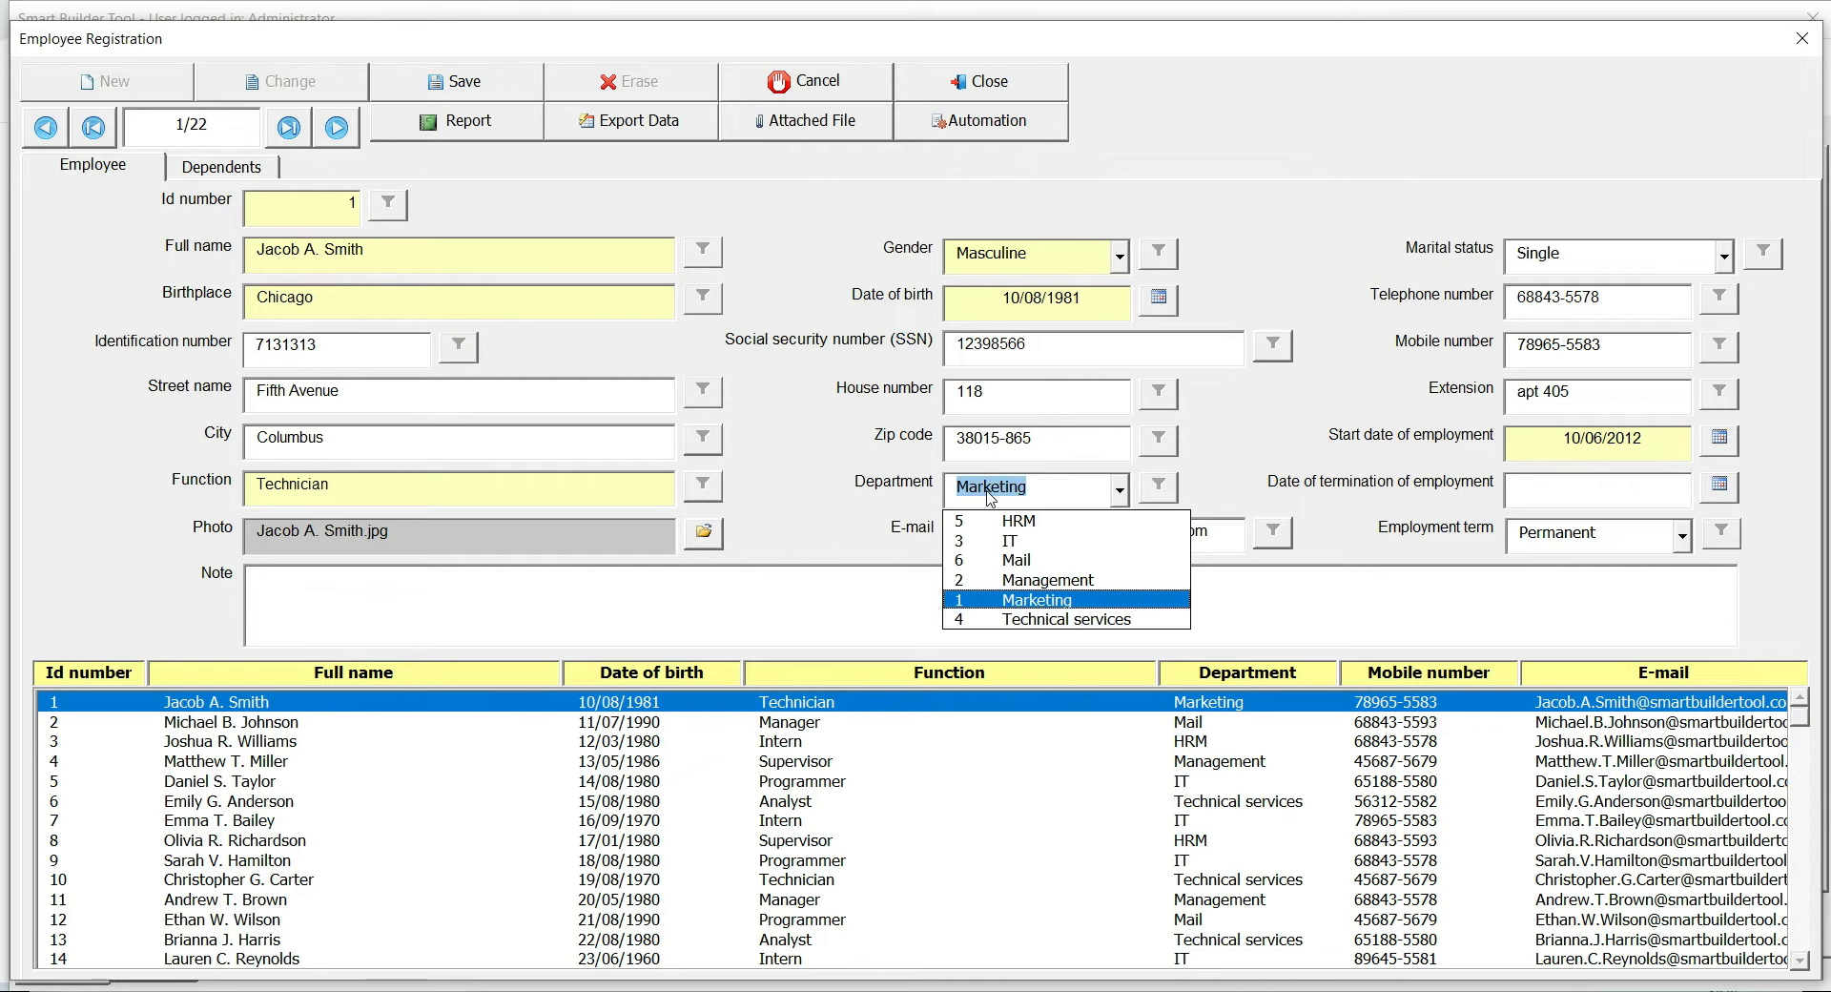
Set the department of the first employee record to Management and save the change
click(1011, 582)
click(526, 95)
key(Return)
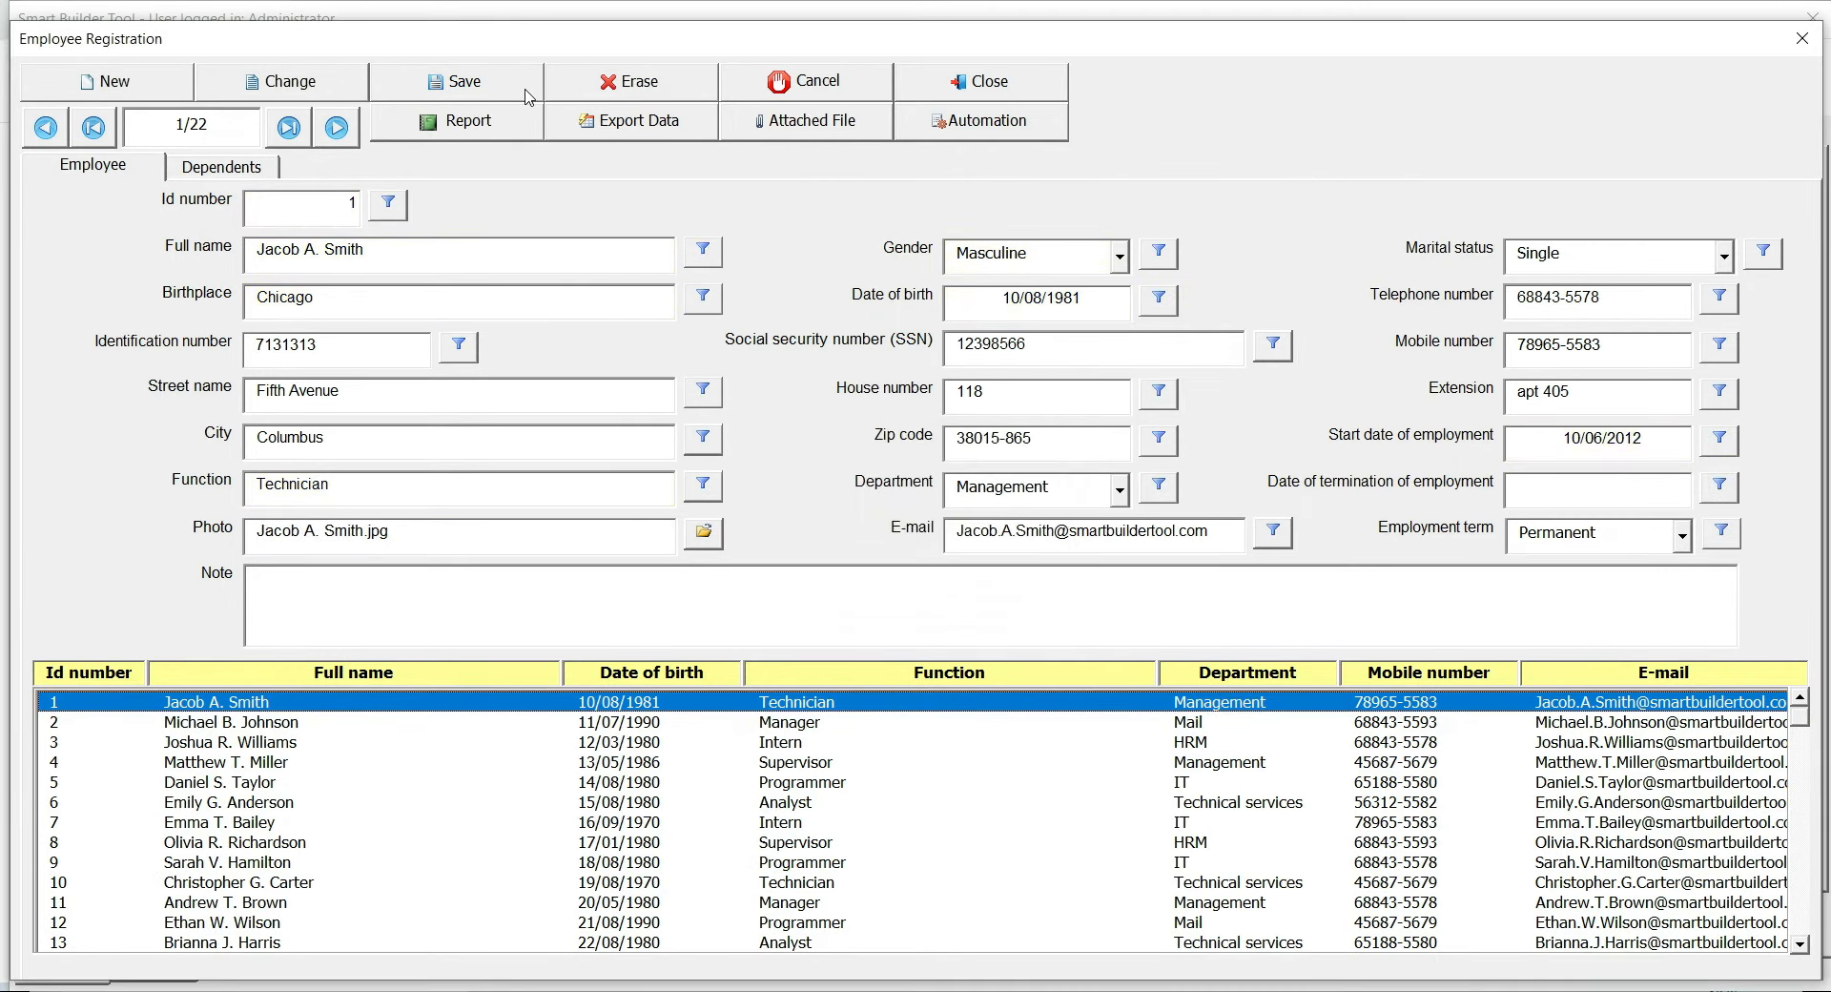
Open the dependents of employee record 3 and preview the Employees - Layout 01 report as a PDF
click(296, 742)
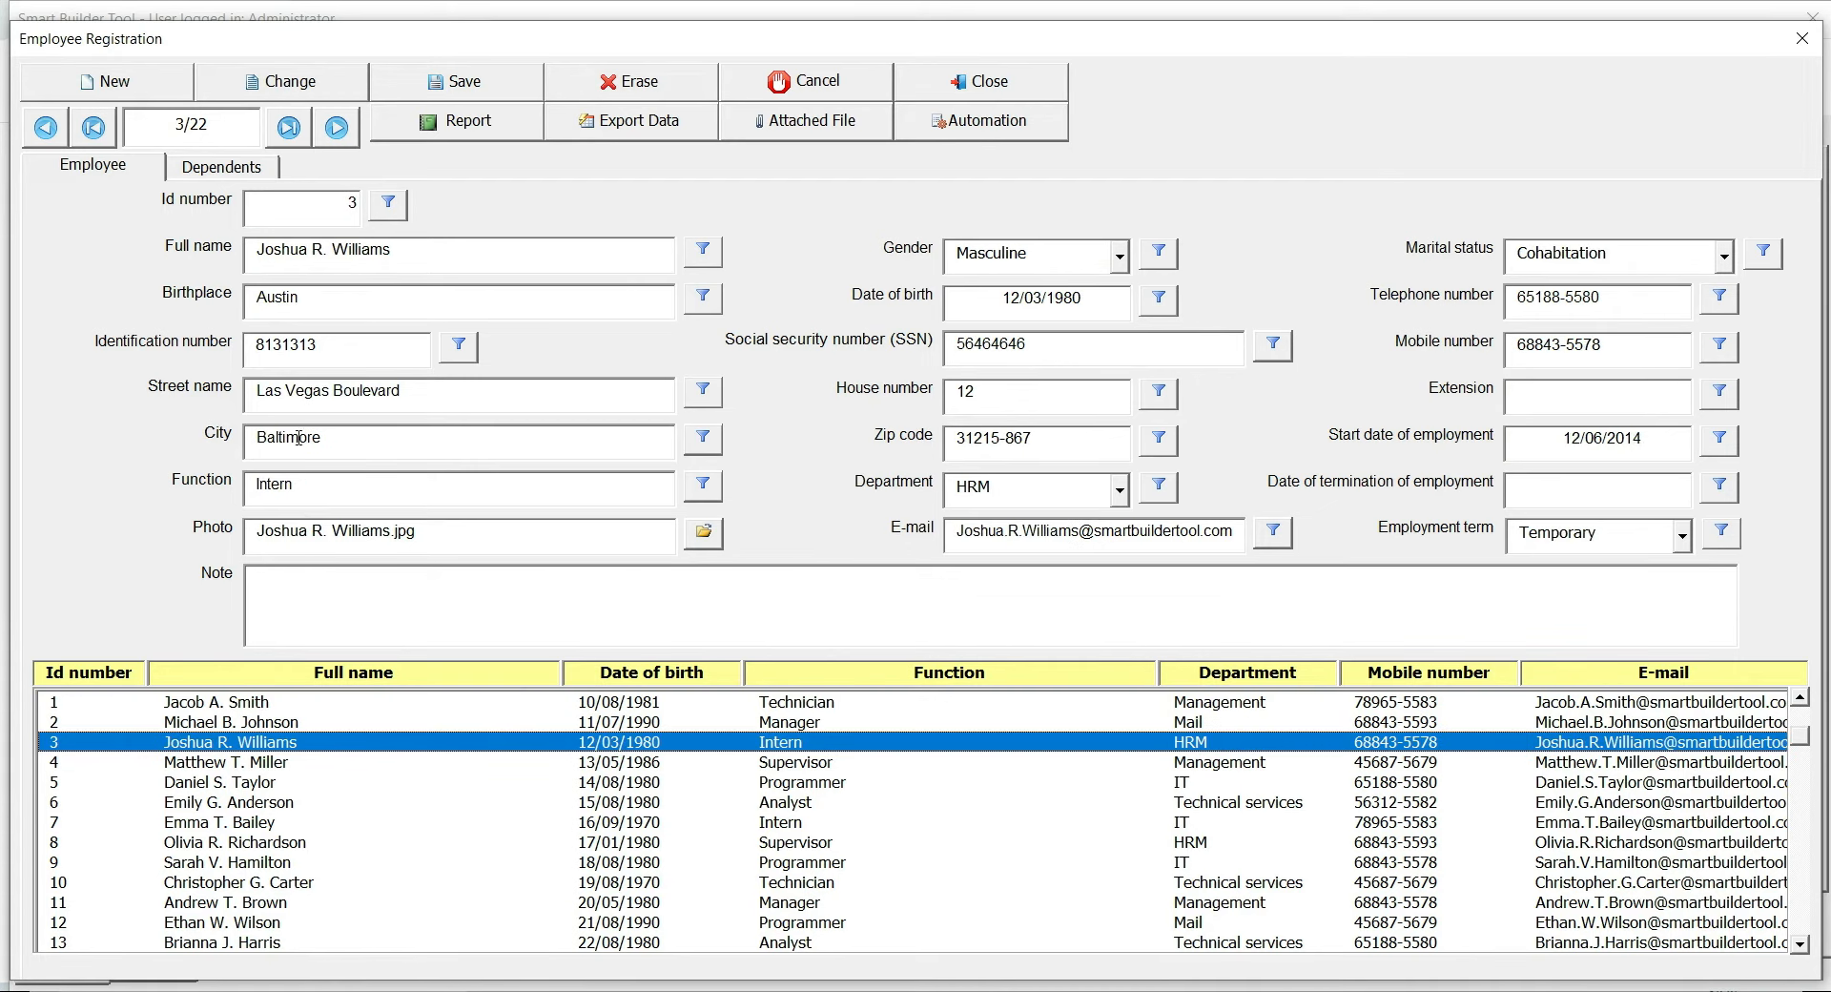
click(248, 175)
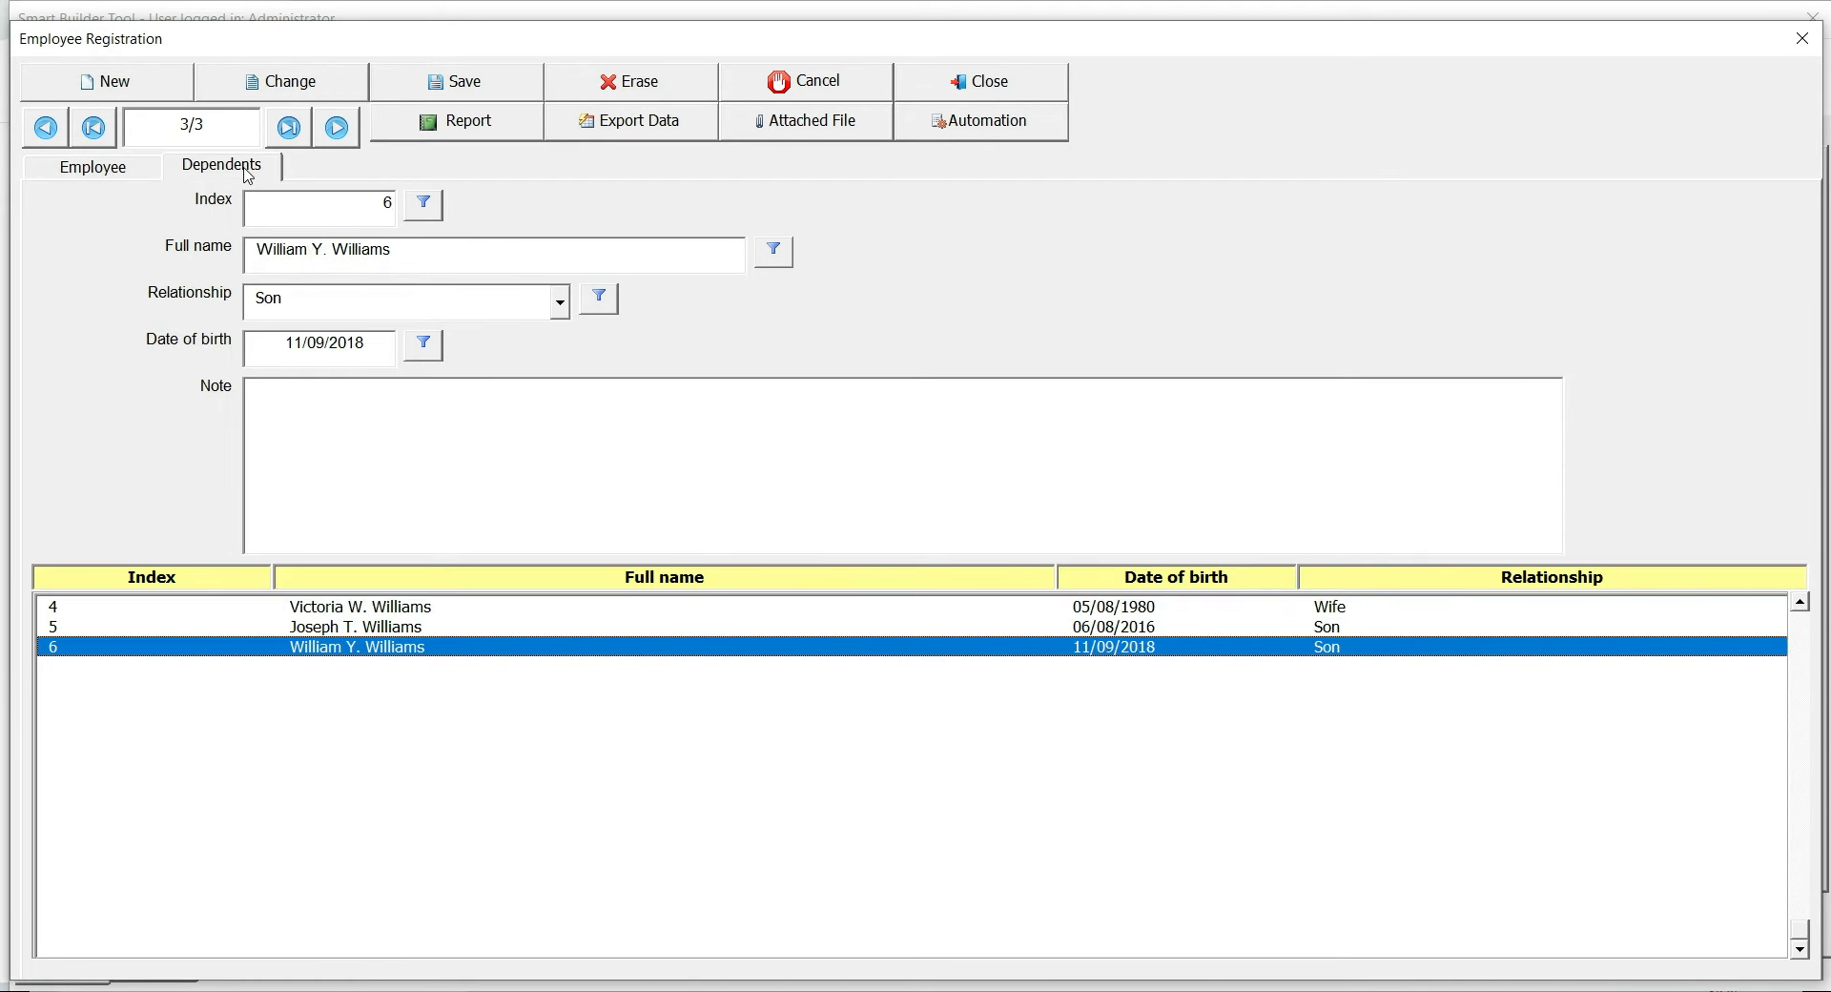
click(462, 138)
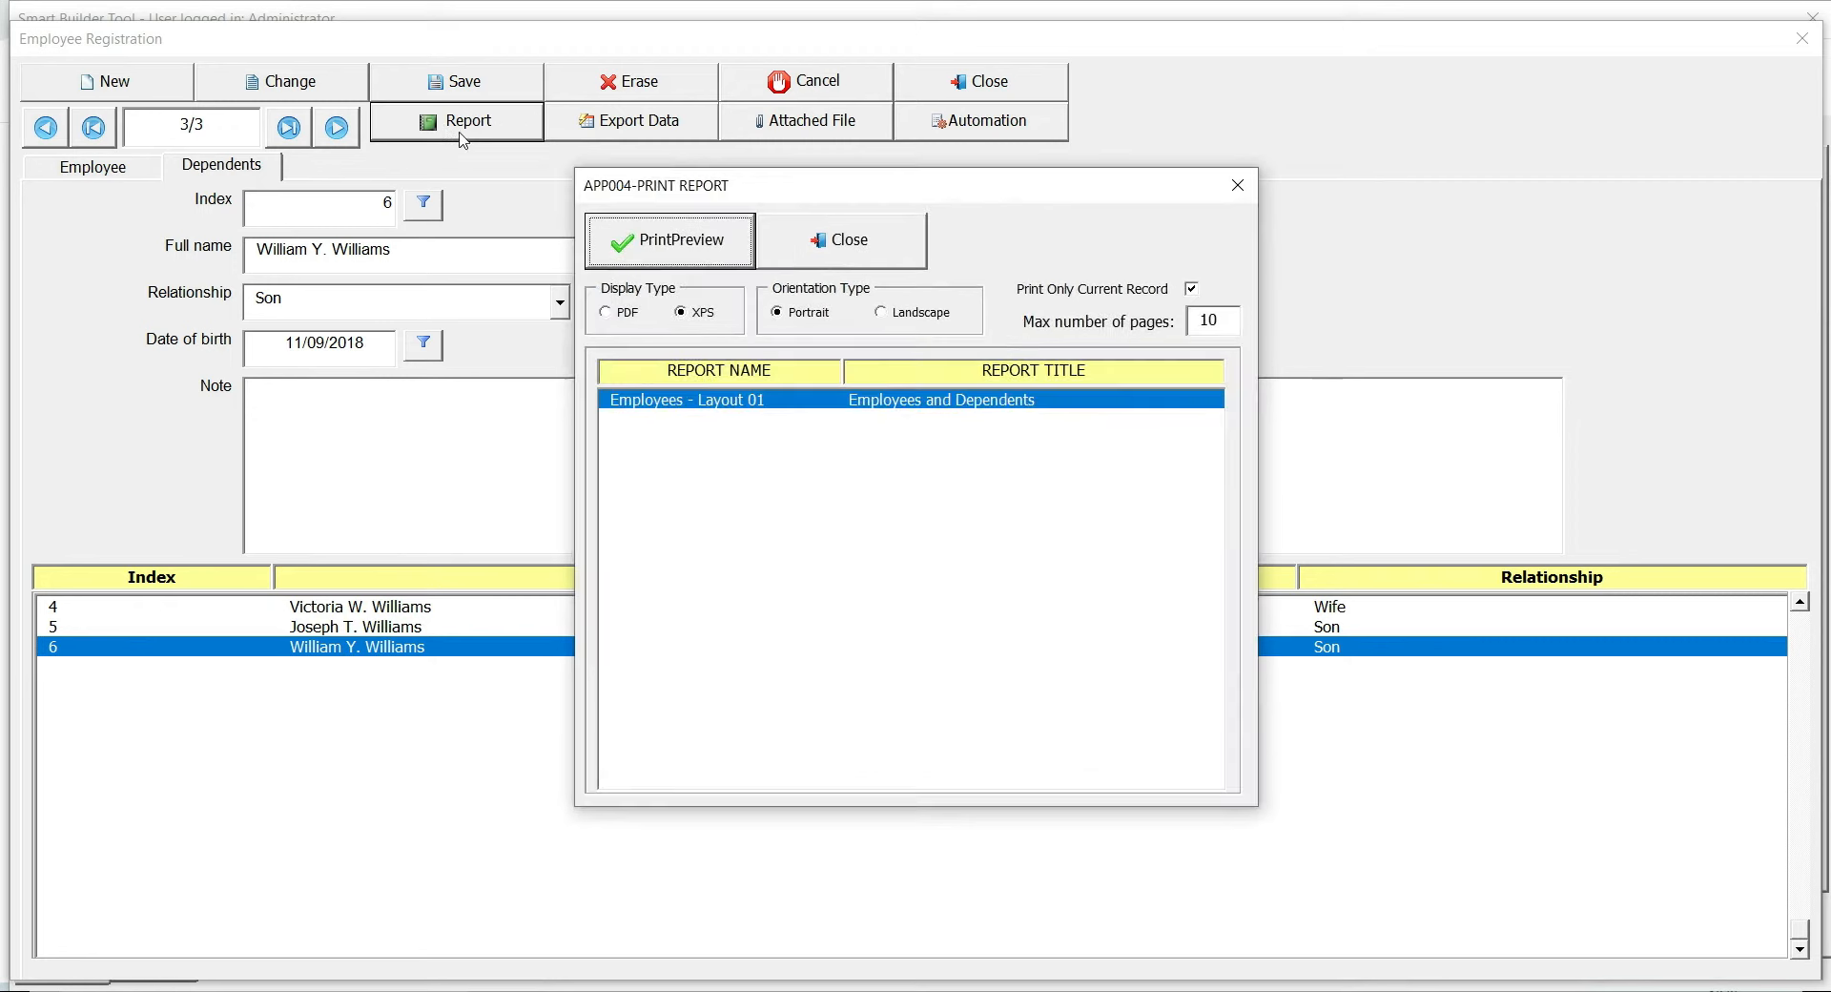
click(607, 311)
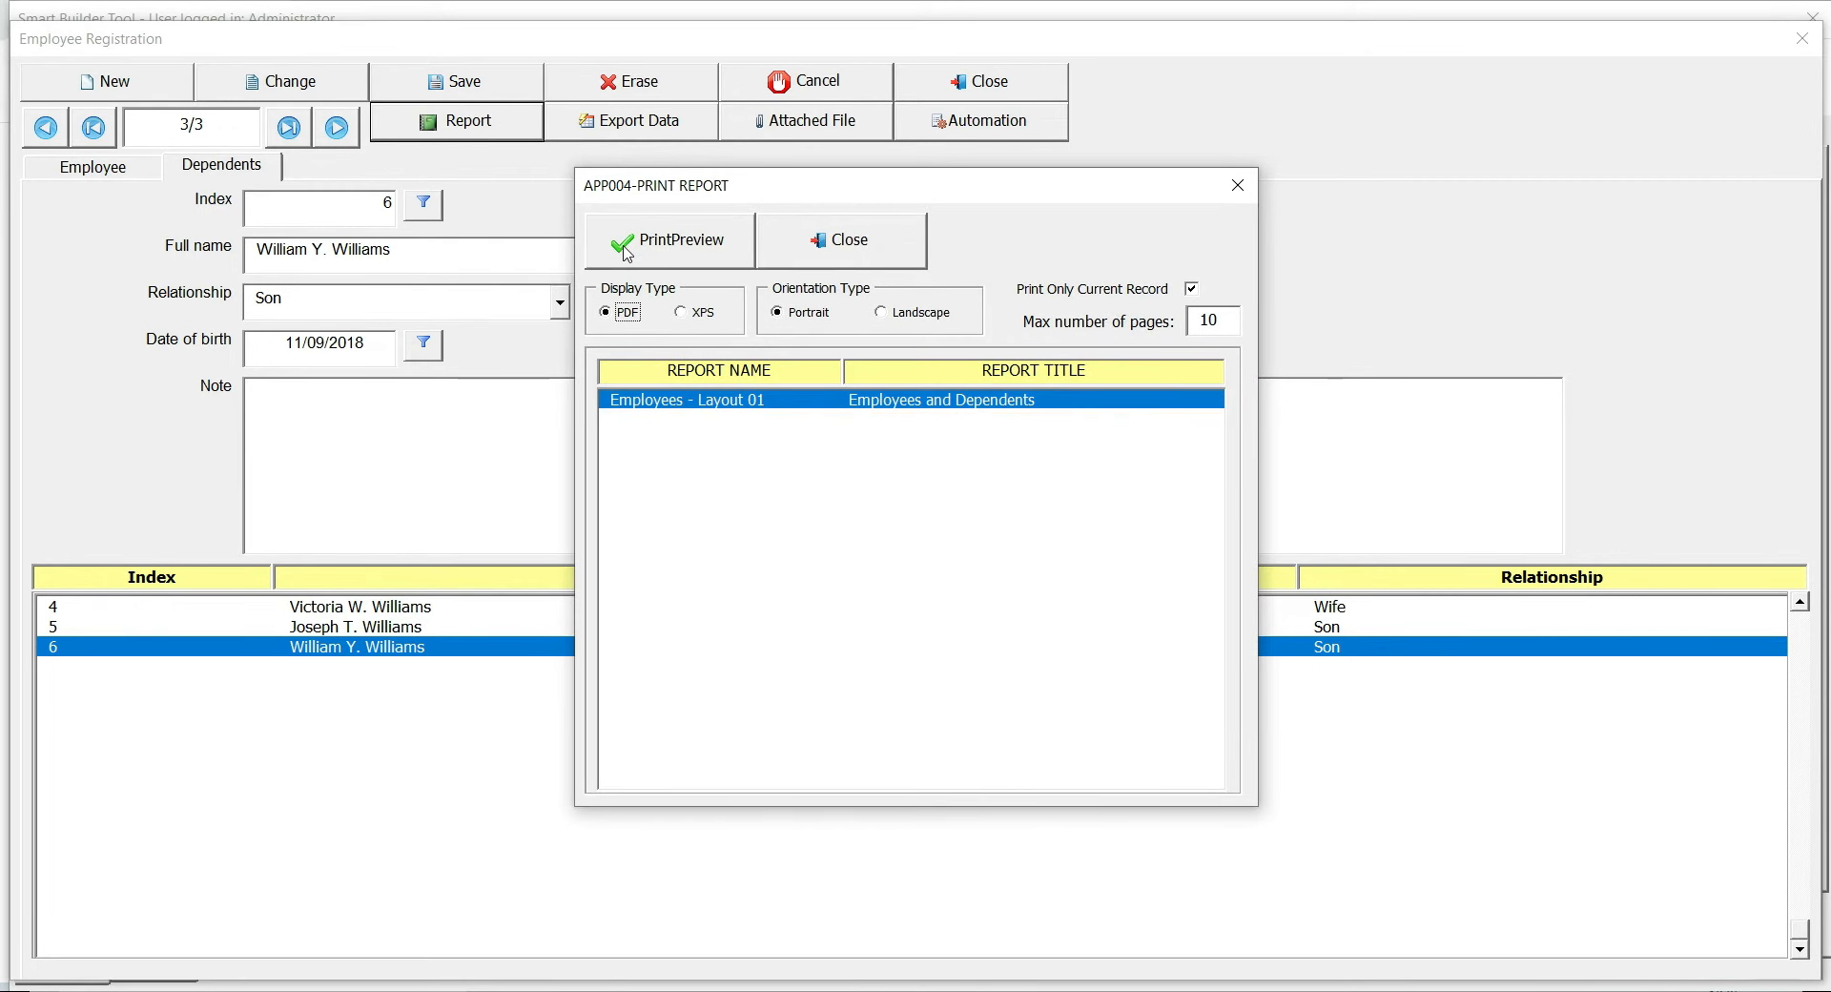
click(626, 252)
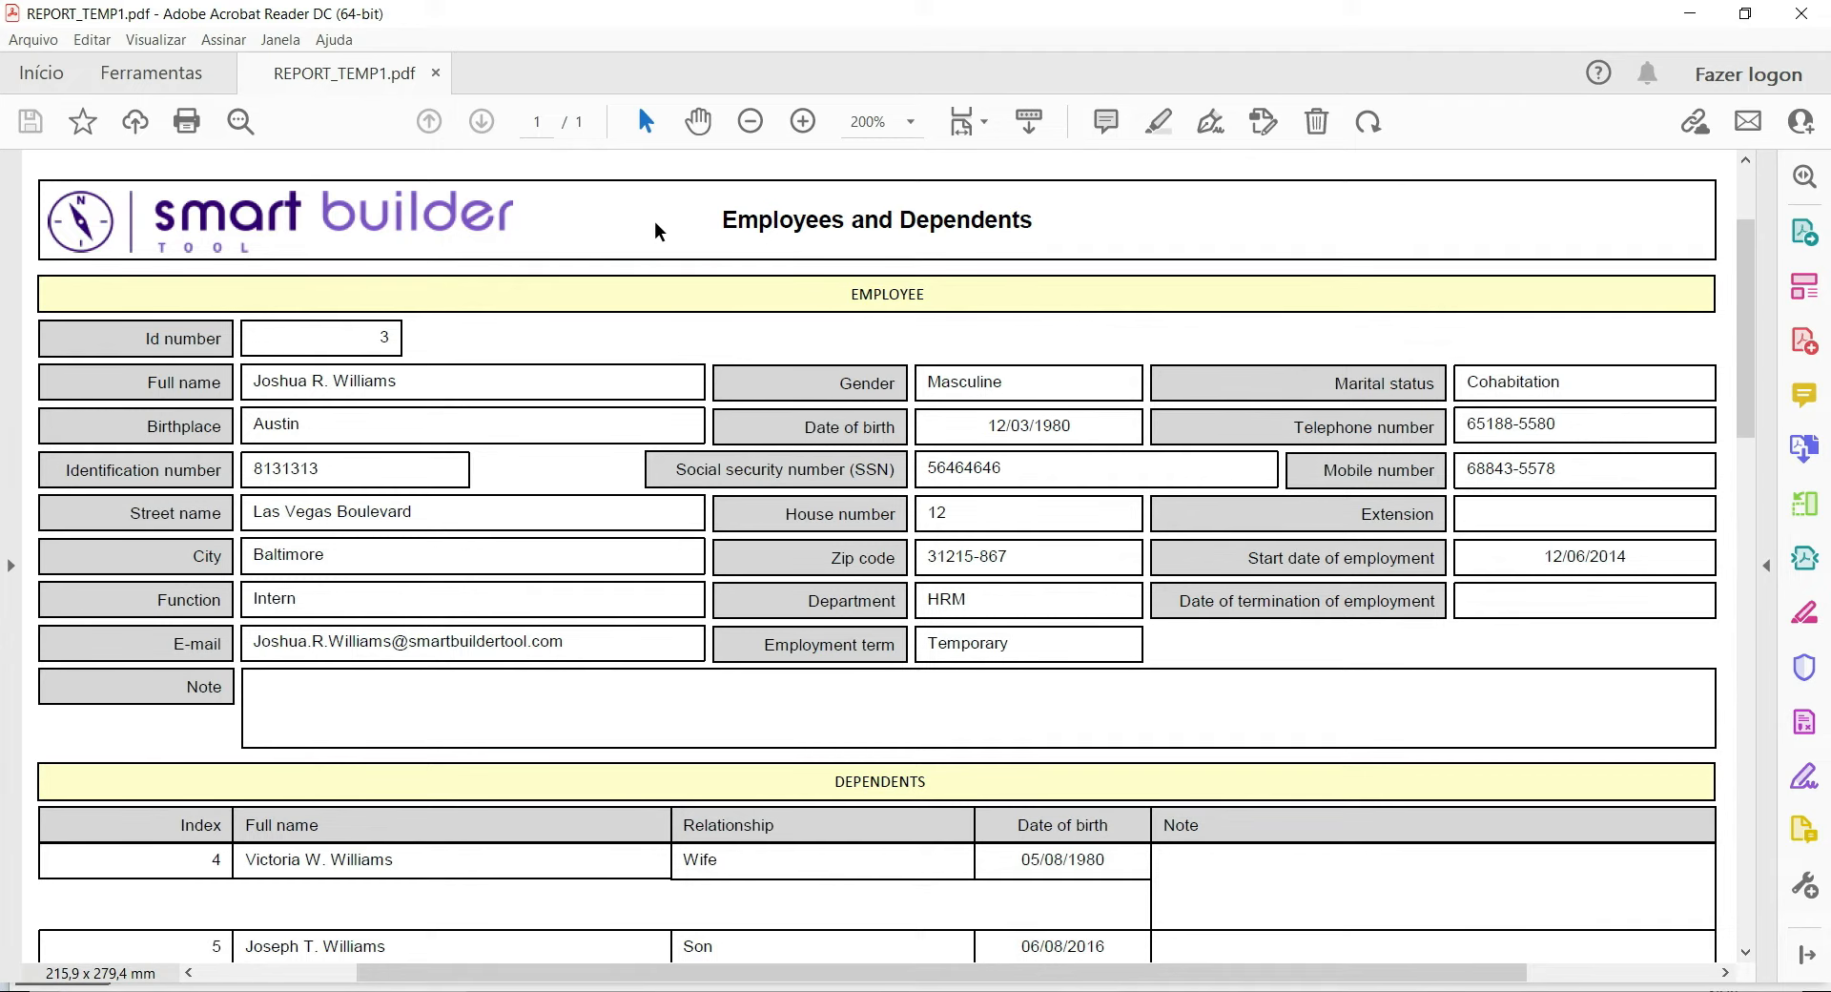
scroll(654, 221, down, 2)
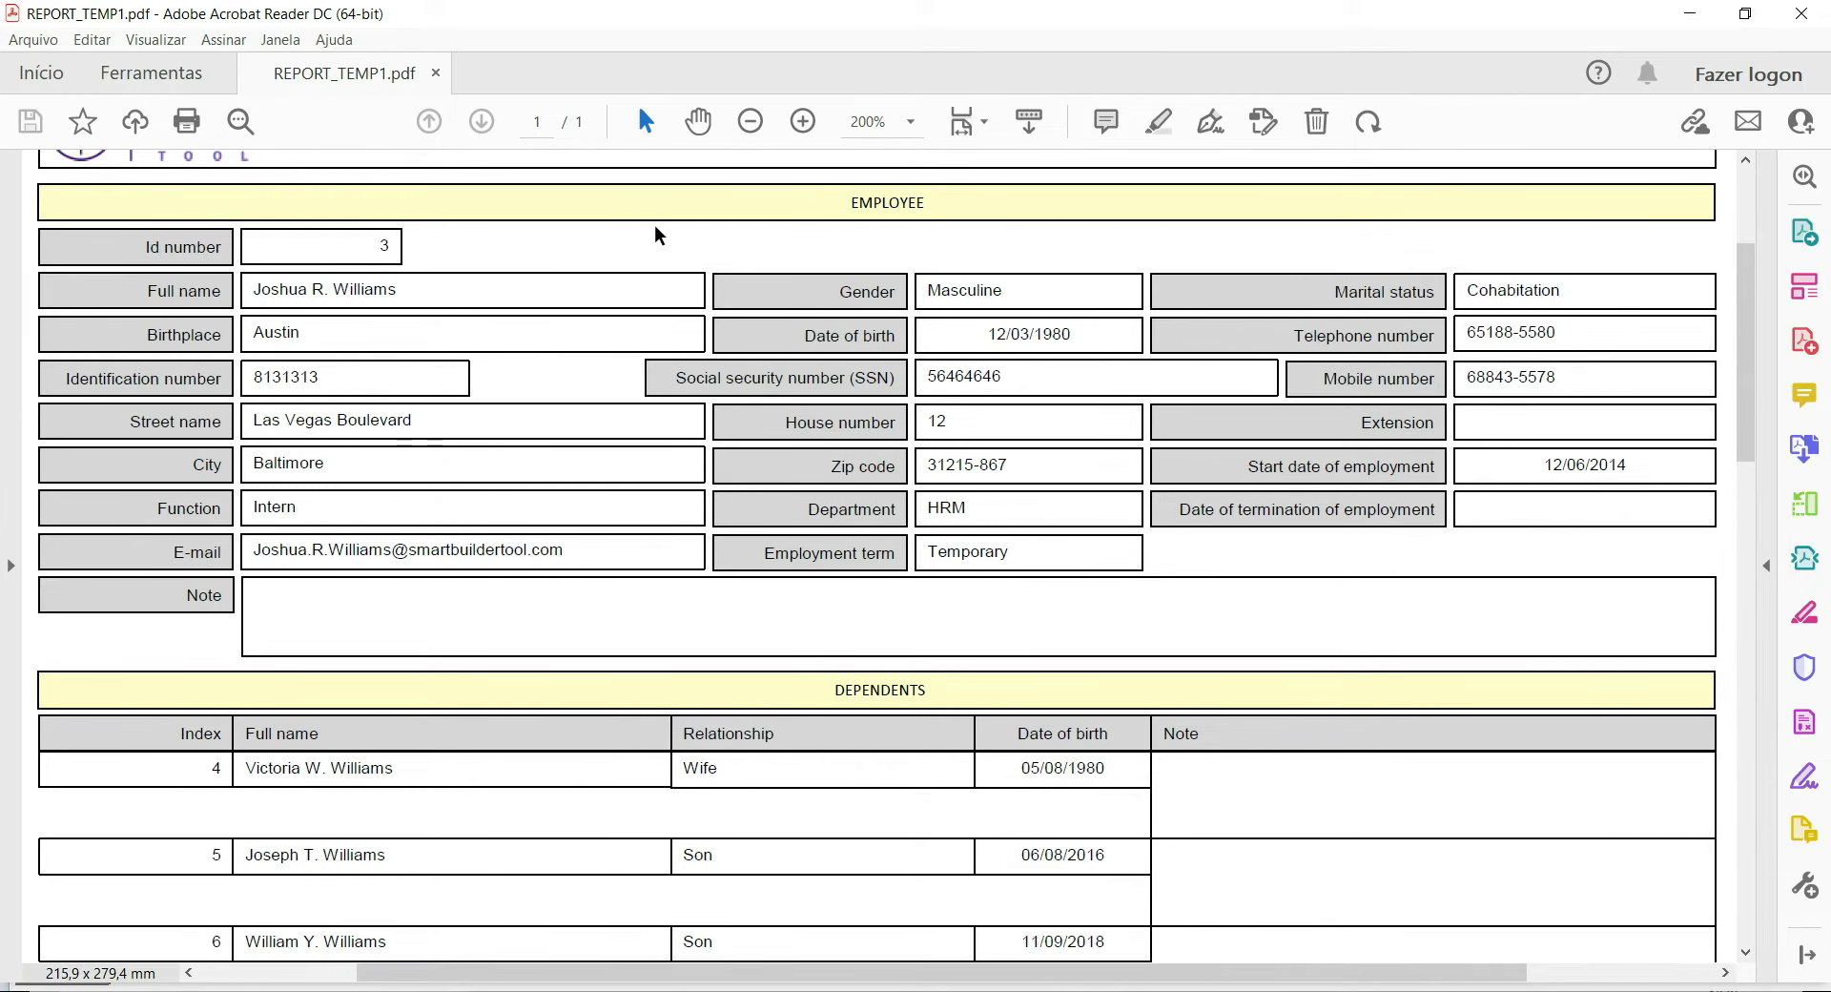
scroll(654, 226, down, 2)
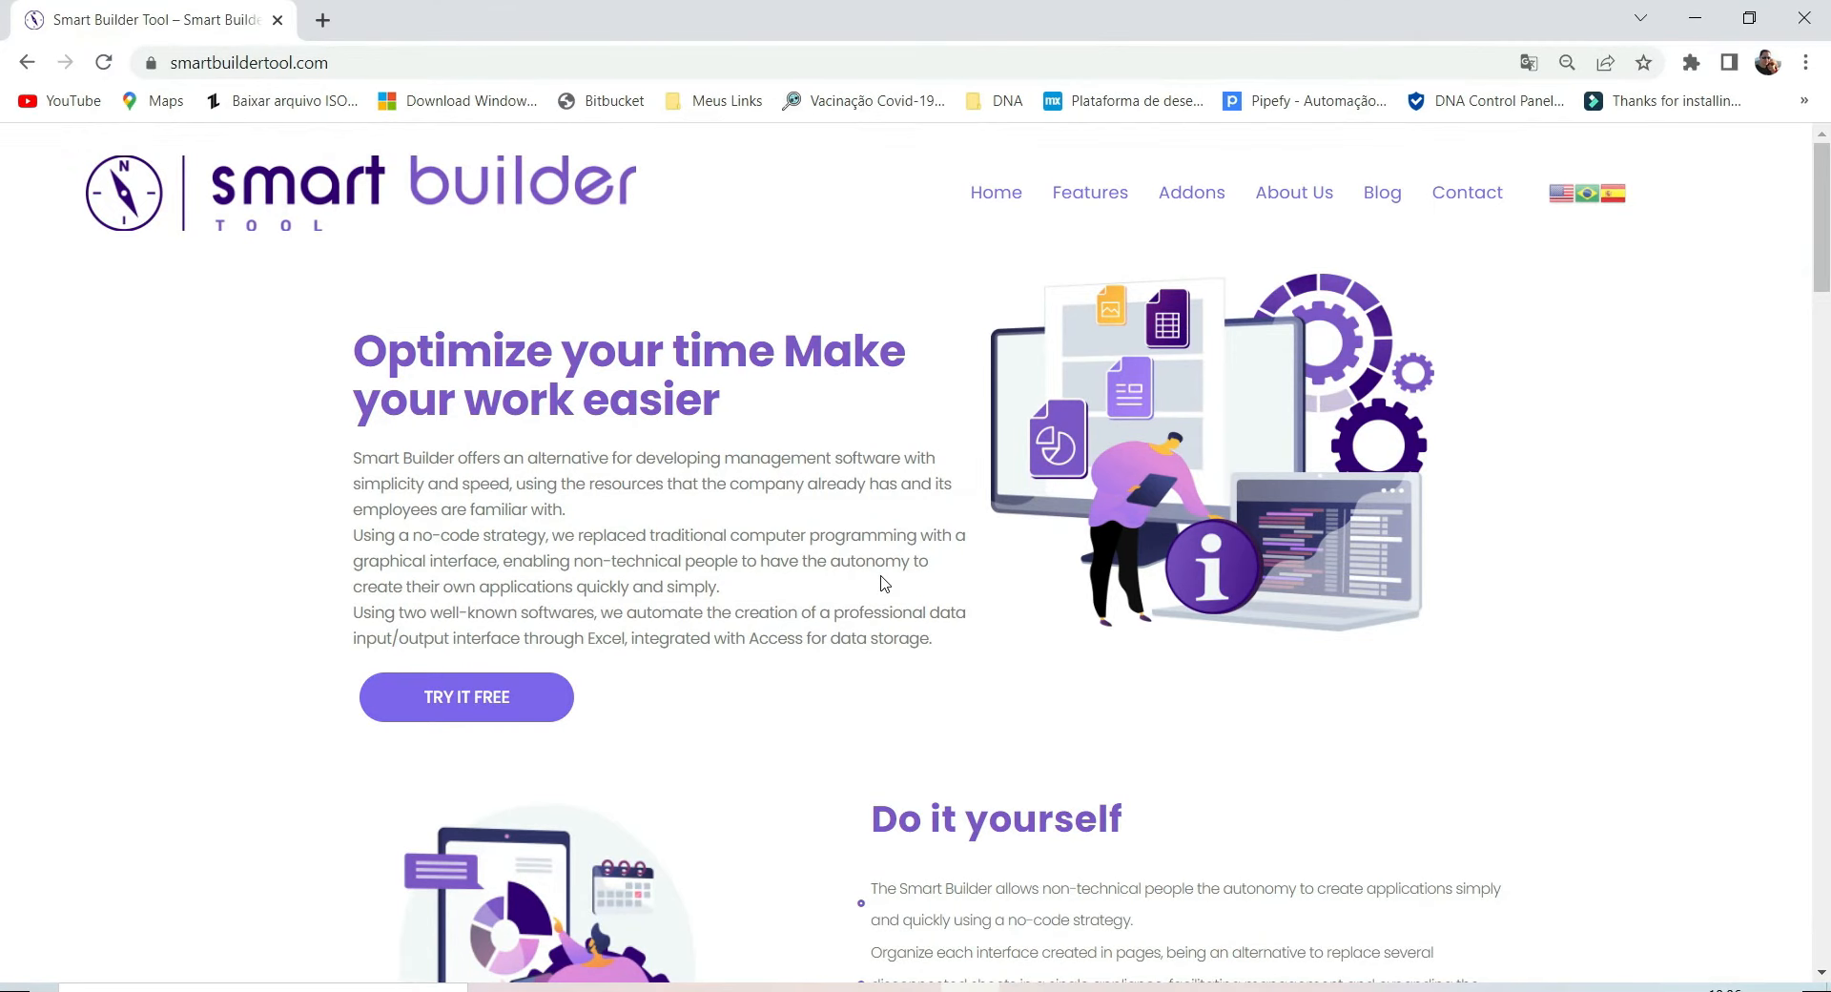
Download SmartBuilderTool-V1.0.1 from the Smart Builder Tool website, agreeing to the license terms, and show the downloaded file in its folder
click(529, 690)
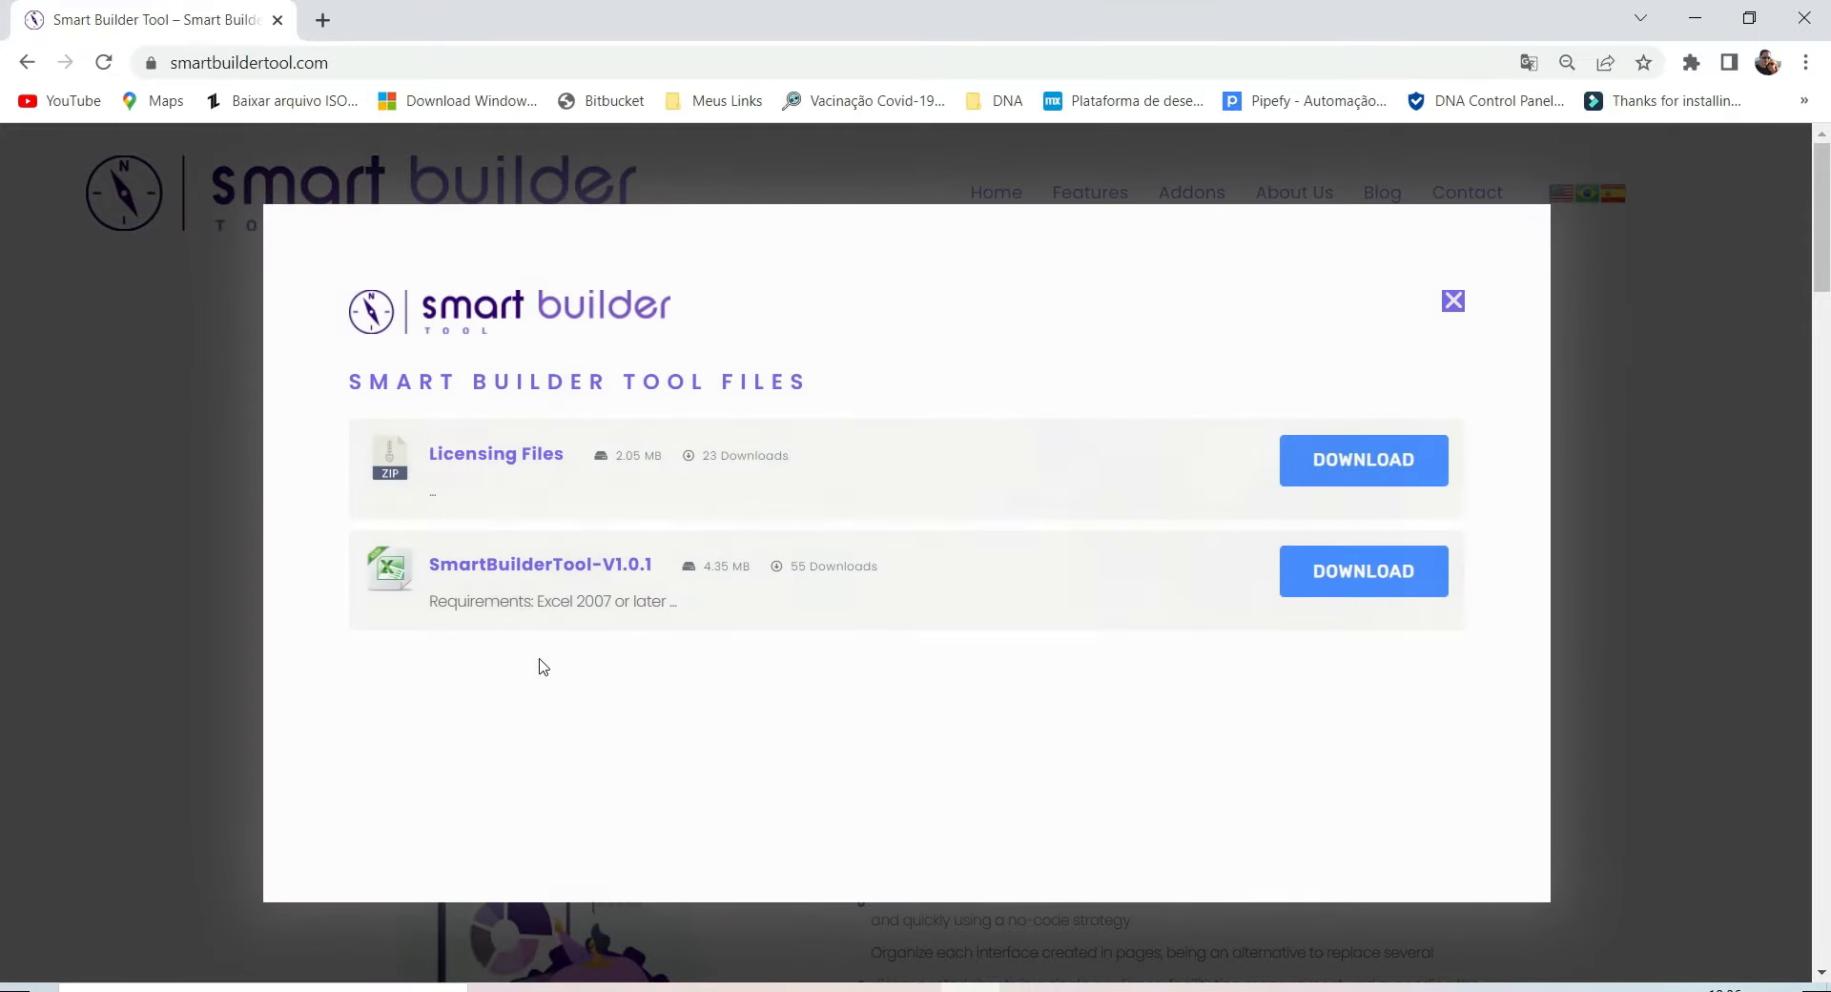
click(1323, 572)
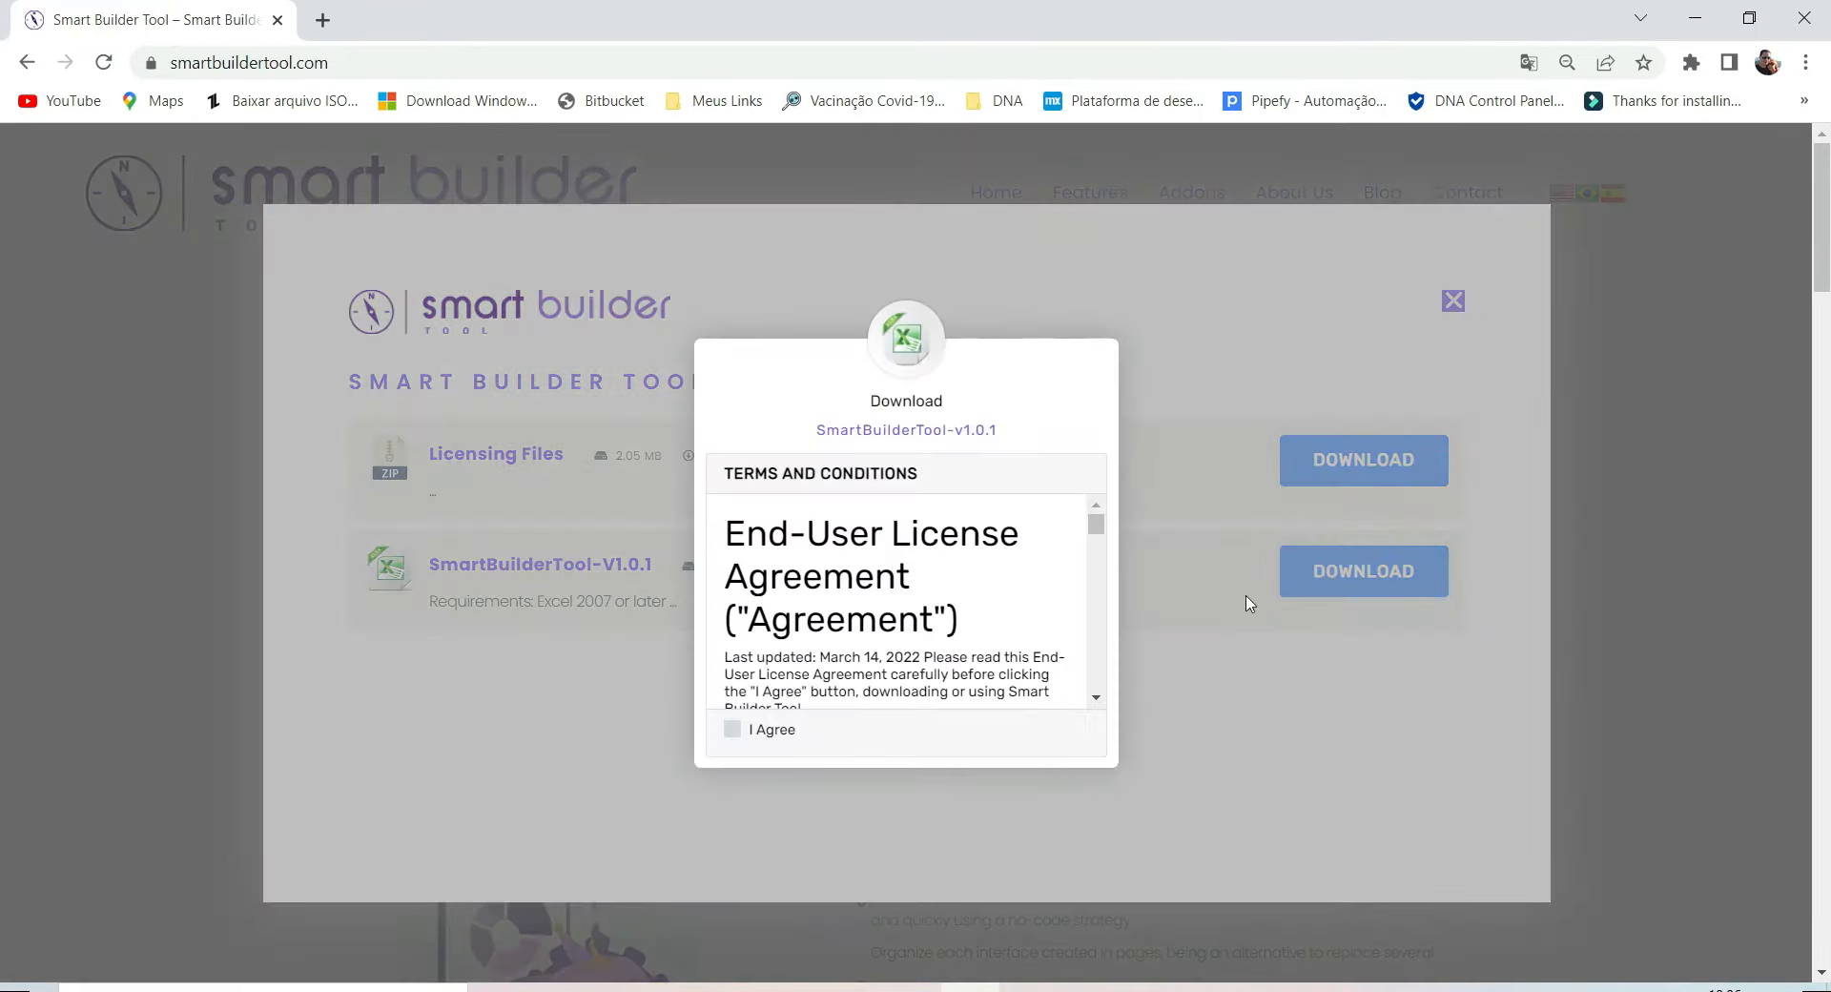
click(732, 731)
click(752, 756)
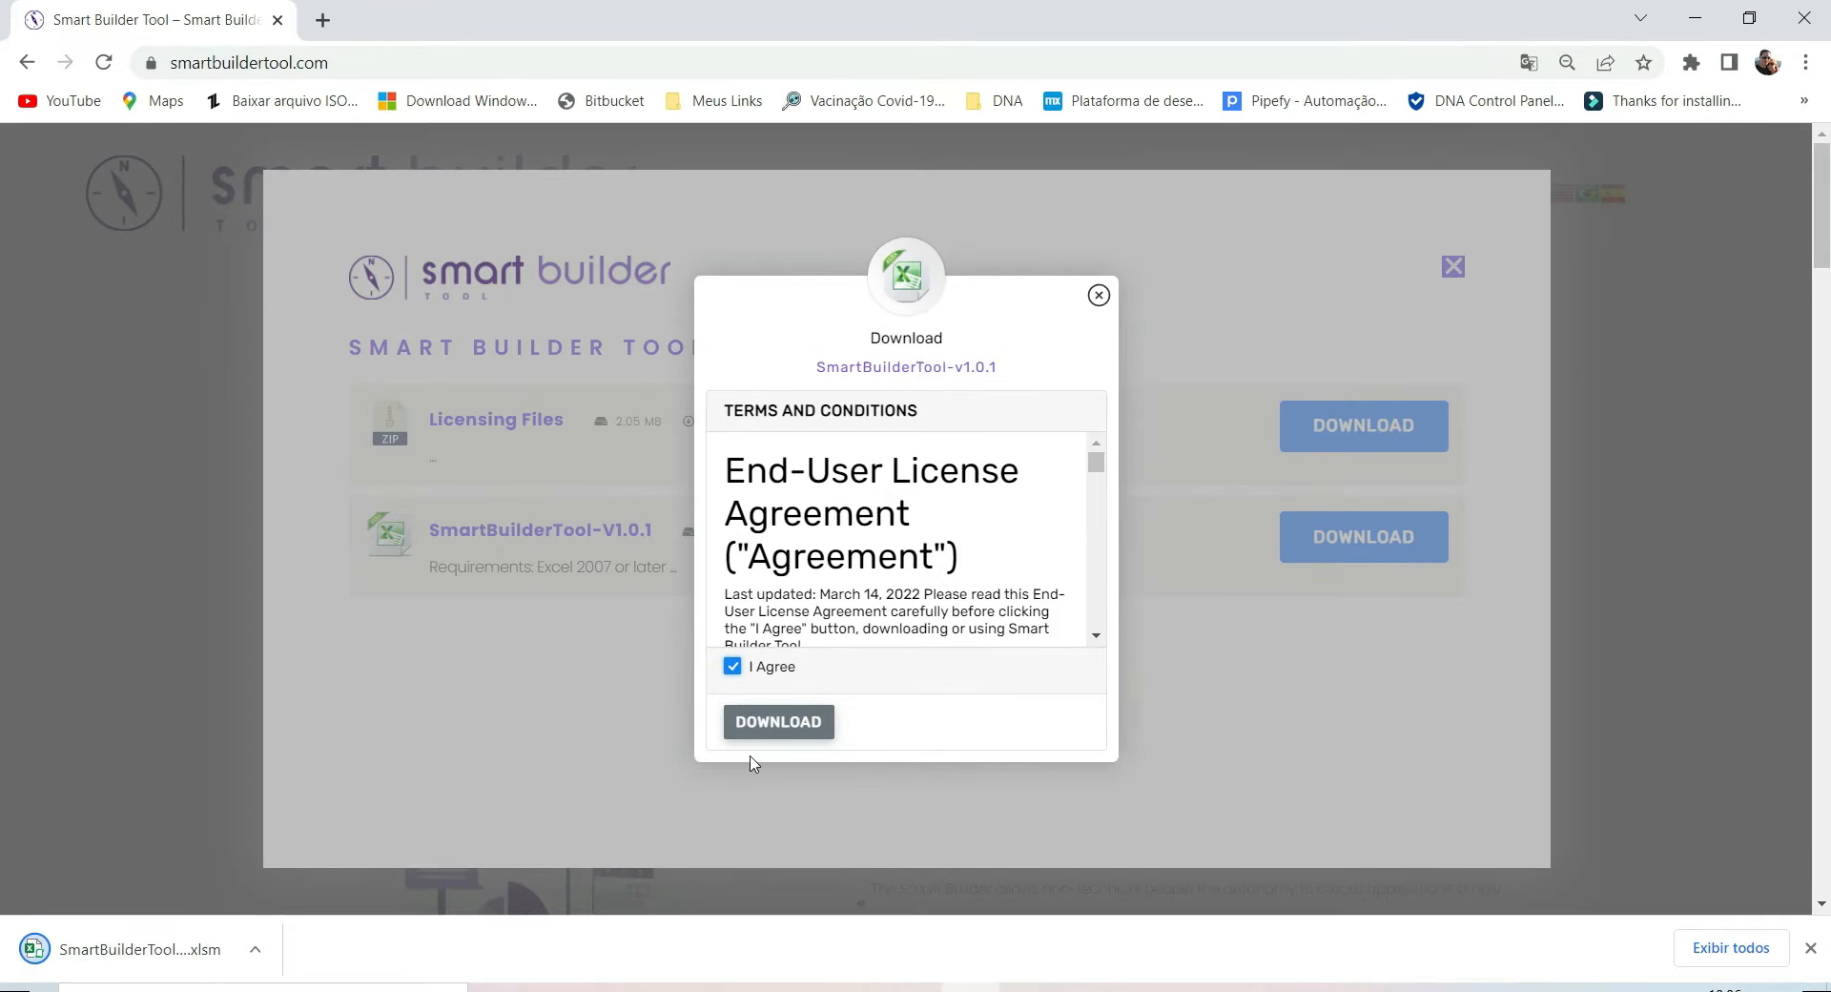
click(271, 951)
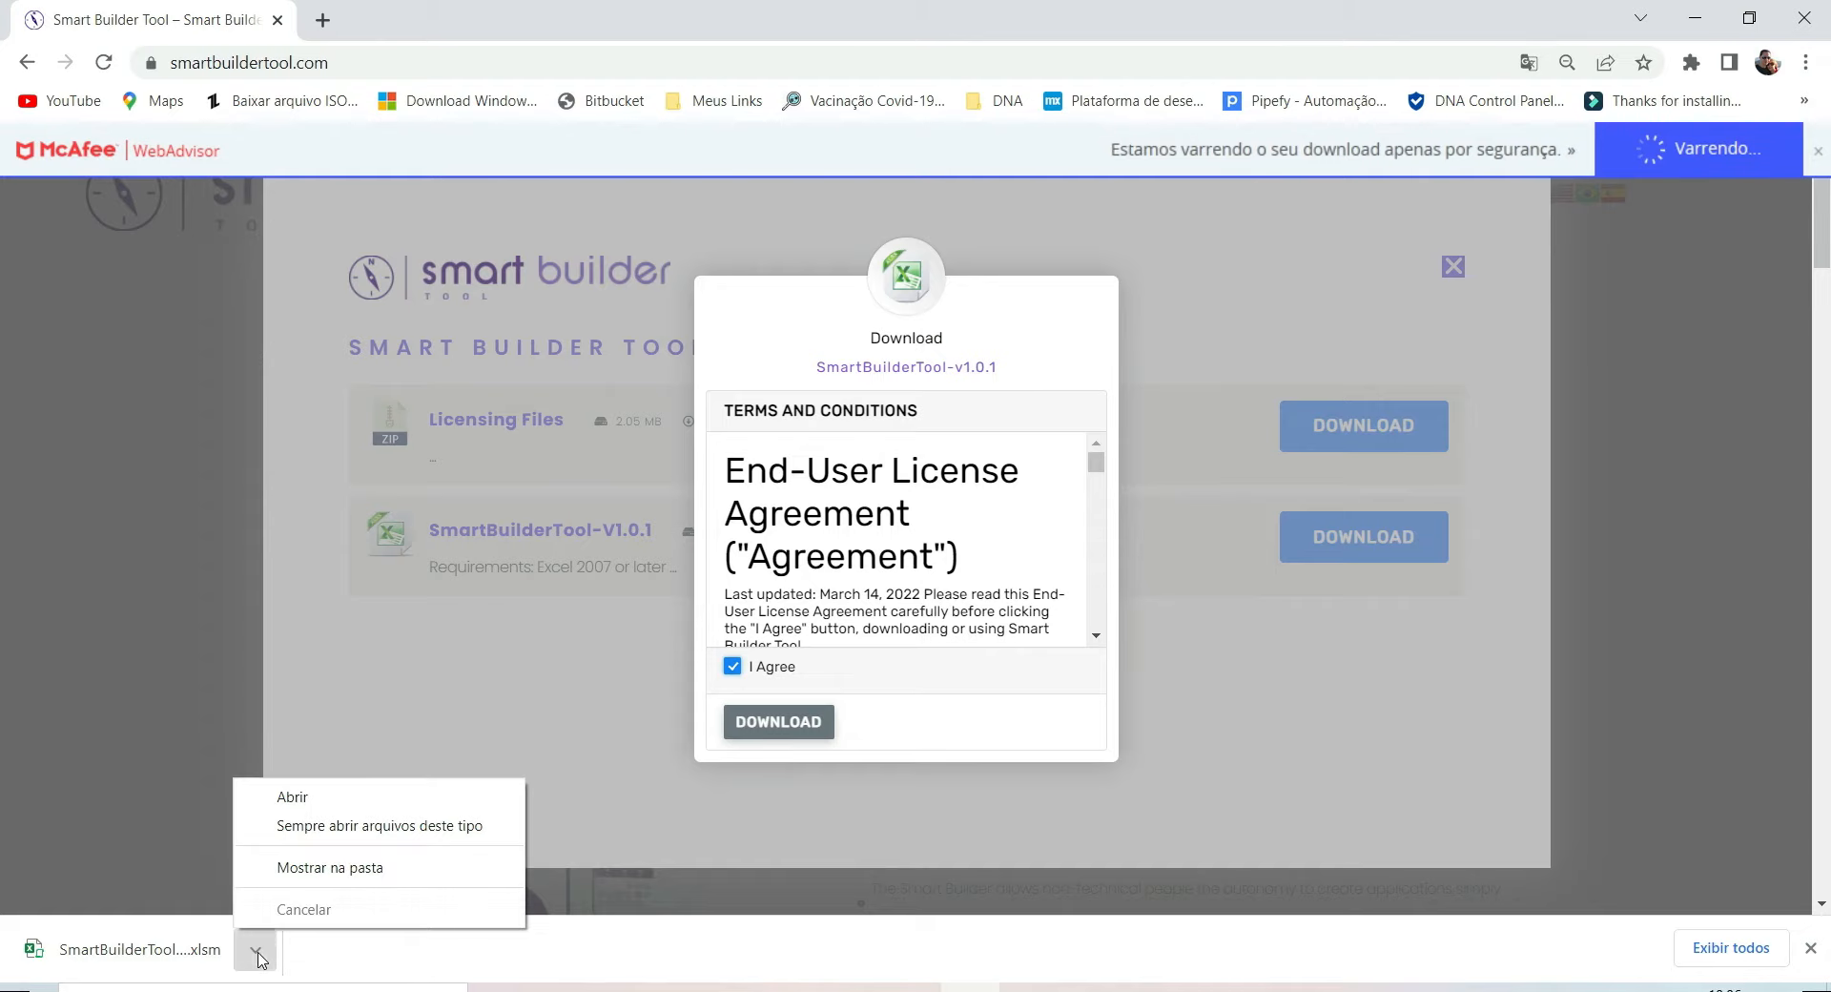
click(307, 872)
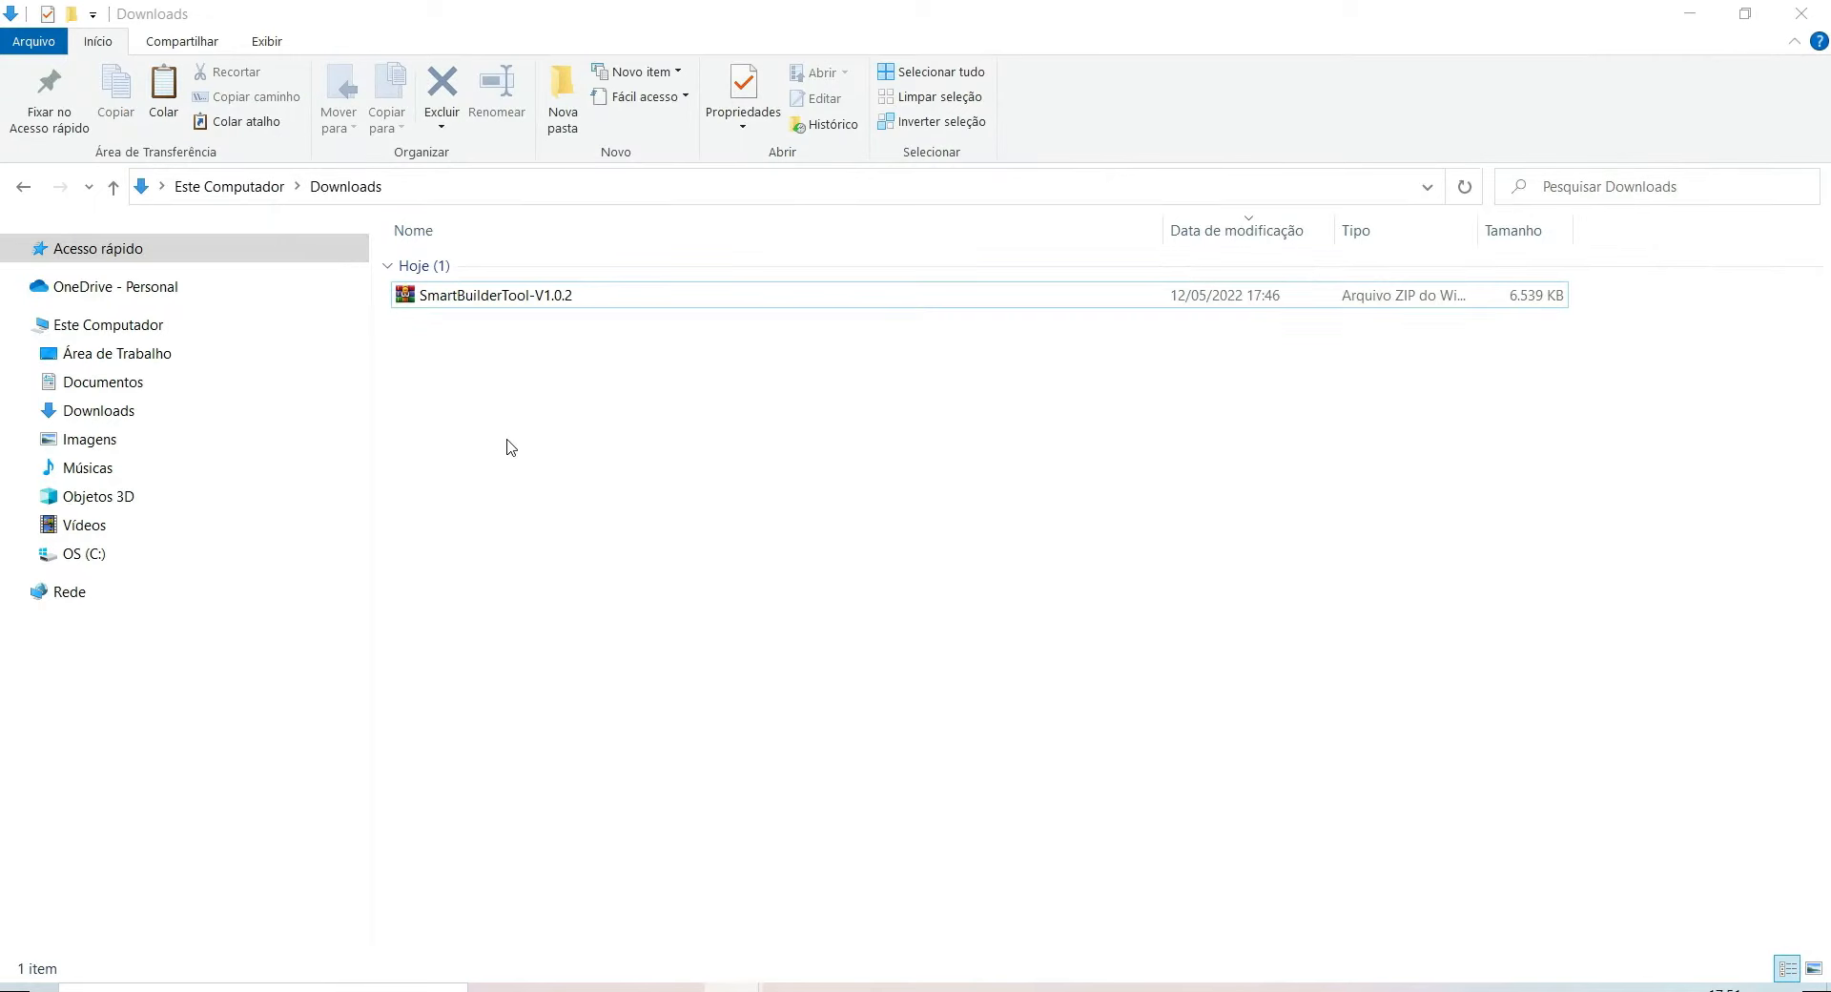
Copy the SmartBuilderTool-V1.0.2 archive from Downloads into C:\Tutorials and extract its contents there
click(484, 303)
key(alt+Tab)
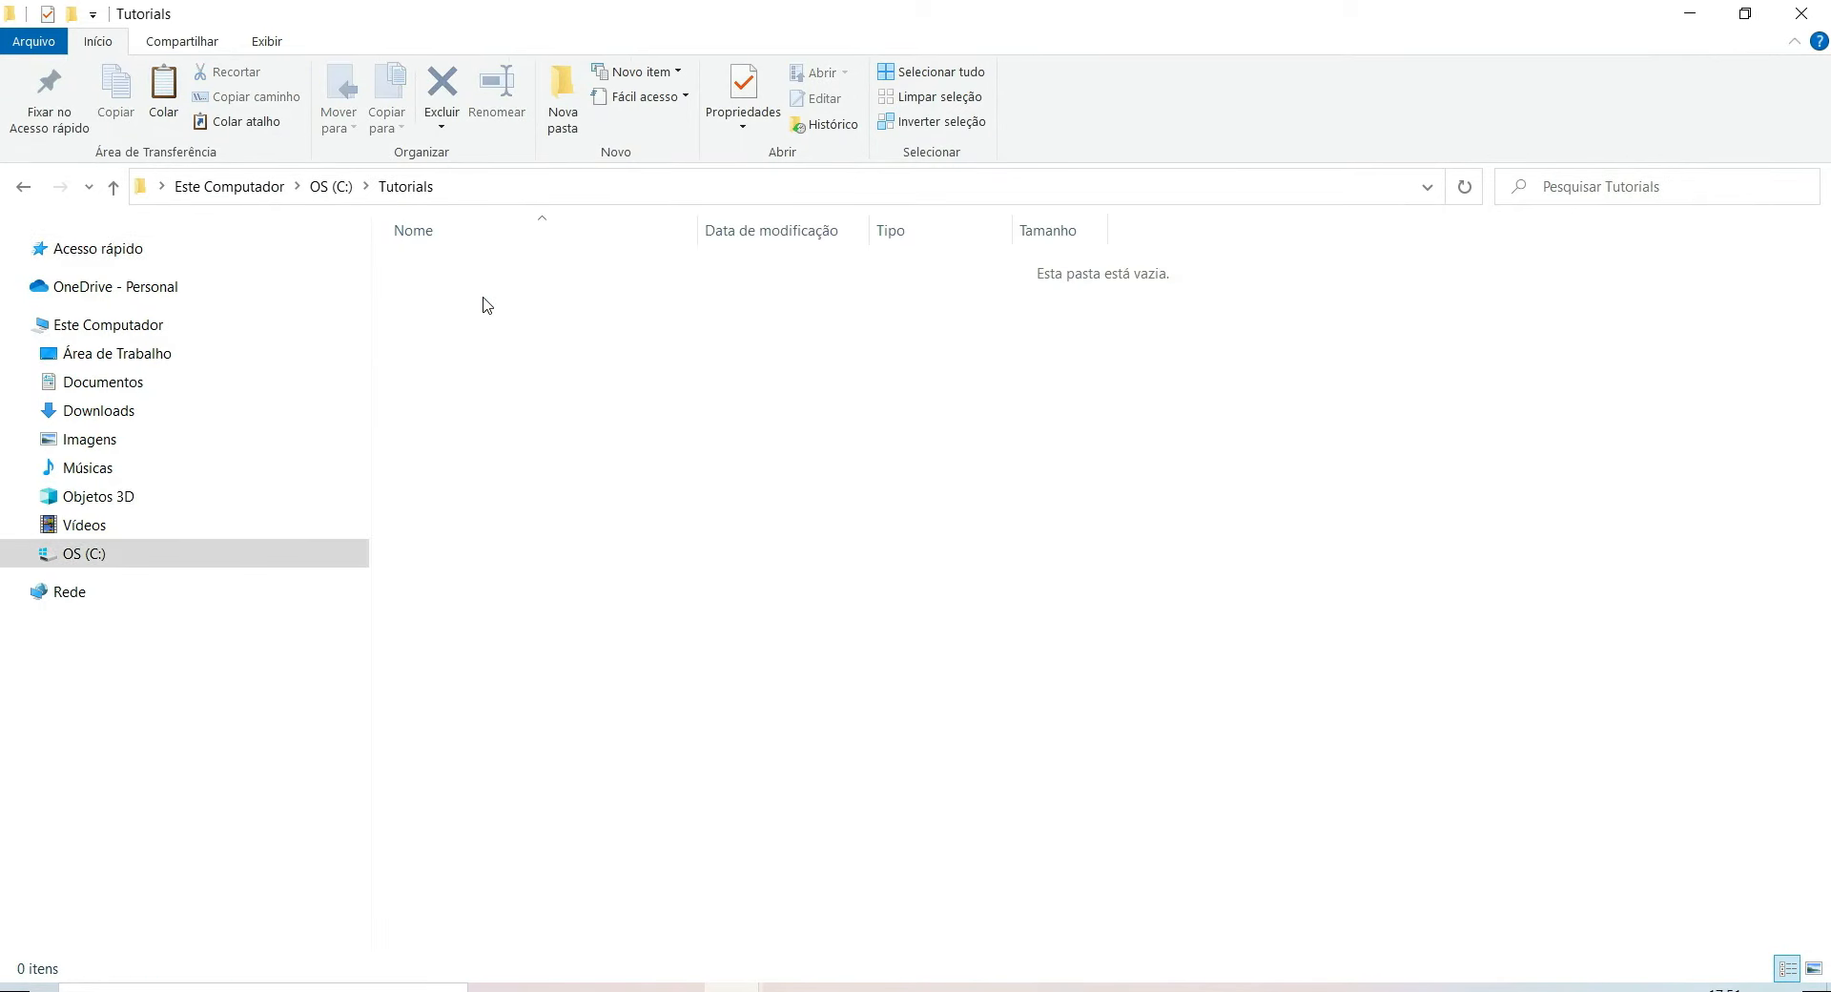
key(ctrl+v)
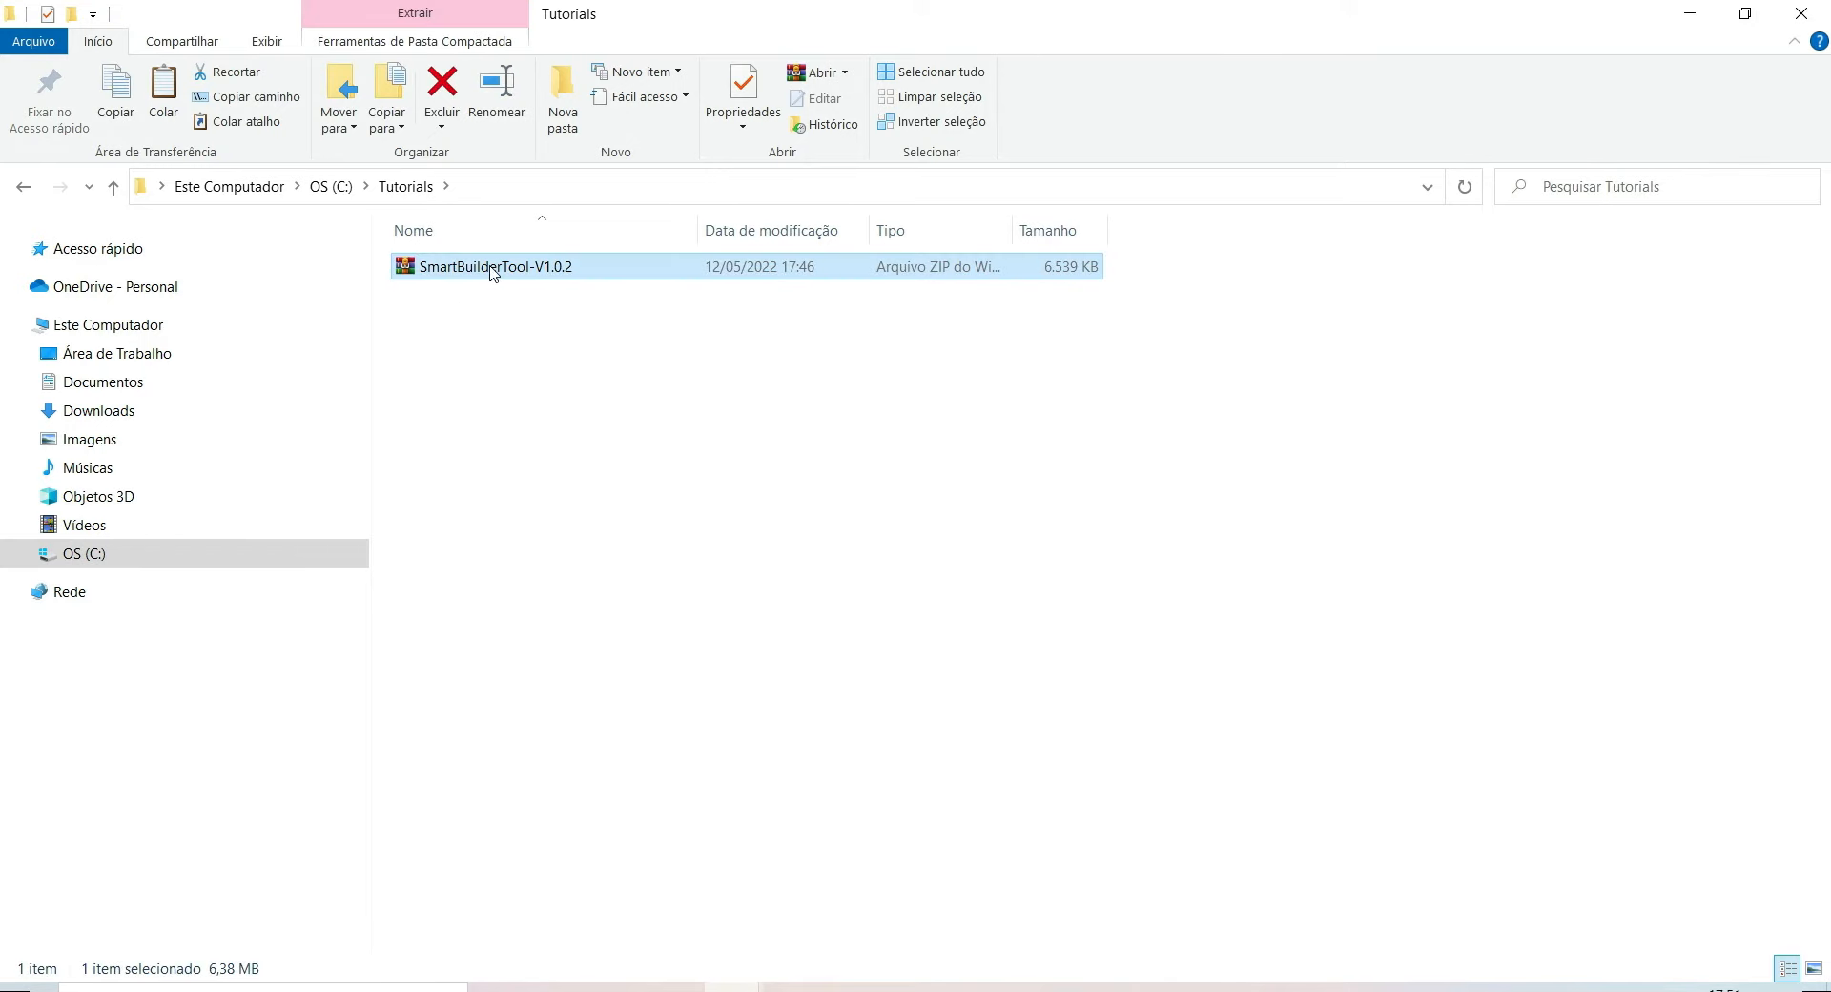
right_click(492, 270)
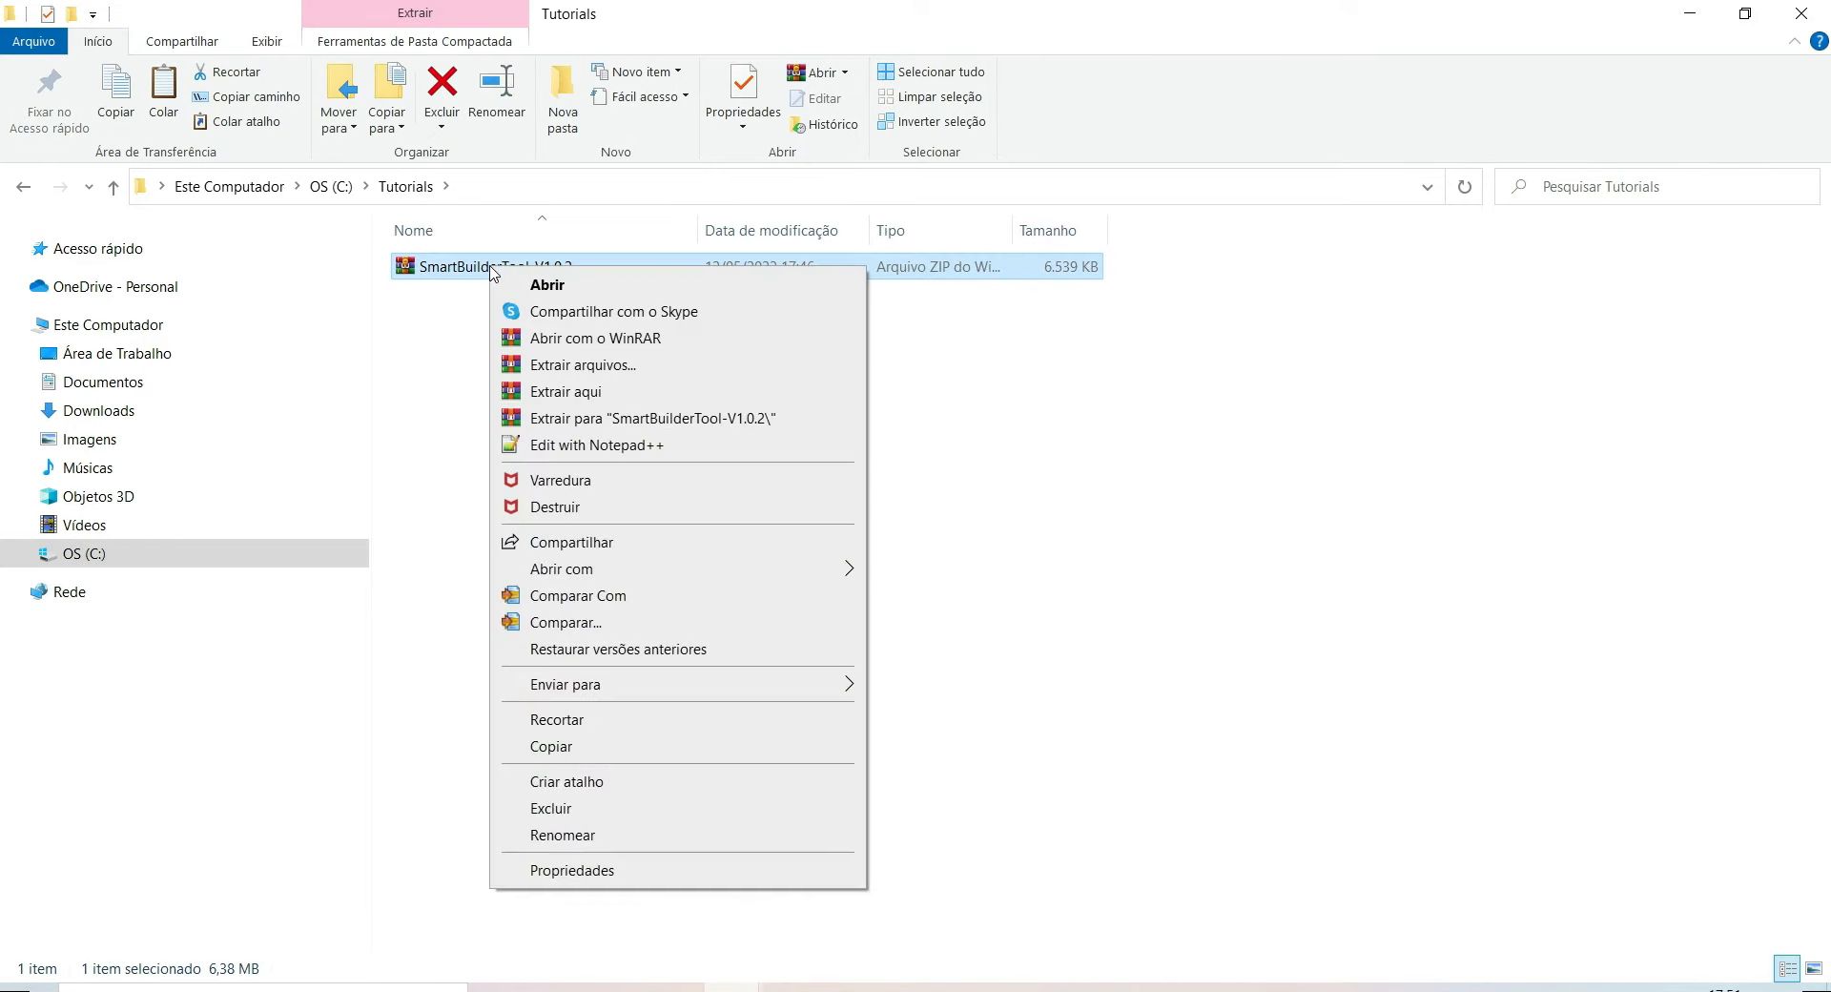
click(550, 392)
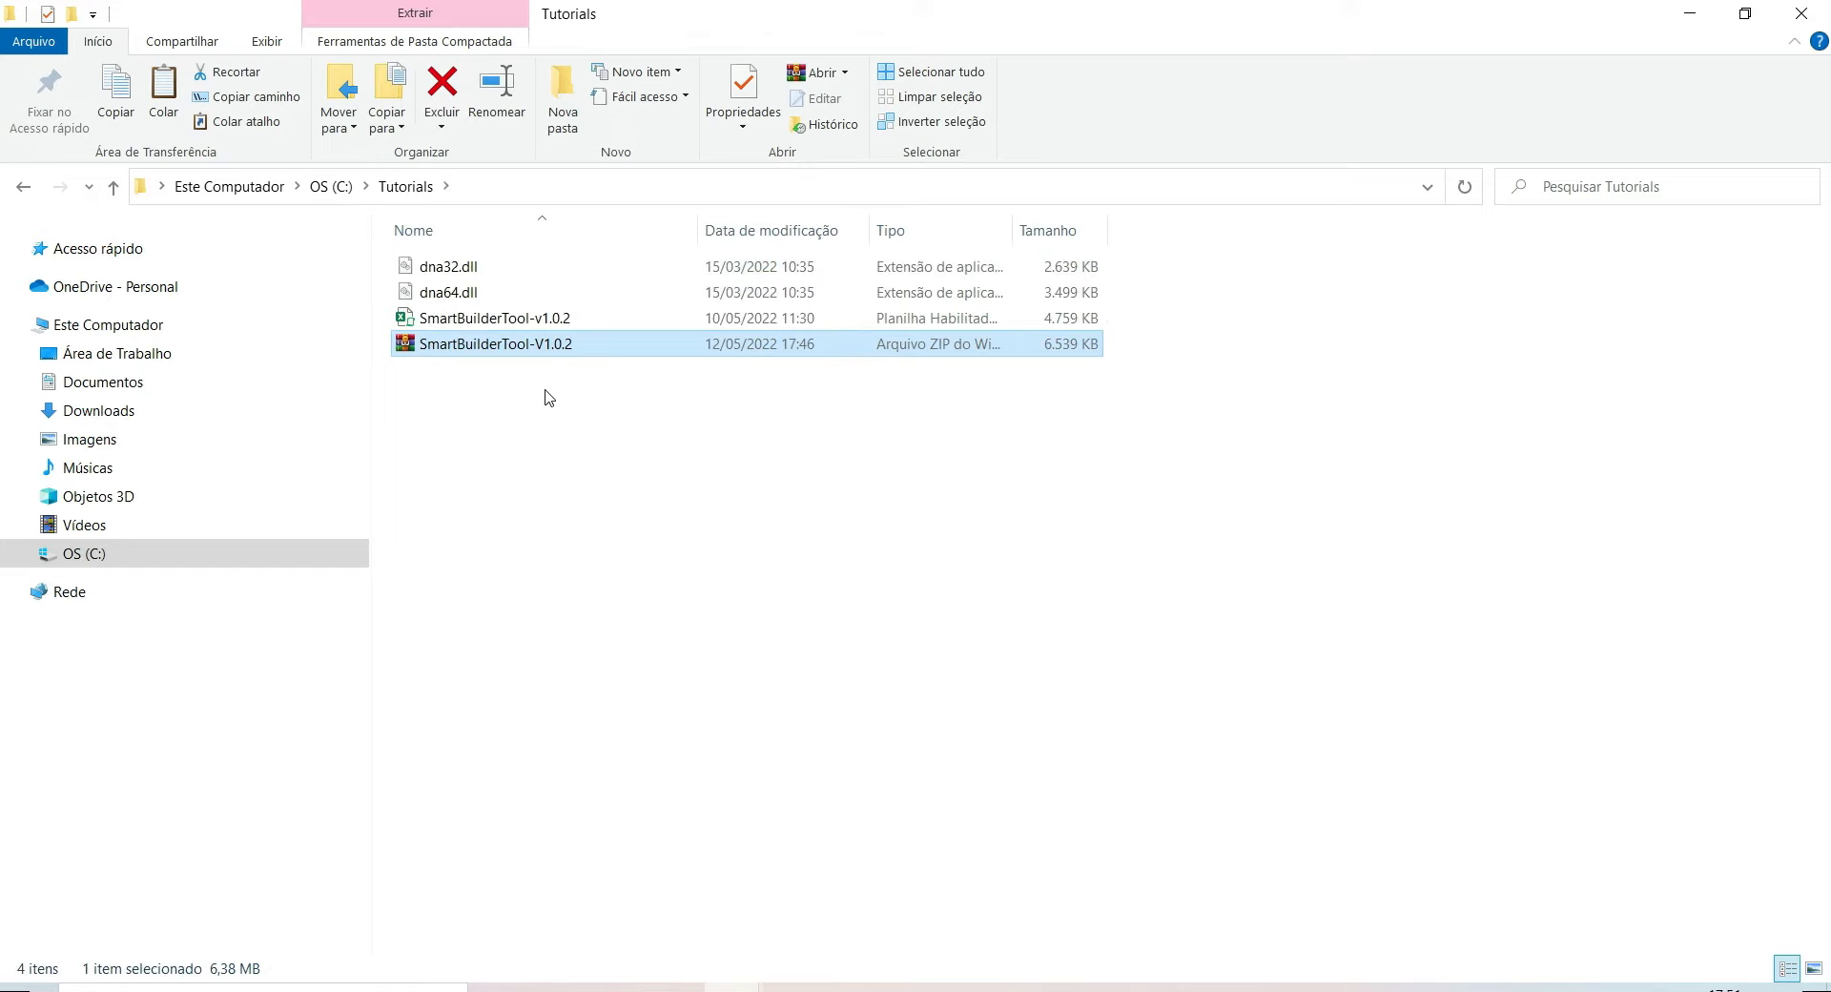
Open the SmartBuilderTool-v1.0.2 workbook in Excel with editing and active content enabled, and log in as the ADM user
double_click(539, 321)
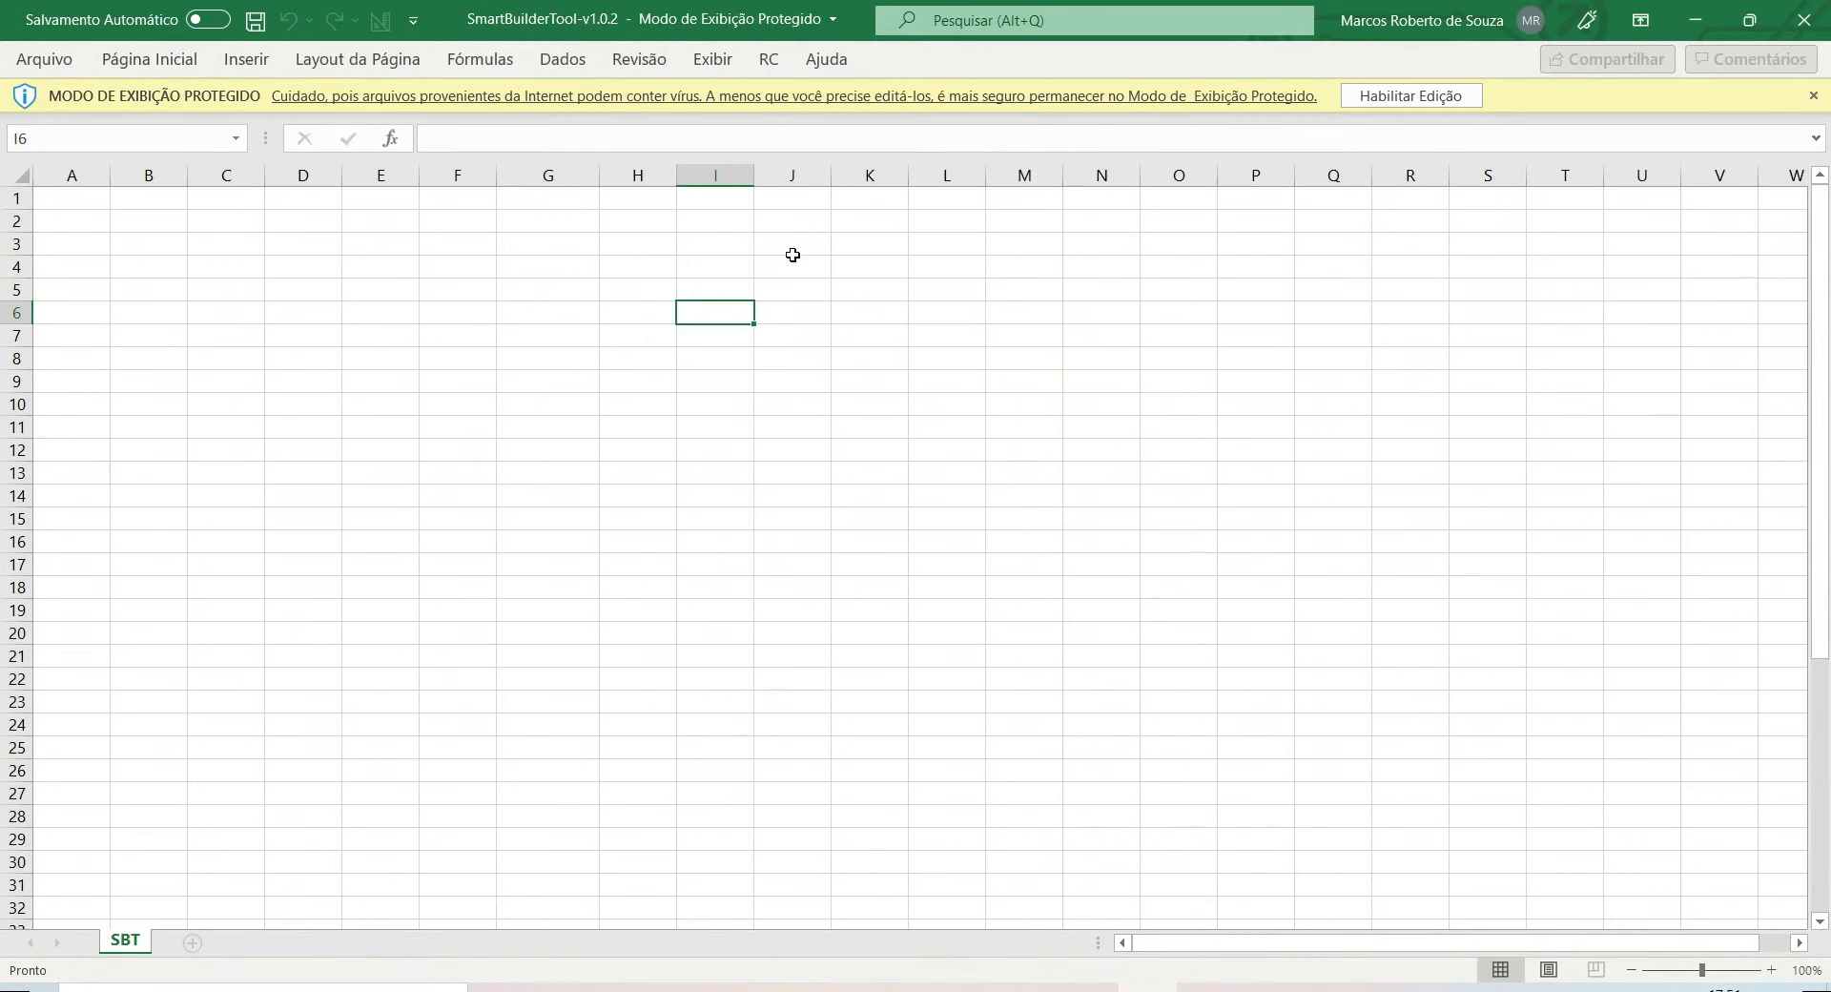
click(1370, 95)
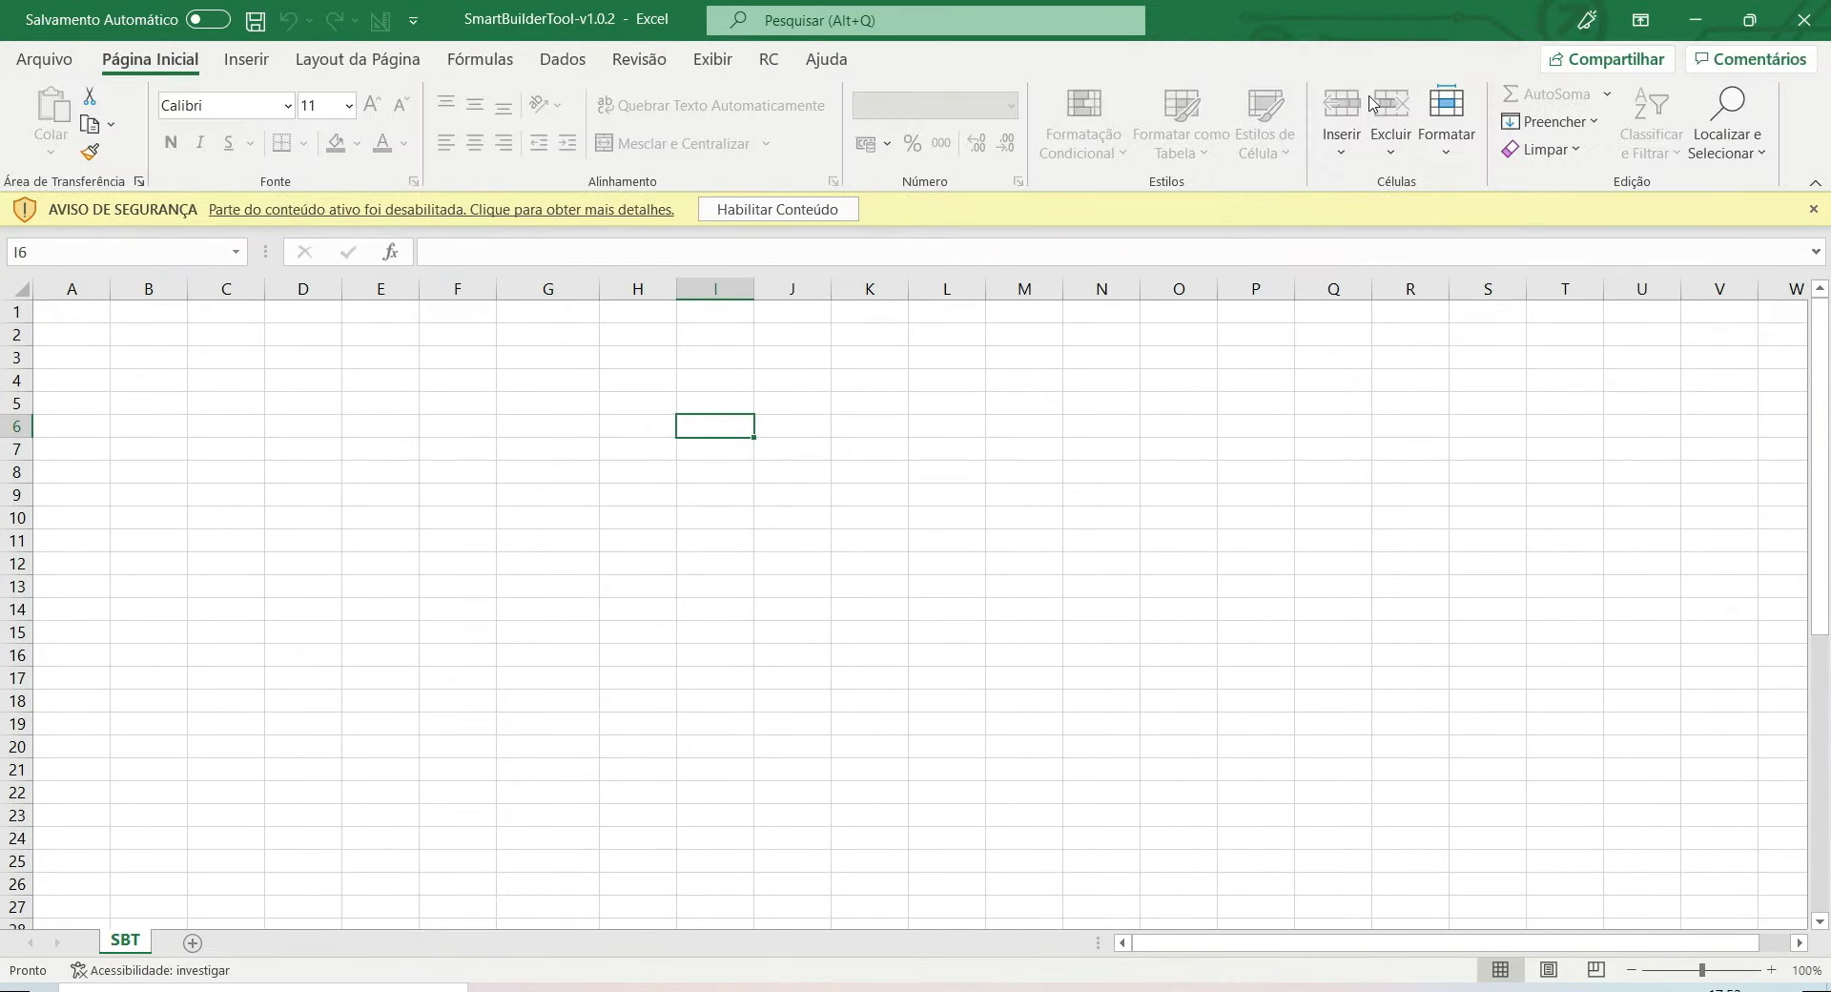
click(844, 208)
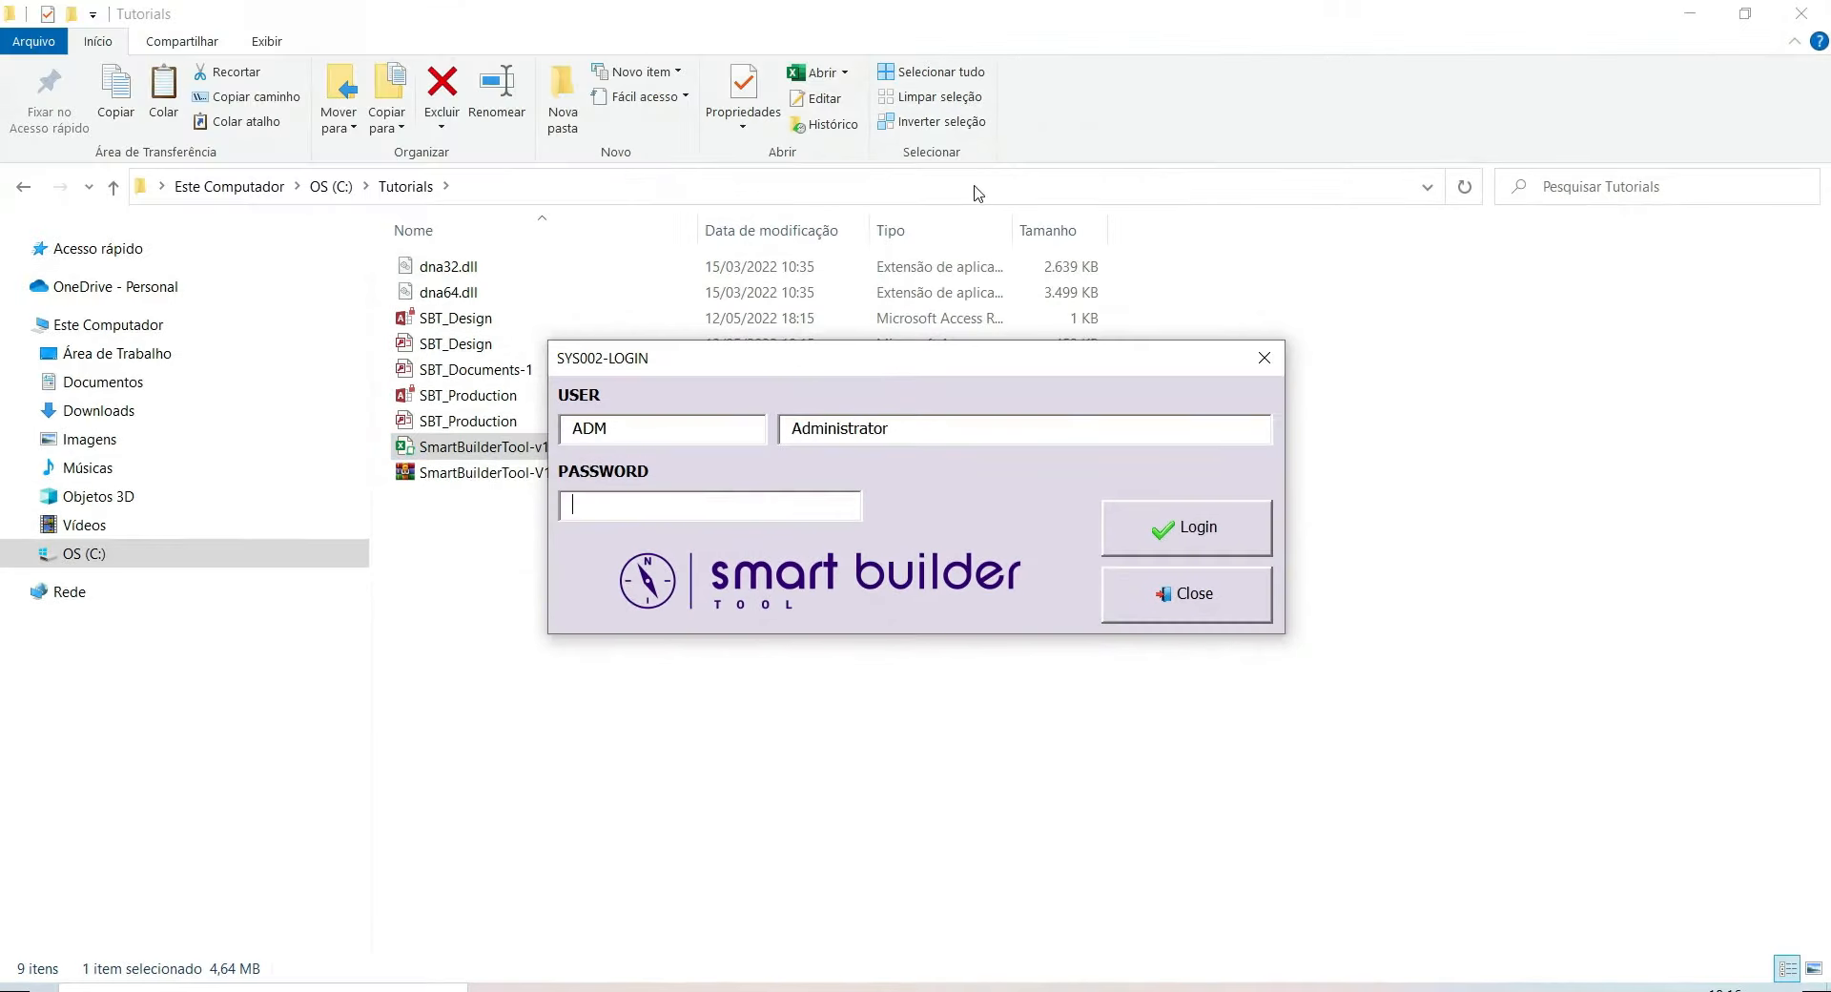
drag(927, 362, 773, 513)
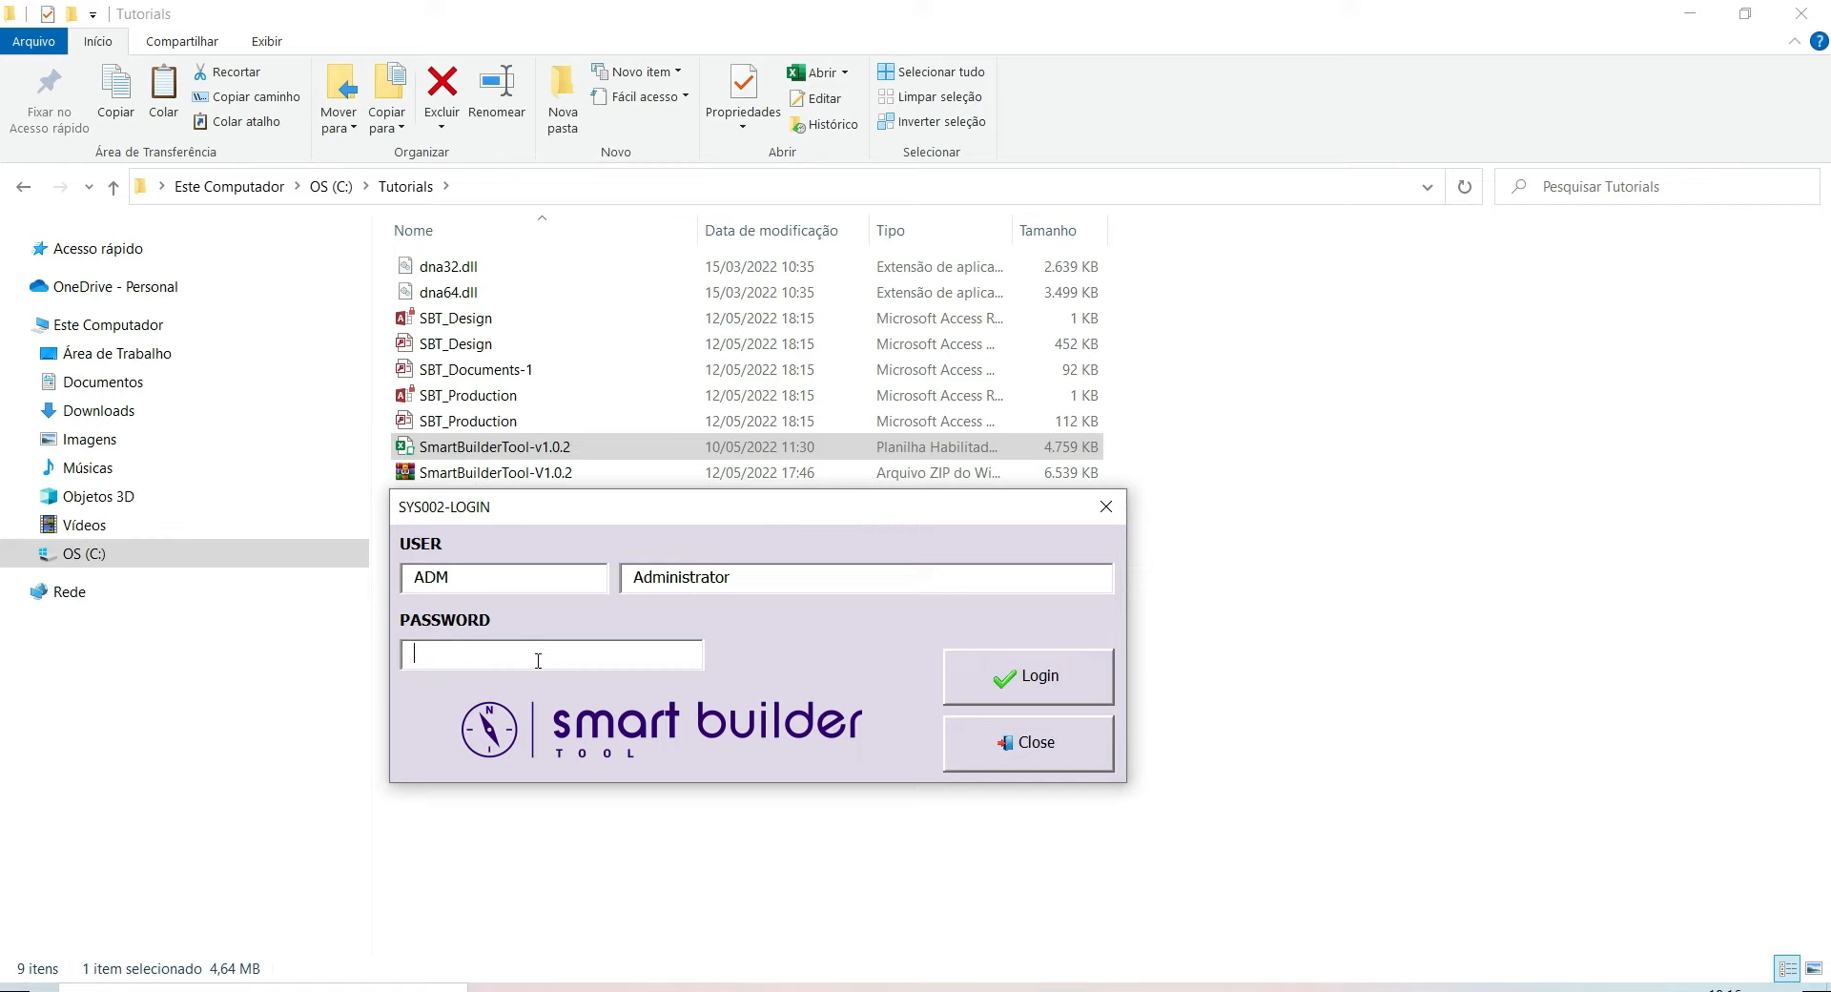
click(1011, 688)
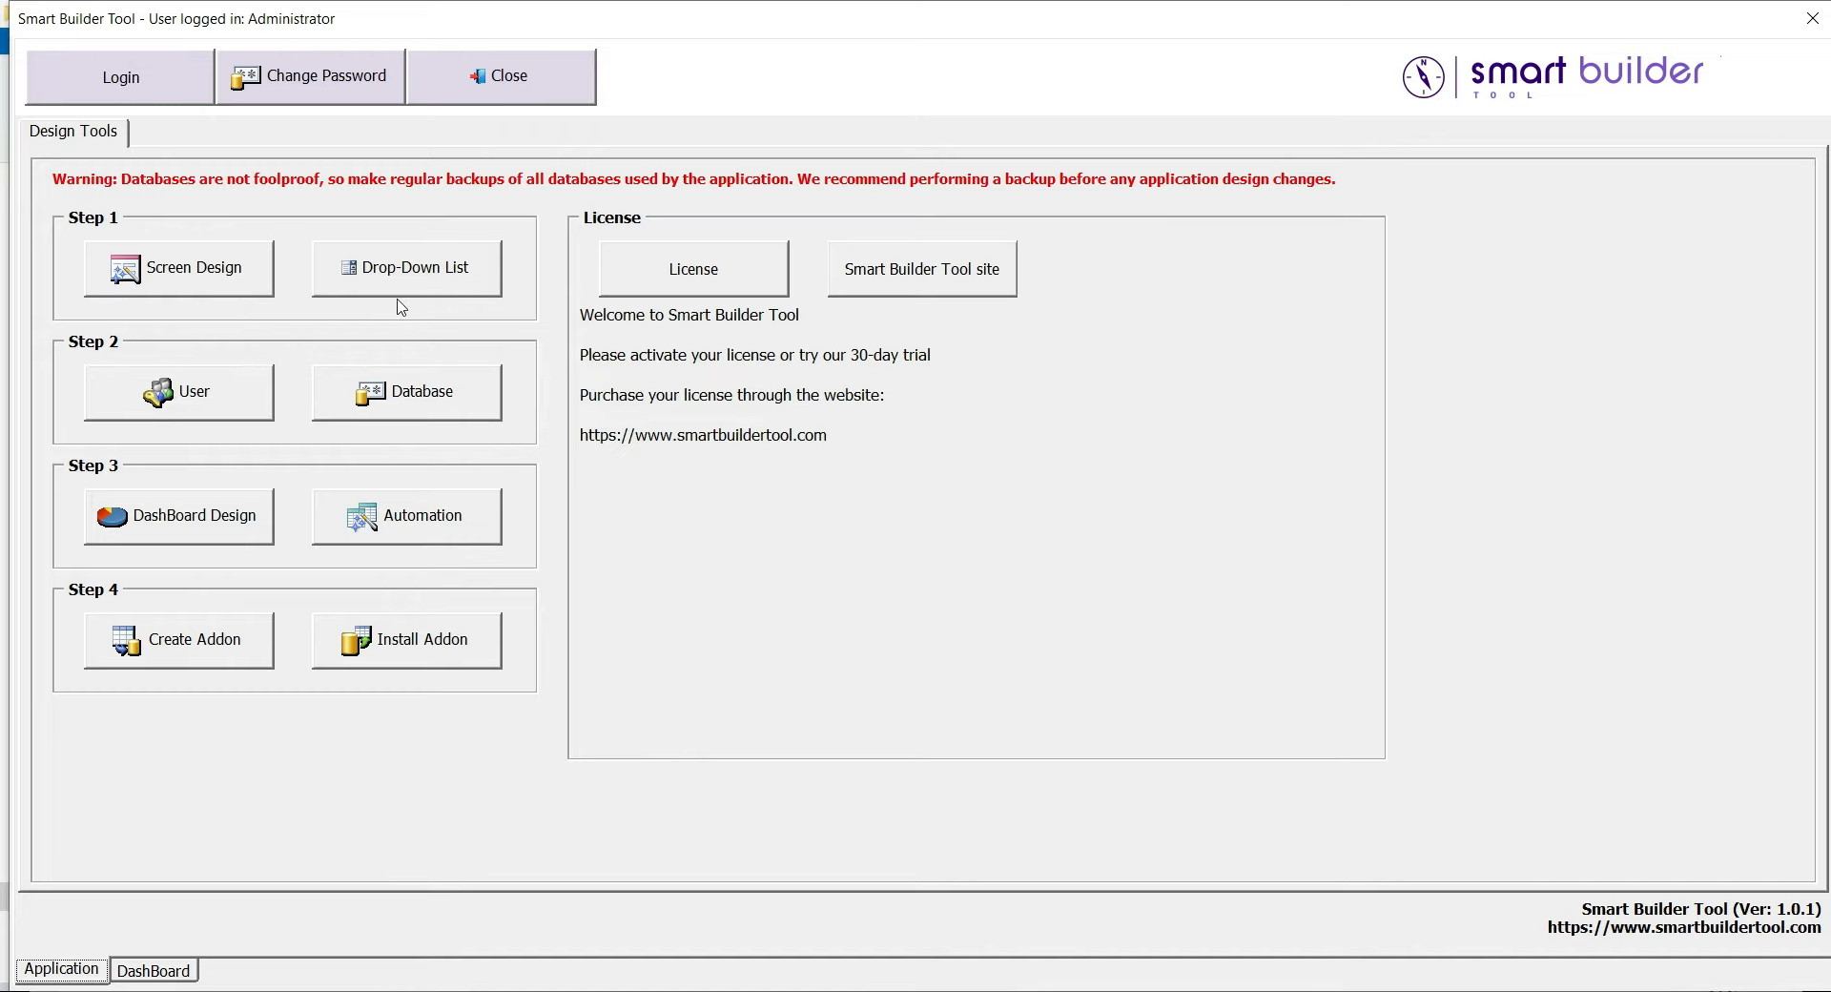
Create a page named "Employee" in the screen design settings and save it
click(105, 286)
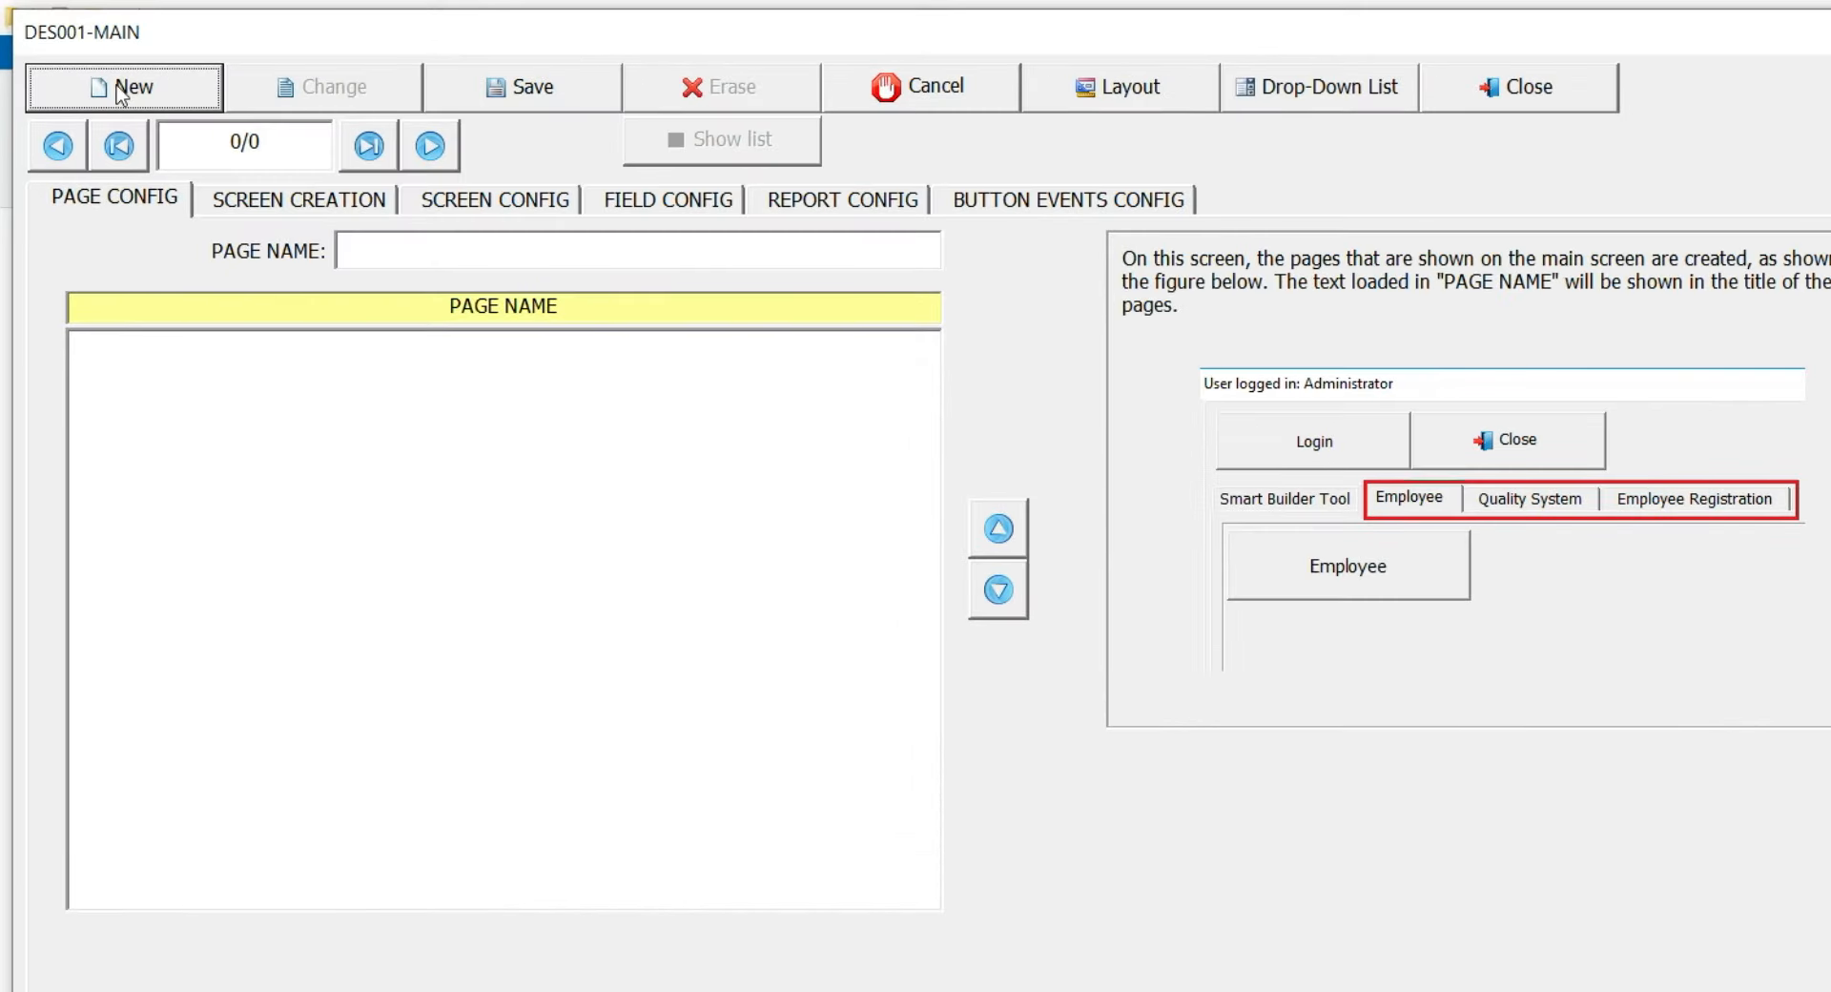
click(117, 93)
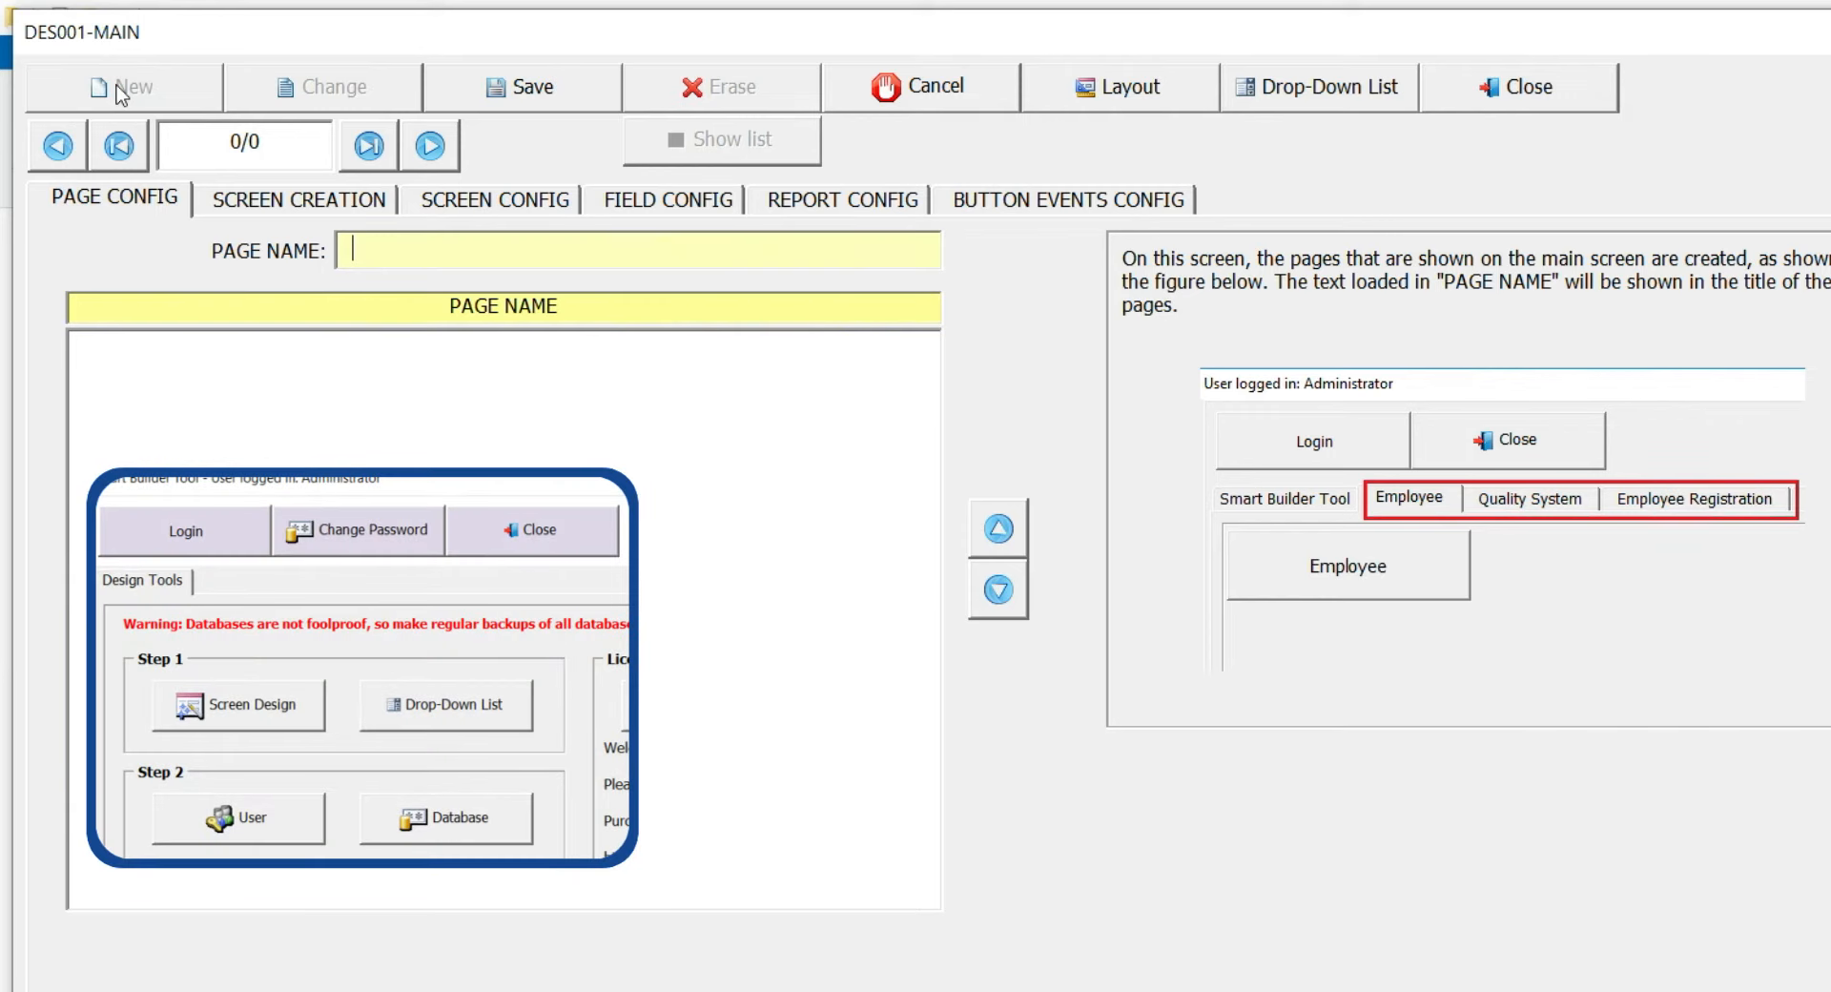
text(Employee)
click(452, 84)
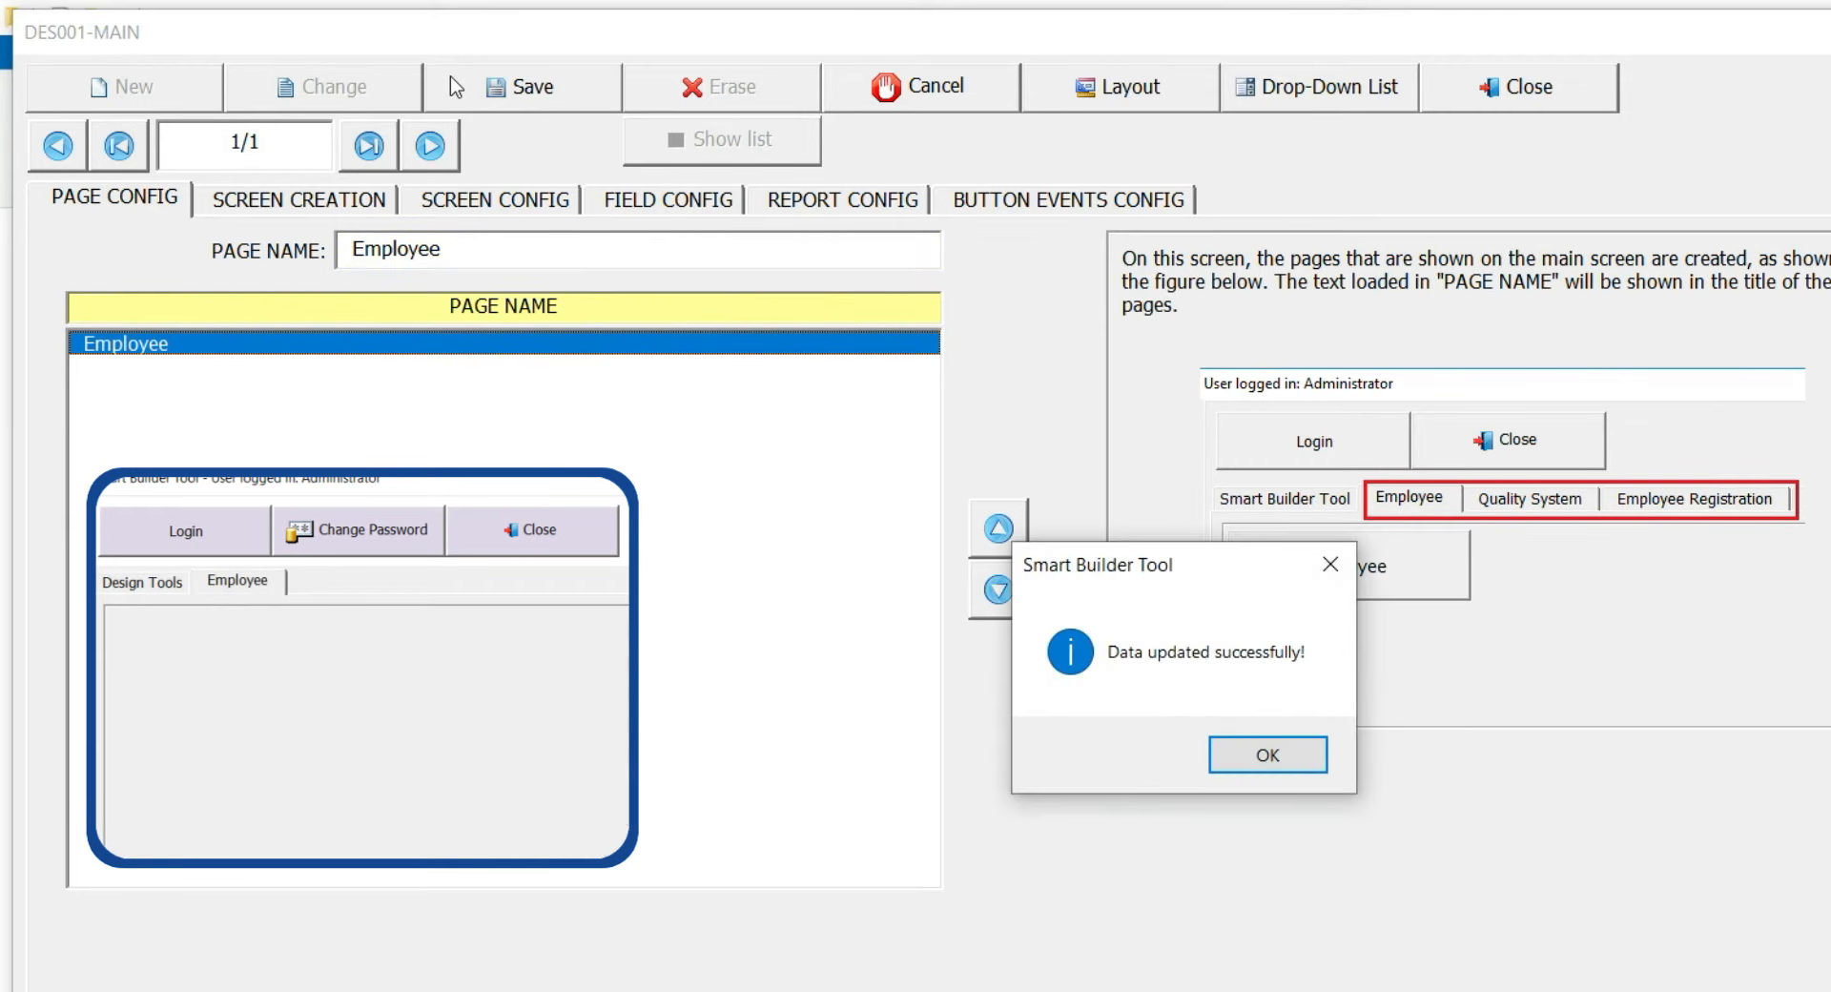
key(Return)
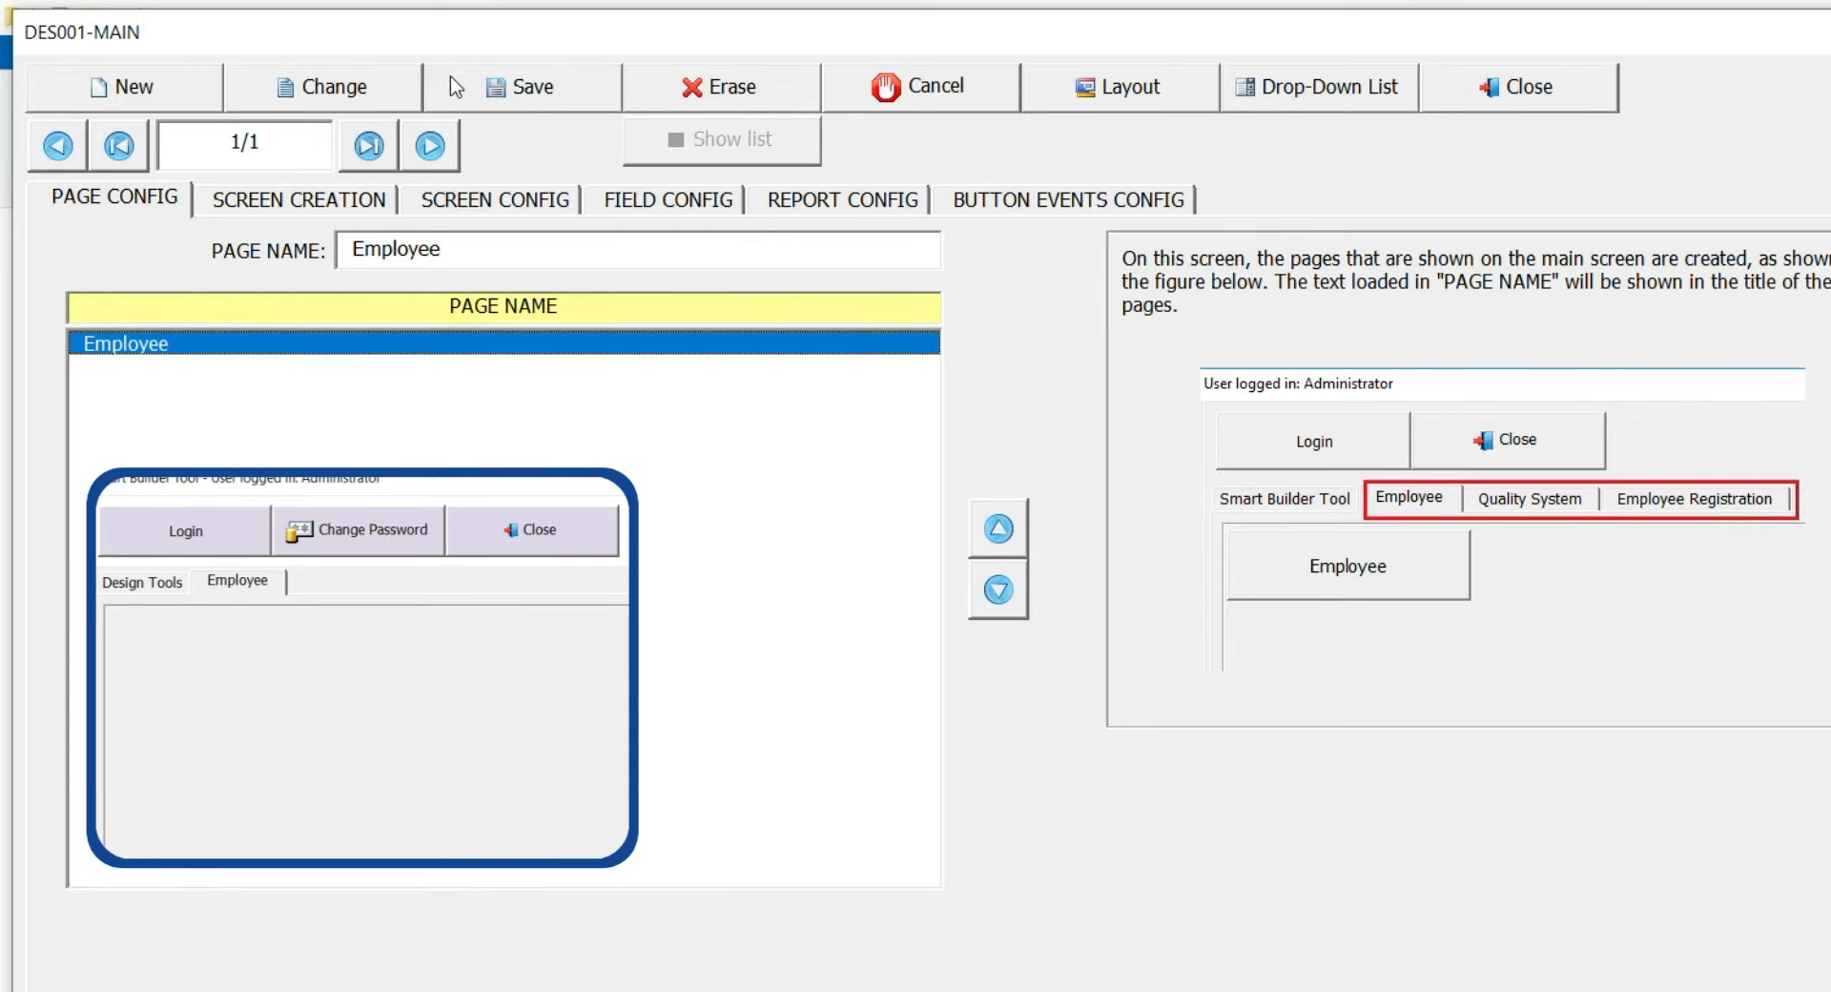
Create and save a screen titled "Employee Registration" with "Employee" as the text shown on its button
click(299, 201)
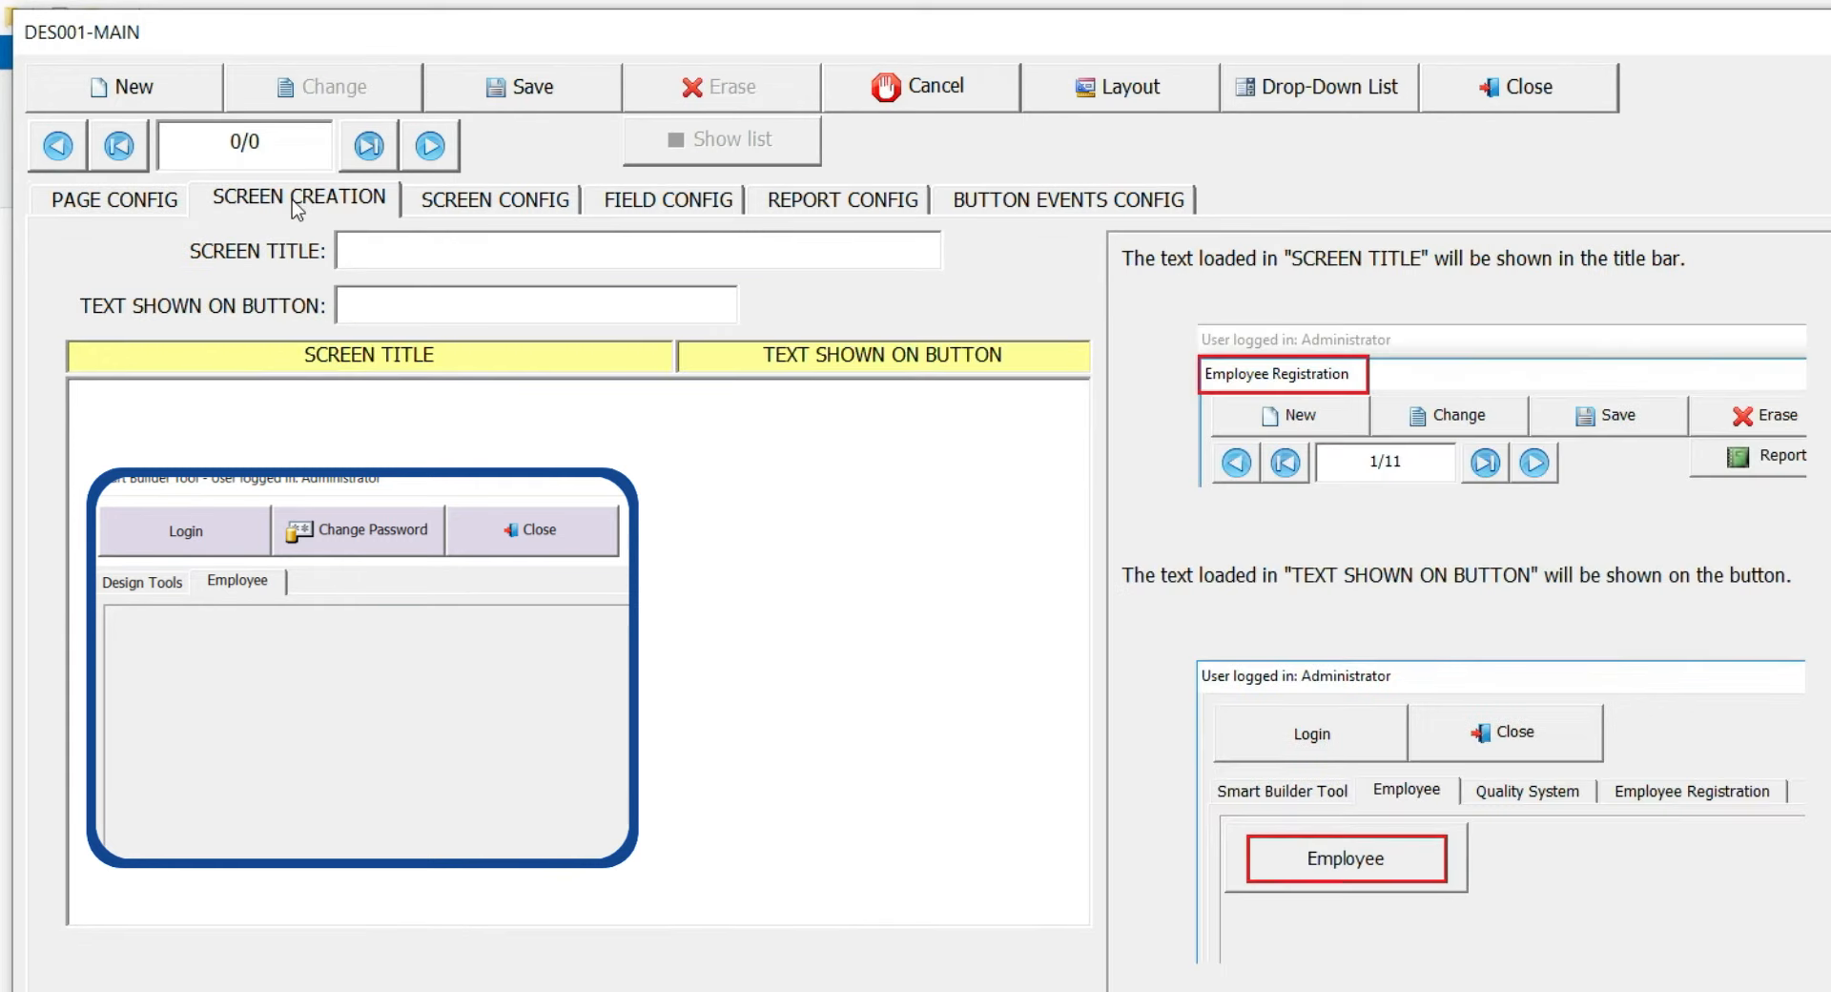
click(183, 103)
text(Employee Registration)
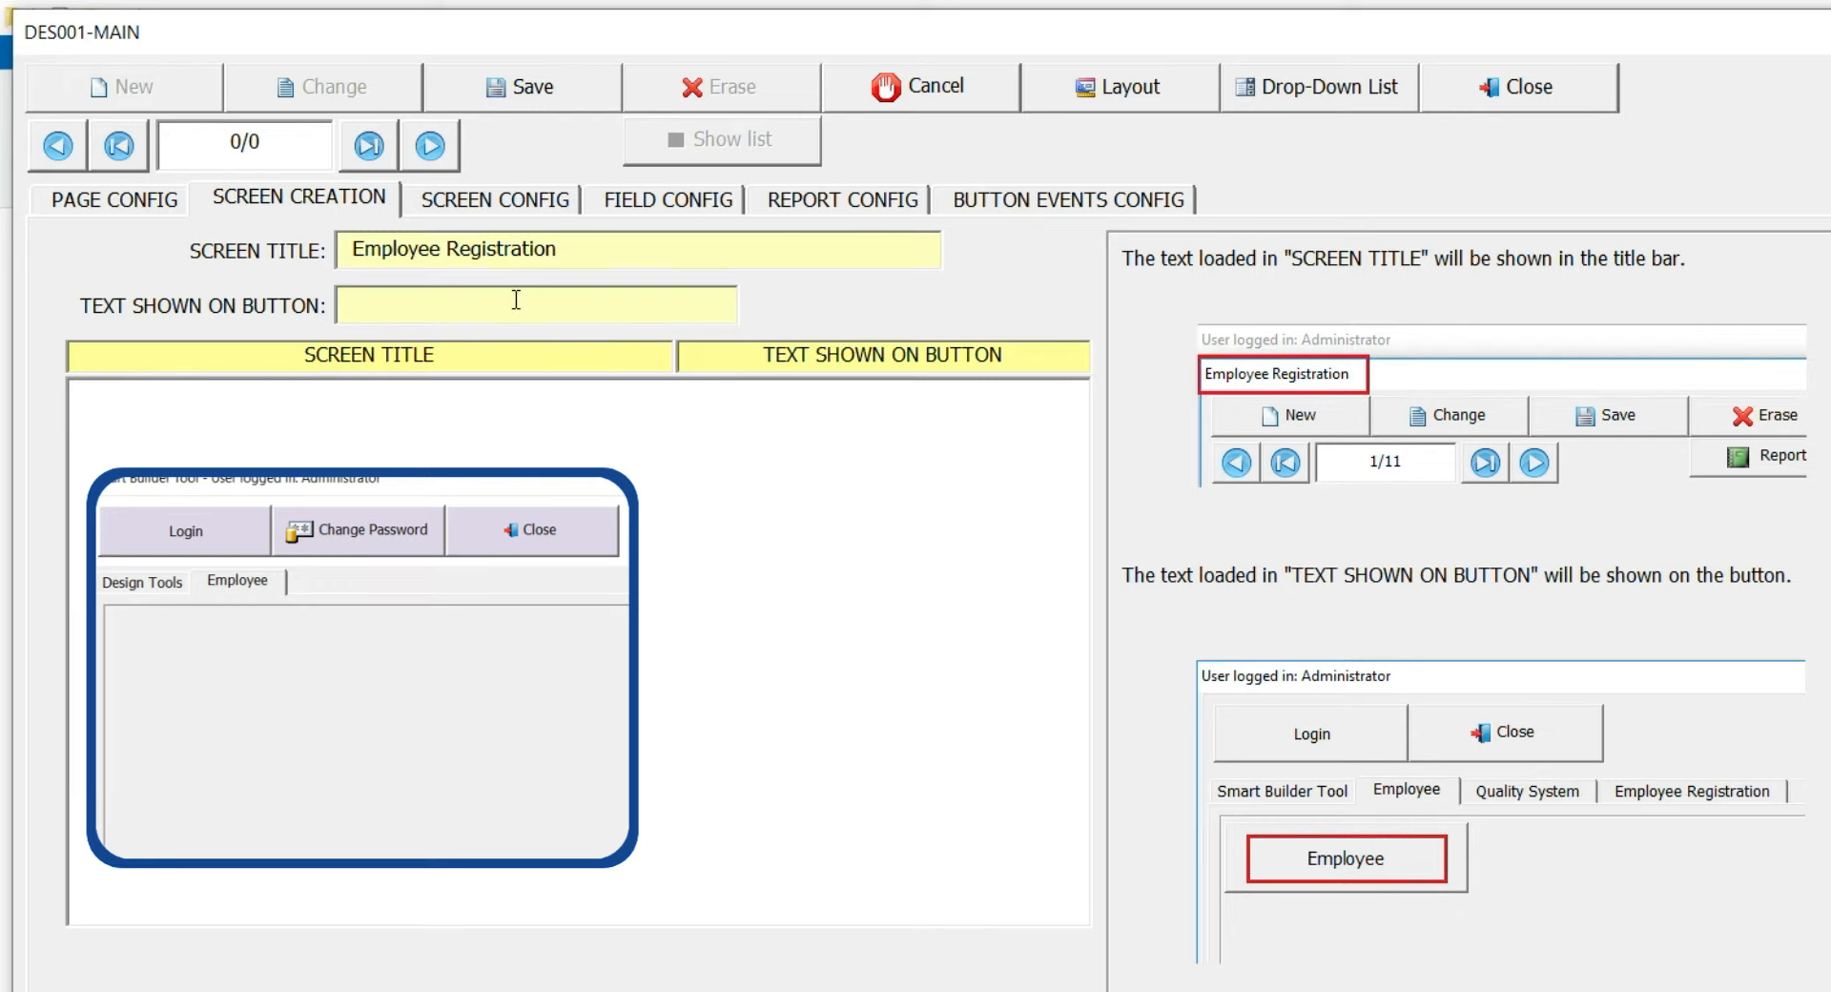
text(mployee)
click(520, 91)
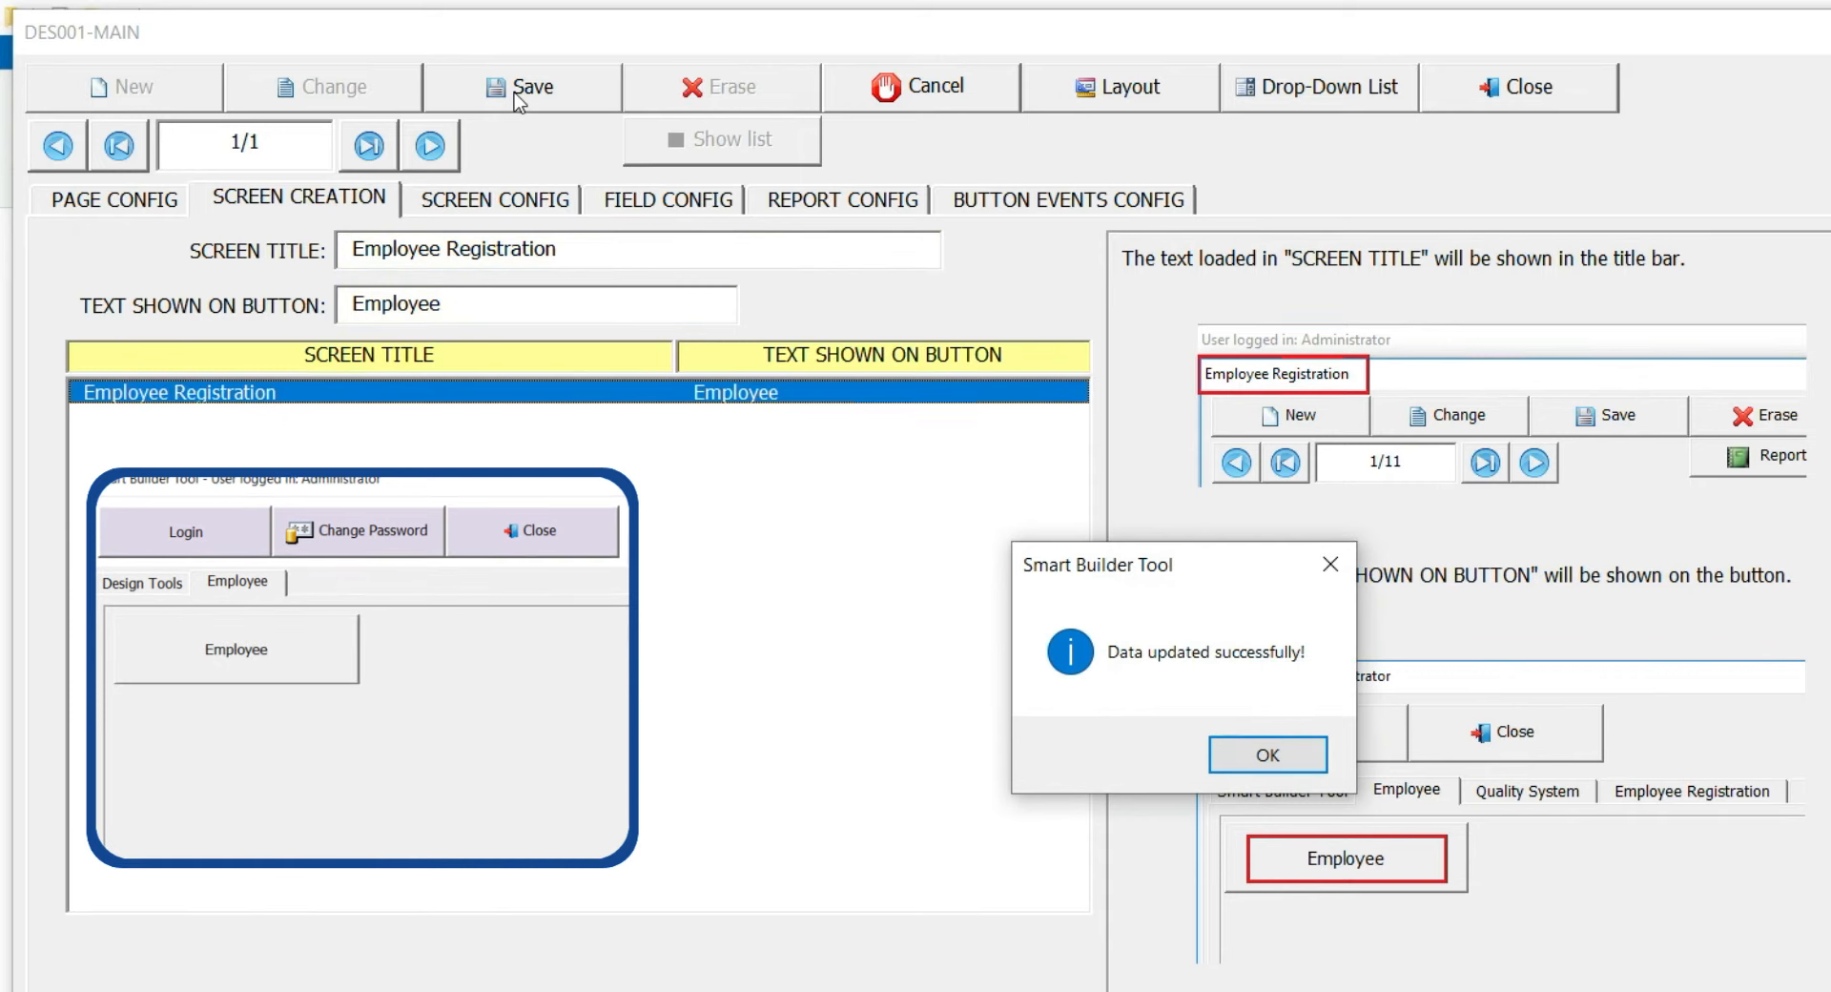
key(Return)
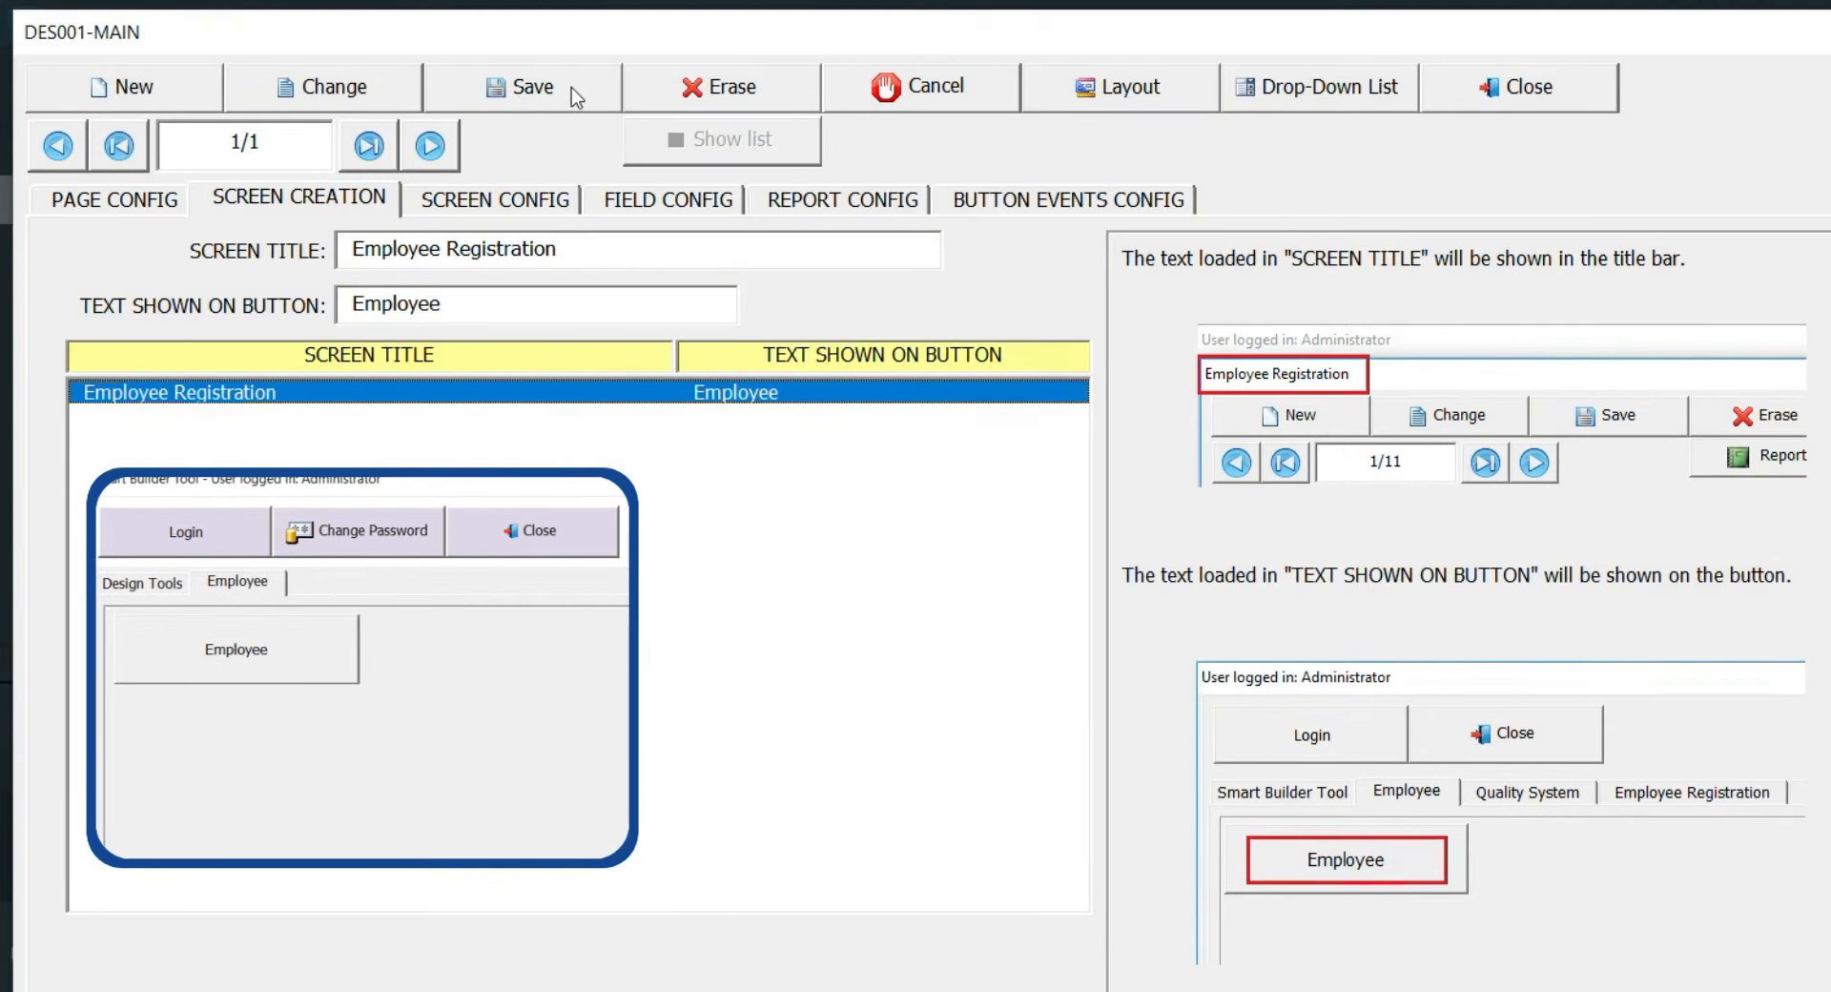
In the page layout, move the Employee button down and inward, widen it, and set its font size to 20
click(1106, 91)
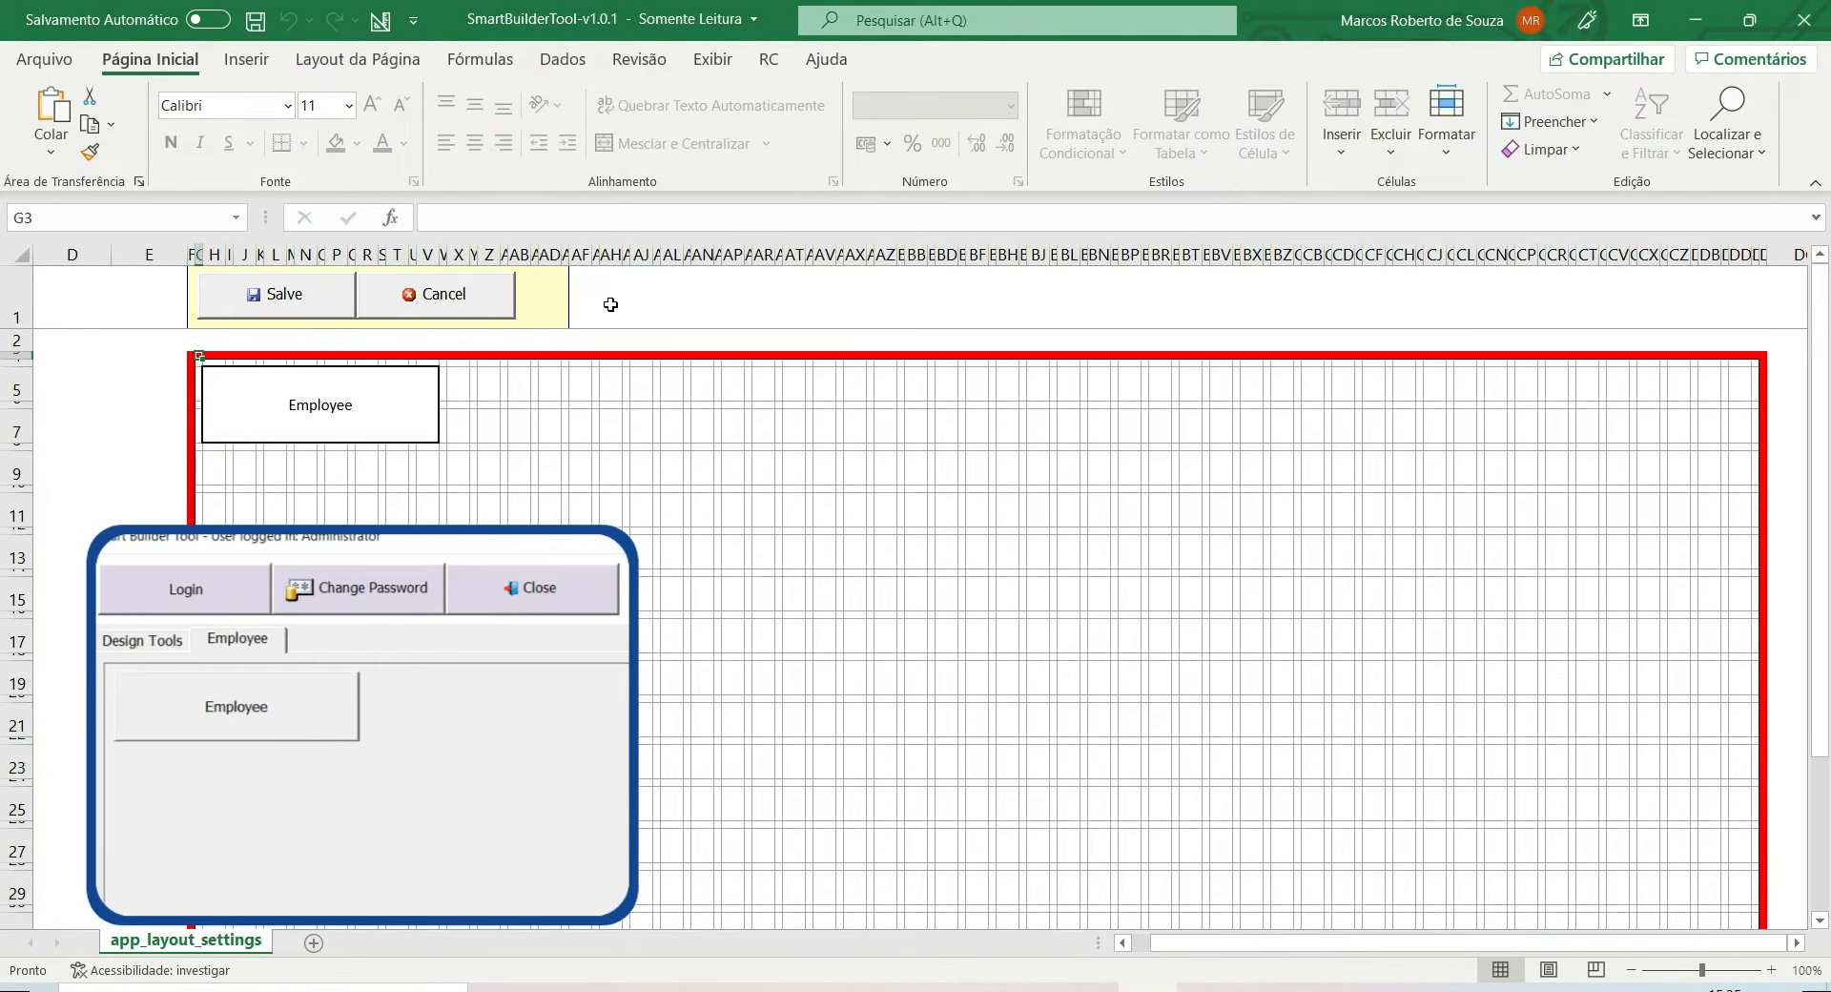
scroll(610, 304, down, 3)
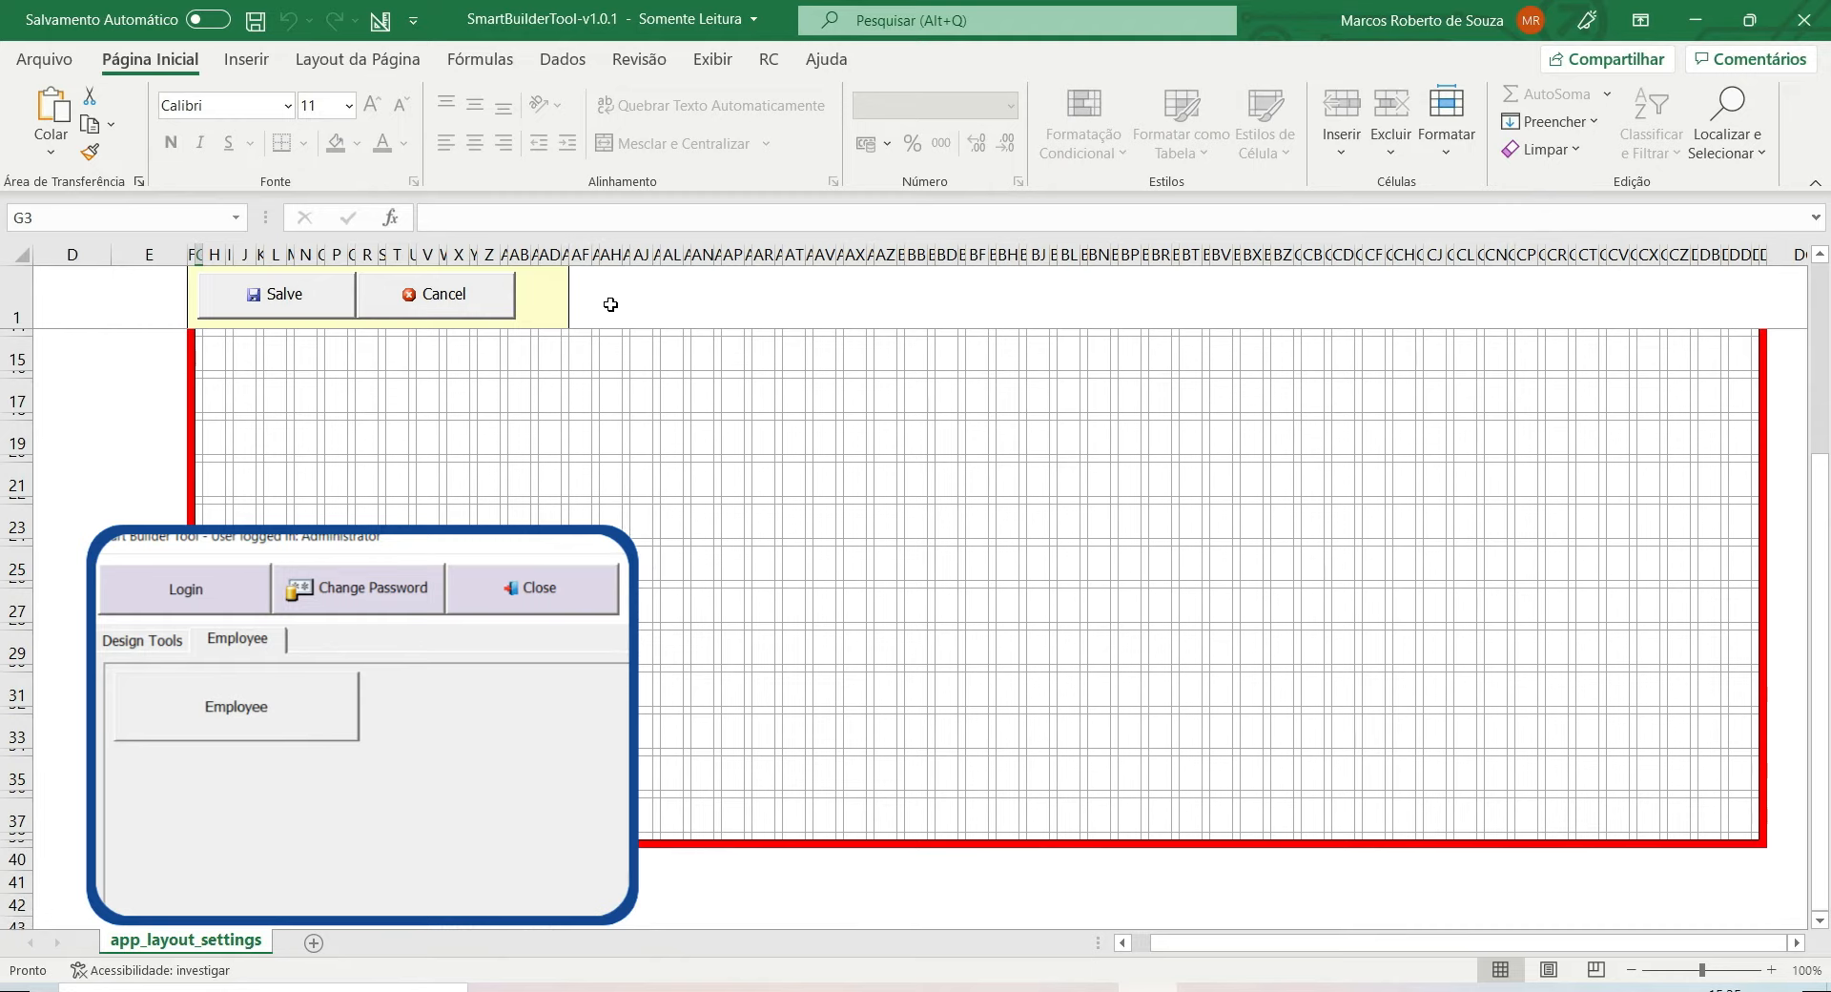
scroll(610, 305, up, 3)
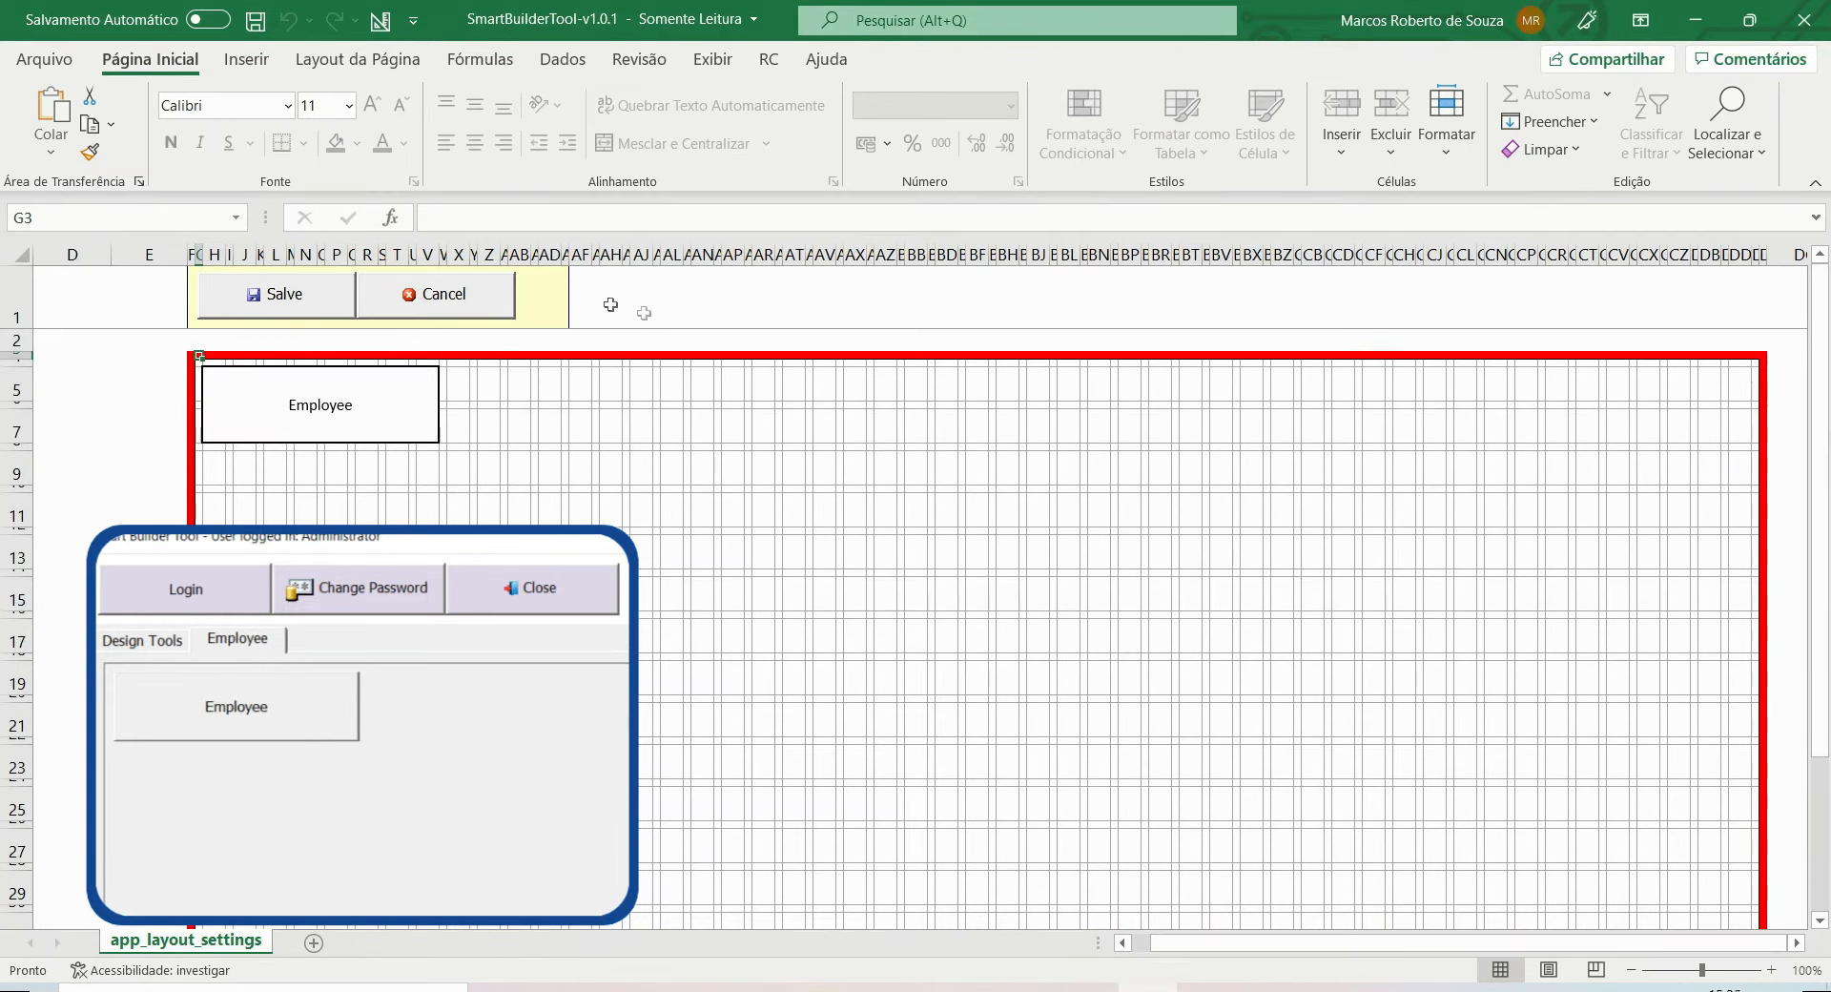
drag(389, 399, 562, 446)
click(349, 107)
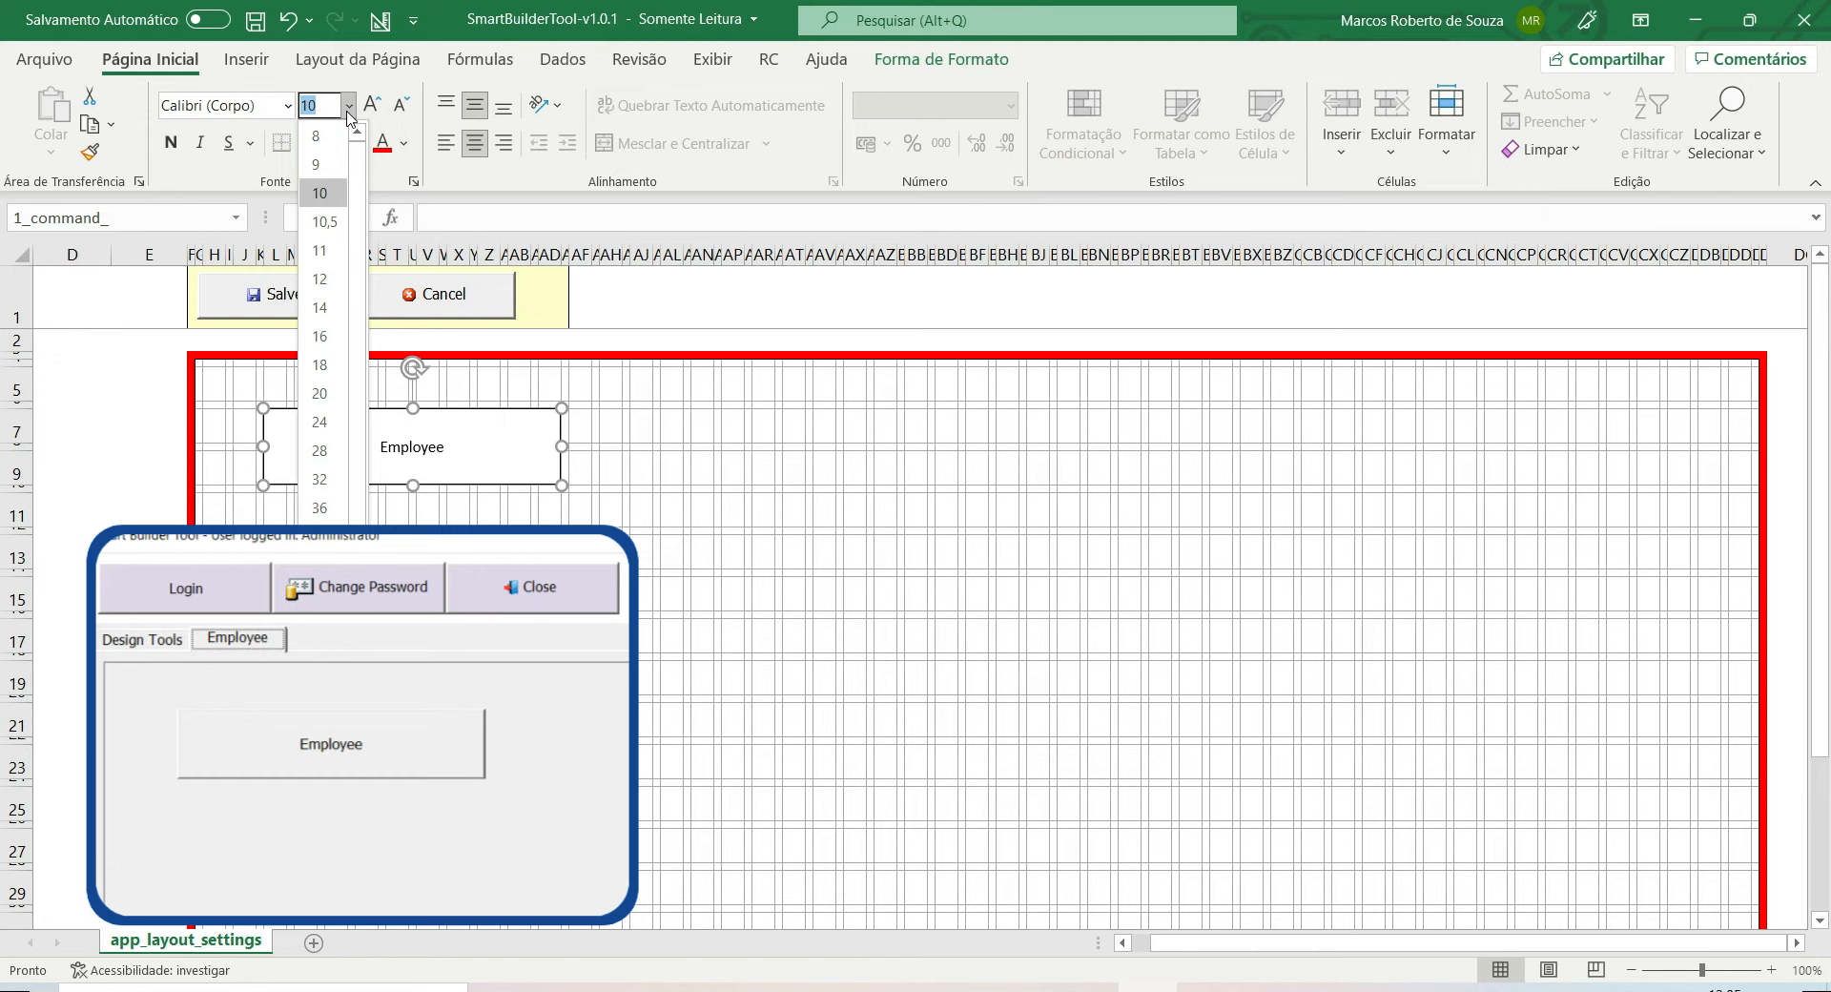
click(319, 391)
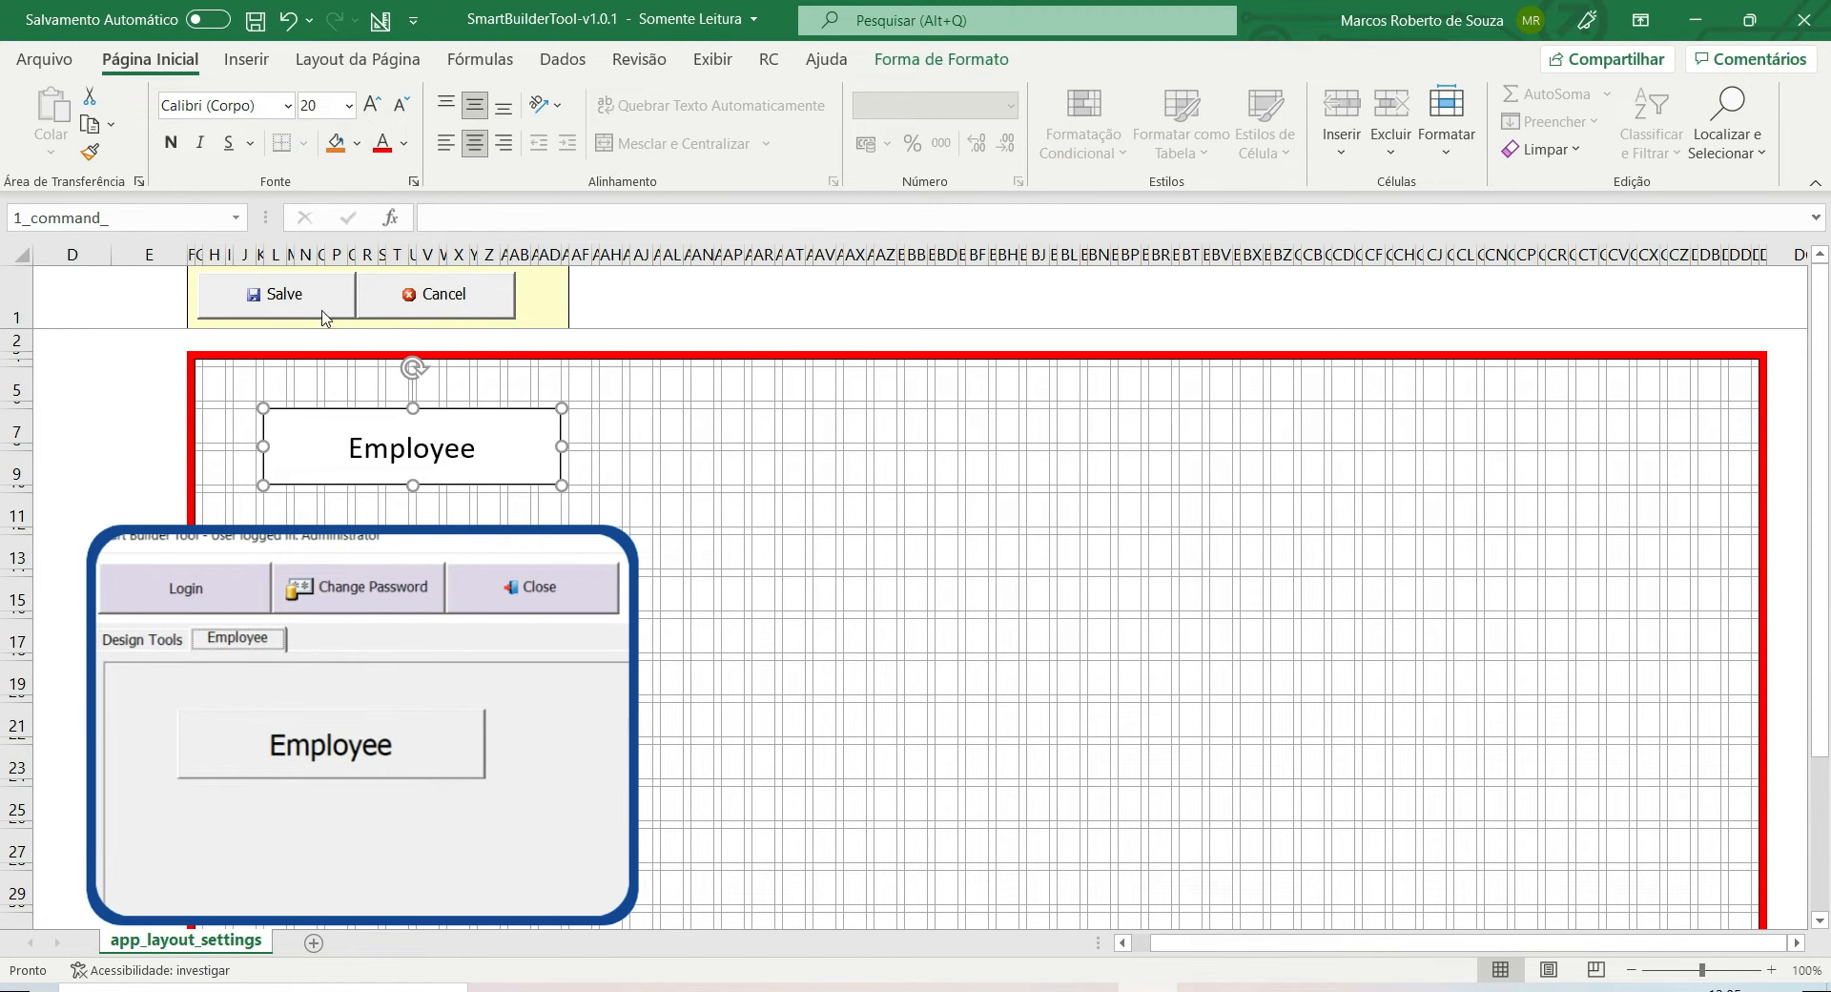
Make the Employee button's text red, bold and italic, move the button to the upper-left corner of the page area, and save the layout
click(380, 153)
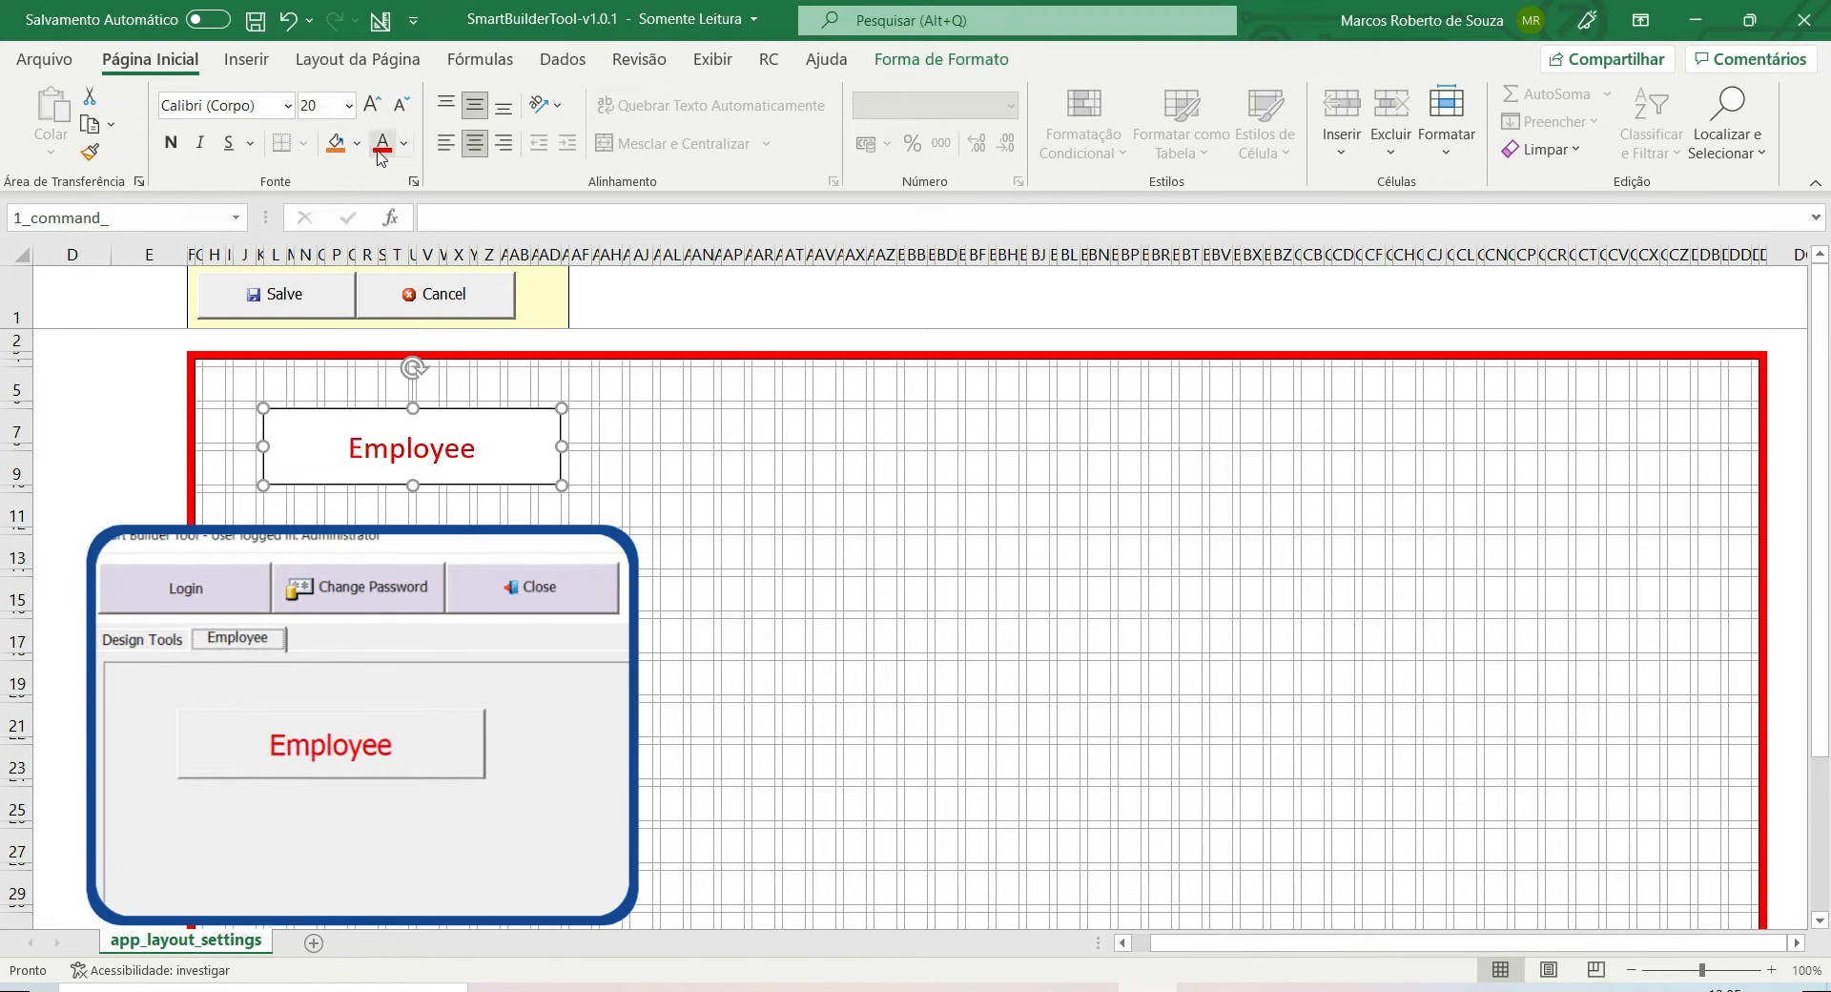
click(171, 145)
click(200, 143)
drag(524, 422, 419, 406)
click(586, 431)
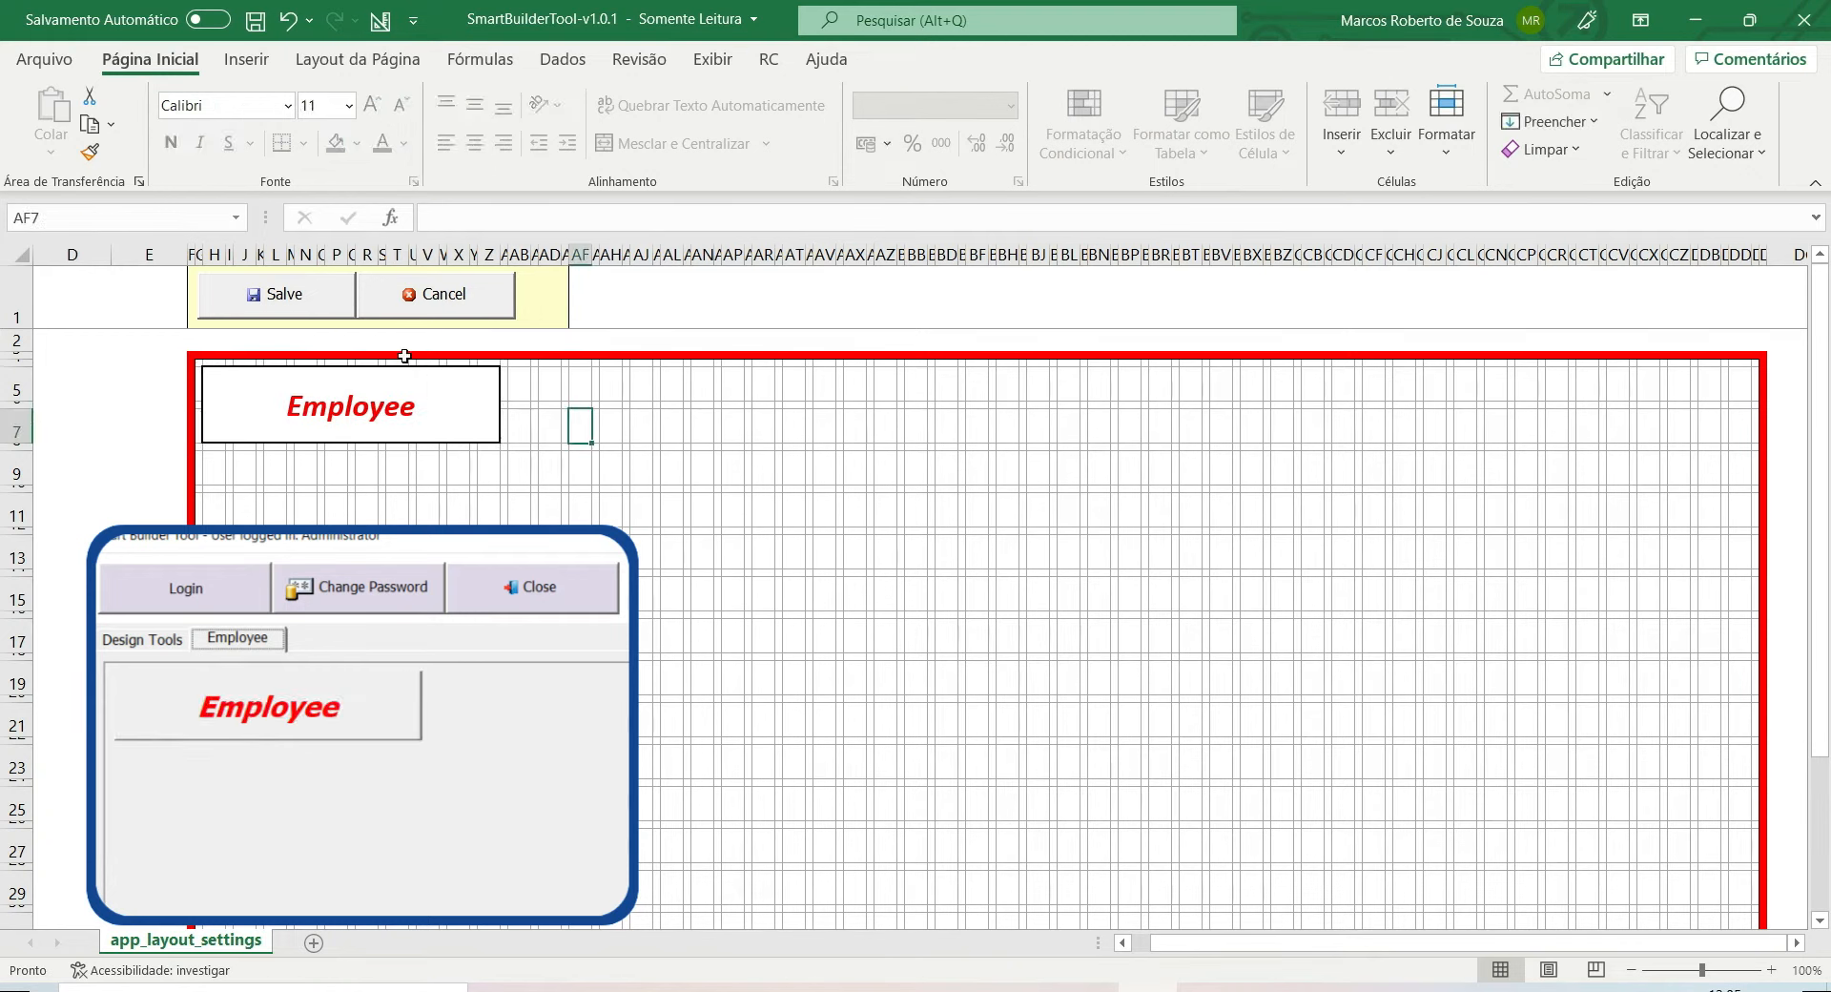
click(283, 314)
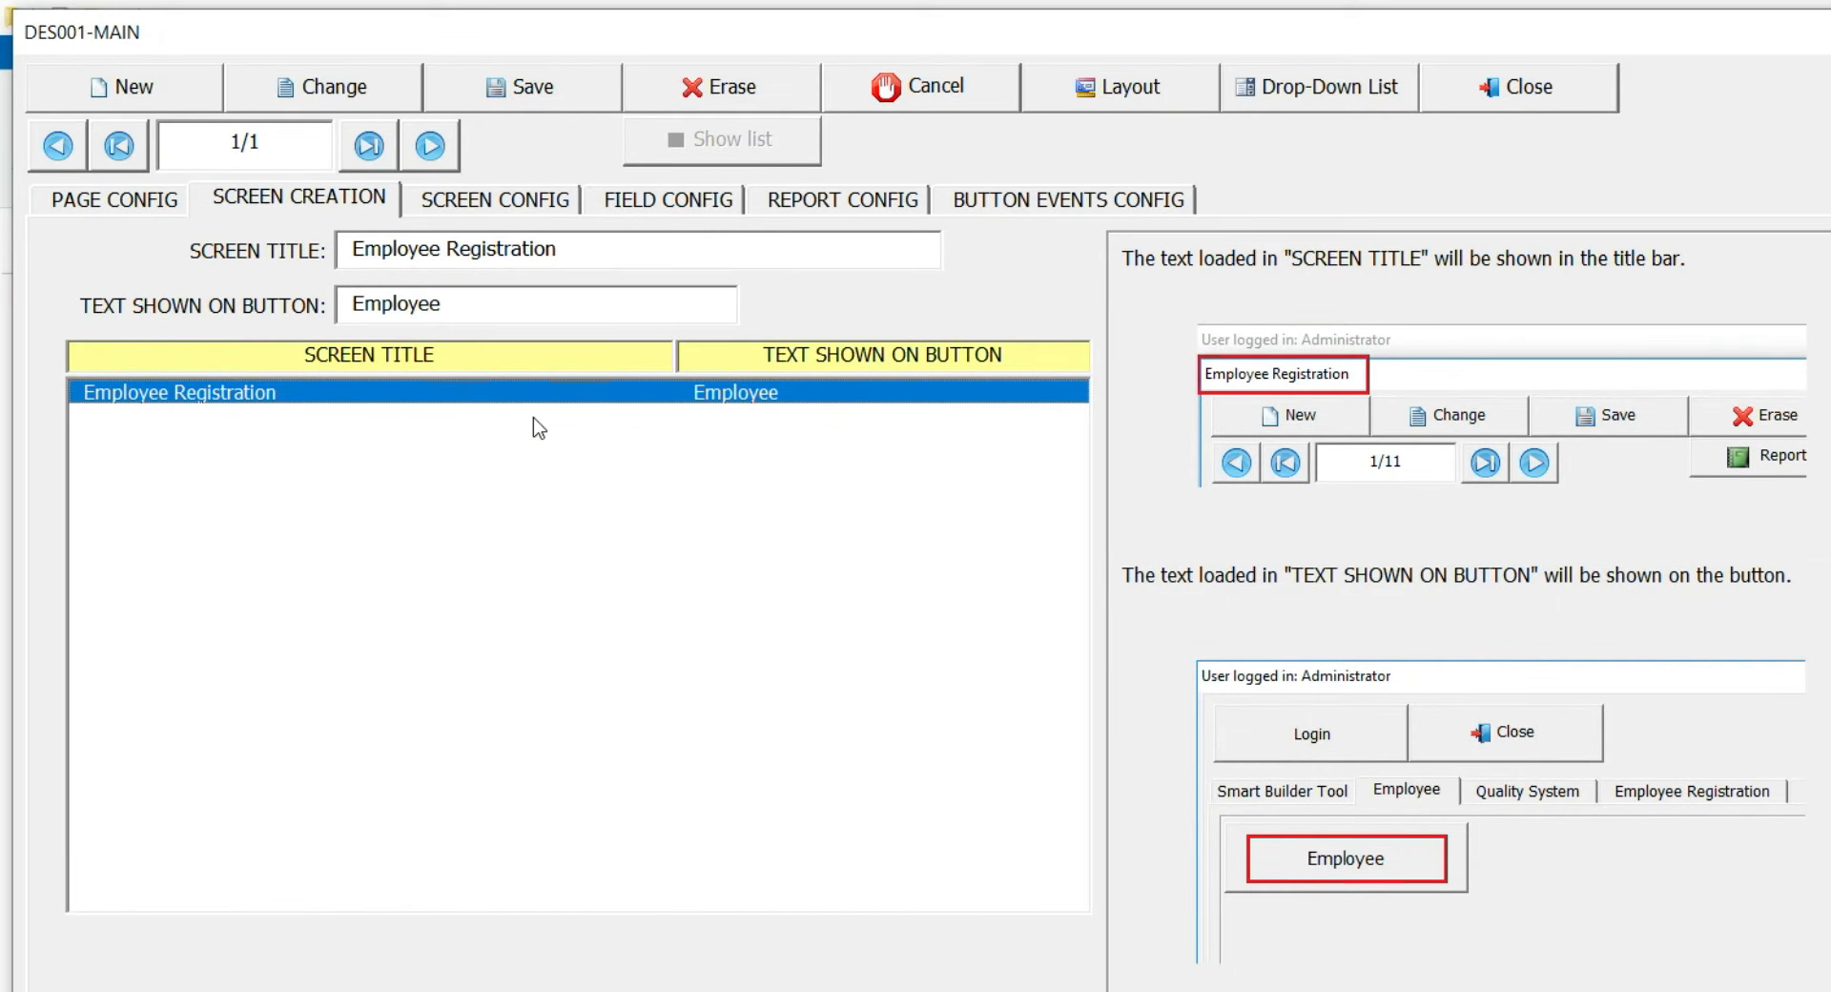
Create and save a page named "Employee" inside the Employee Registration screen
click(532, 207)
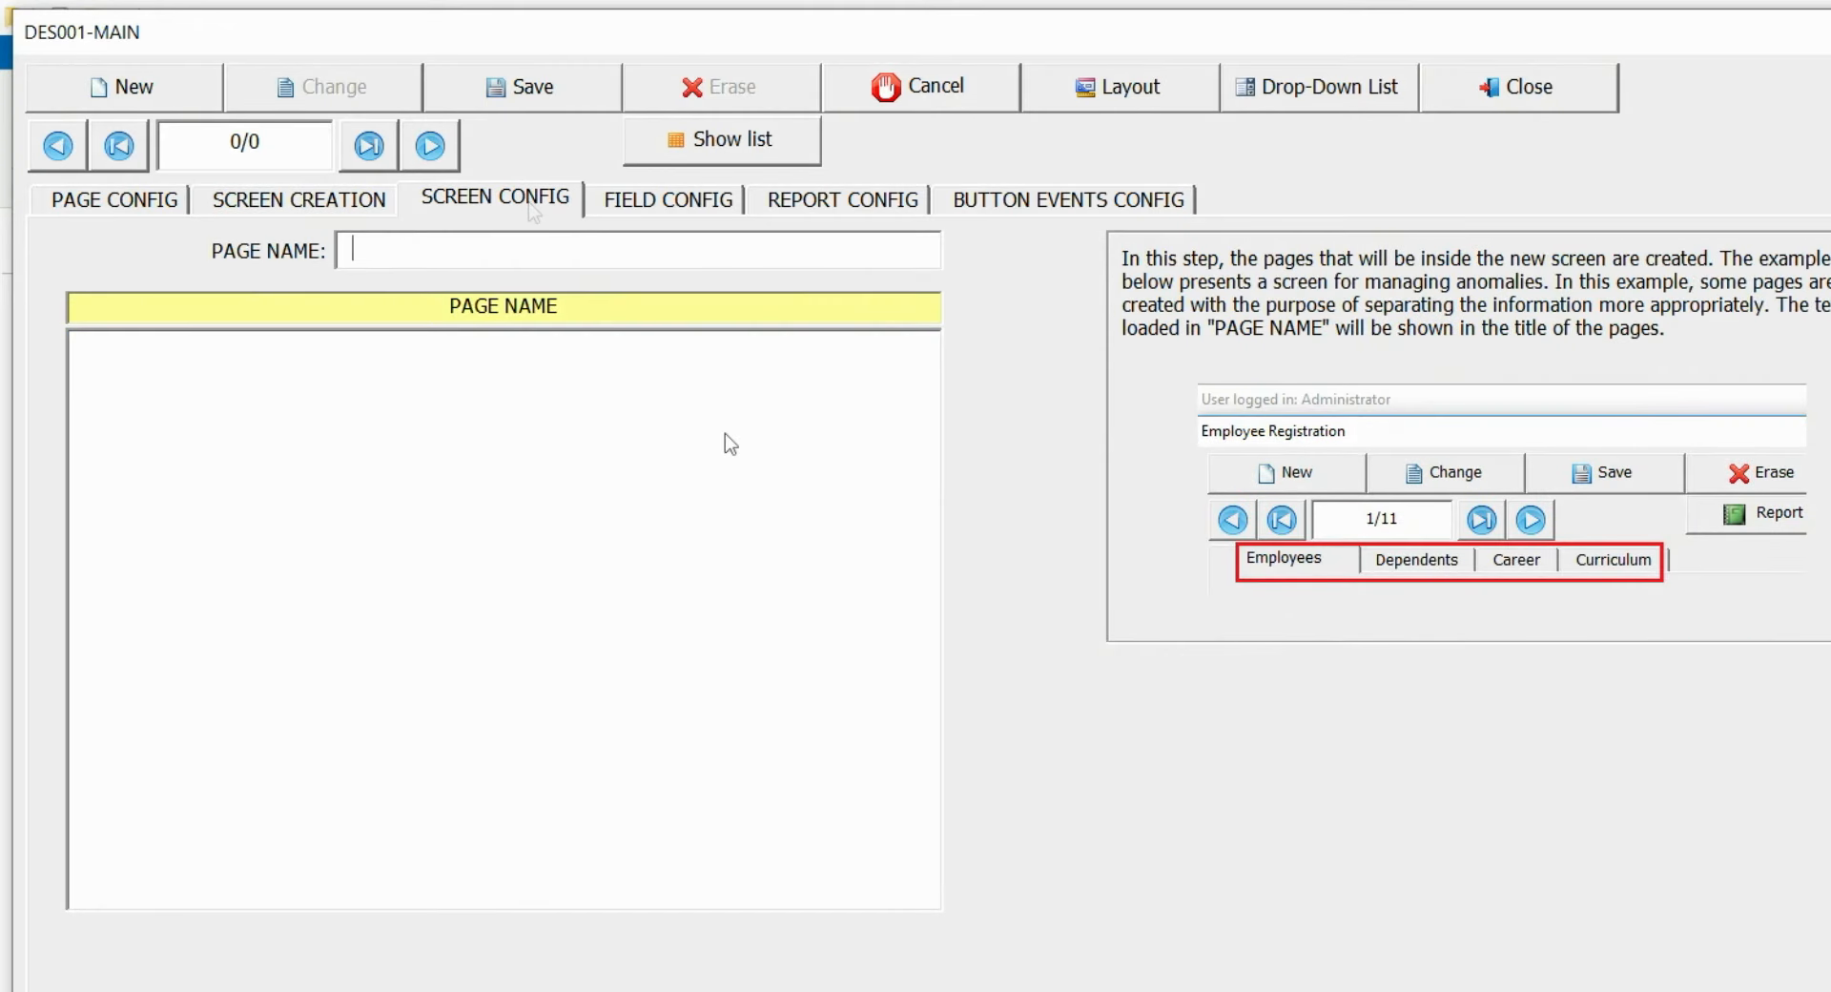
click(205, 95)
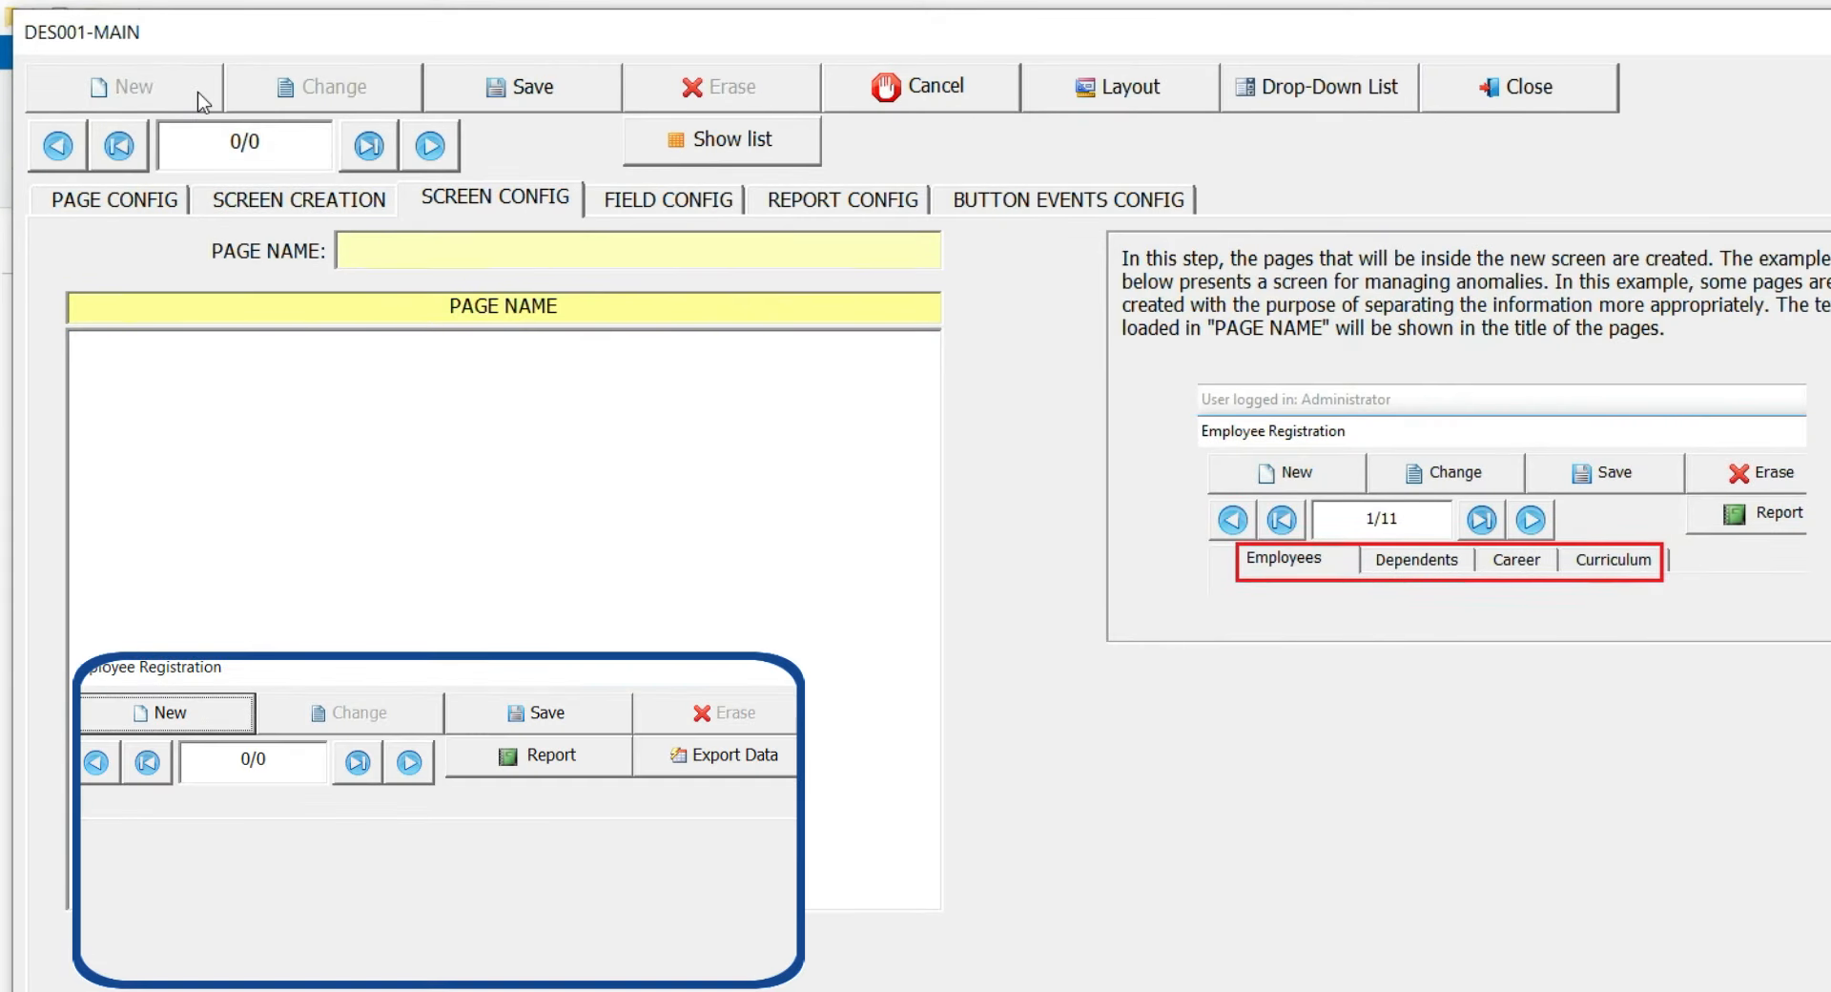
text(Employee)
click(466, 90)
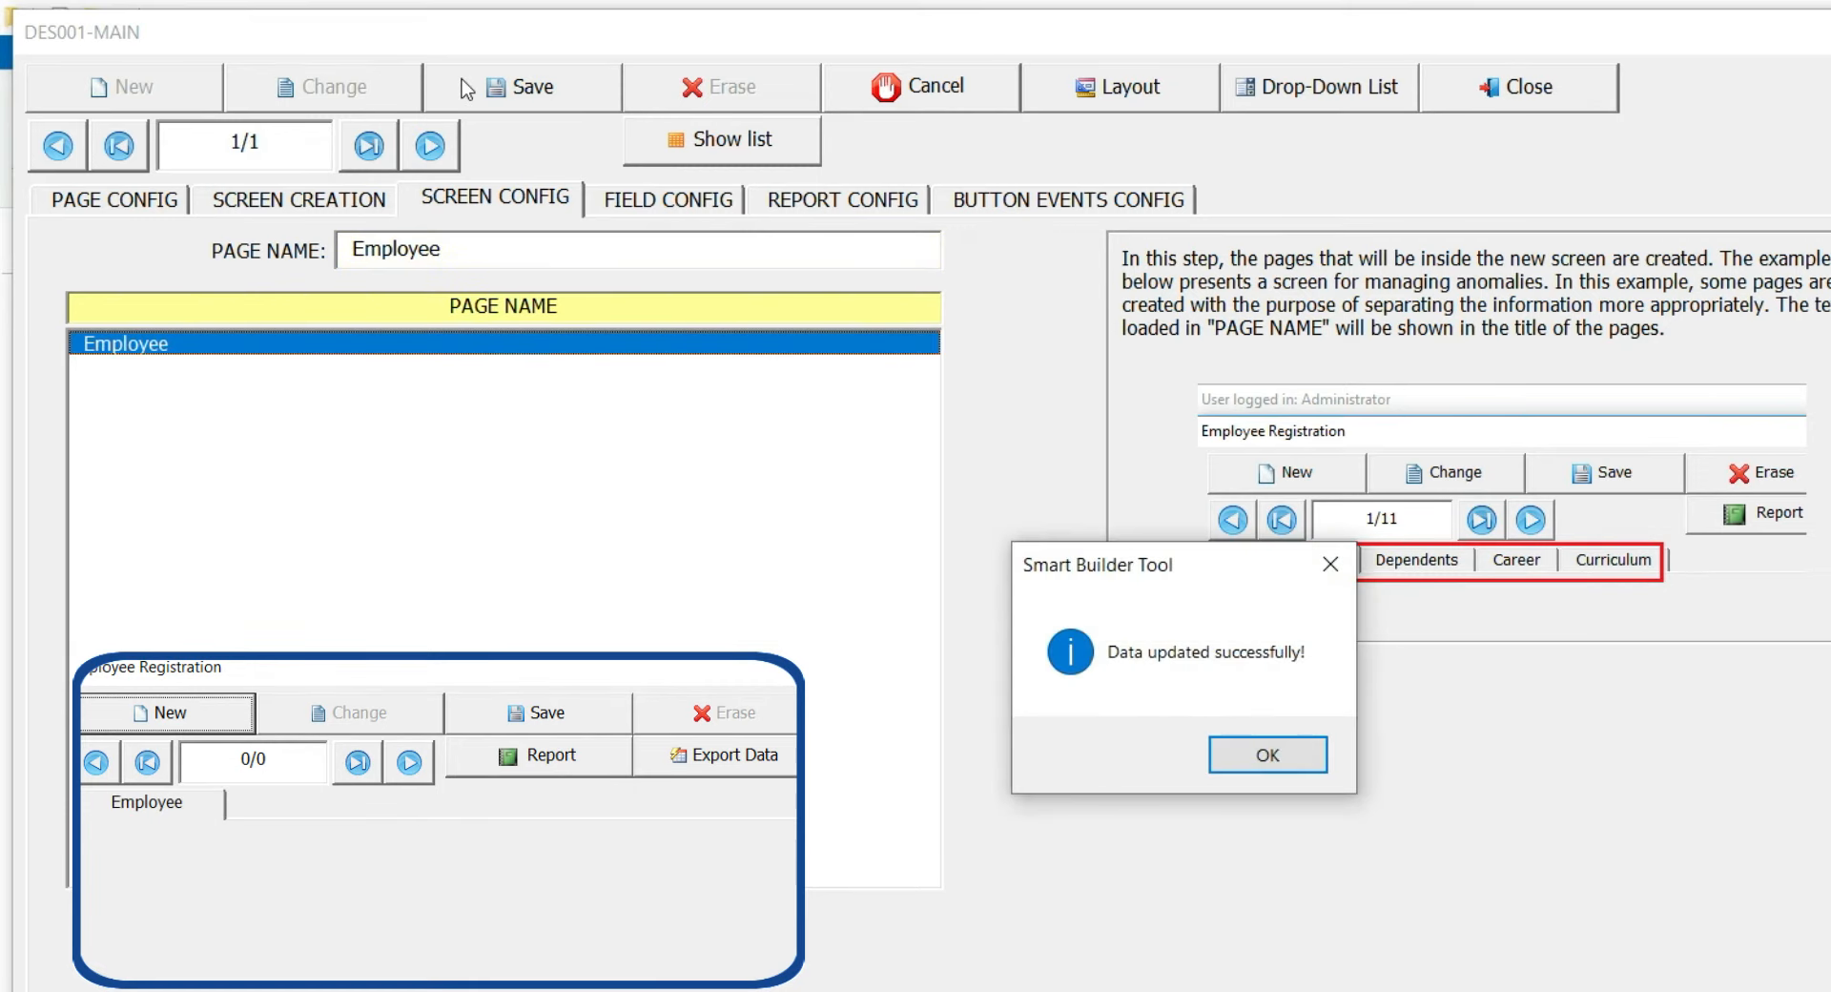
key(Return)
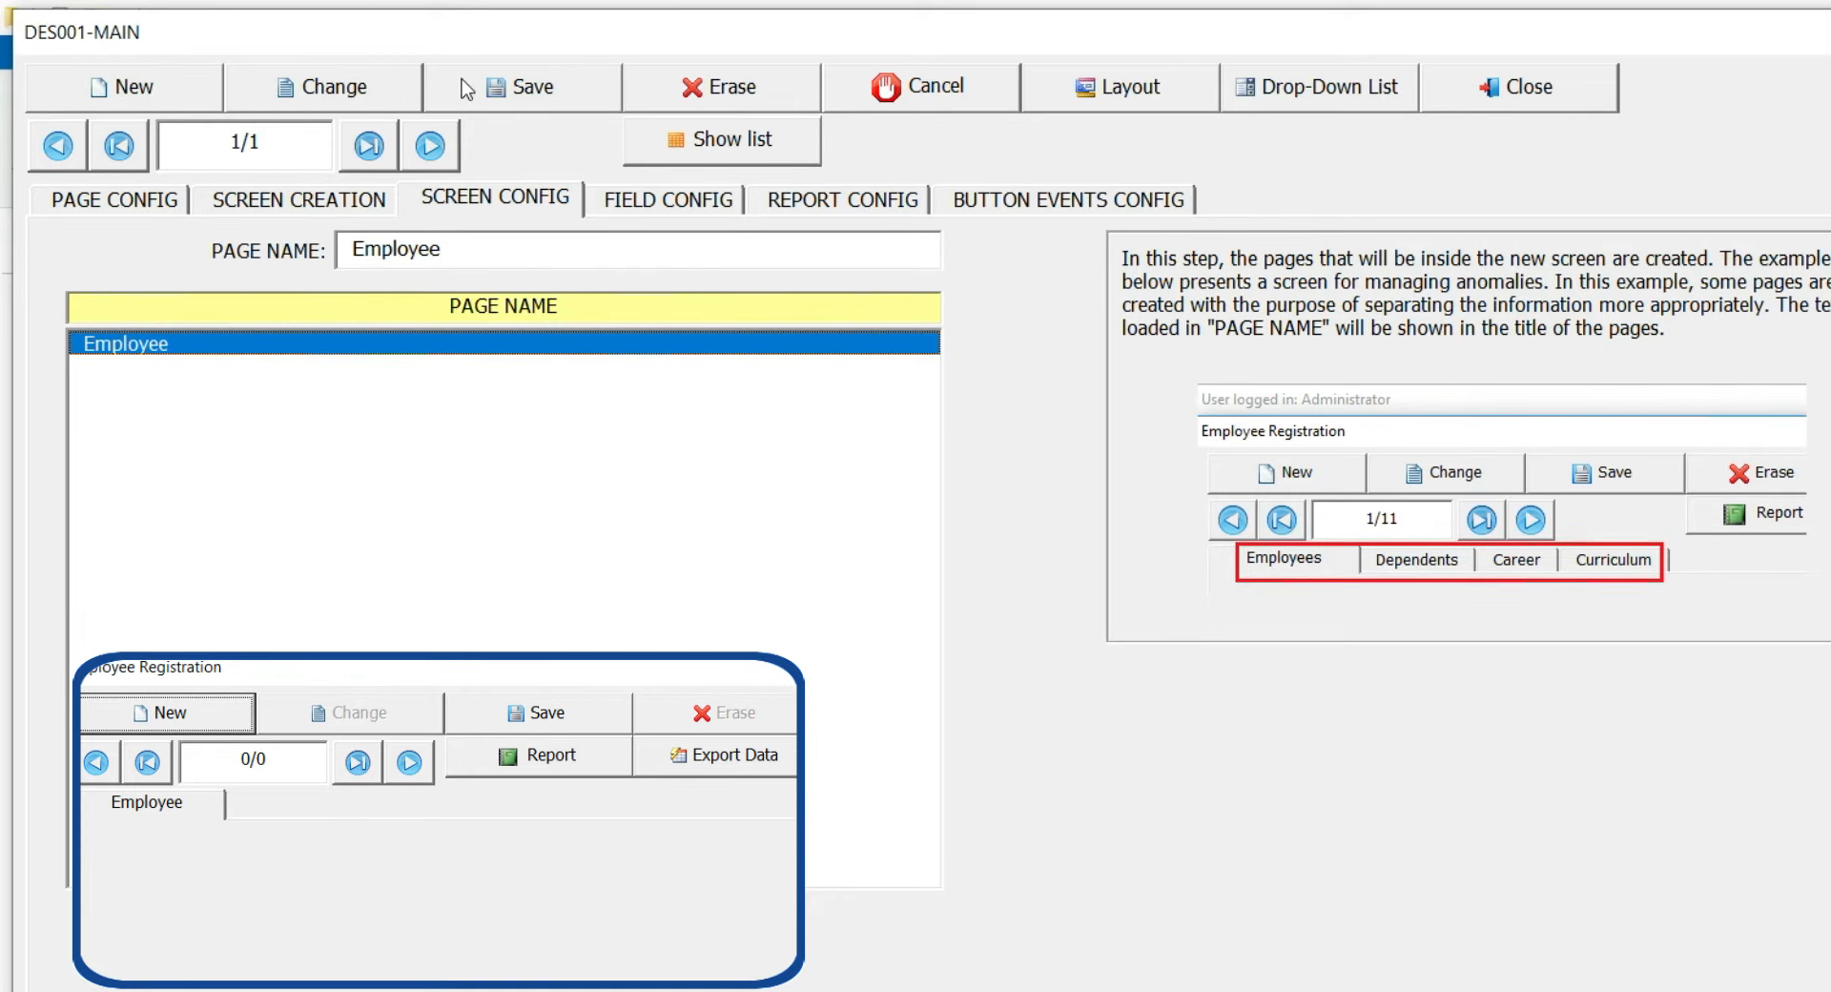
Create and save a field described as "Id number" with data type Integer Number from -32.768 to 32.767
click(620, 202)
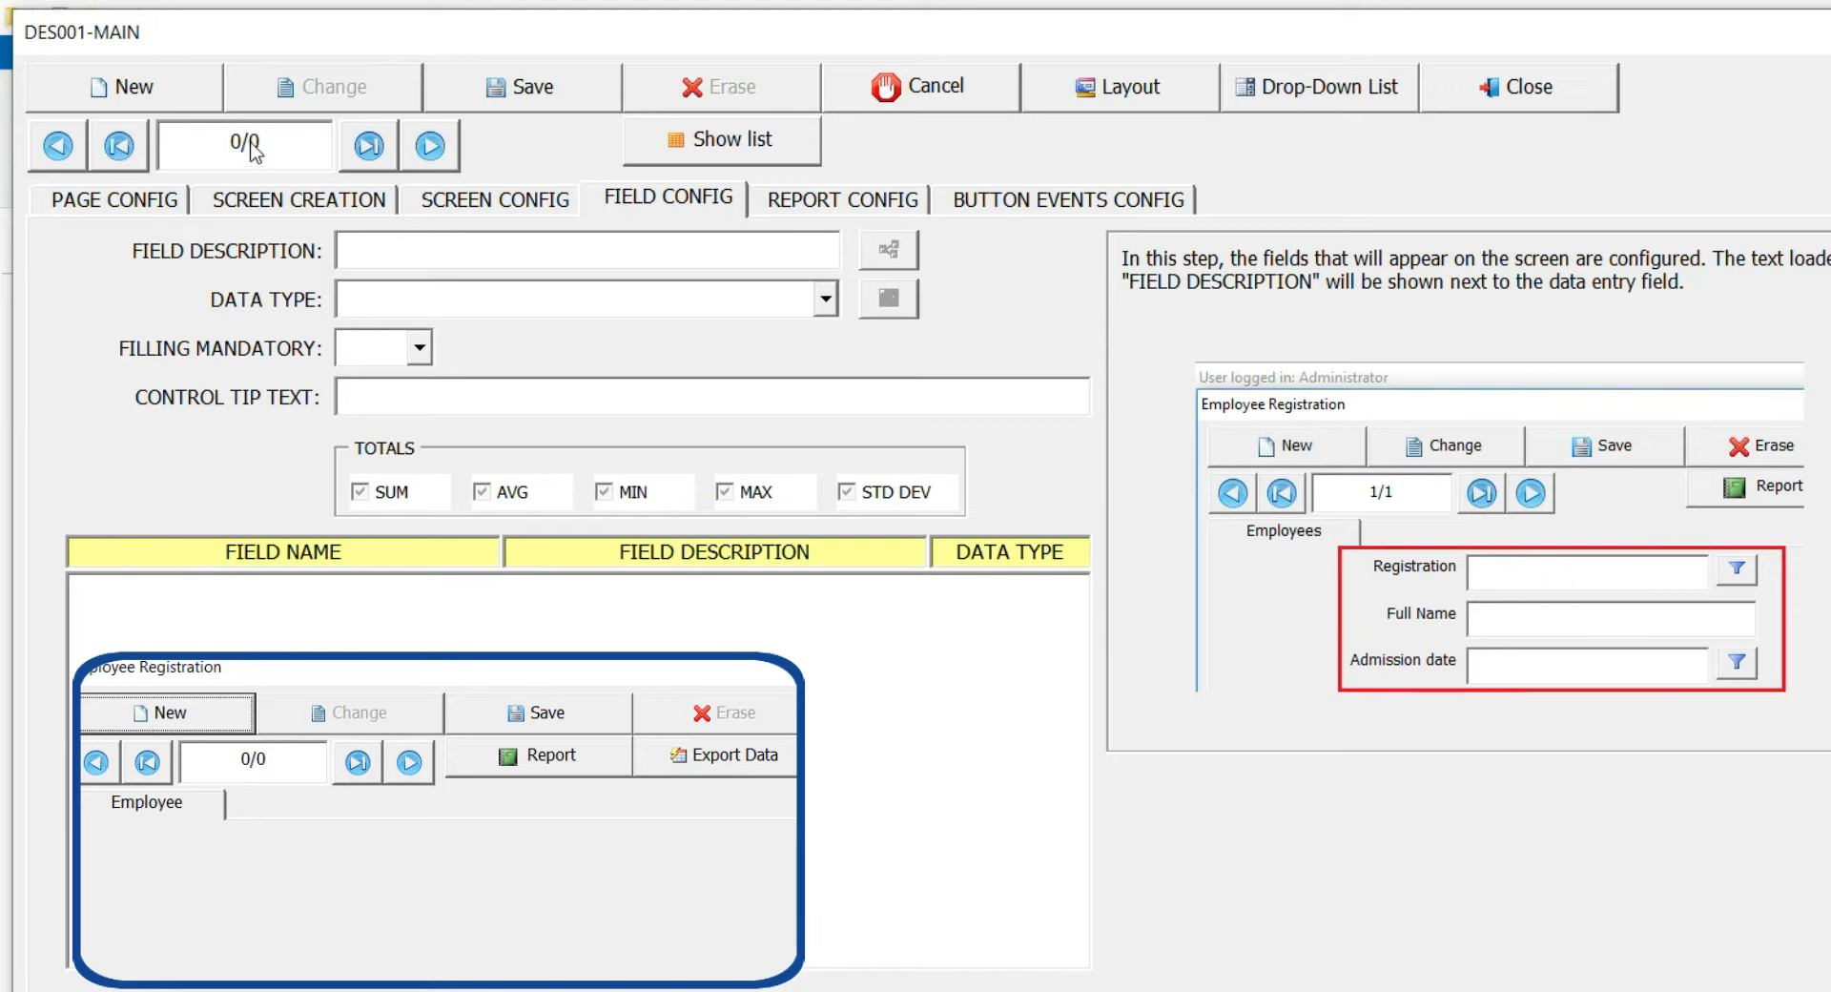
click(179, 100)
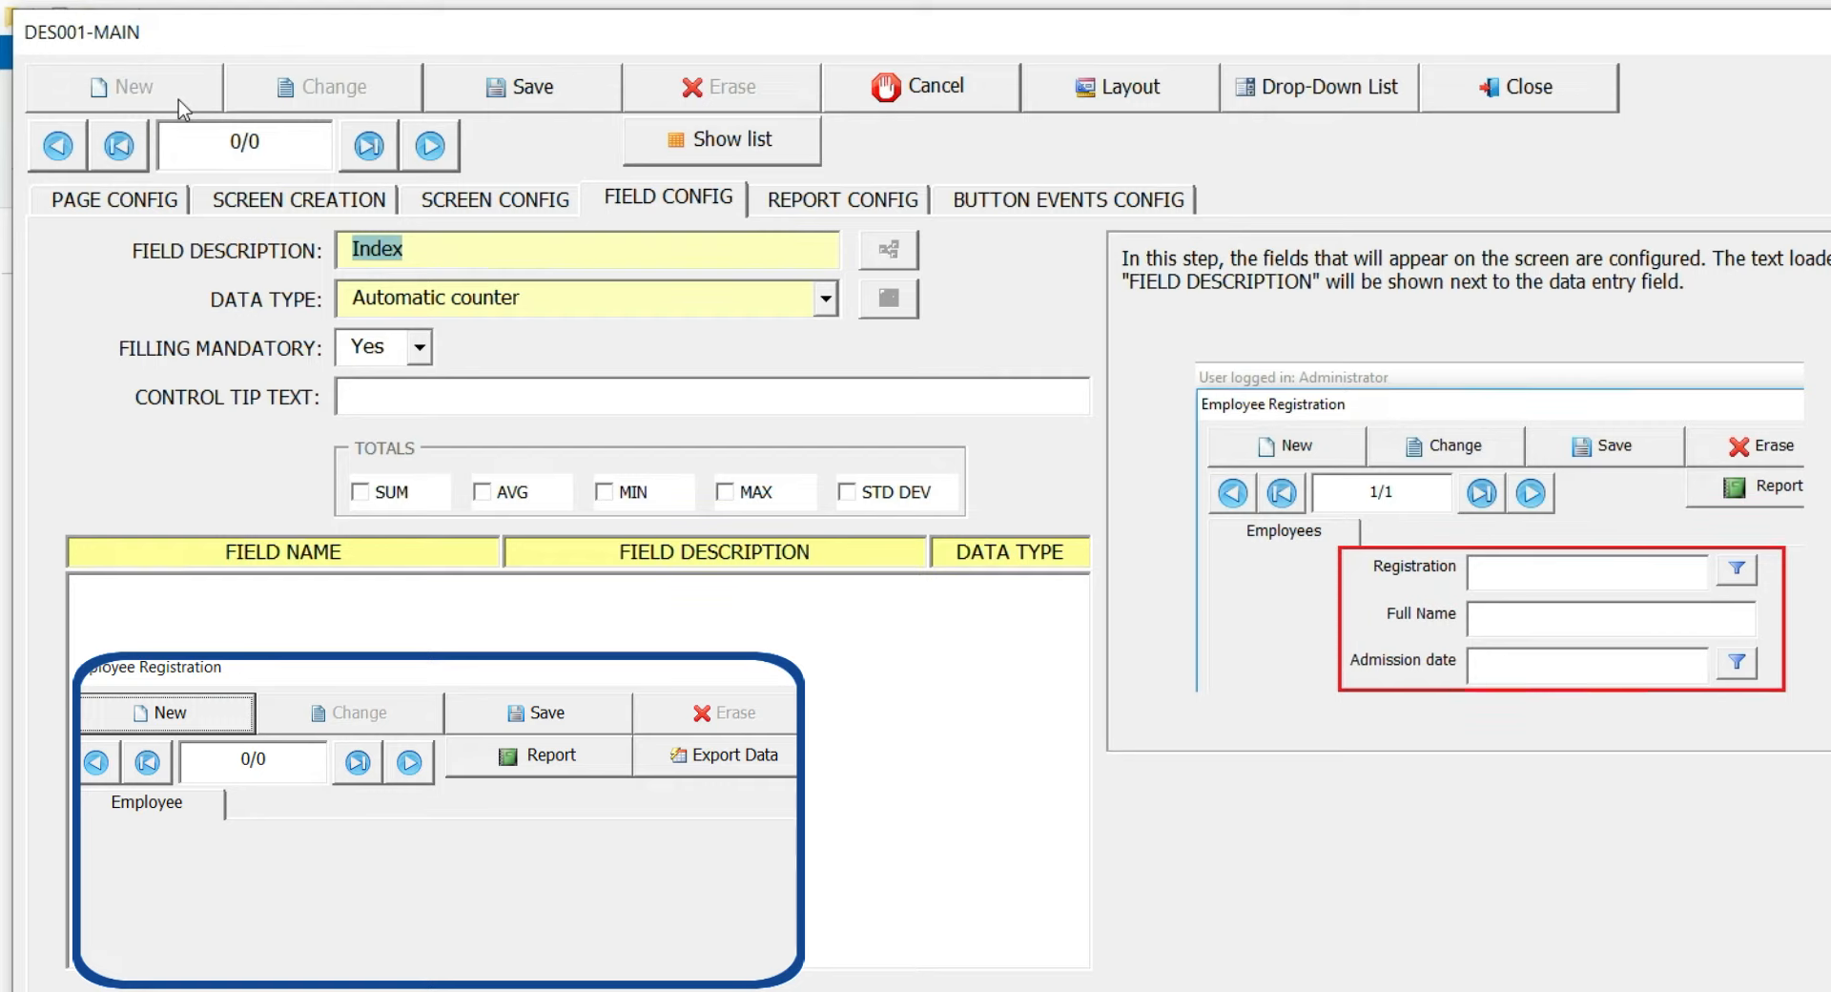
text(Id number)
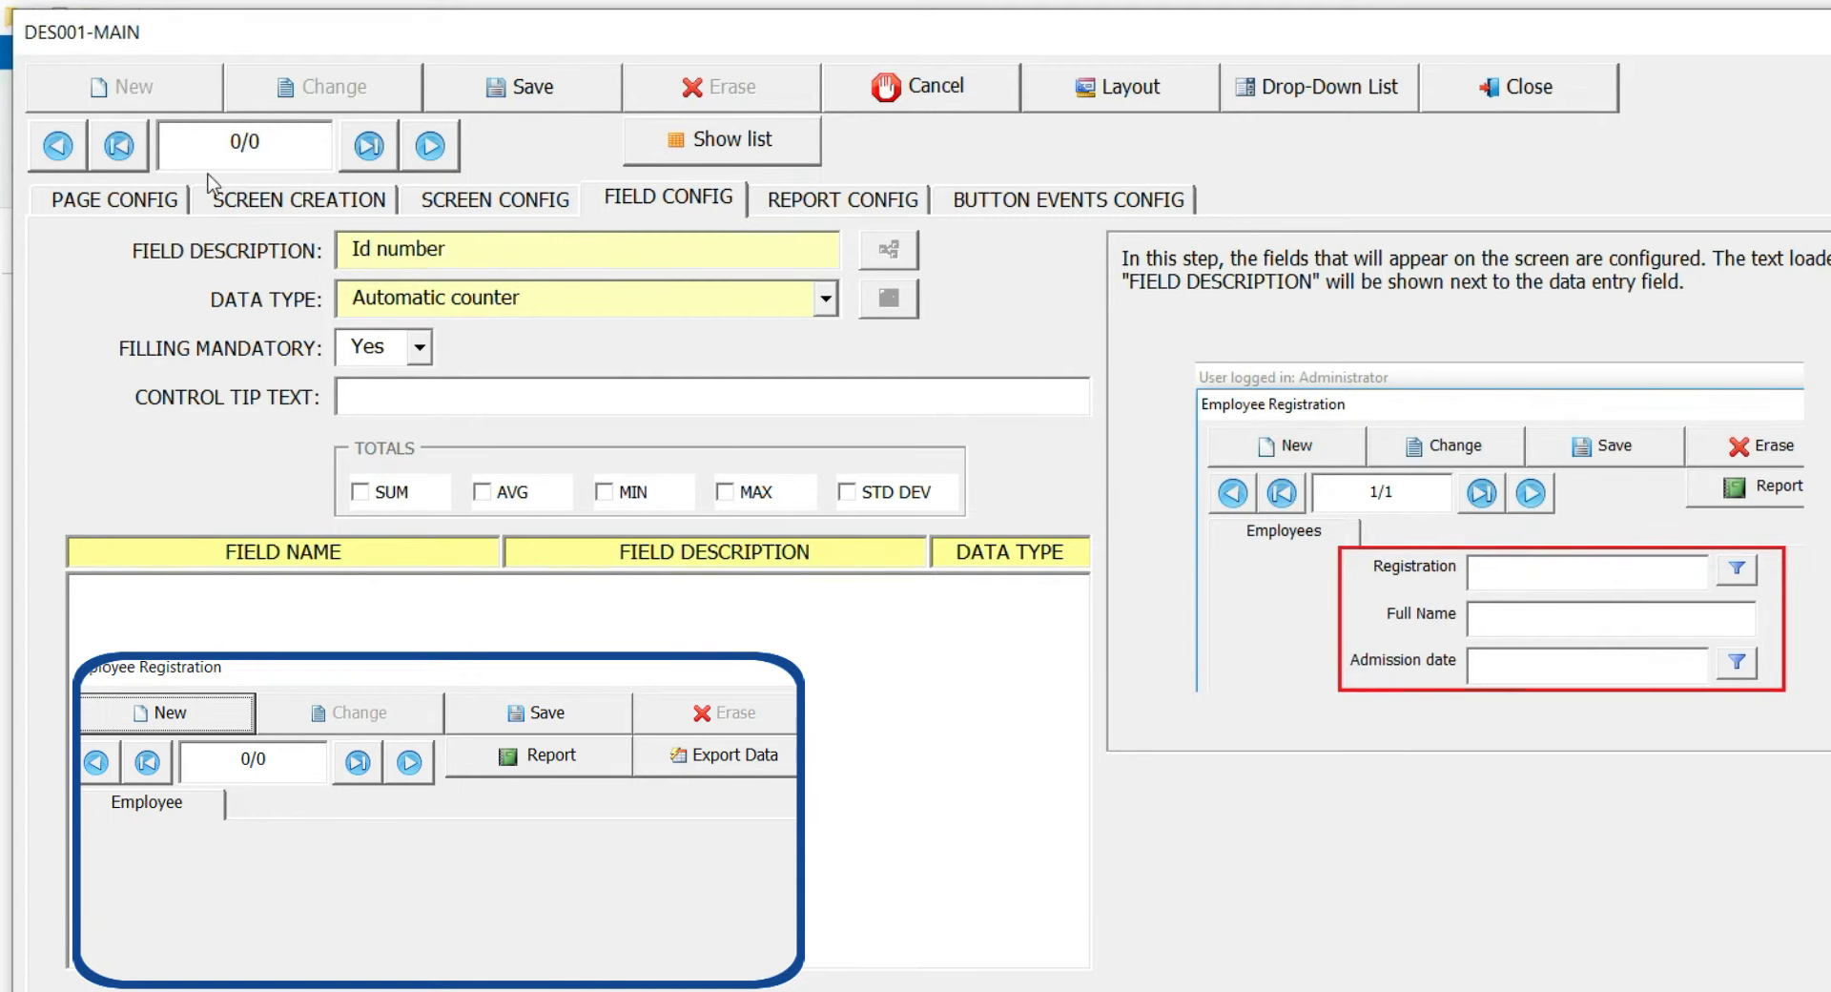
click(391, 301)
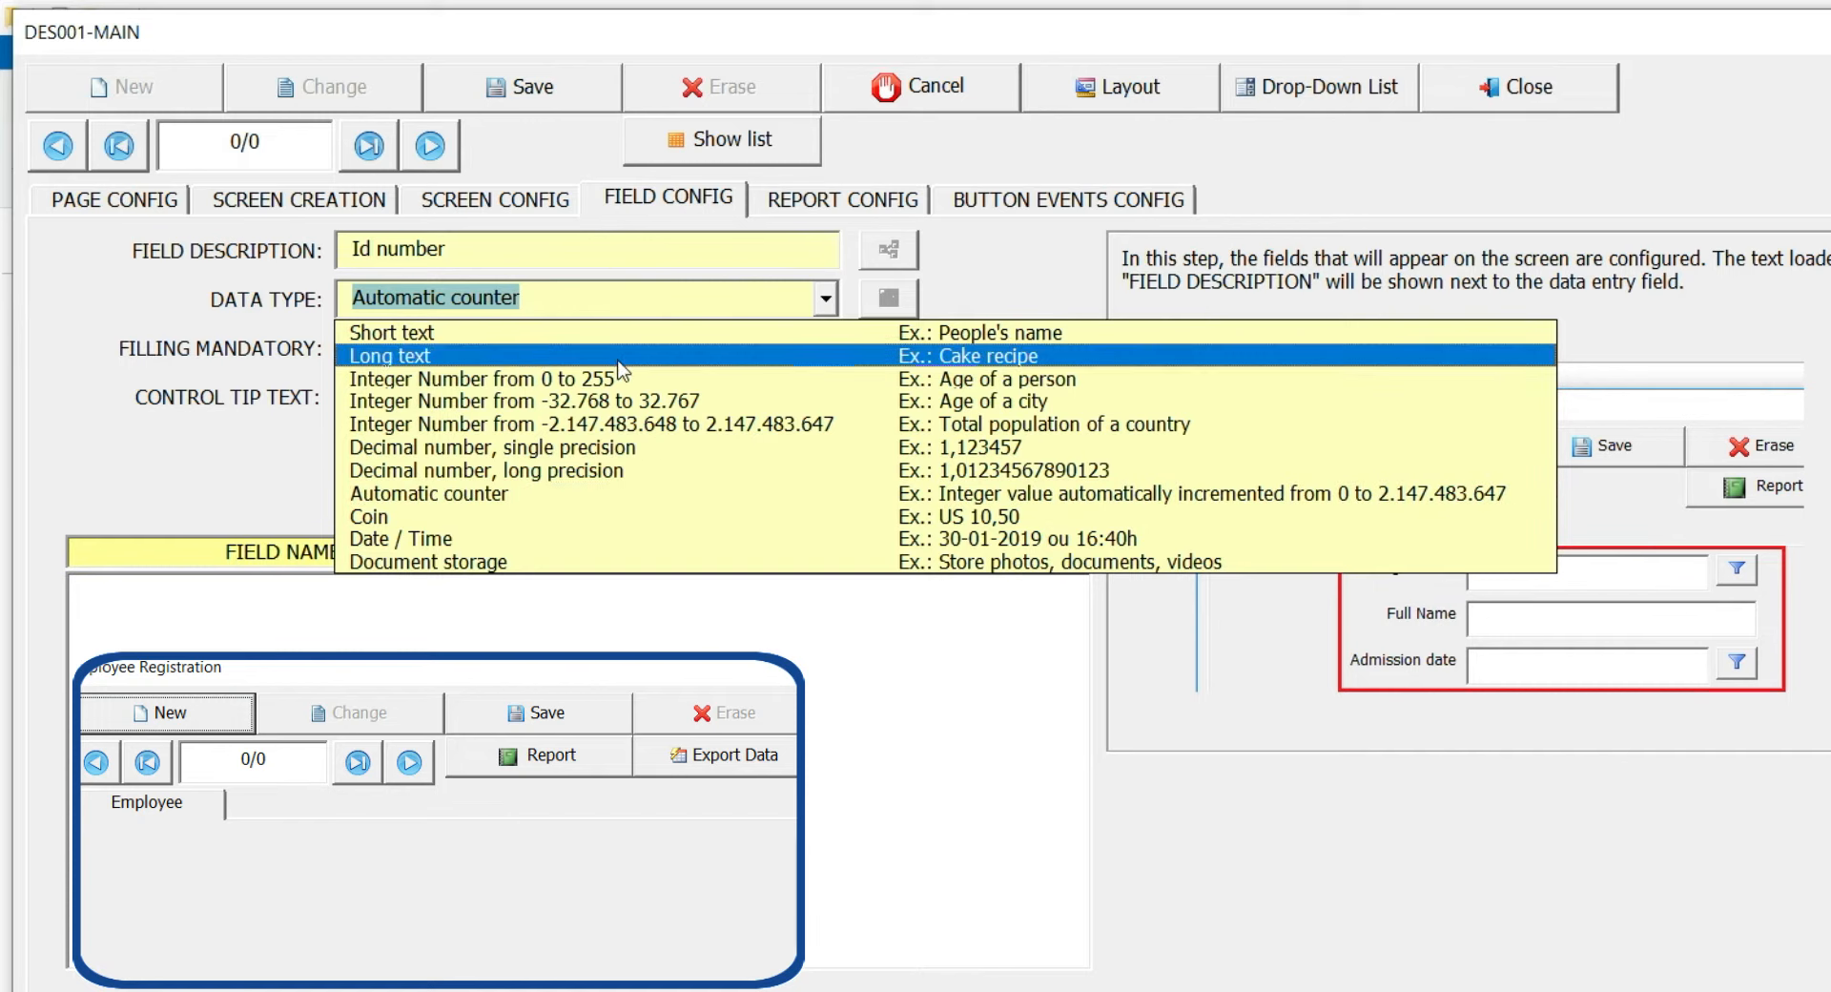
click(1077, 402)
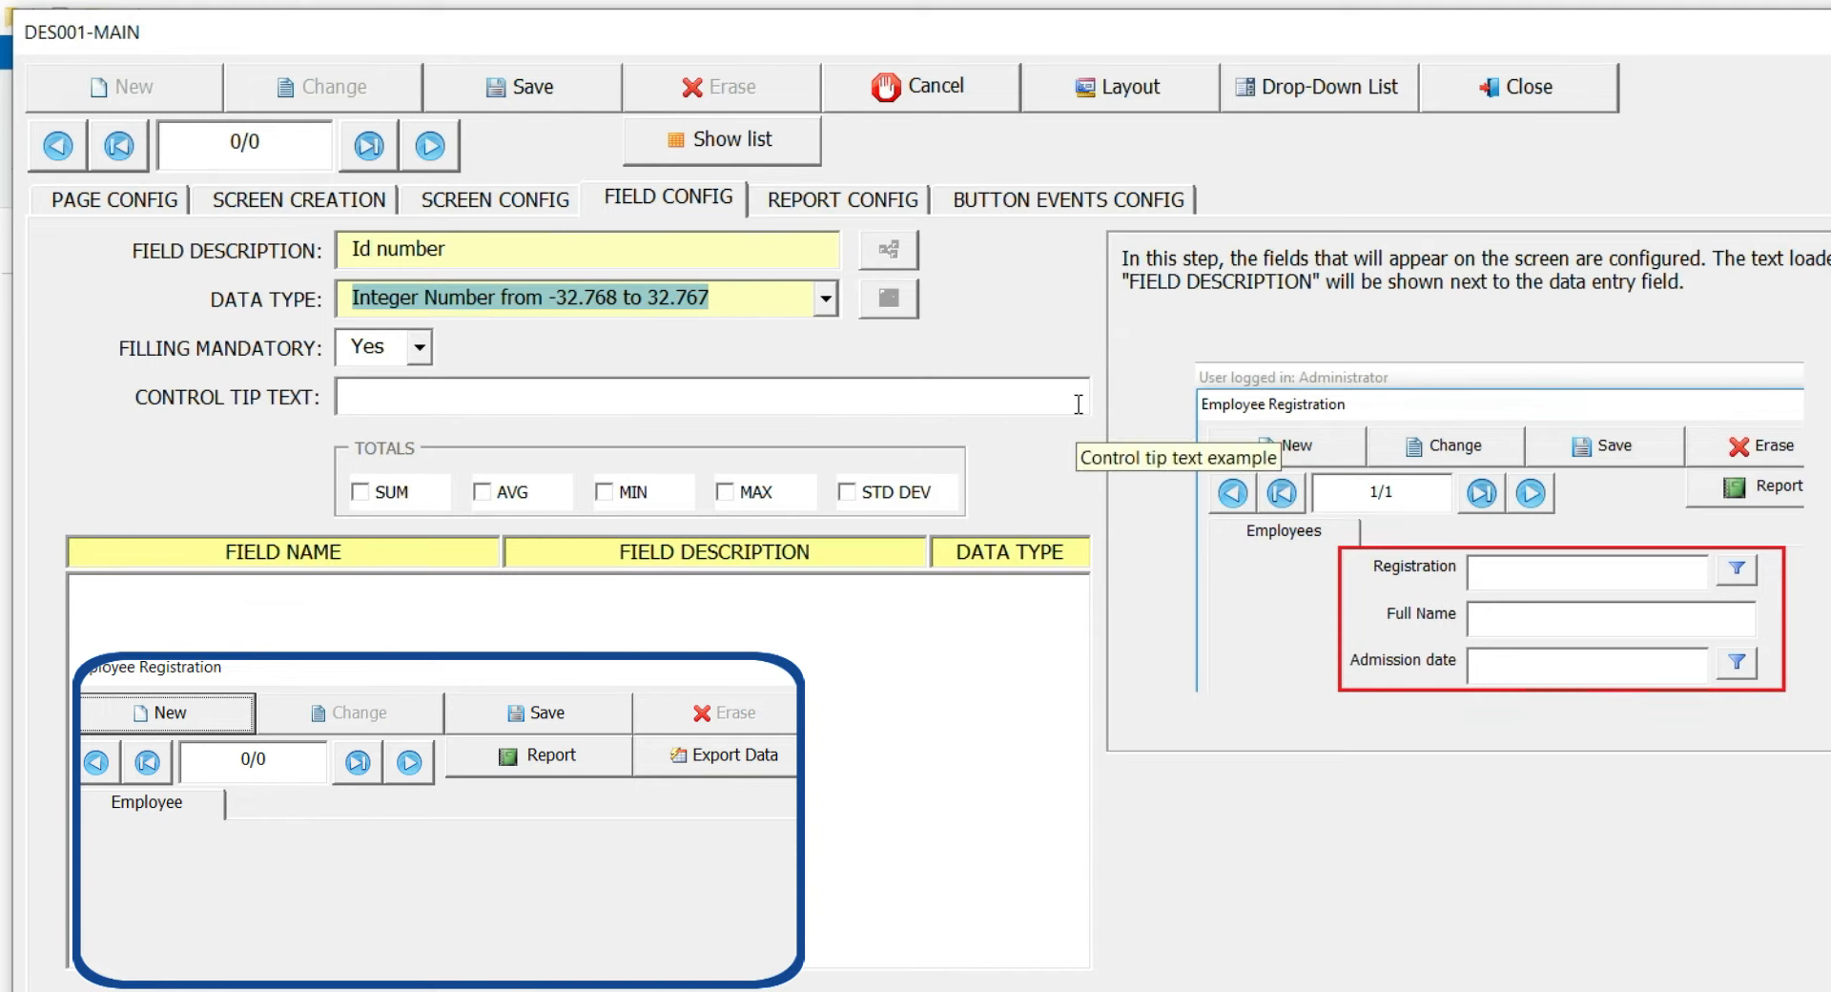
click(585, 93)
key(Return)
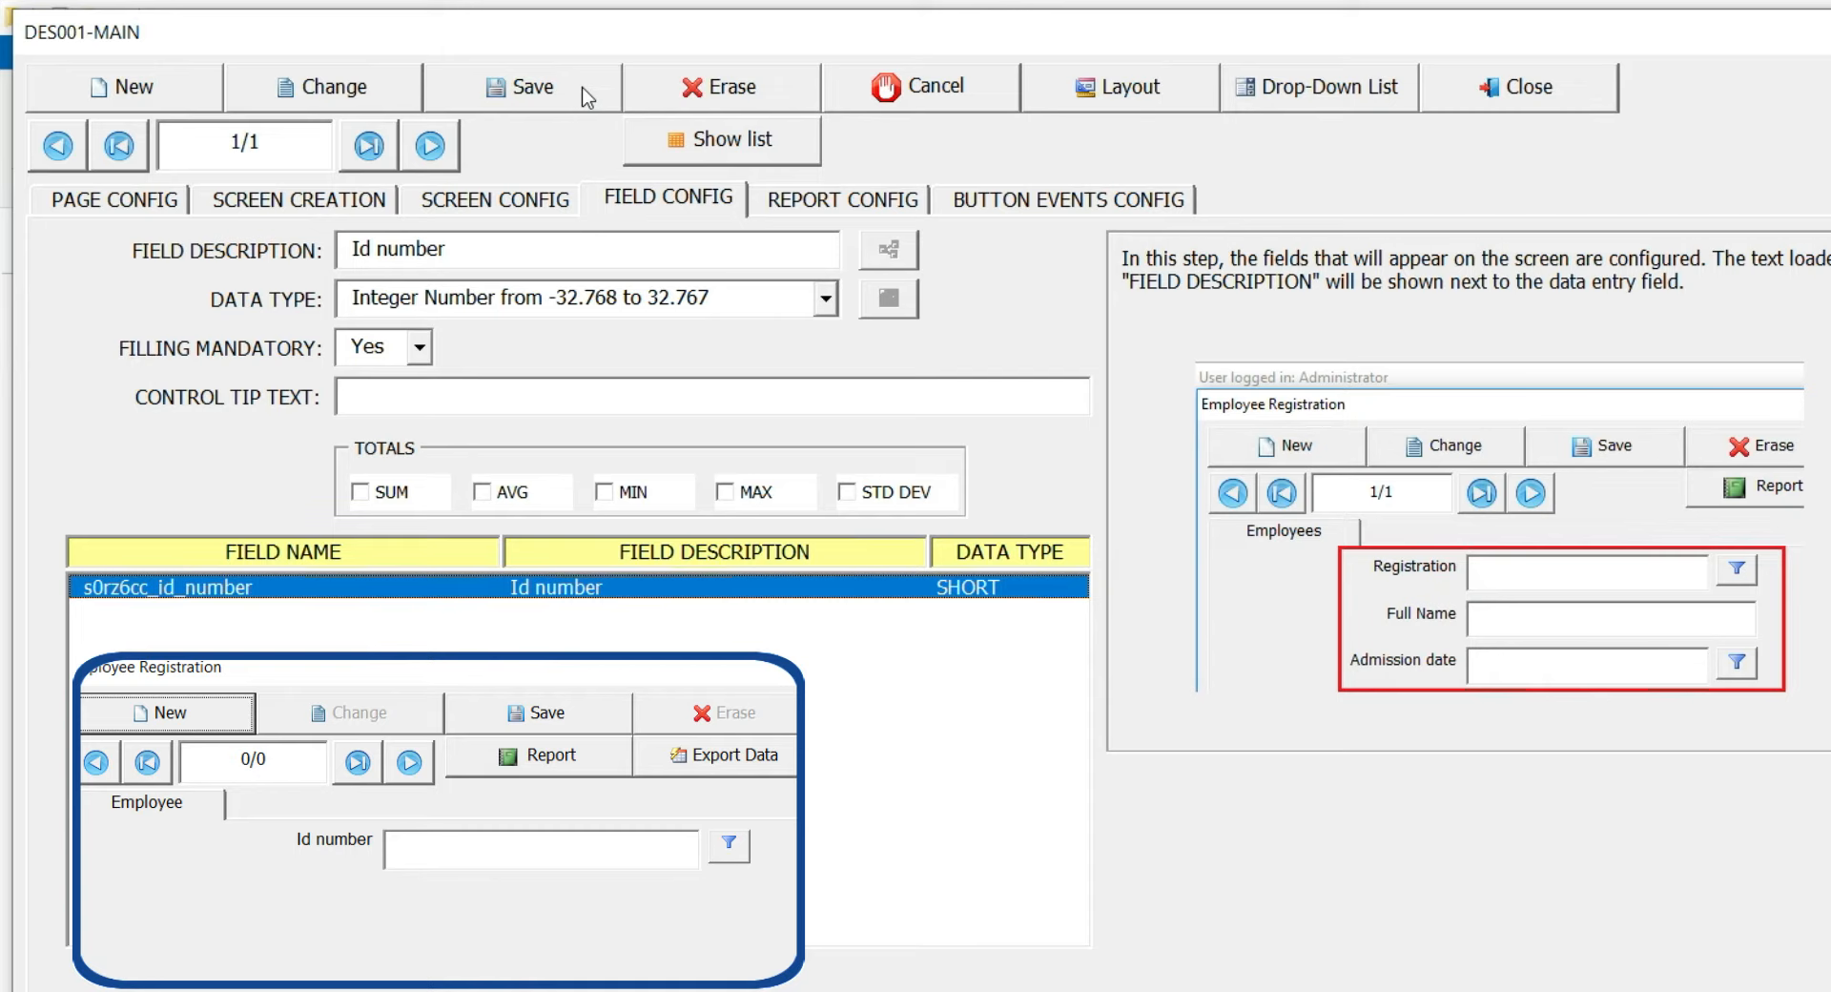
Create and save a mandatory field described as "Full Name" with data type Short text
click(192, 89)
text(Full Name)
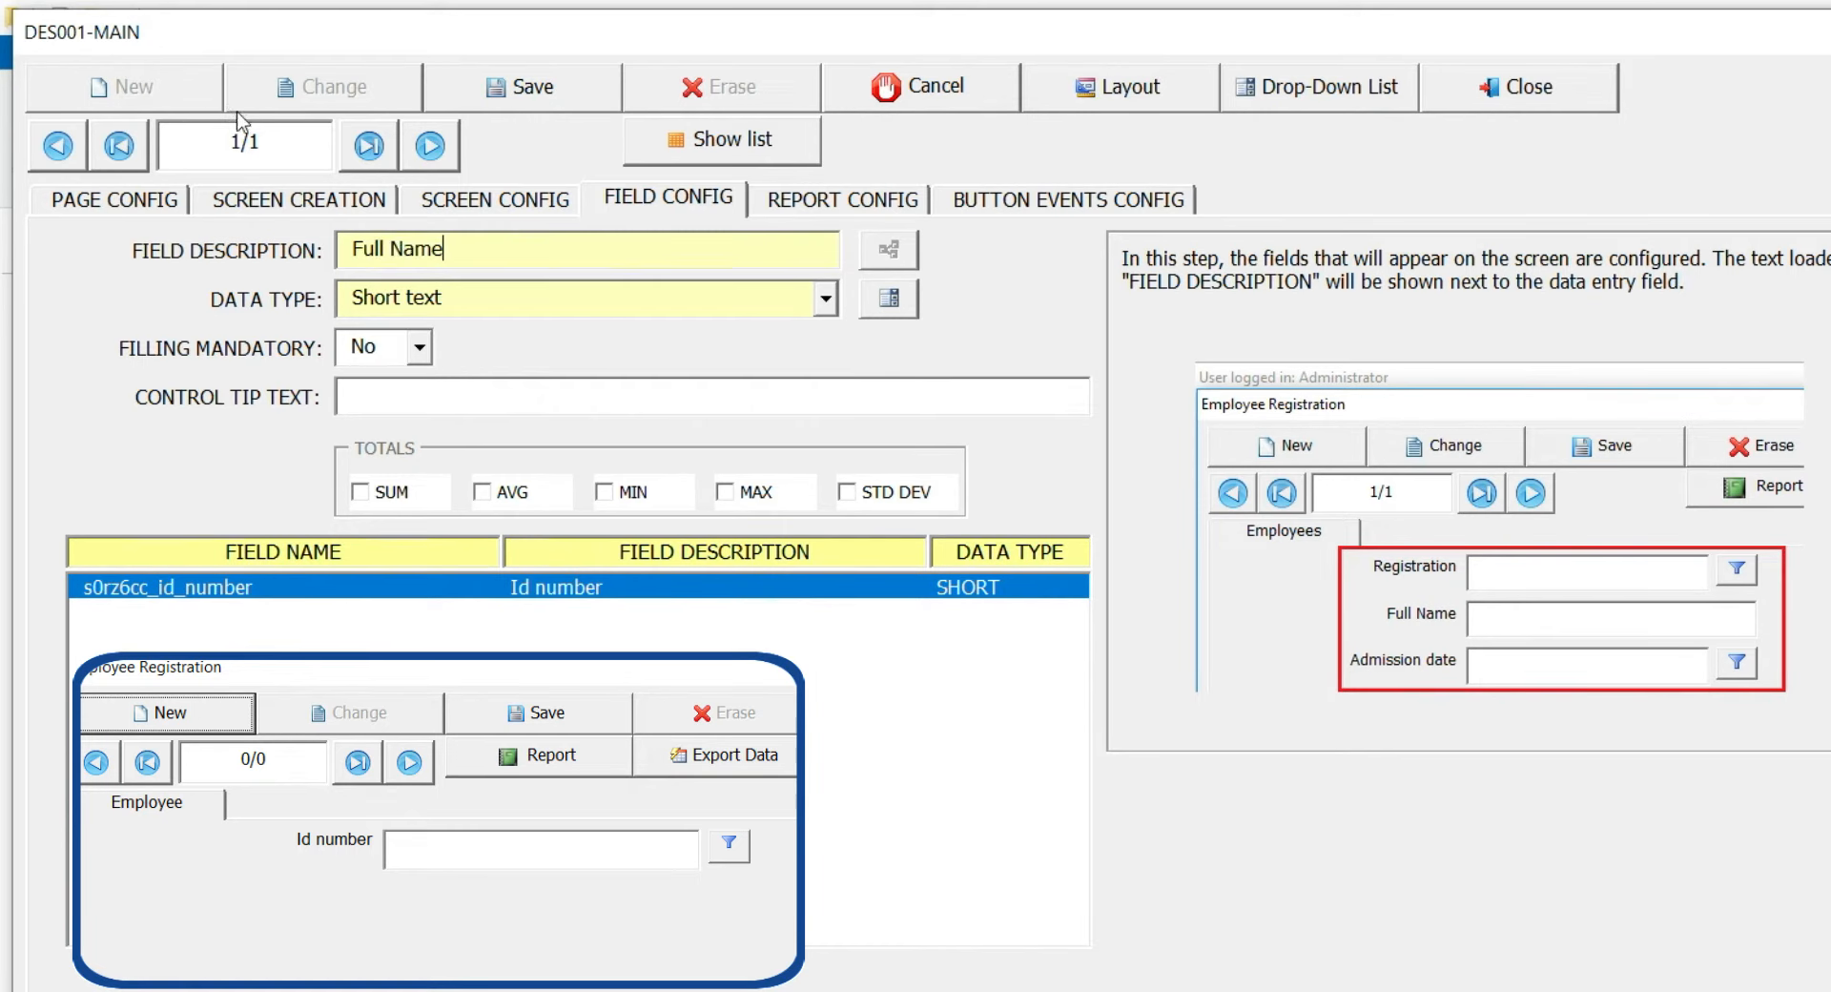
click(428, 300)
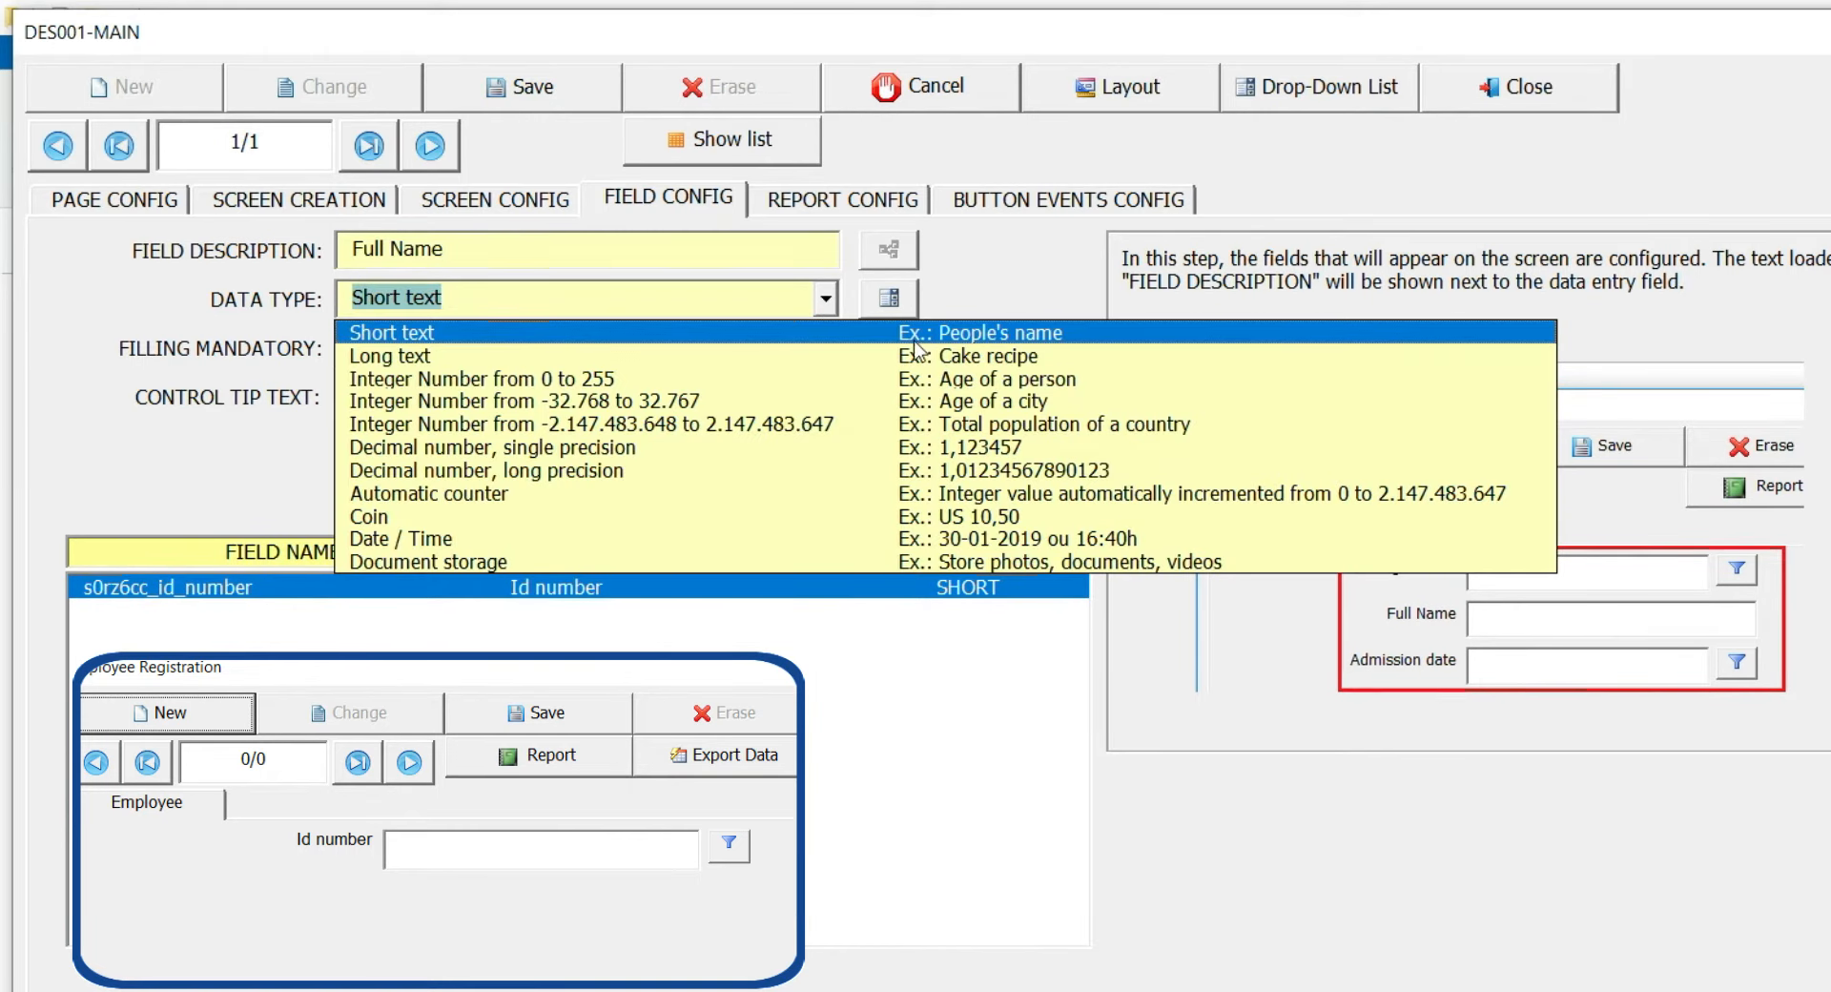
click(715, 333)
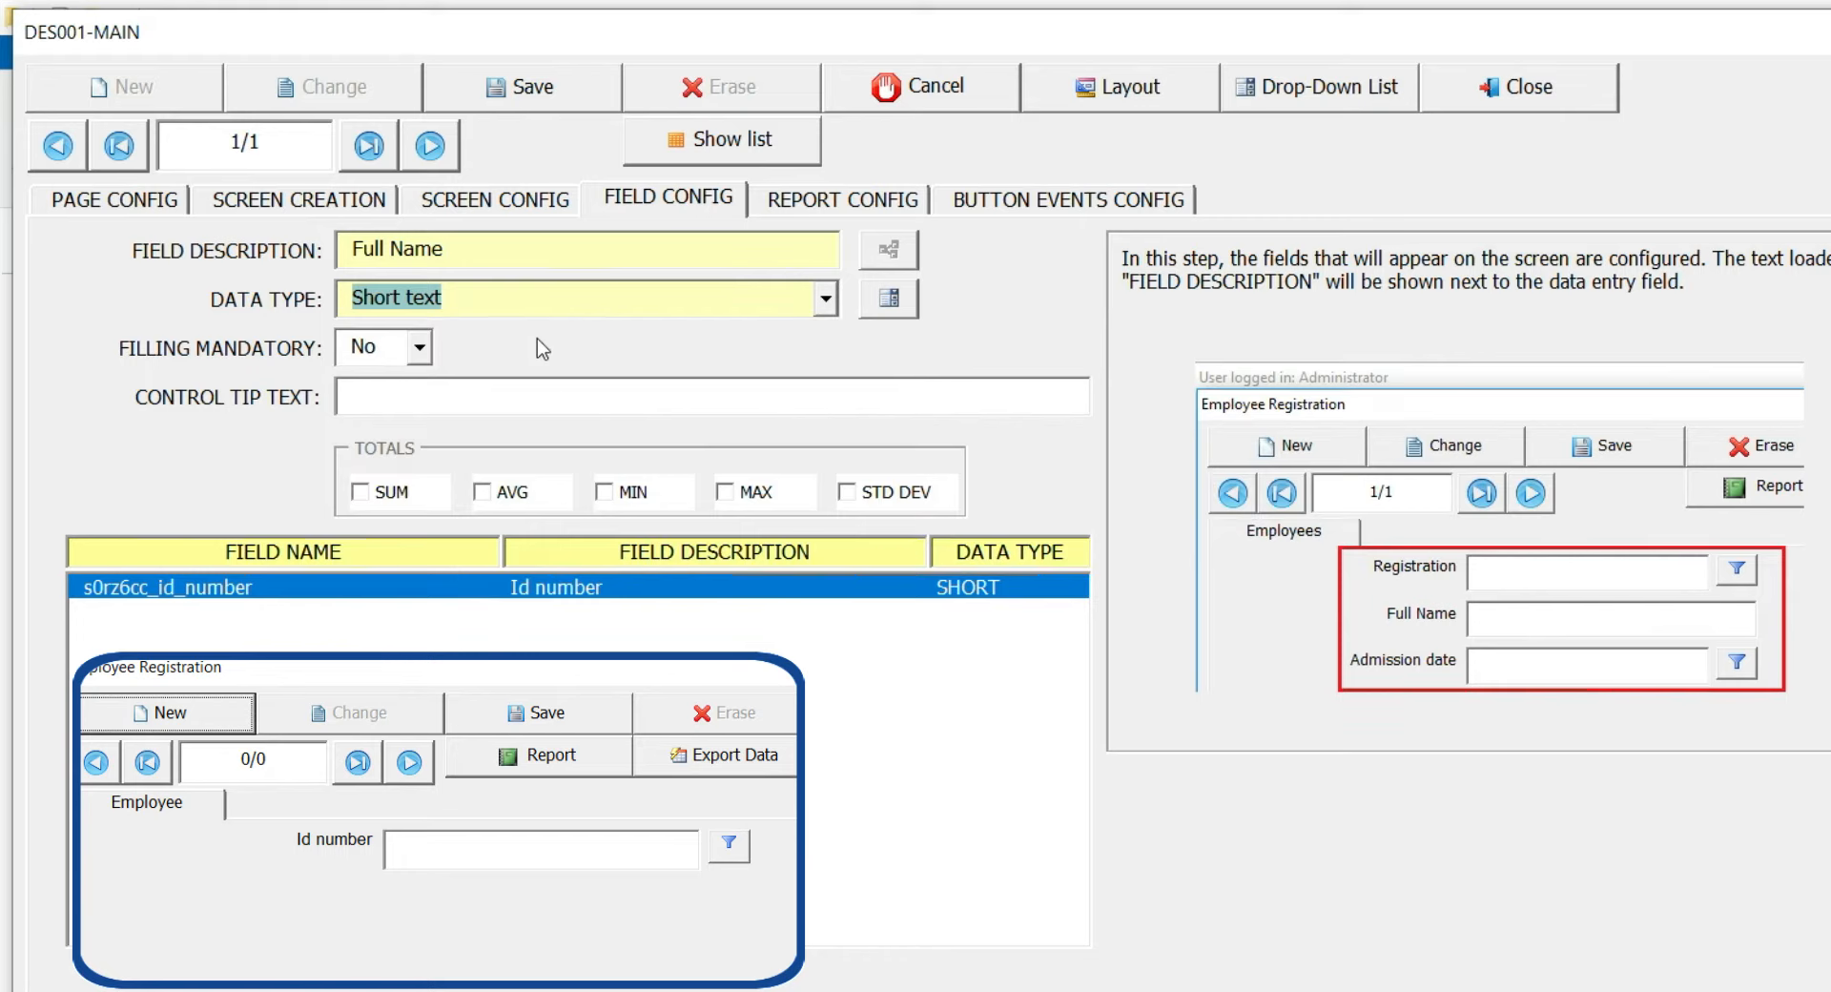
click(420, 348)
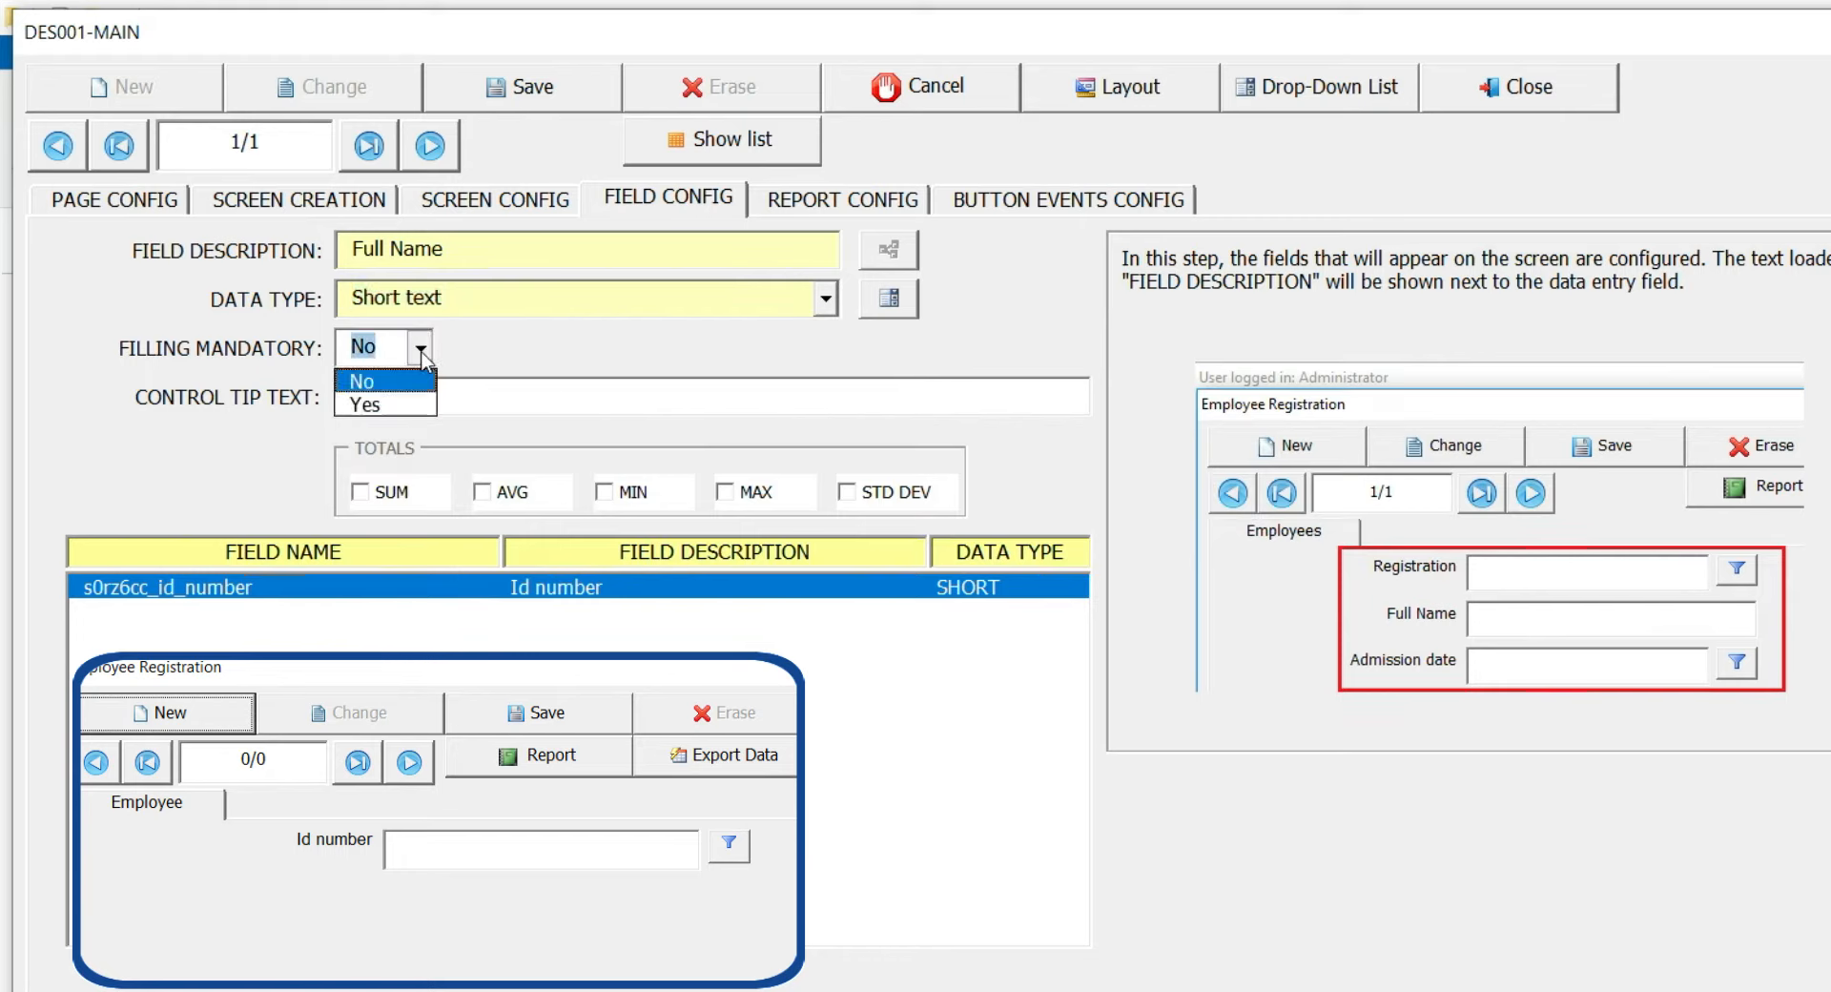
click(402, 406)
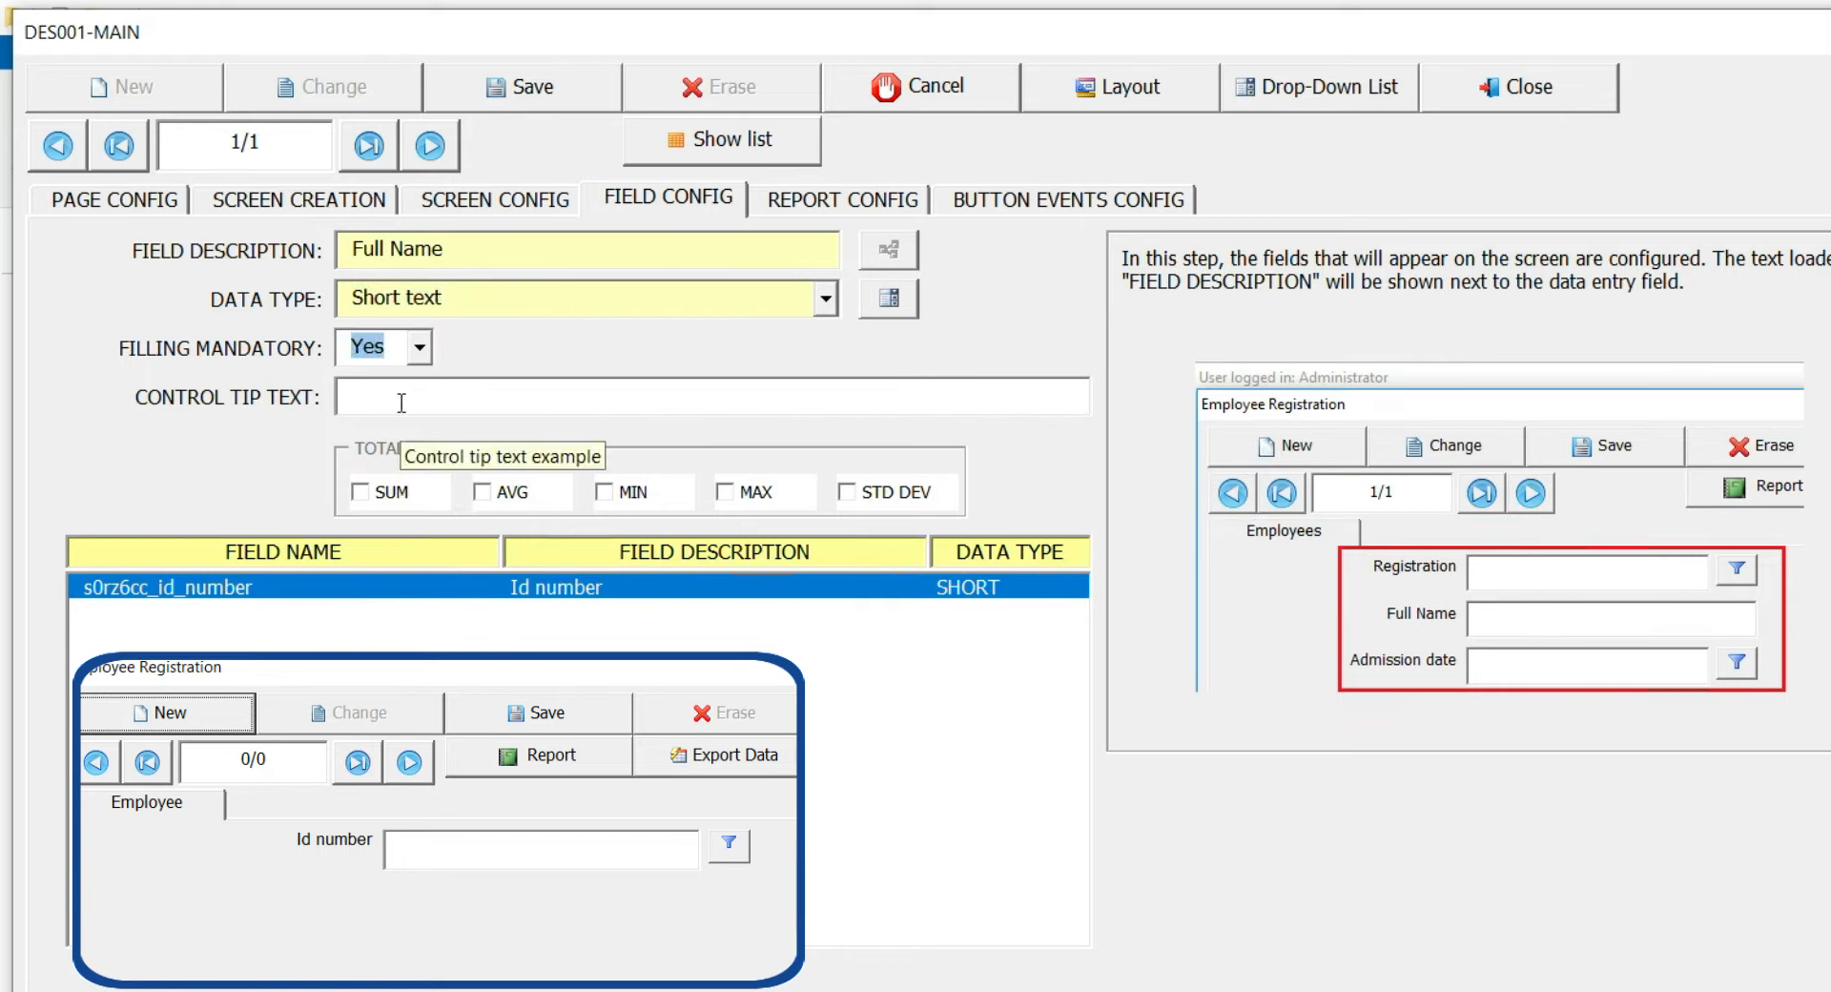
click(480, 90)
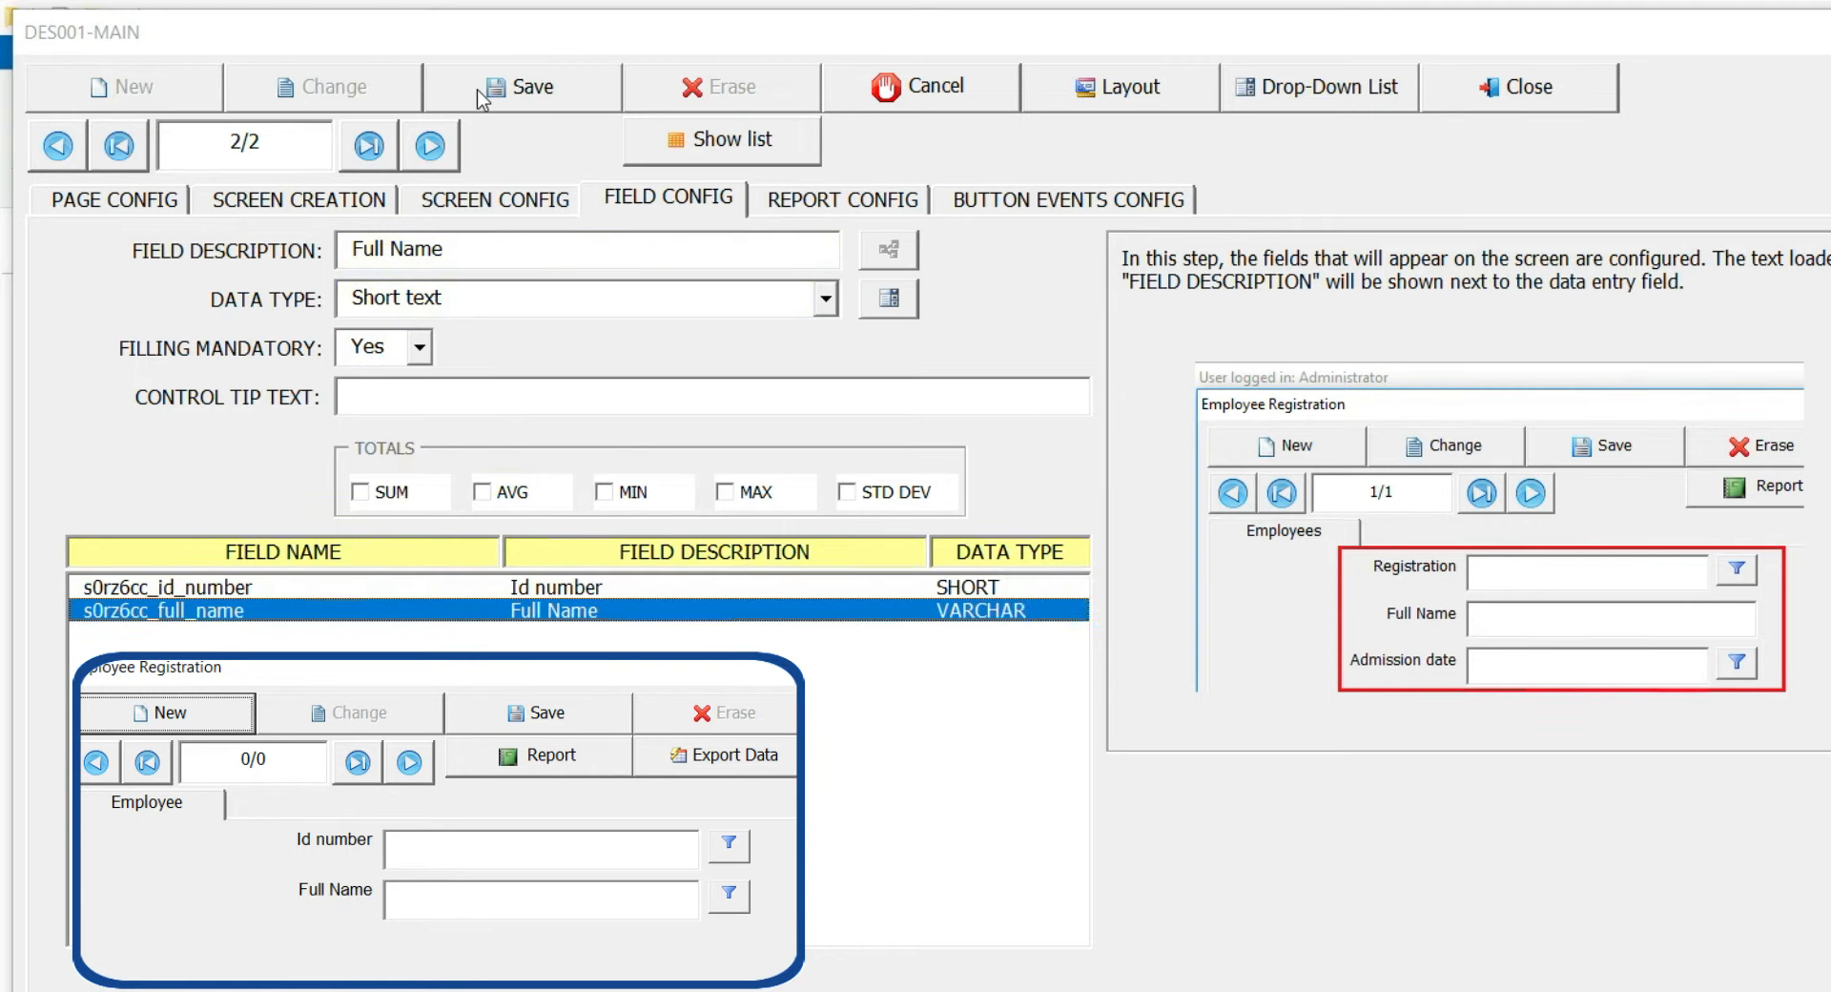
key(Return)
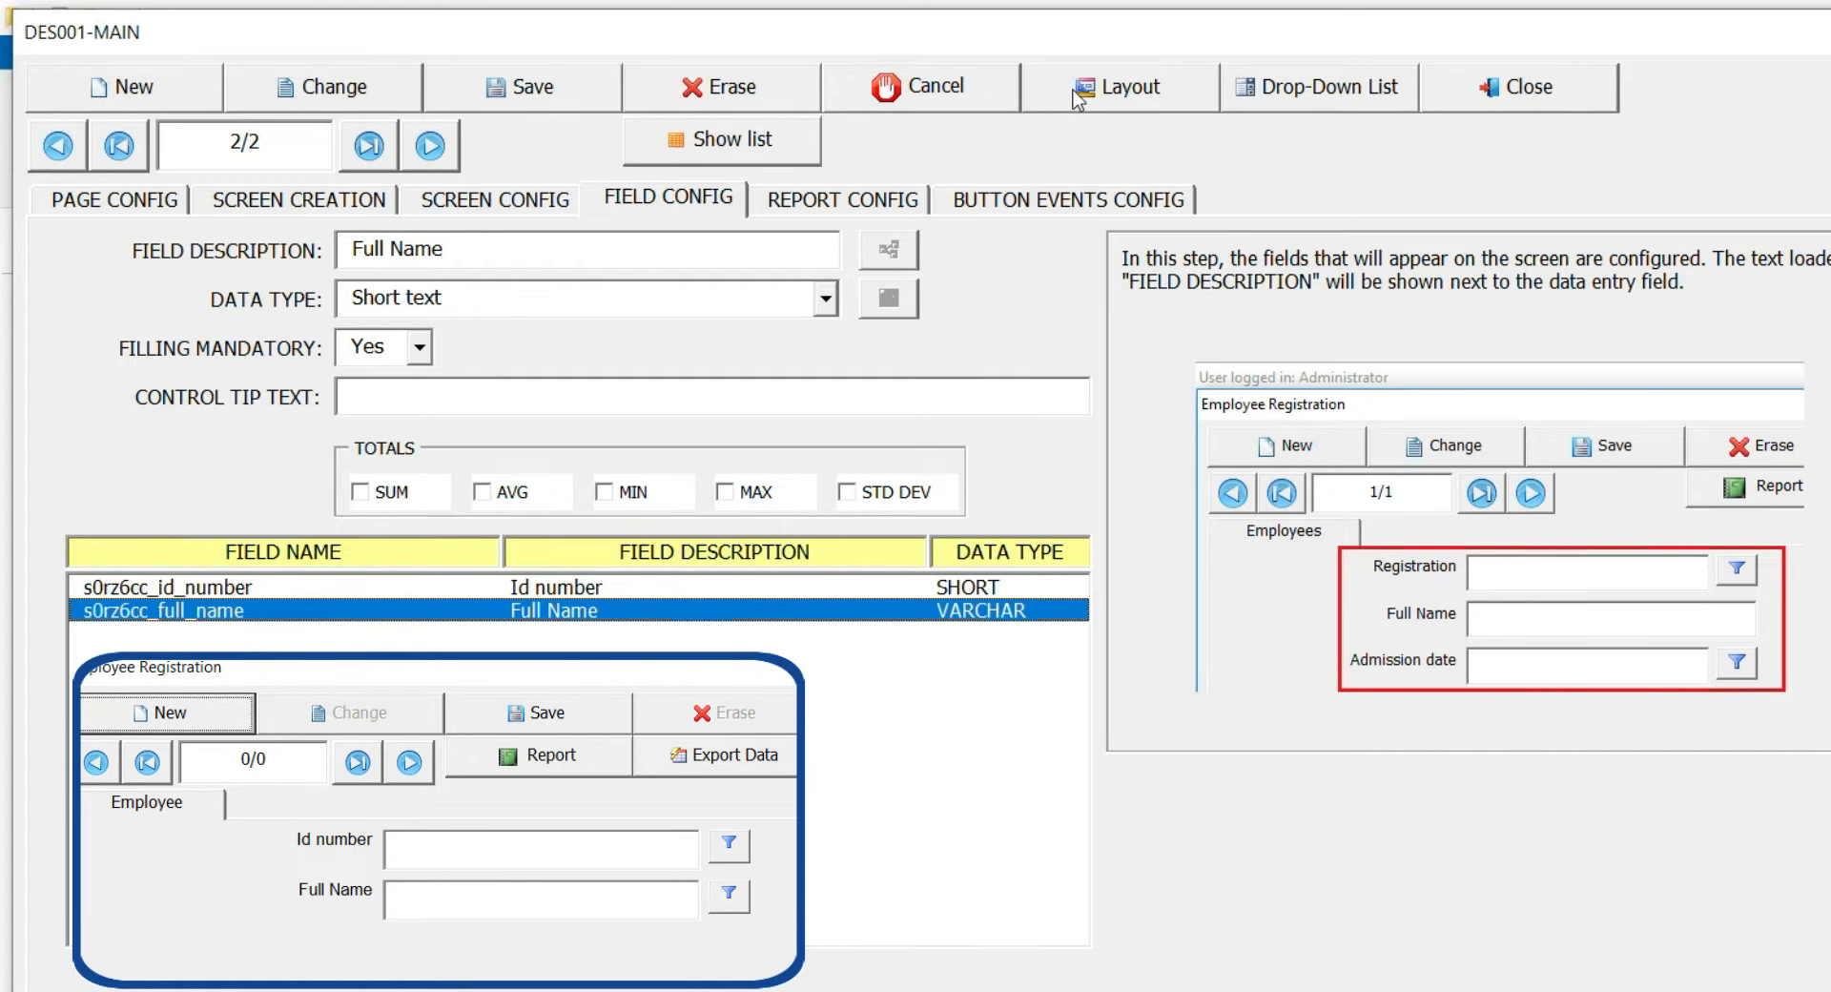
Create and save a drop-down list named "Gender" with key field "Gender Code", type Integer Number from 0 to 255, and field description "Gender Description"
click(1316, 95)
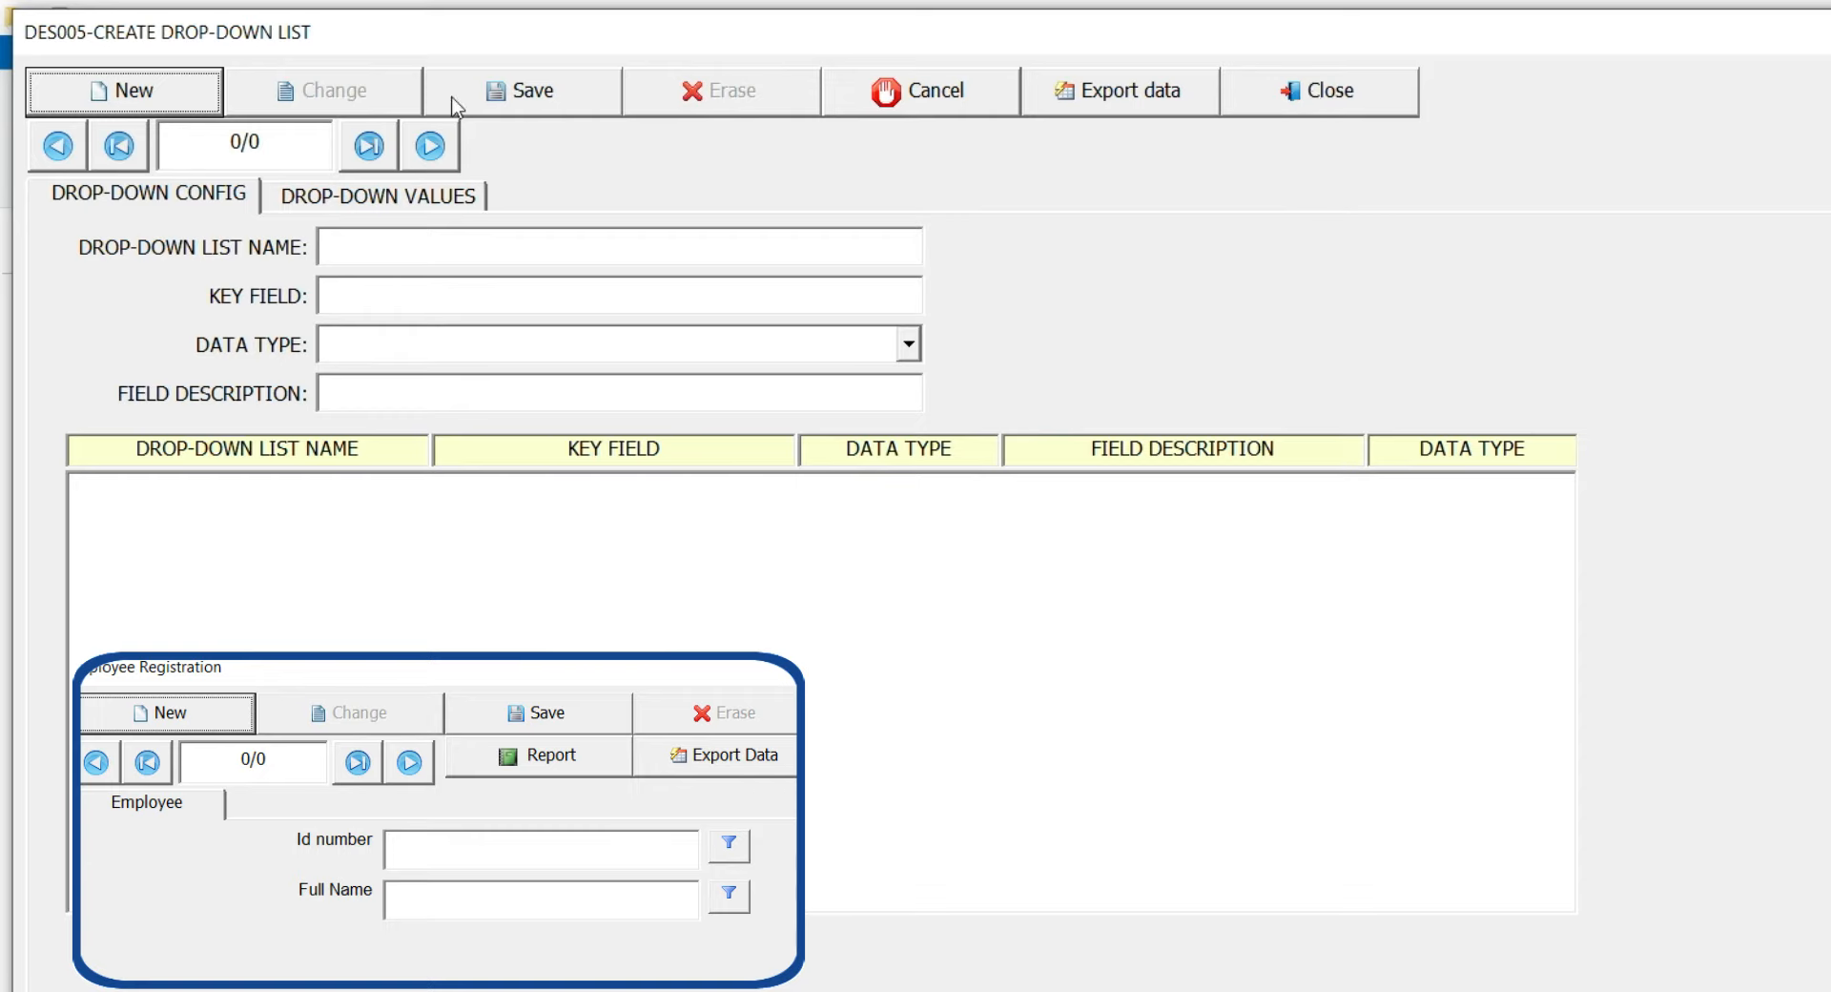
click(170, 99)
text(Gender)
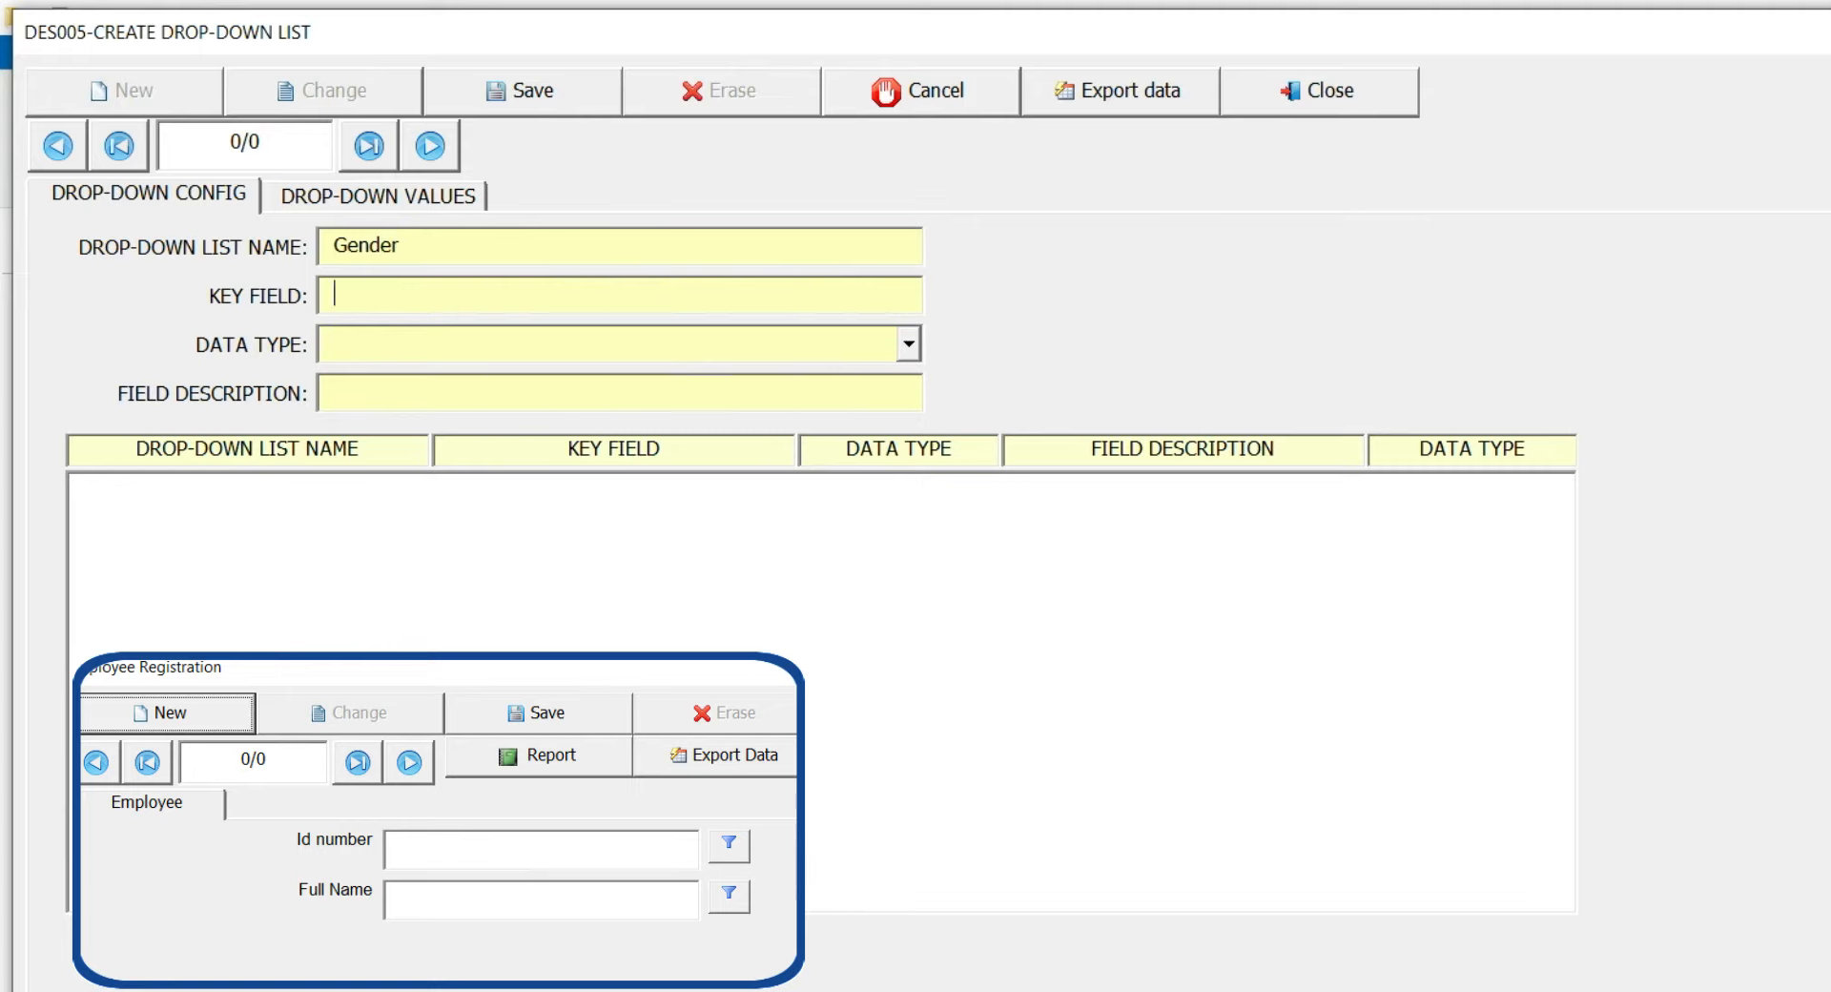
text(Gender Code)
click(476, 343)
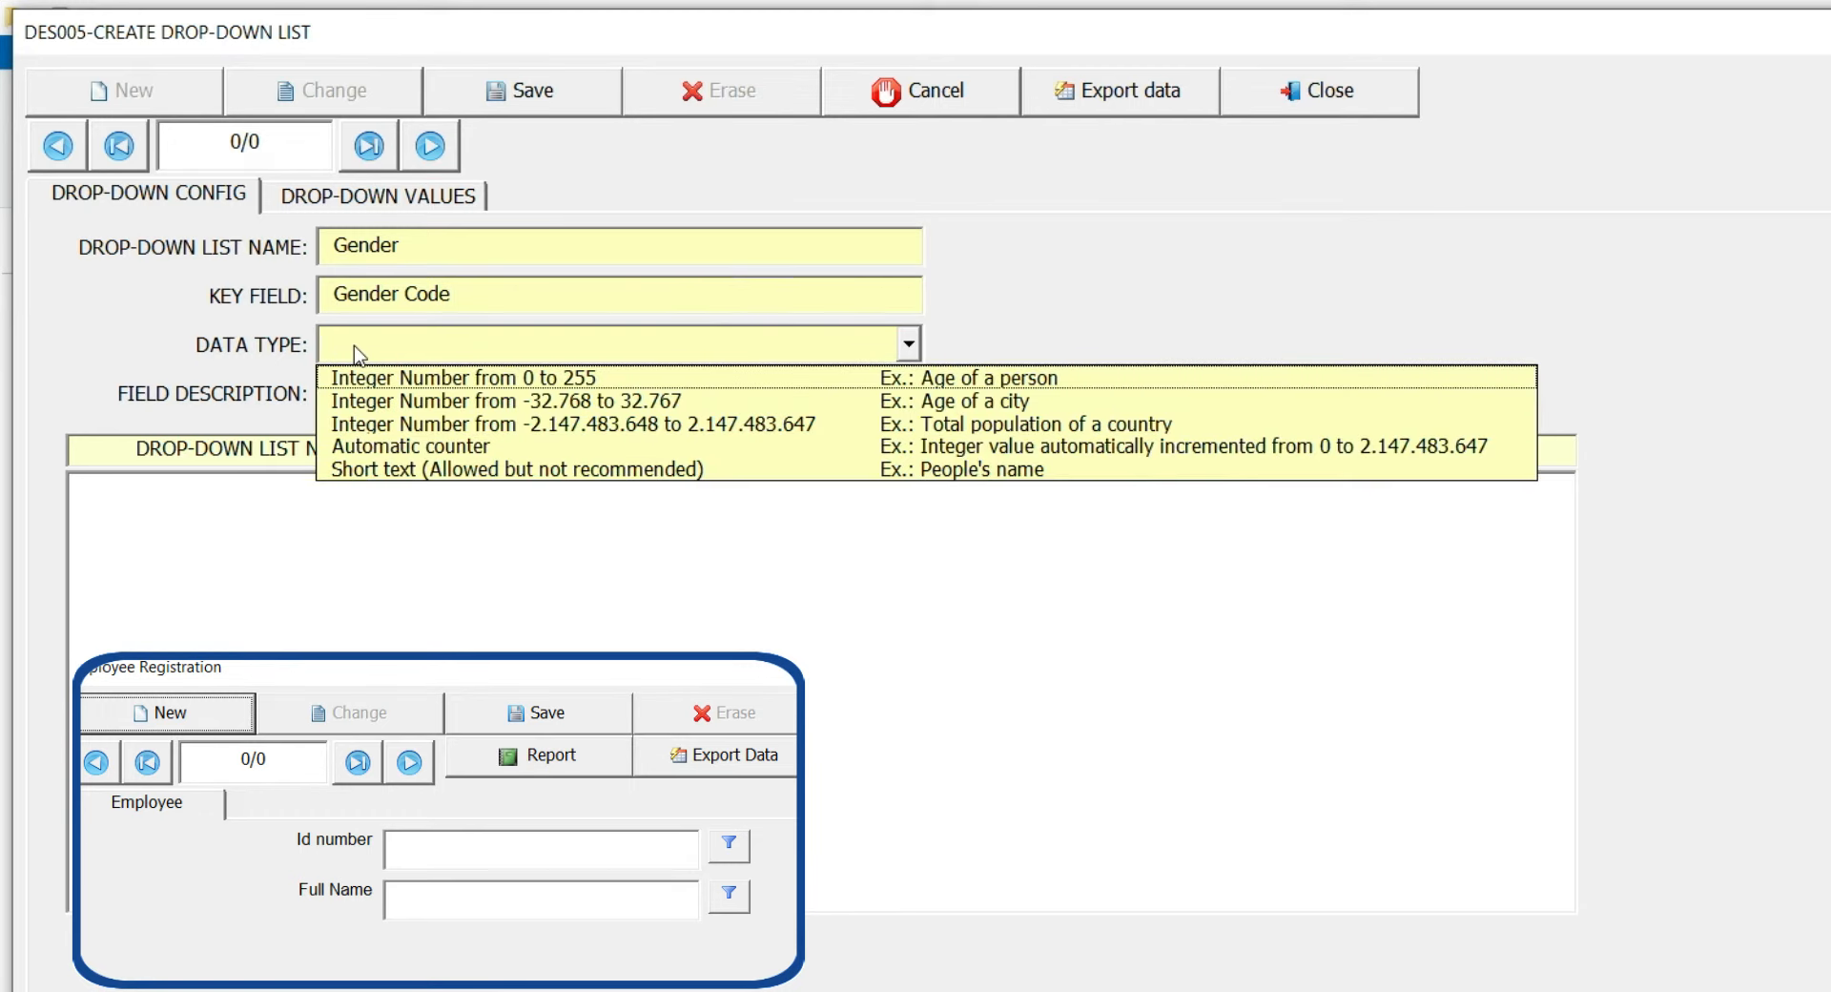
click(551, 381)
click(543, 397)
text(Gen)
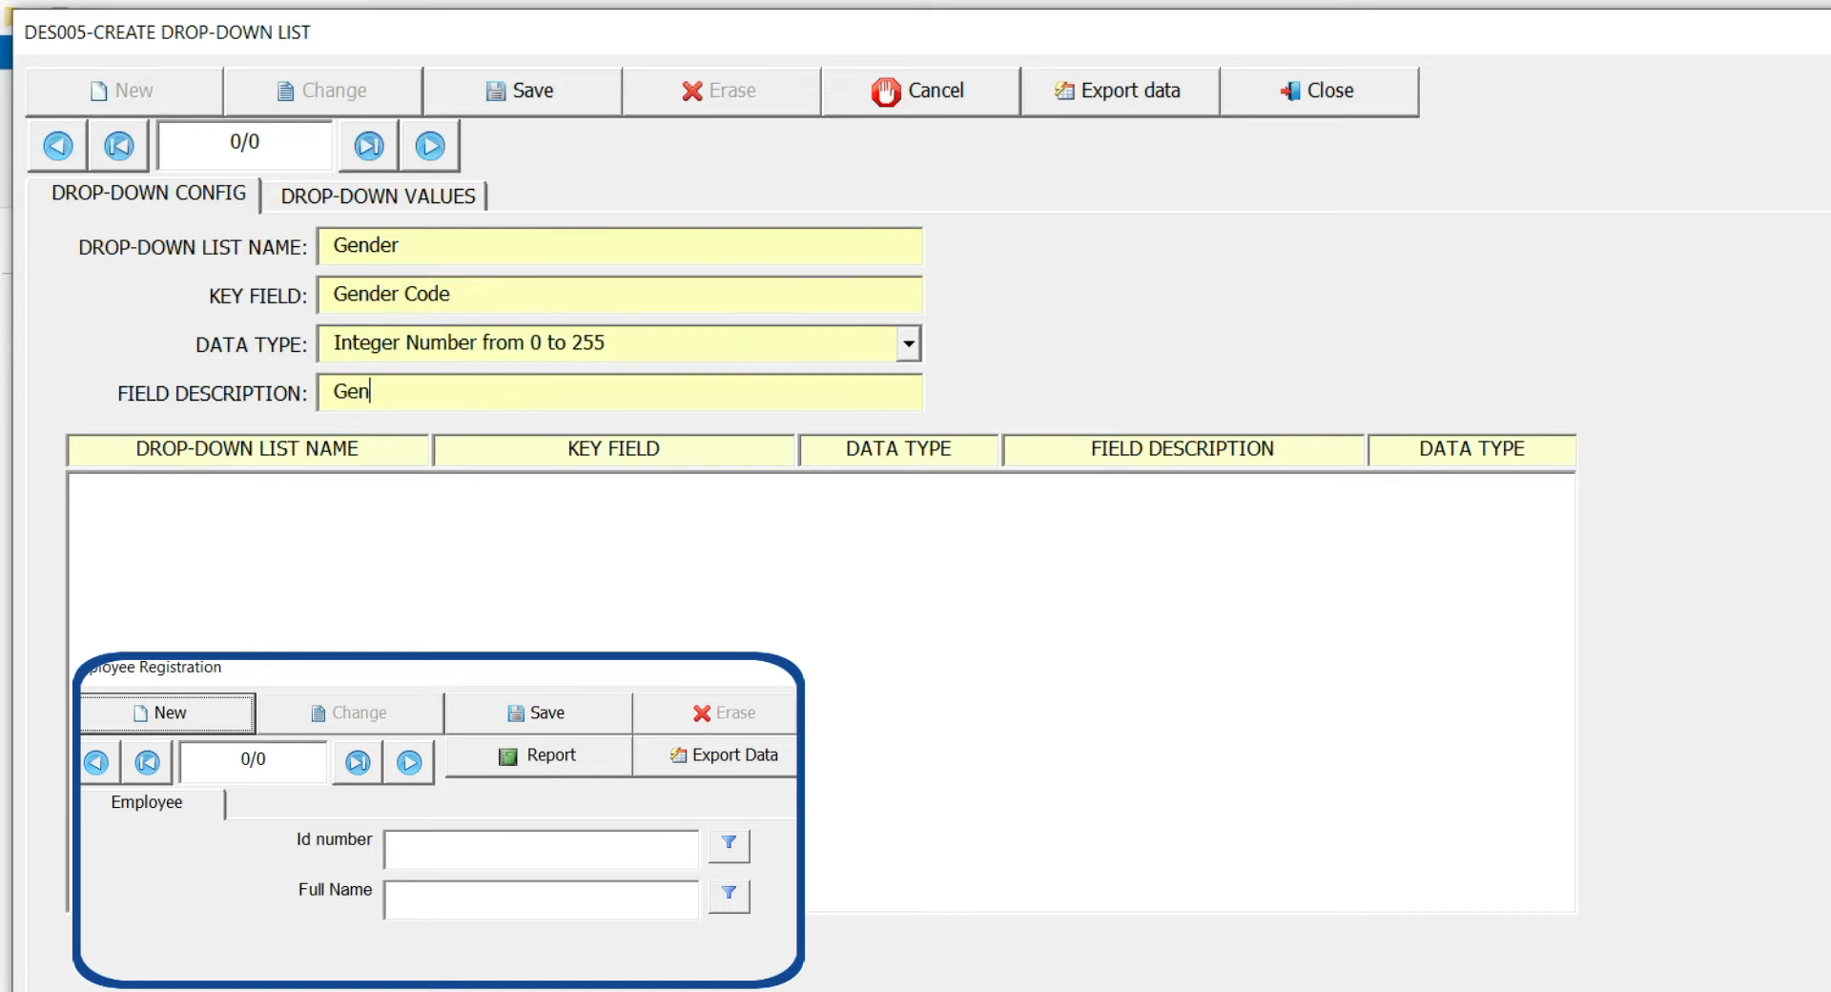
text(der Description)
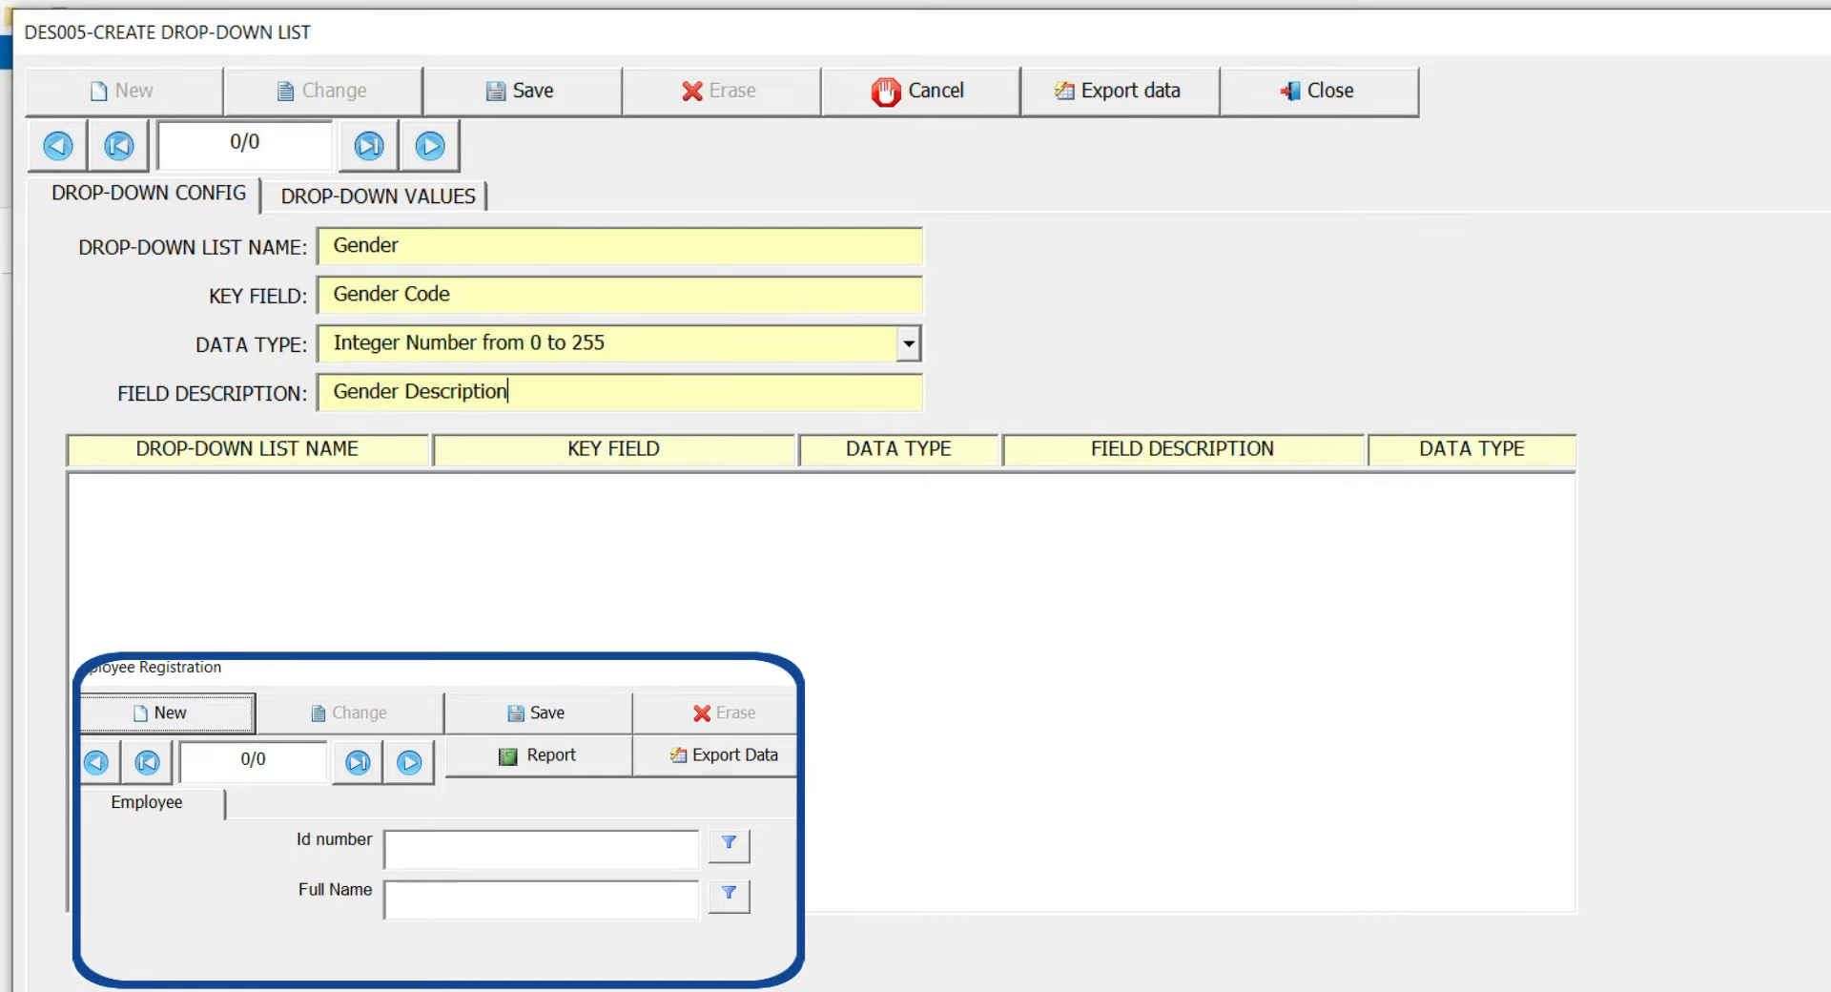
click(526, 111)
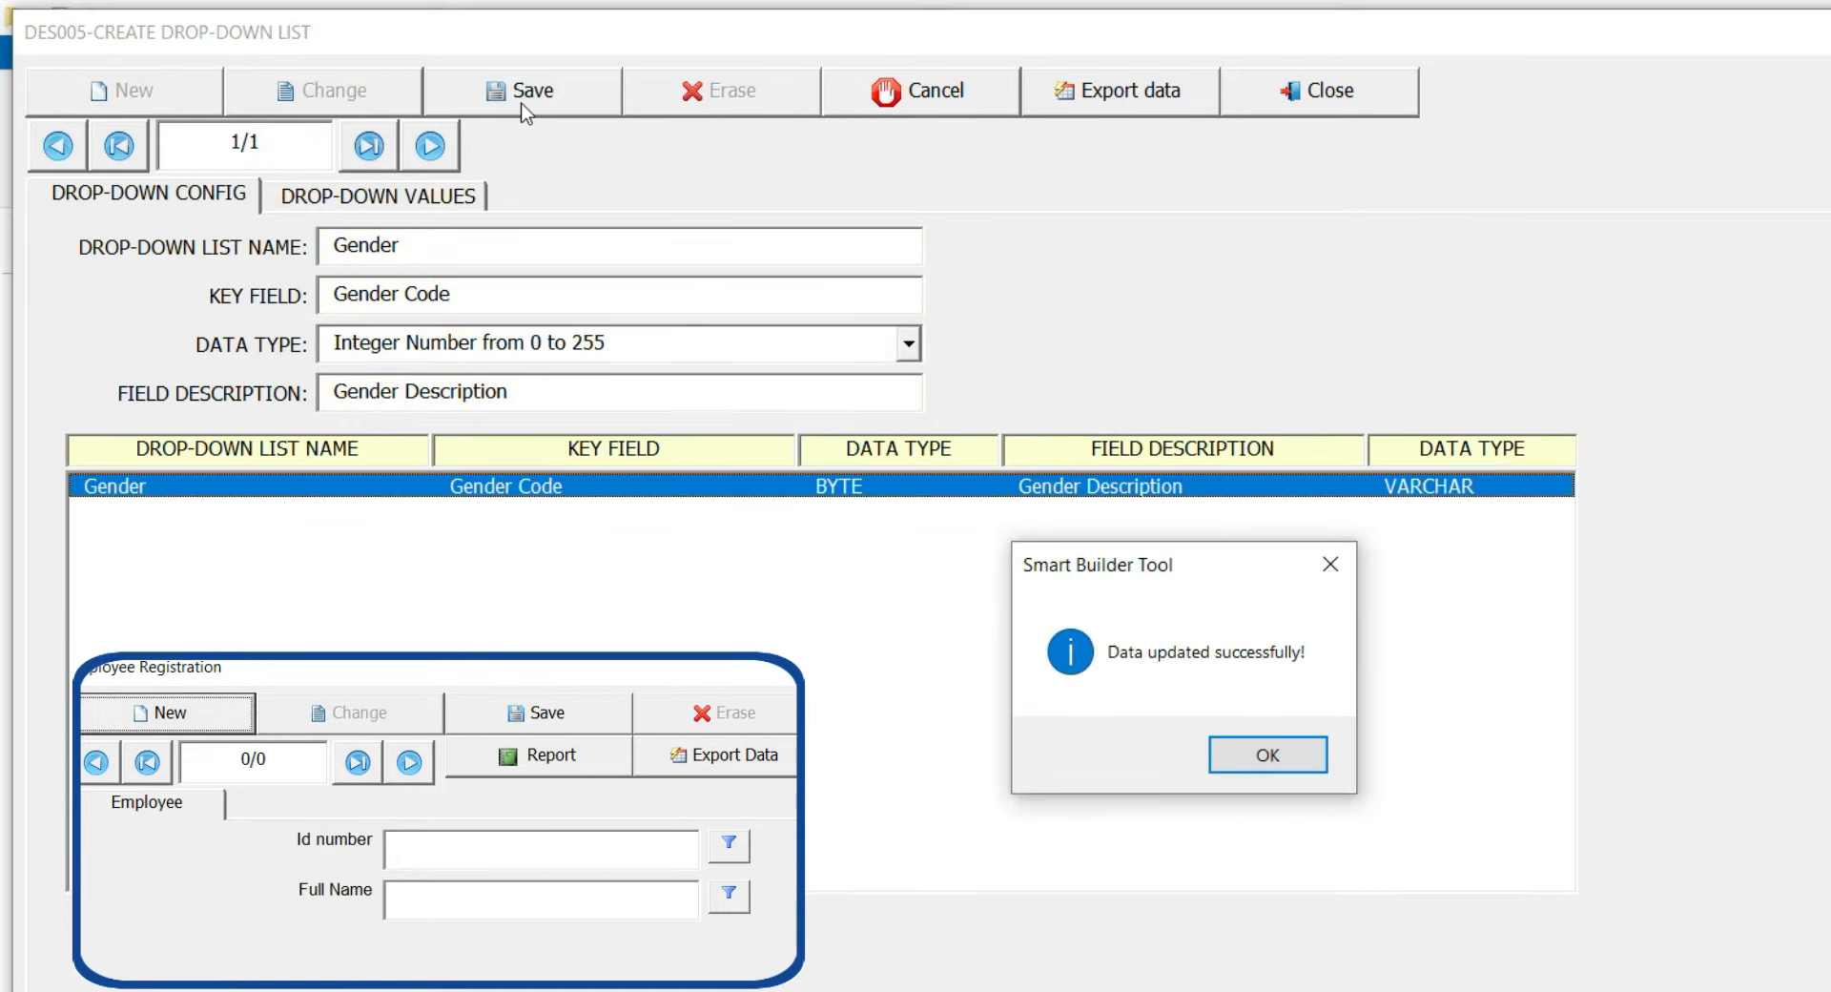
key(Return)
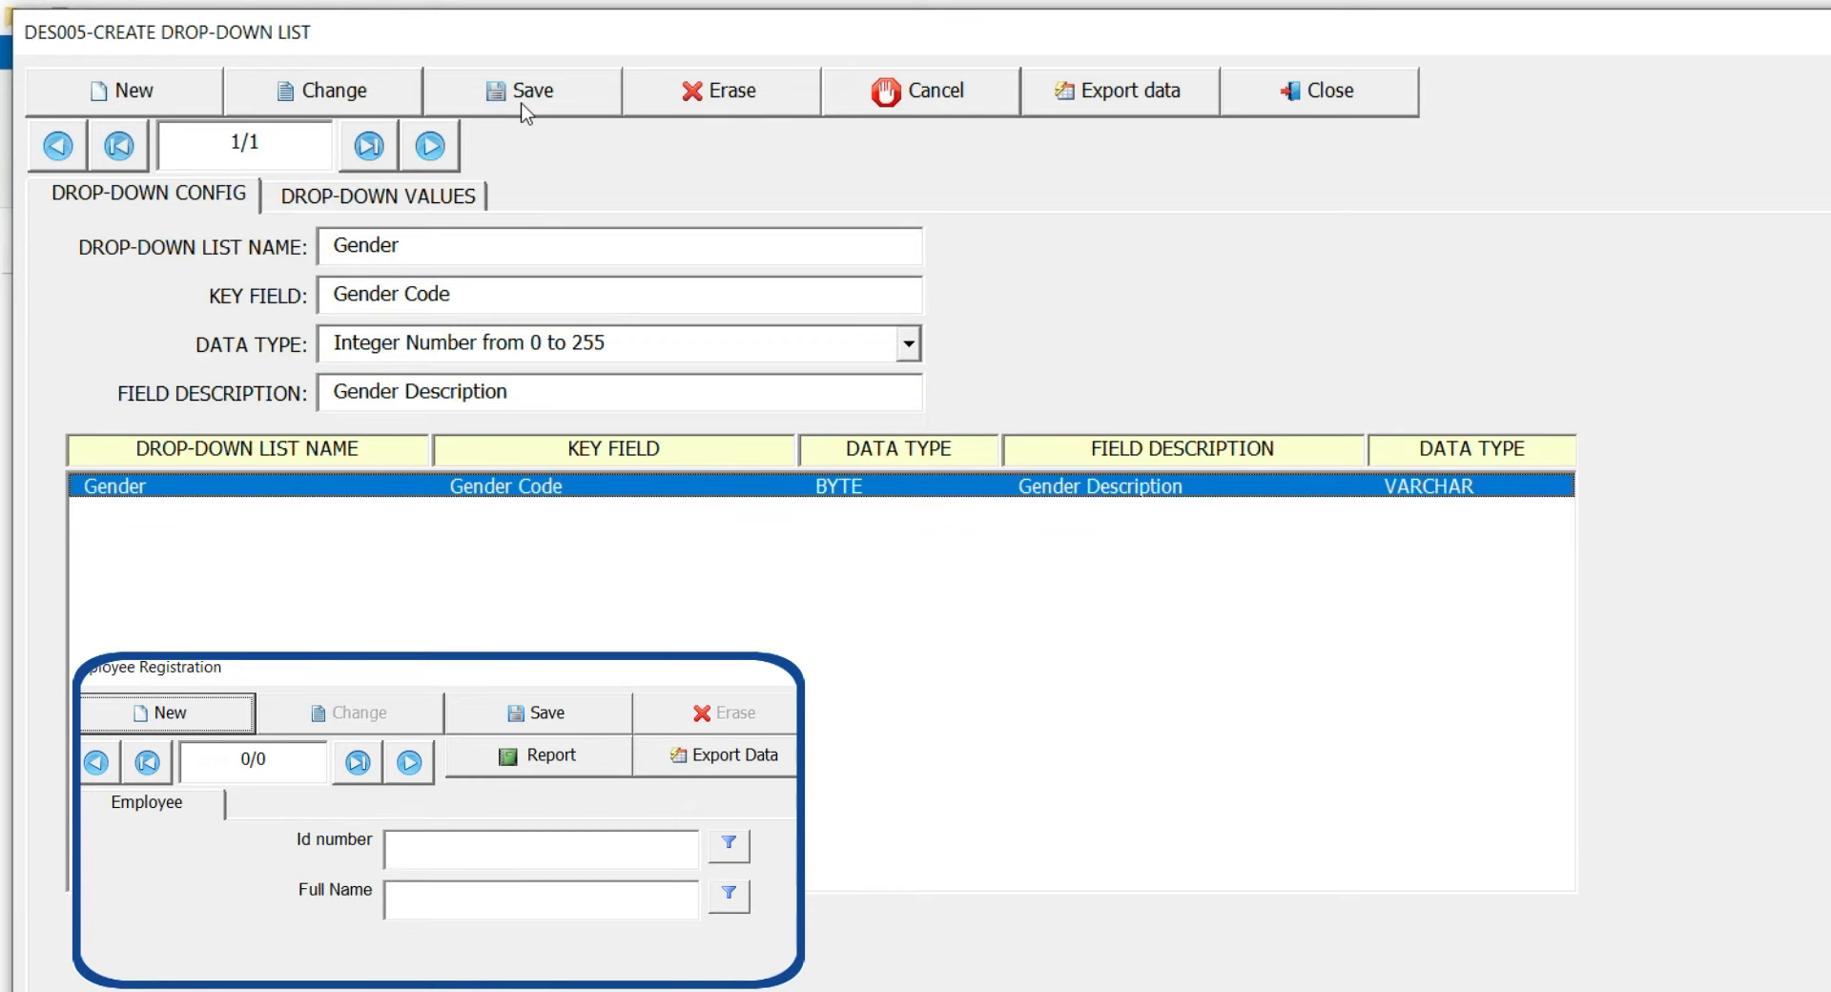
Add and save the Gender drop-down values 1 Masculine, 2 Feminine and 3 Neuter, and return to the field configuration
click(443, 201)
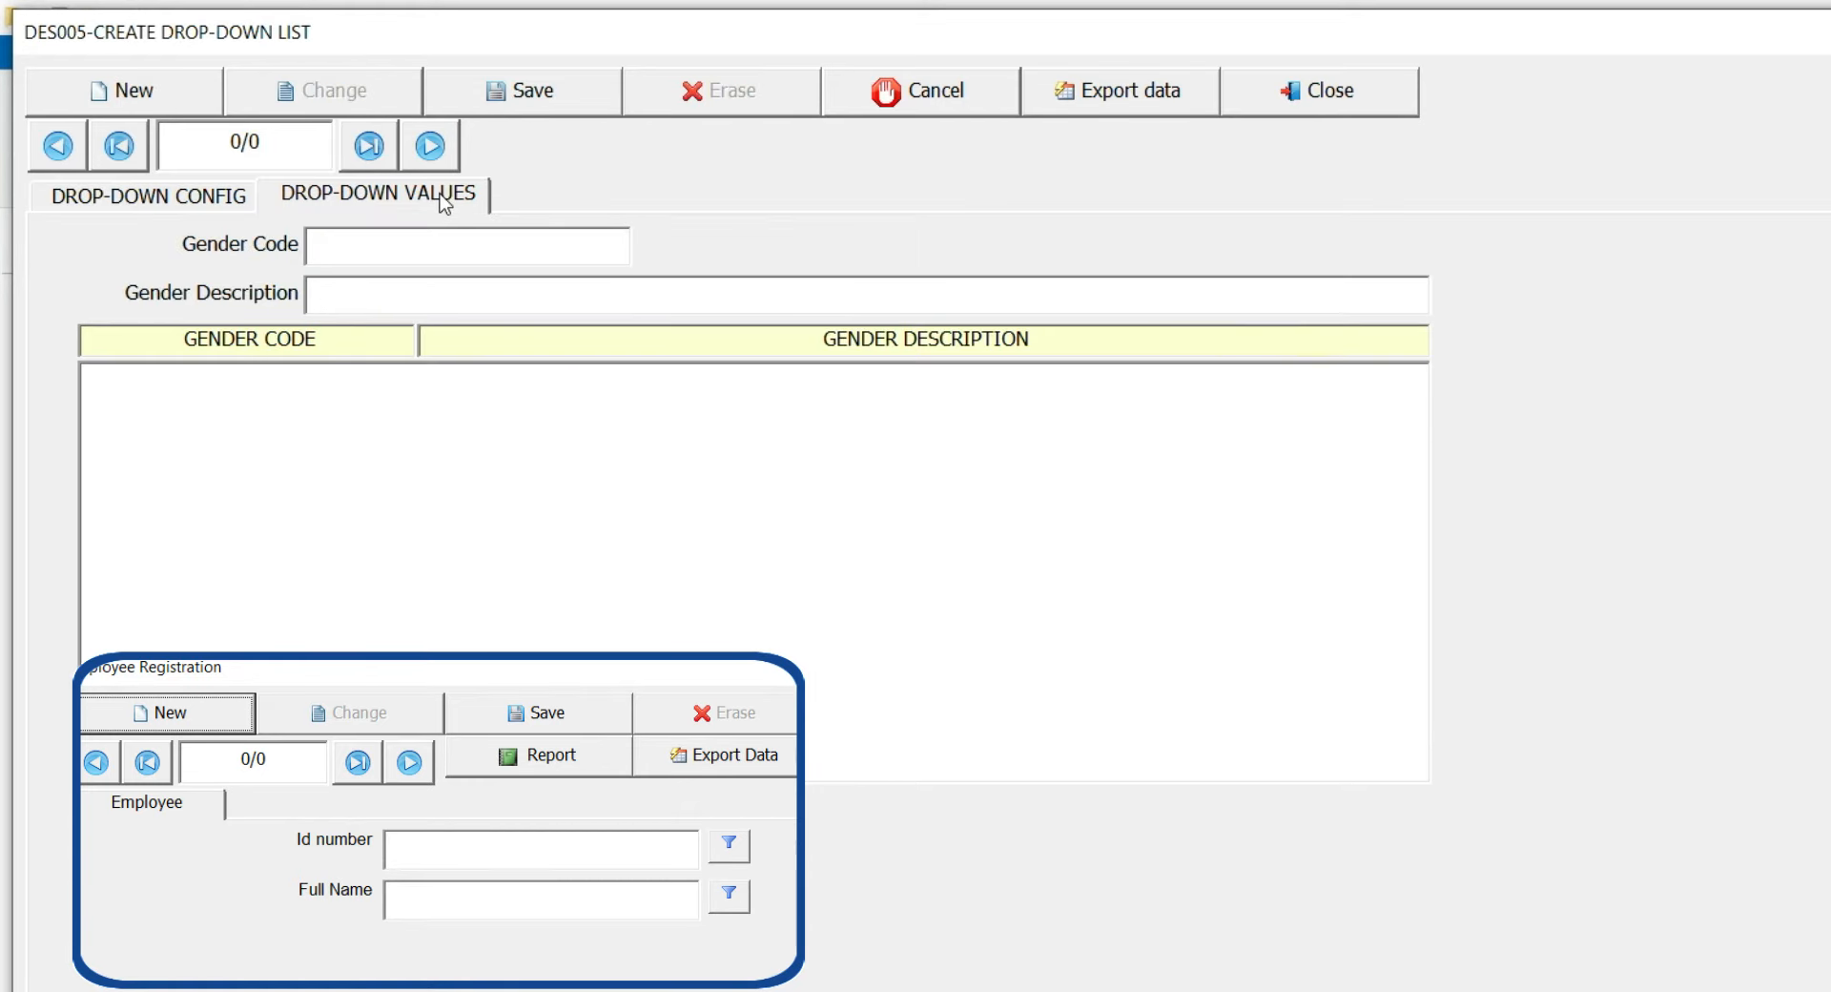
click(194, 80)
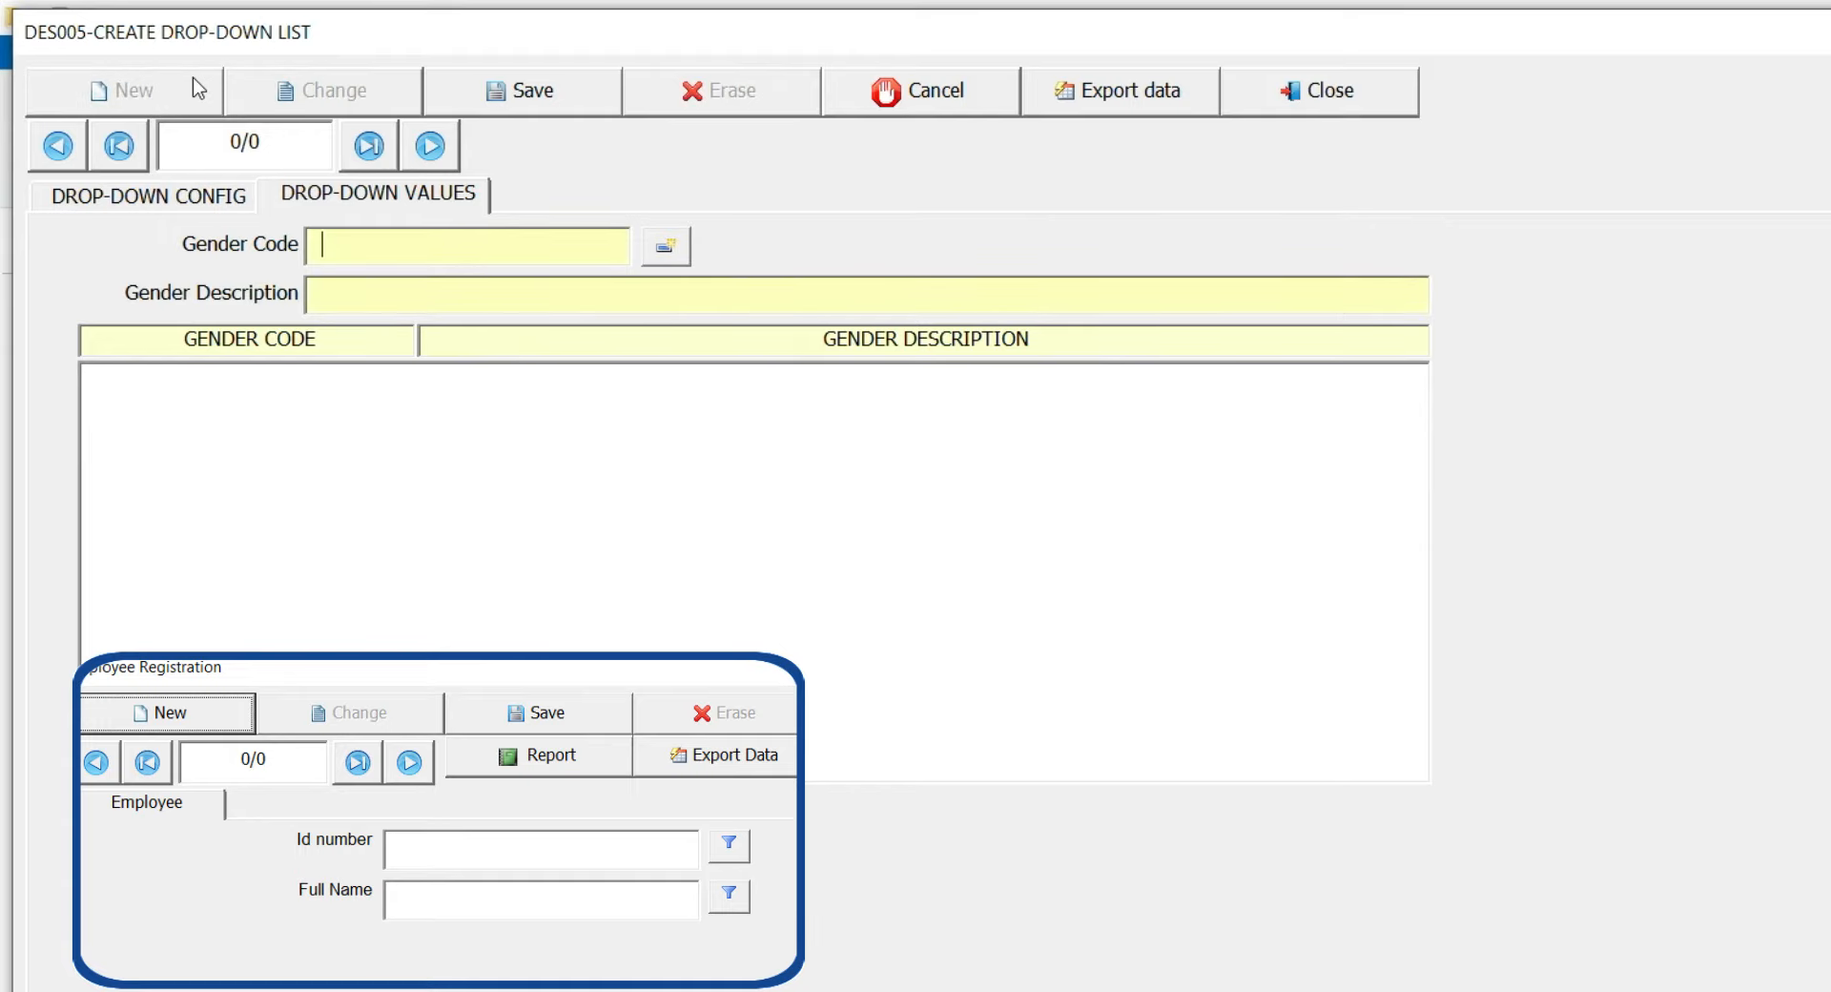
click(658, 260)
click(658, 303)
text(Masculine)
click(583, 110)
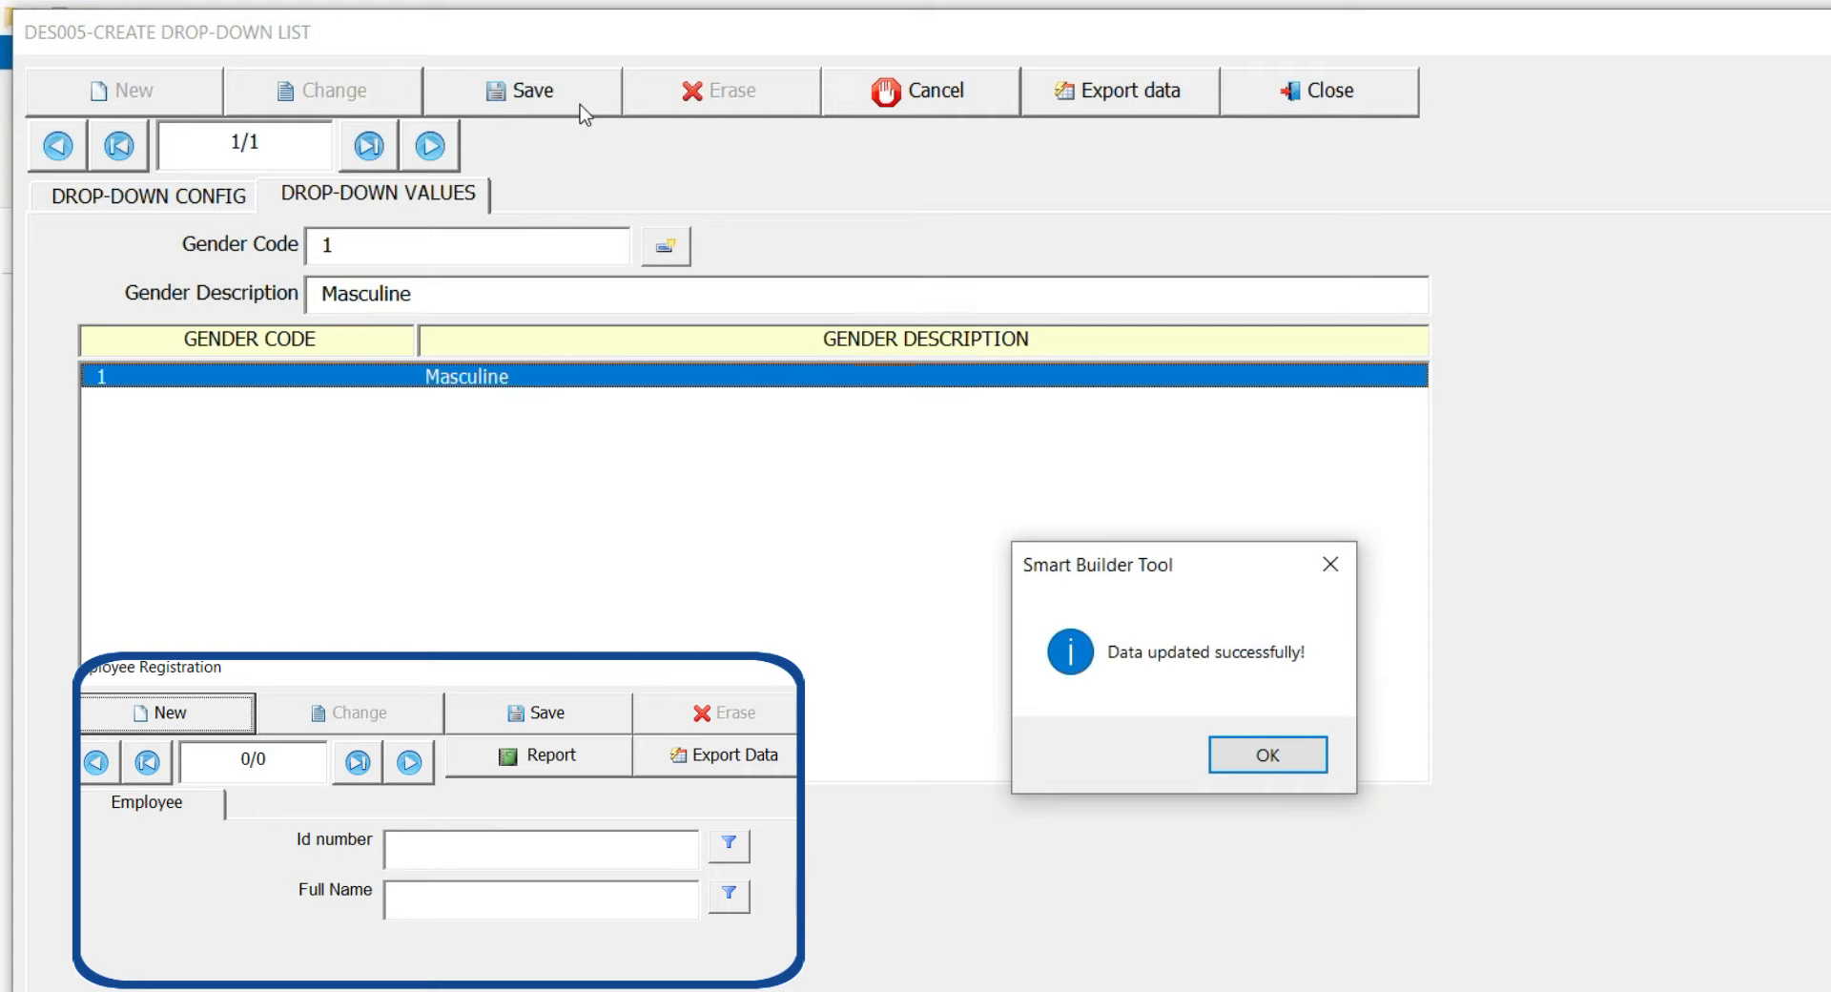
key(Return)
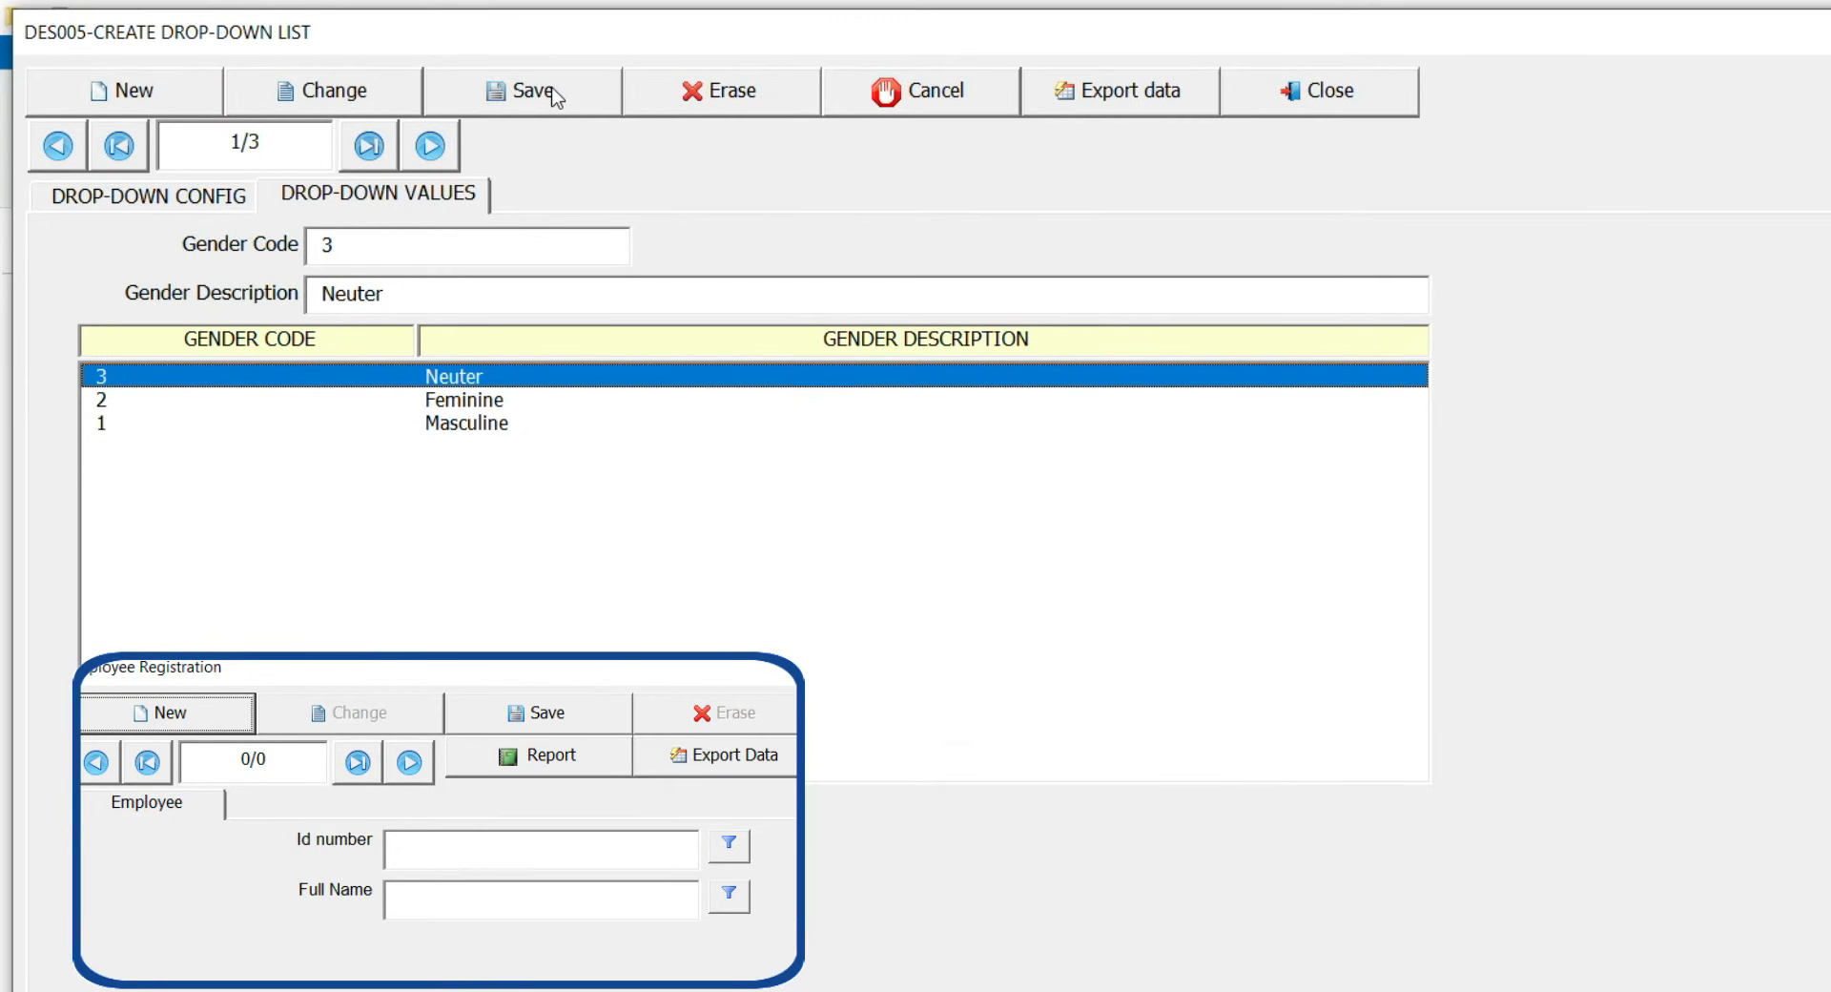
click(1268, 94)
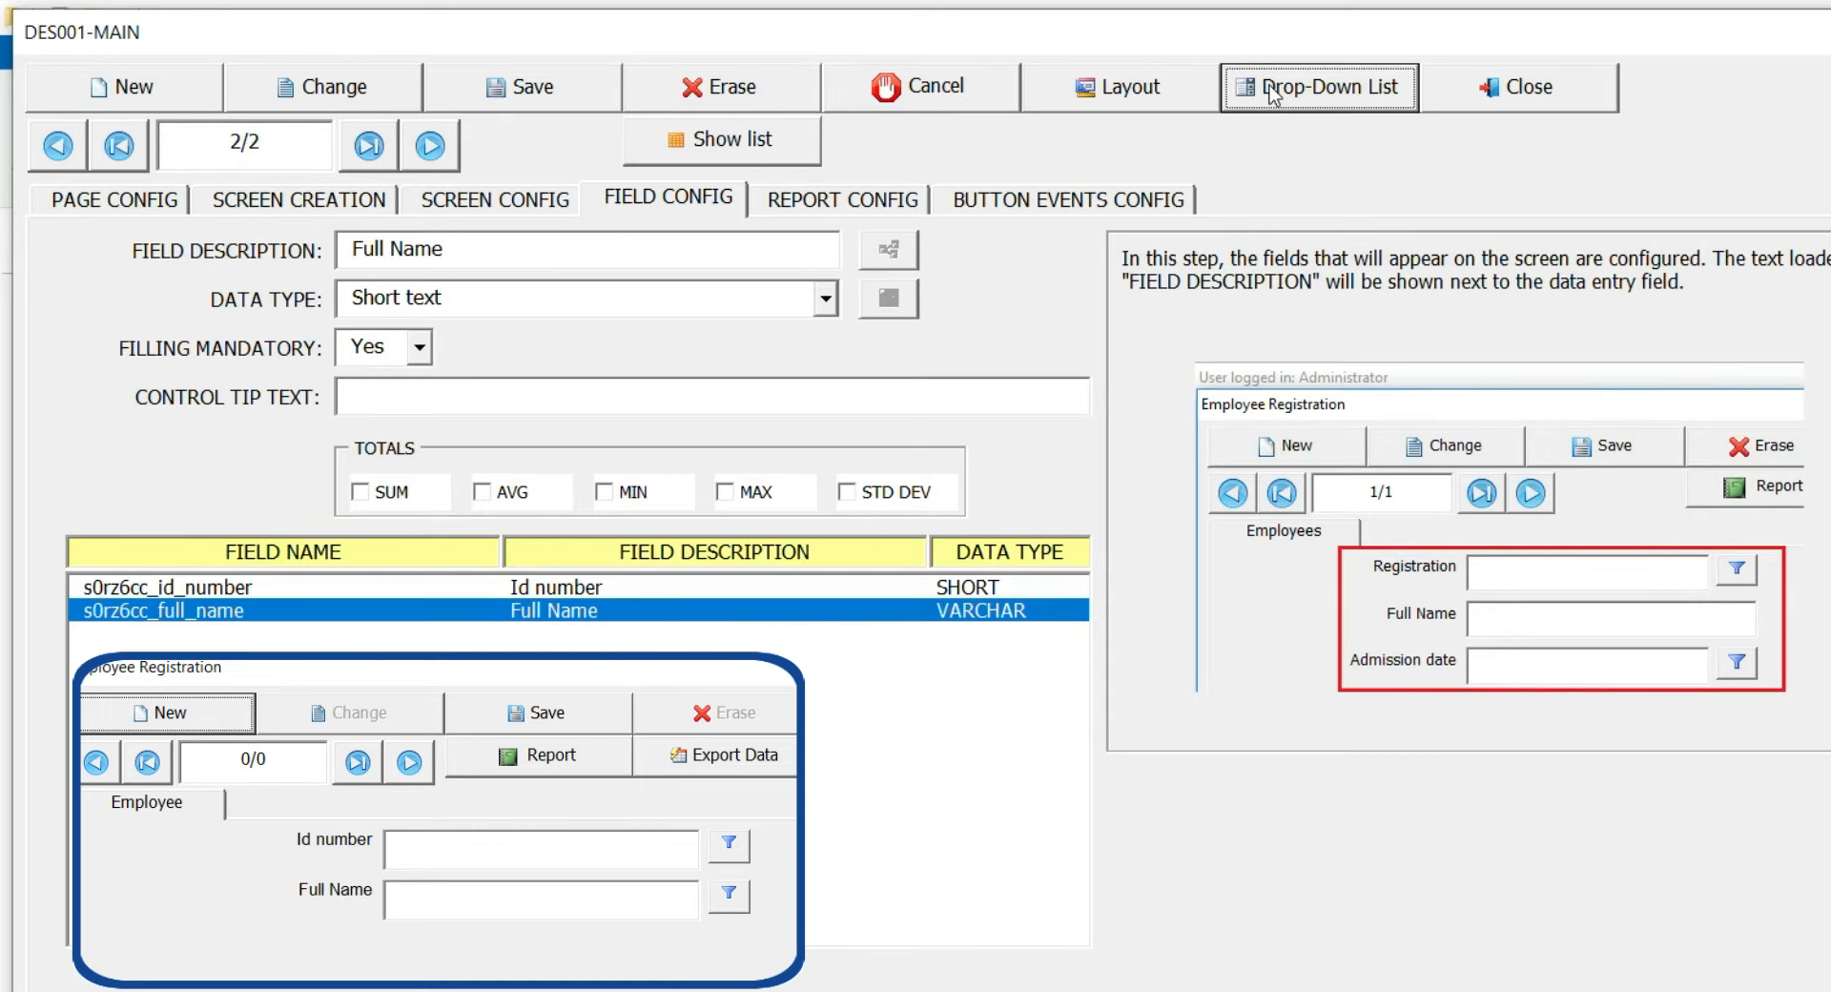
Start a new field linked to the Gender list, using Gender Code and Gender Description with the description sorted A to Z
click(202, 97)
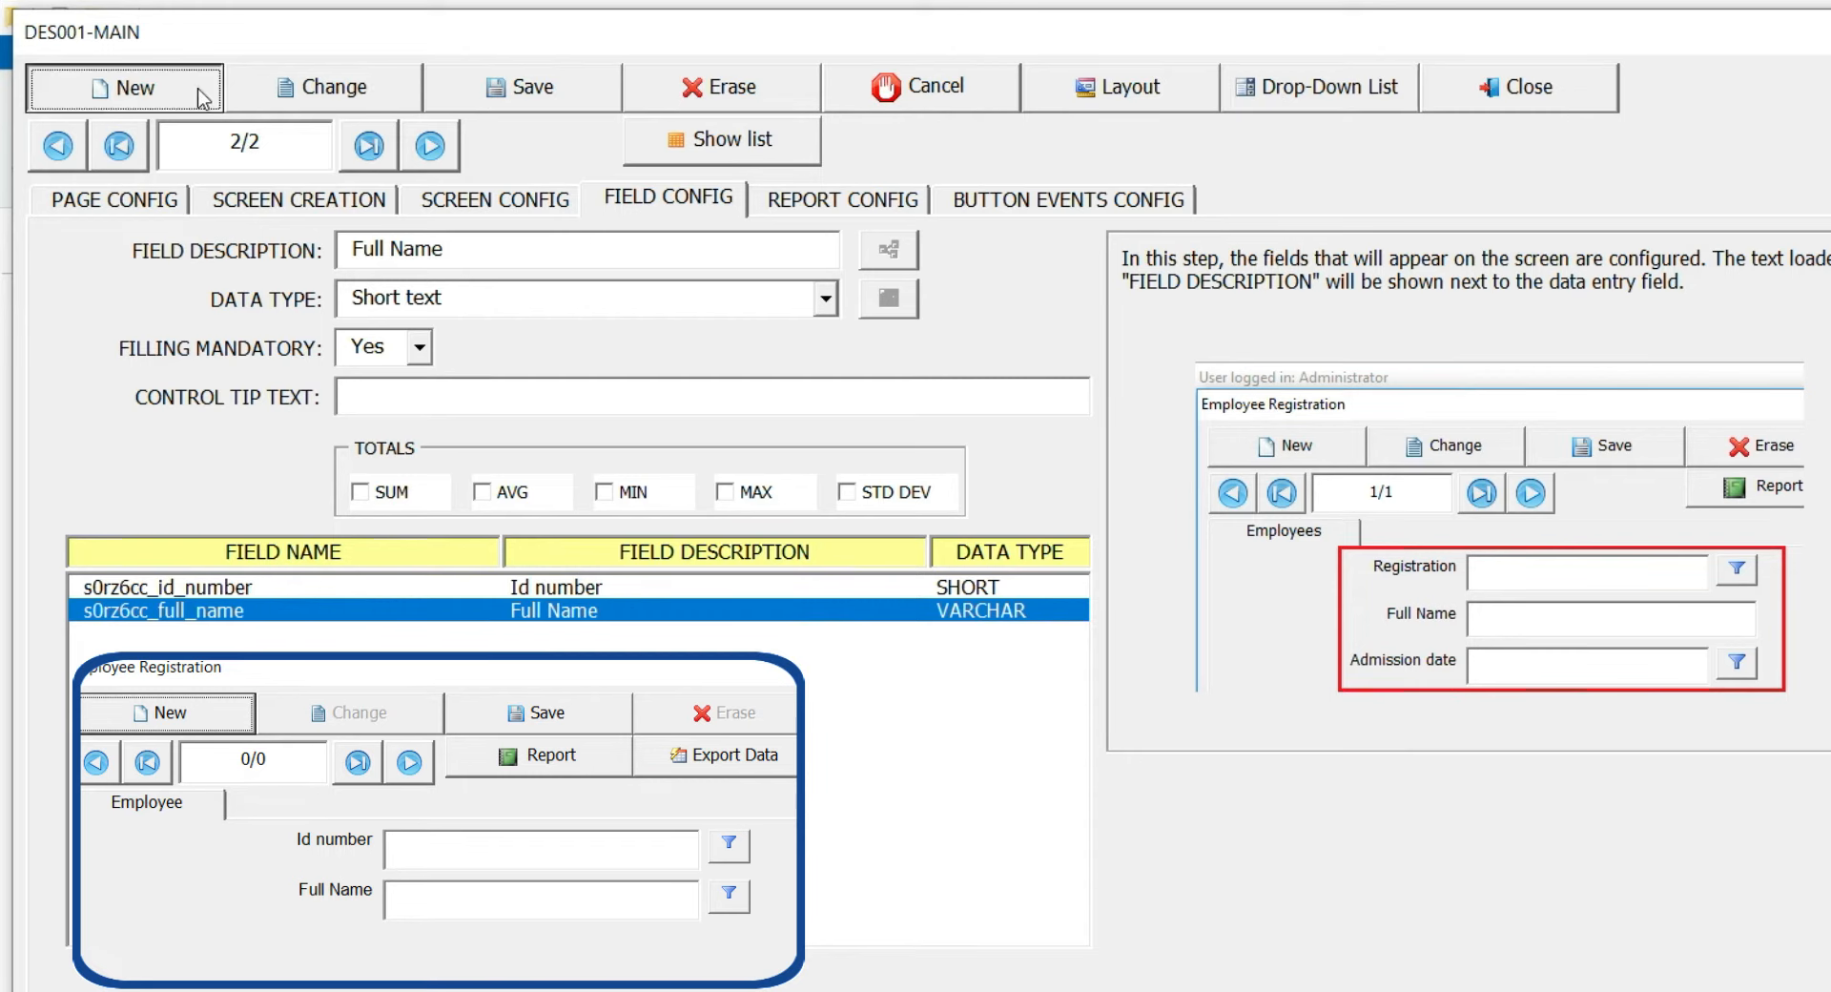
click(883, 311)
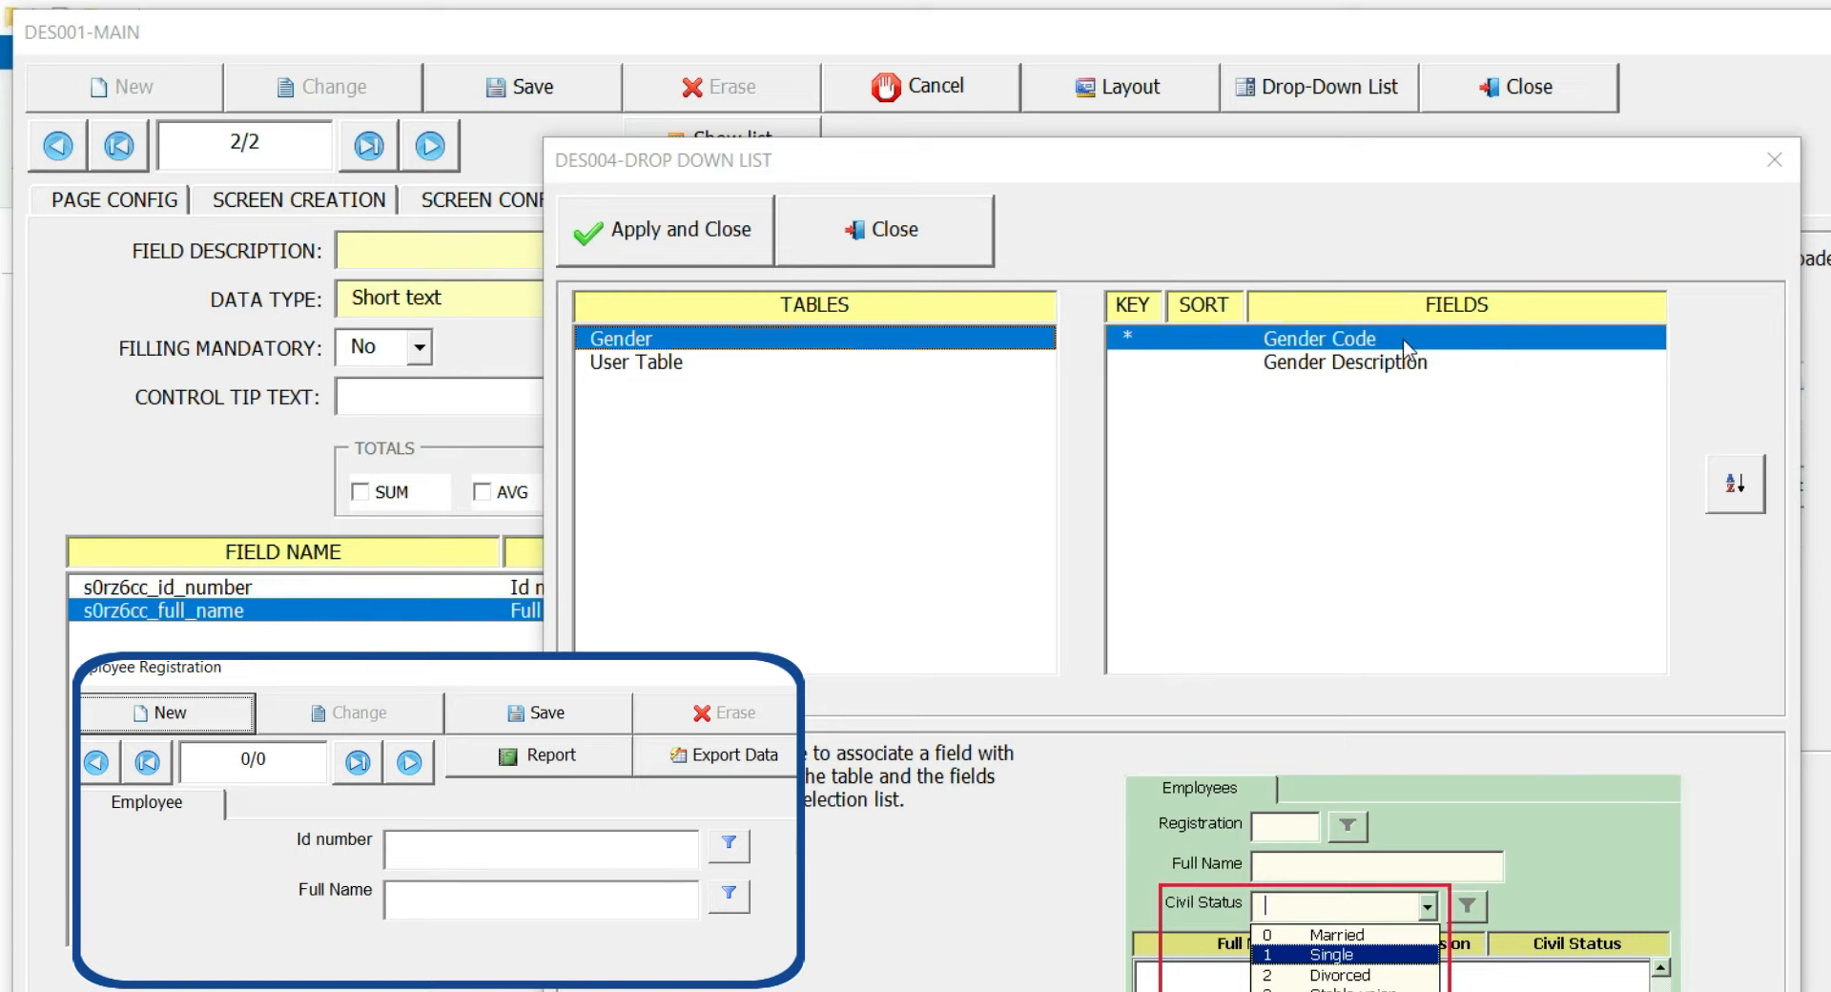
click(1408, 362)
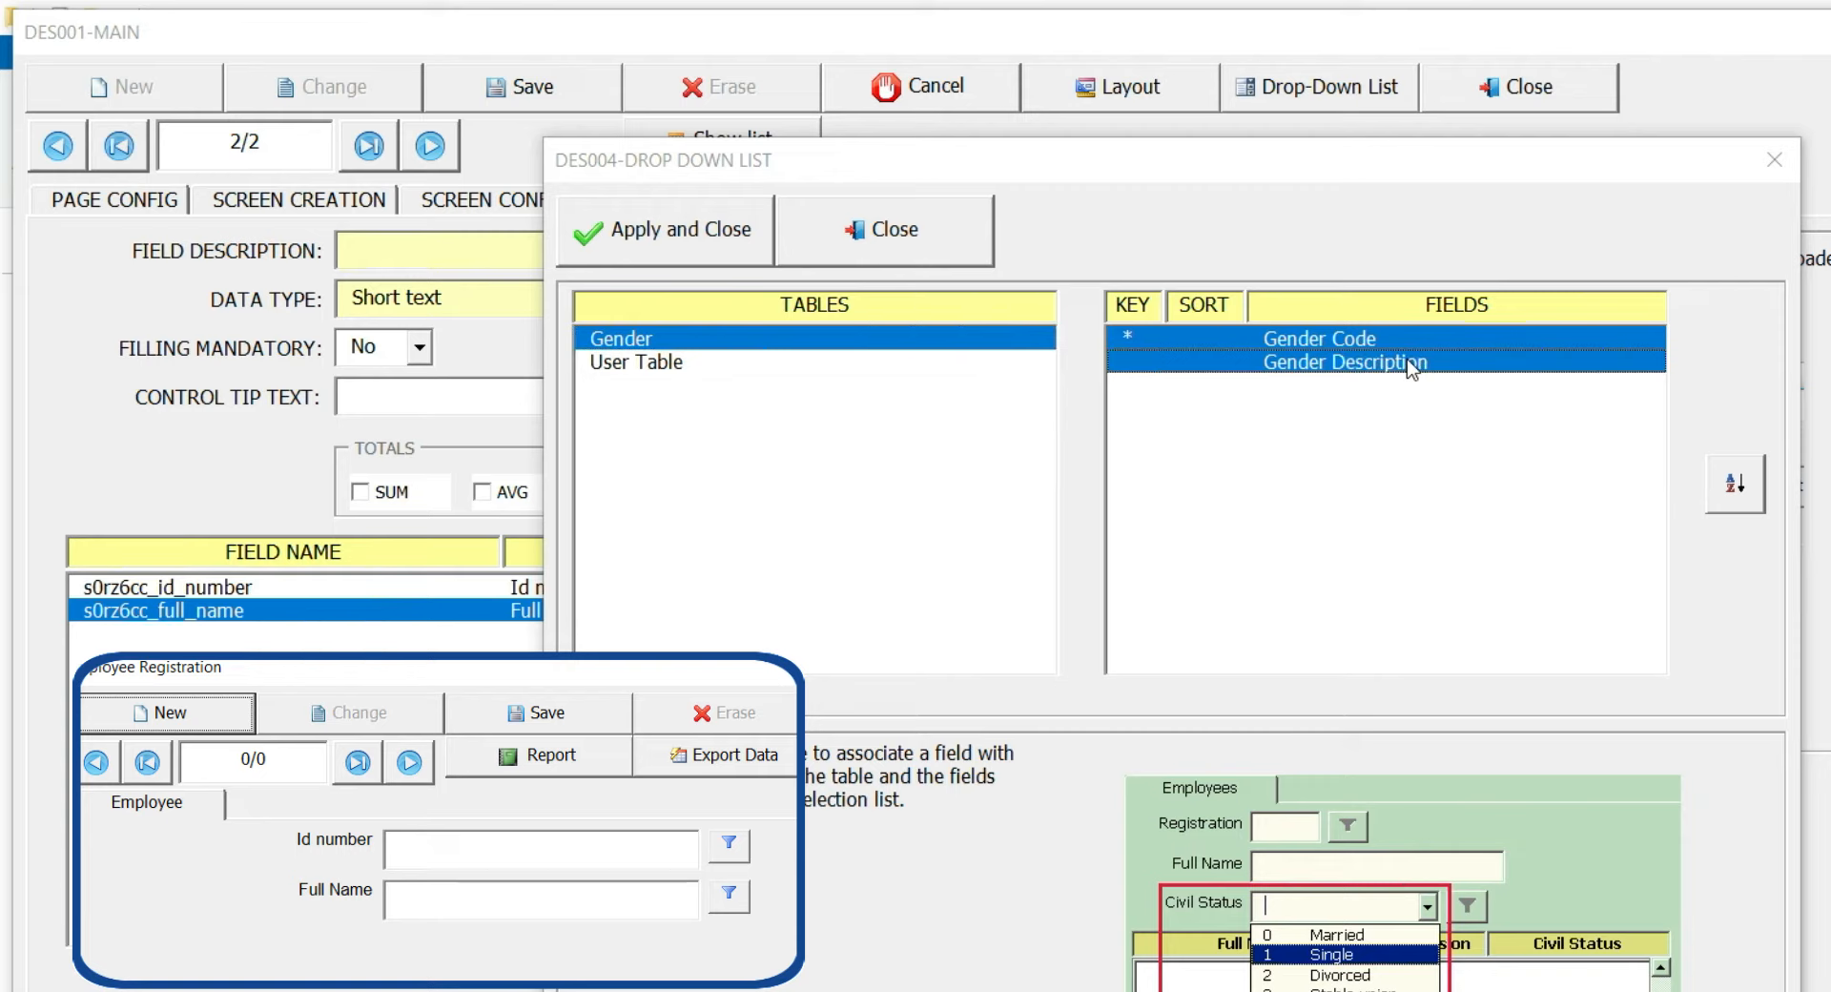
click(1739, 500)
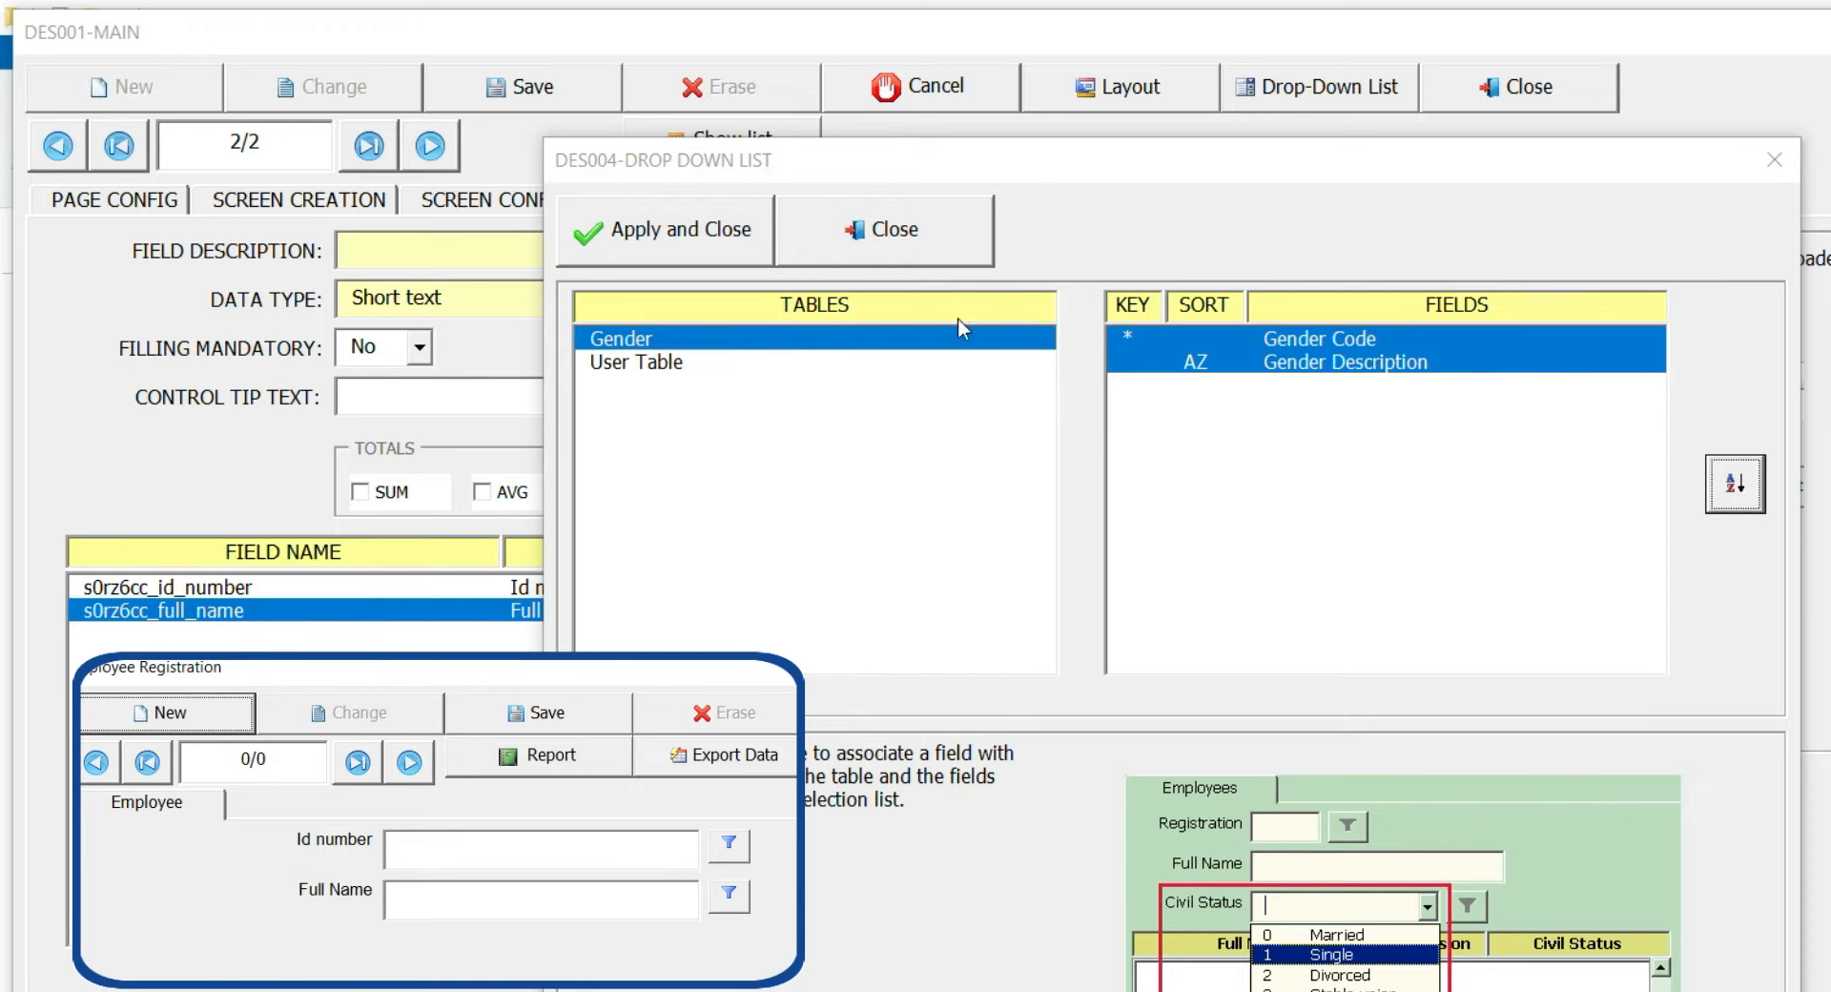
click(706, 249)
Shorten the new field's description to "Gender", make filling it mandatory and save the field
click(707, 248)
key(BackSpace)
key(BackSpace)
key(BackSpace)
key(BackSpace)
key(BackSpace)
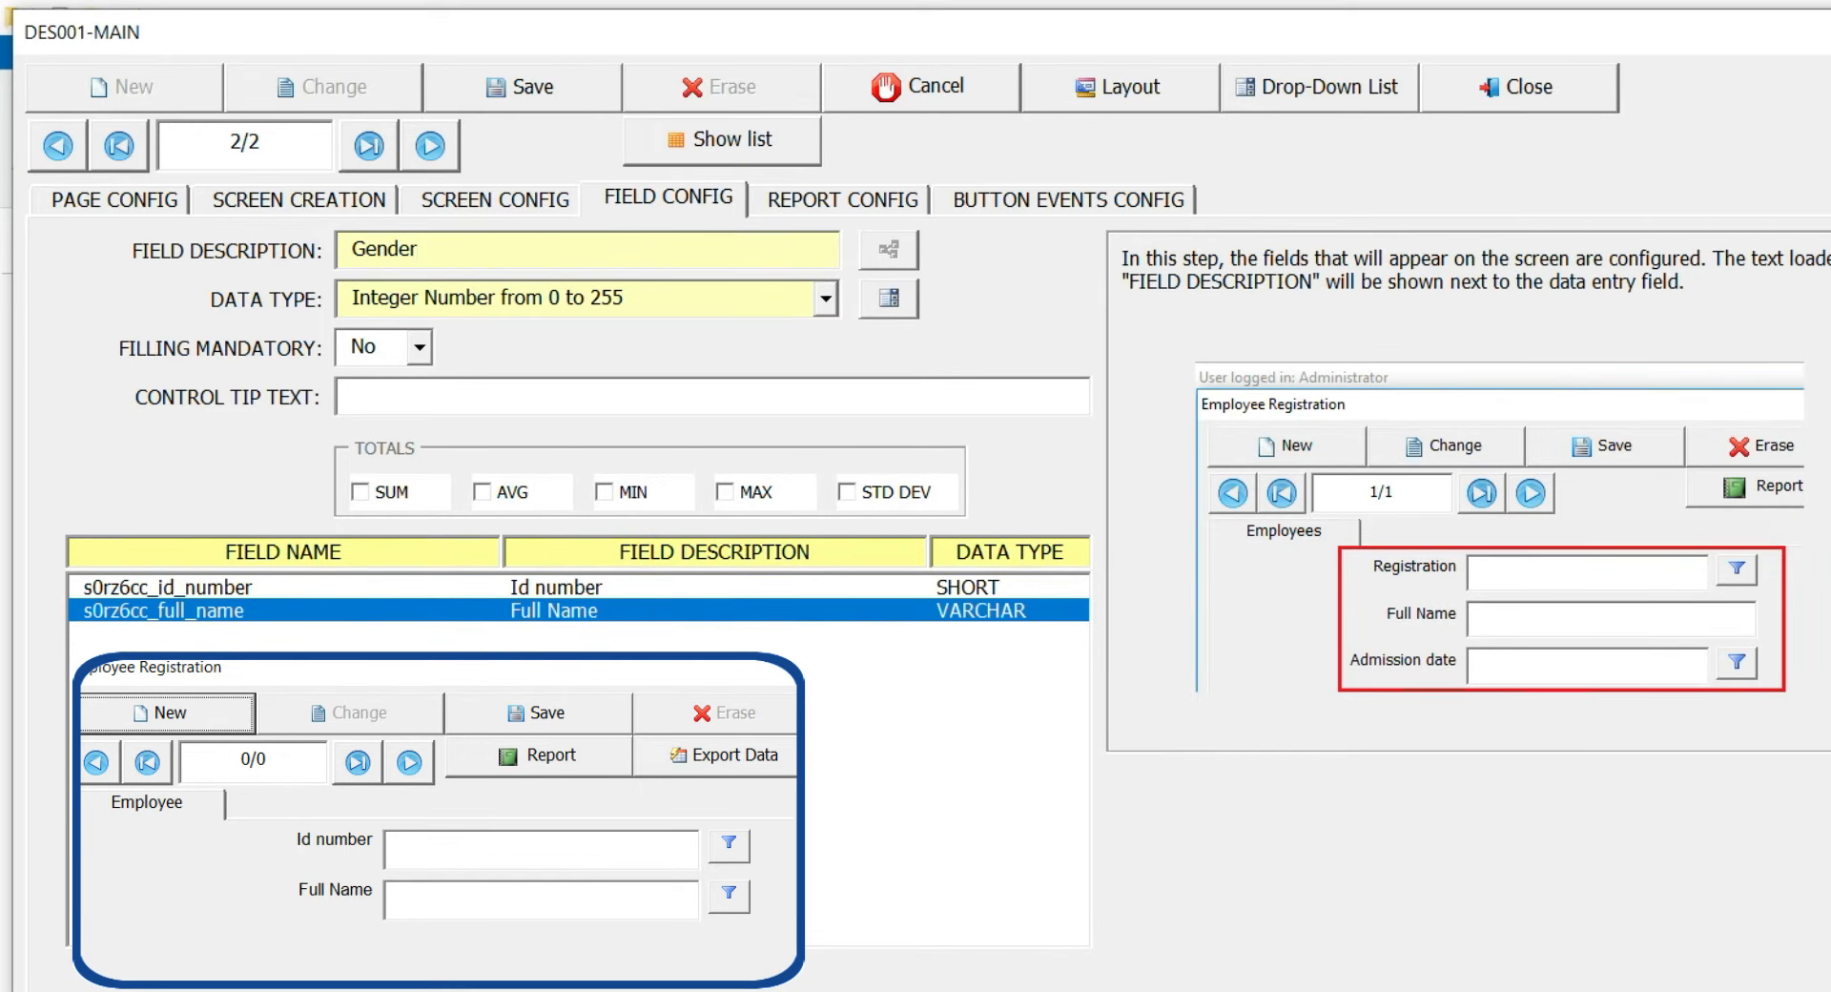
click(419, 348)
click(391, 405)
click(524, 100)
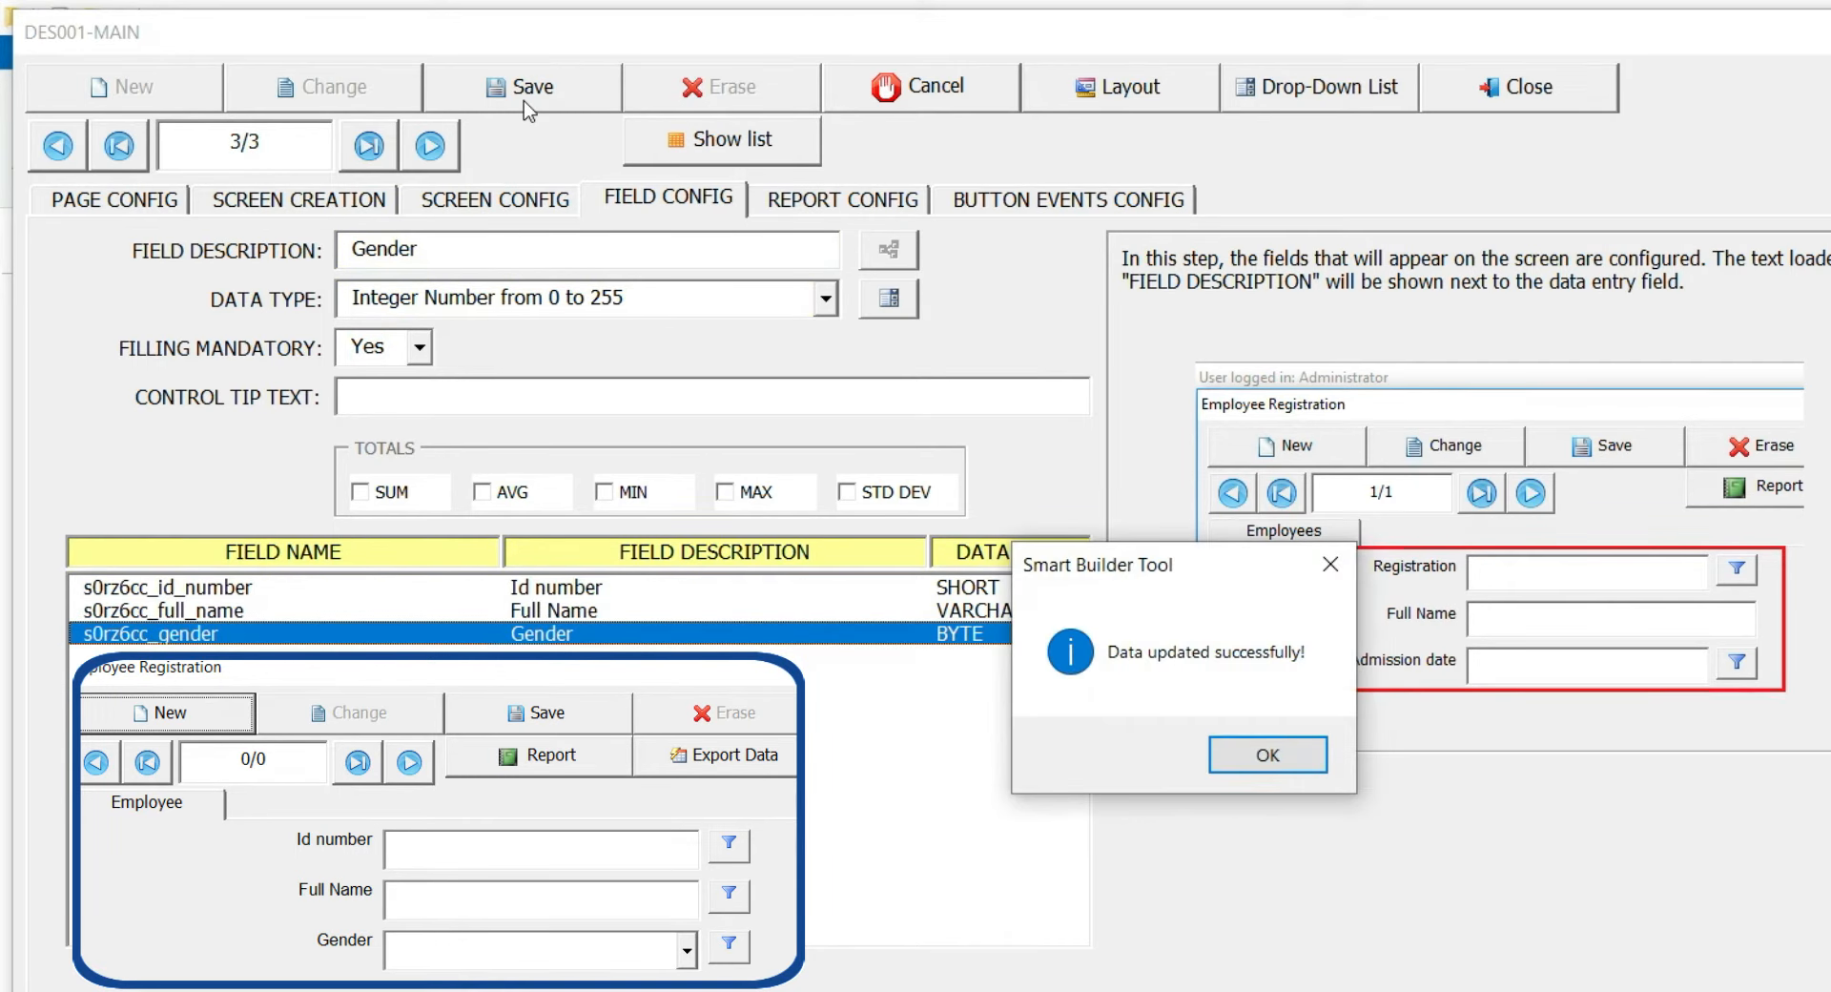
key(Return)
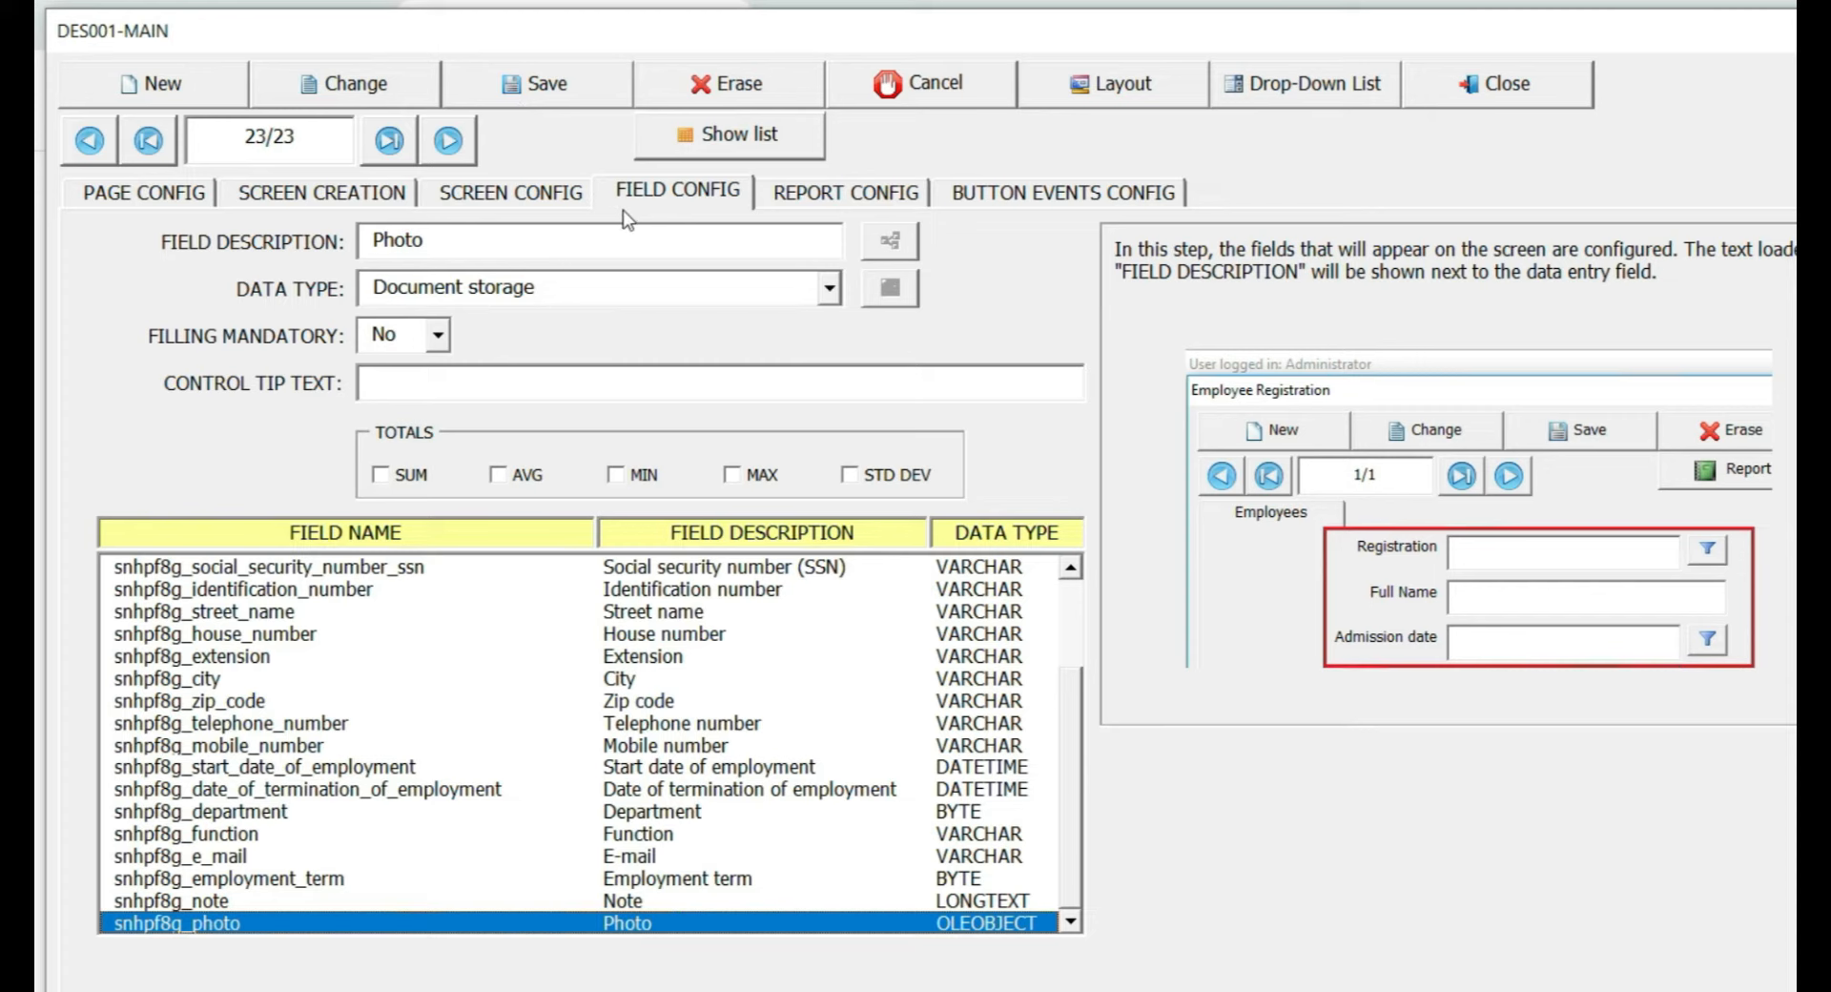
In the screen layout, narrow the Id Number label and move the Id Number entry box directly beside it
click(1073, 95)
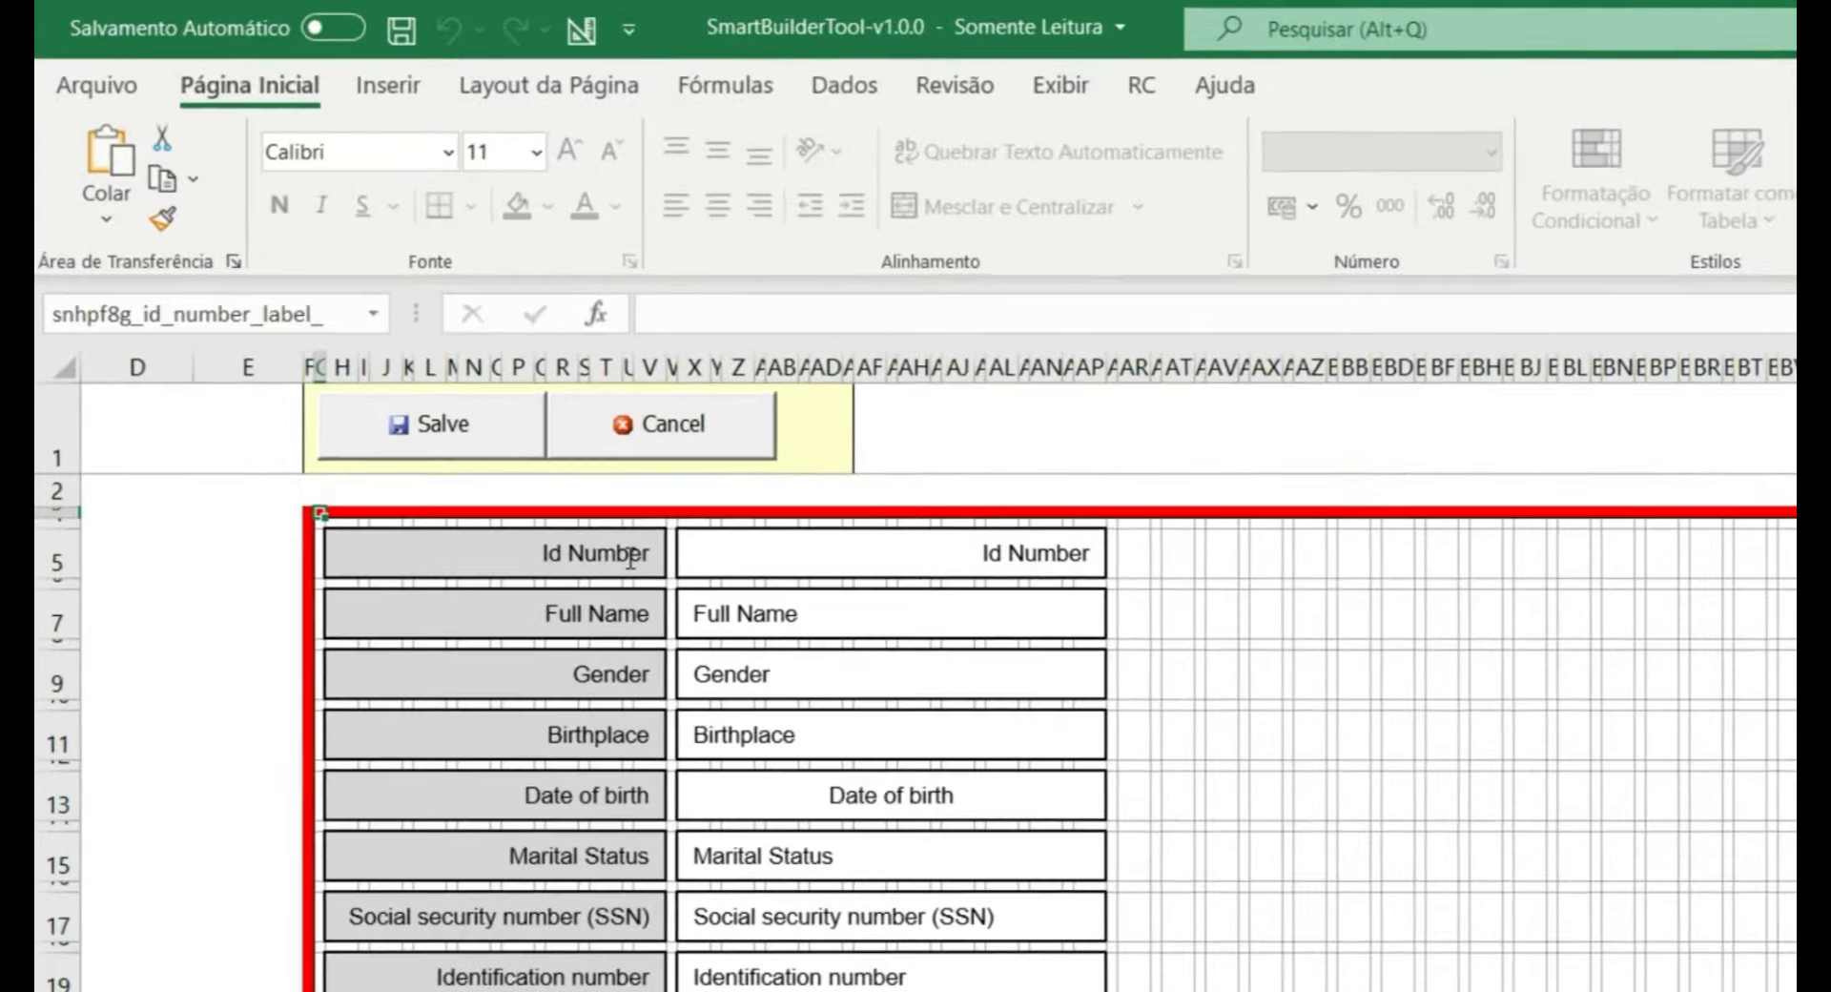
click(630, 557)
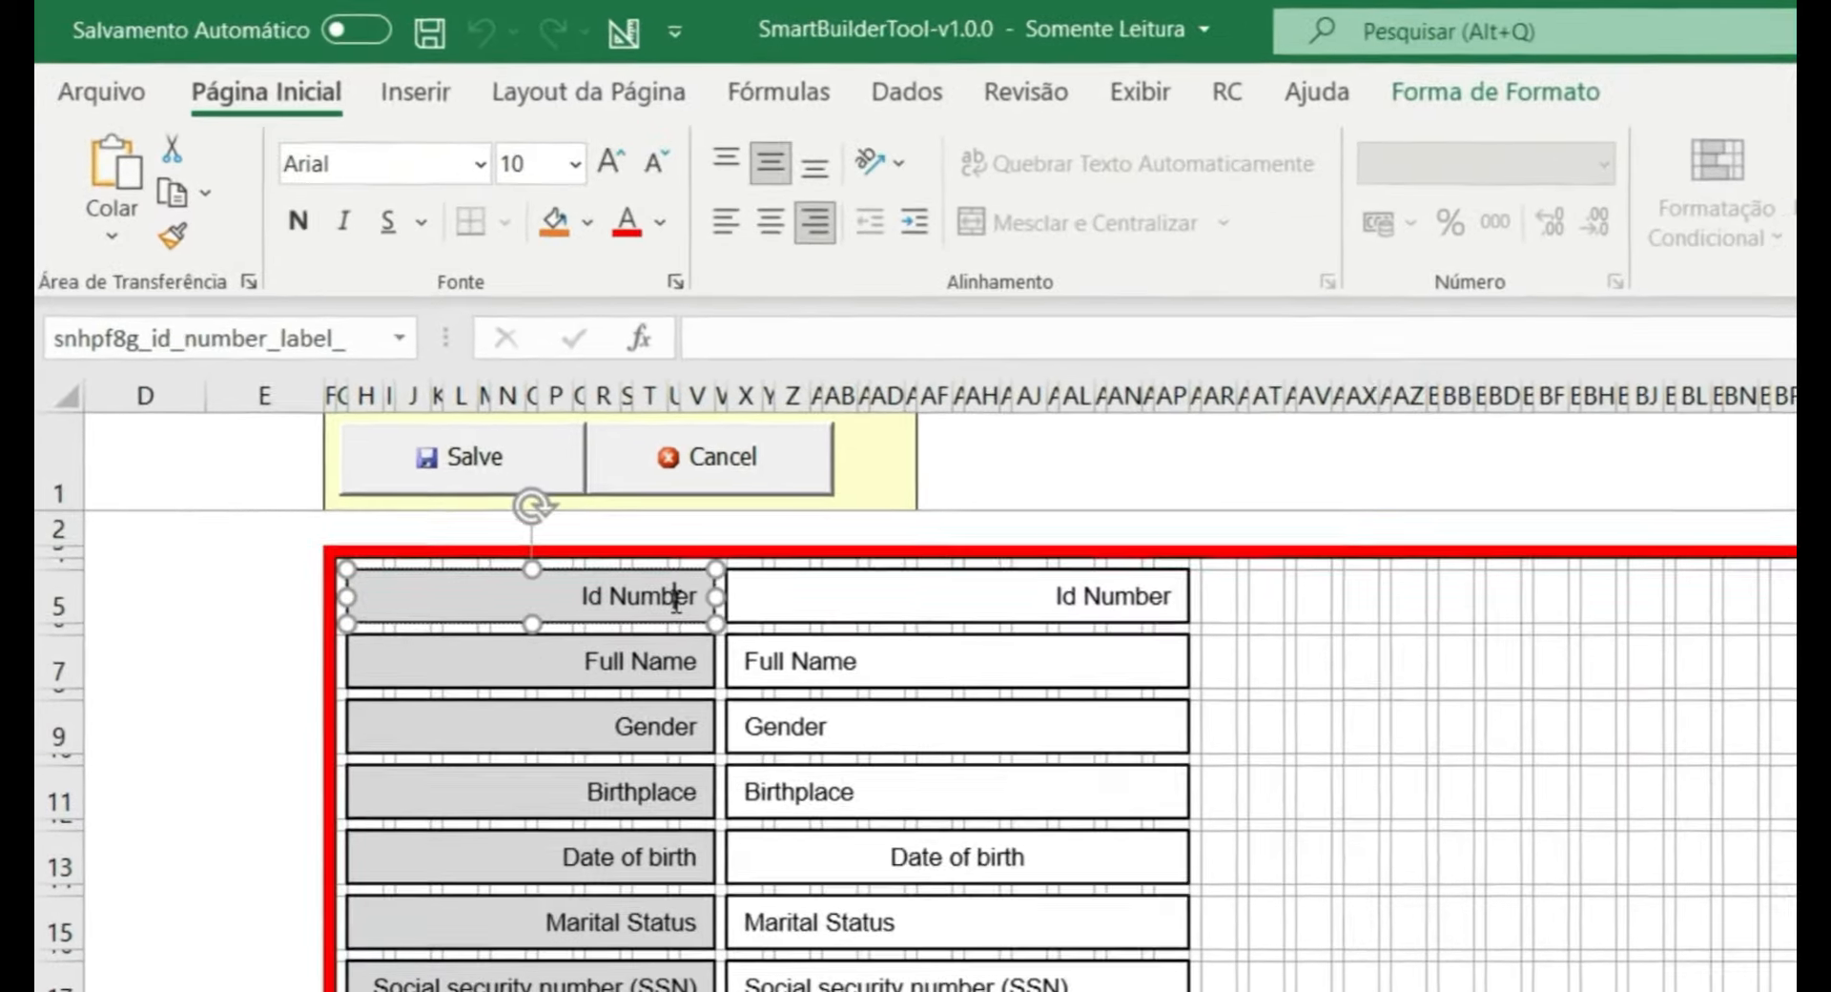
drag(665, 553, 539, 567)
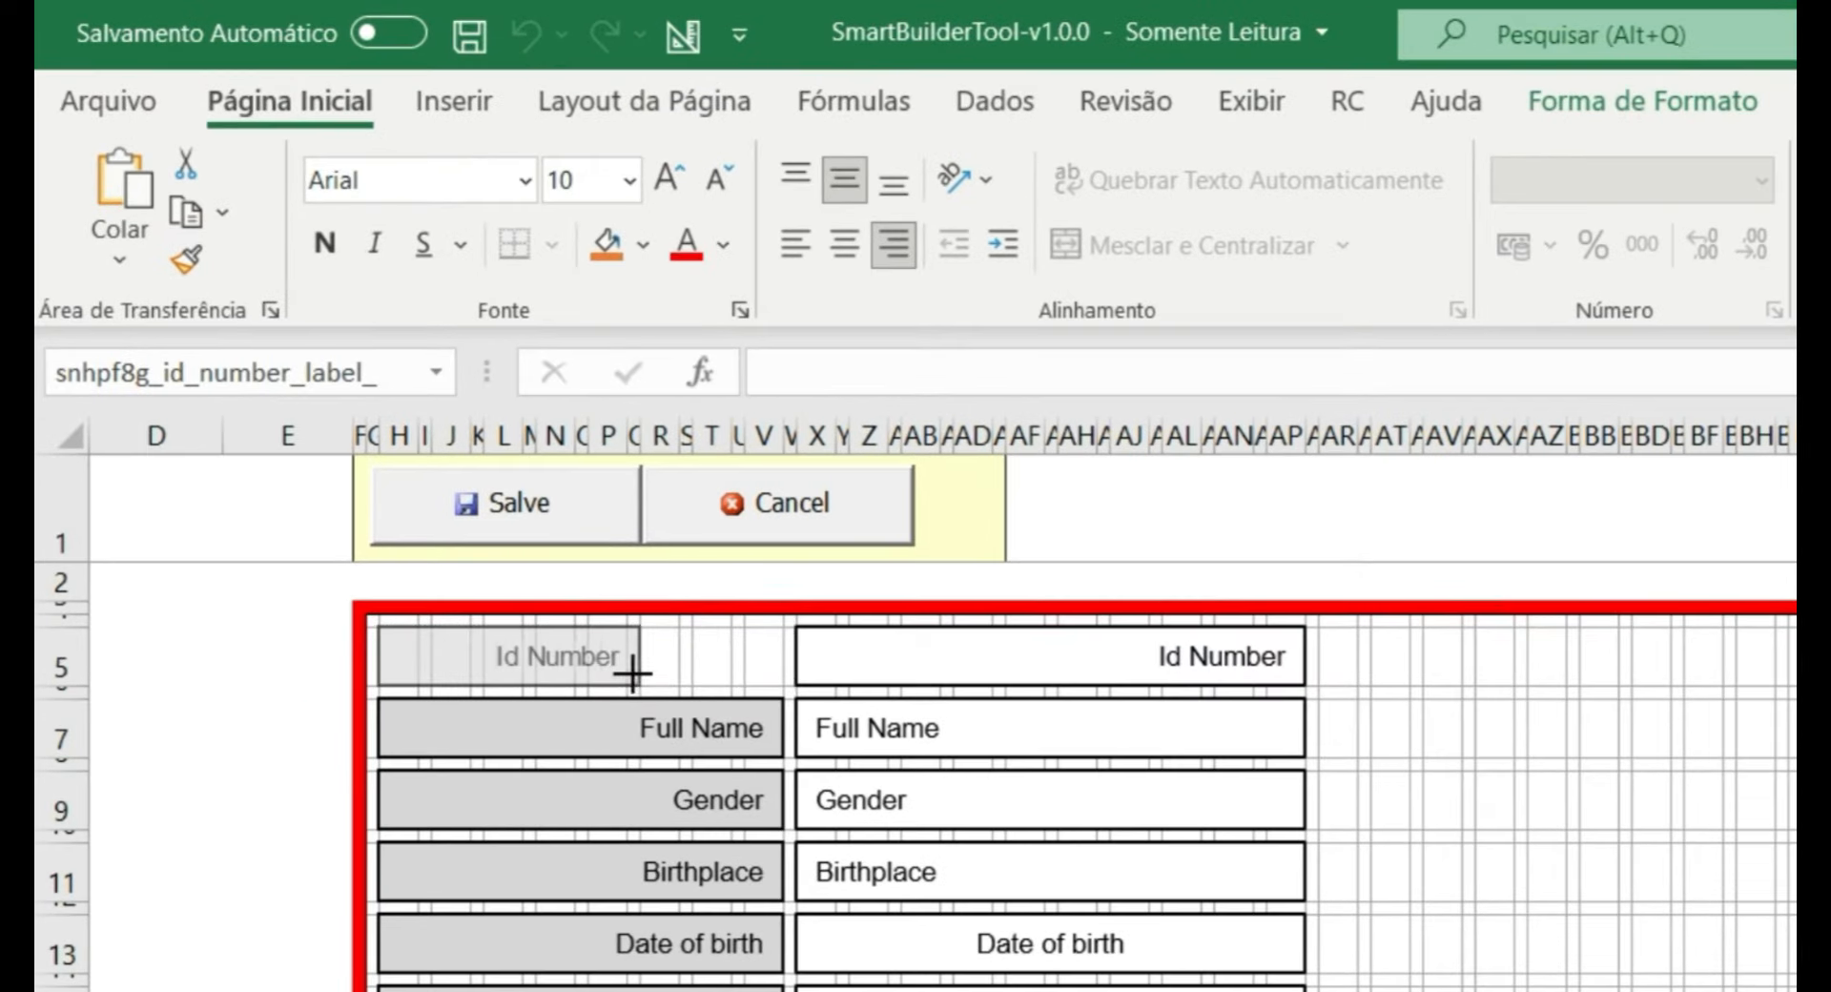
drag(632, 673, 572, 673)
click(846, 661)
drag(964, 630, 736, 627)
Narrow the Full Name, Gender, Birthplace and Date of birth labels together to match the width of the Id Number label
click(677, 727)
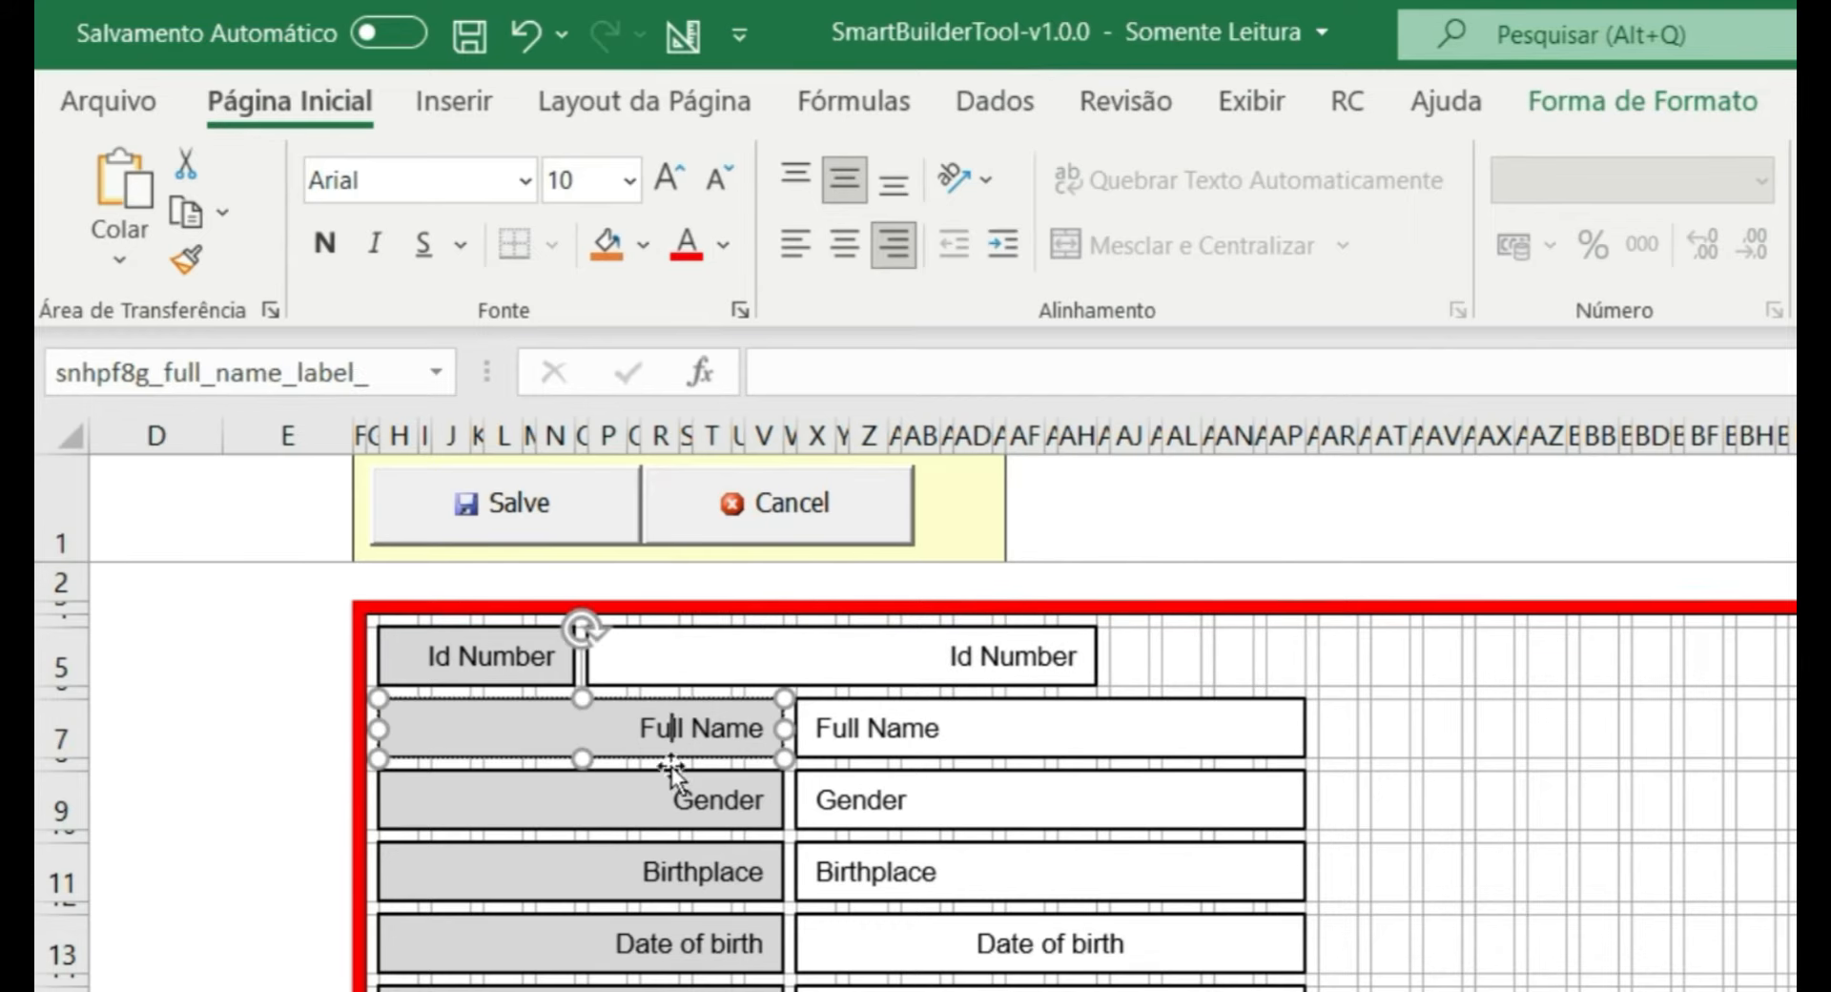
shift+click(672, 801)
shift+click(668, 873)
shift+click(668, 944)
drag(791, 734, 575, 742)
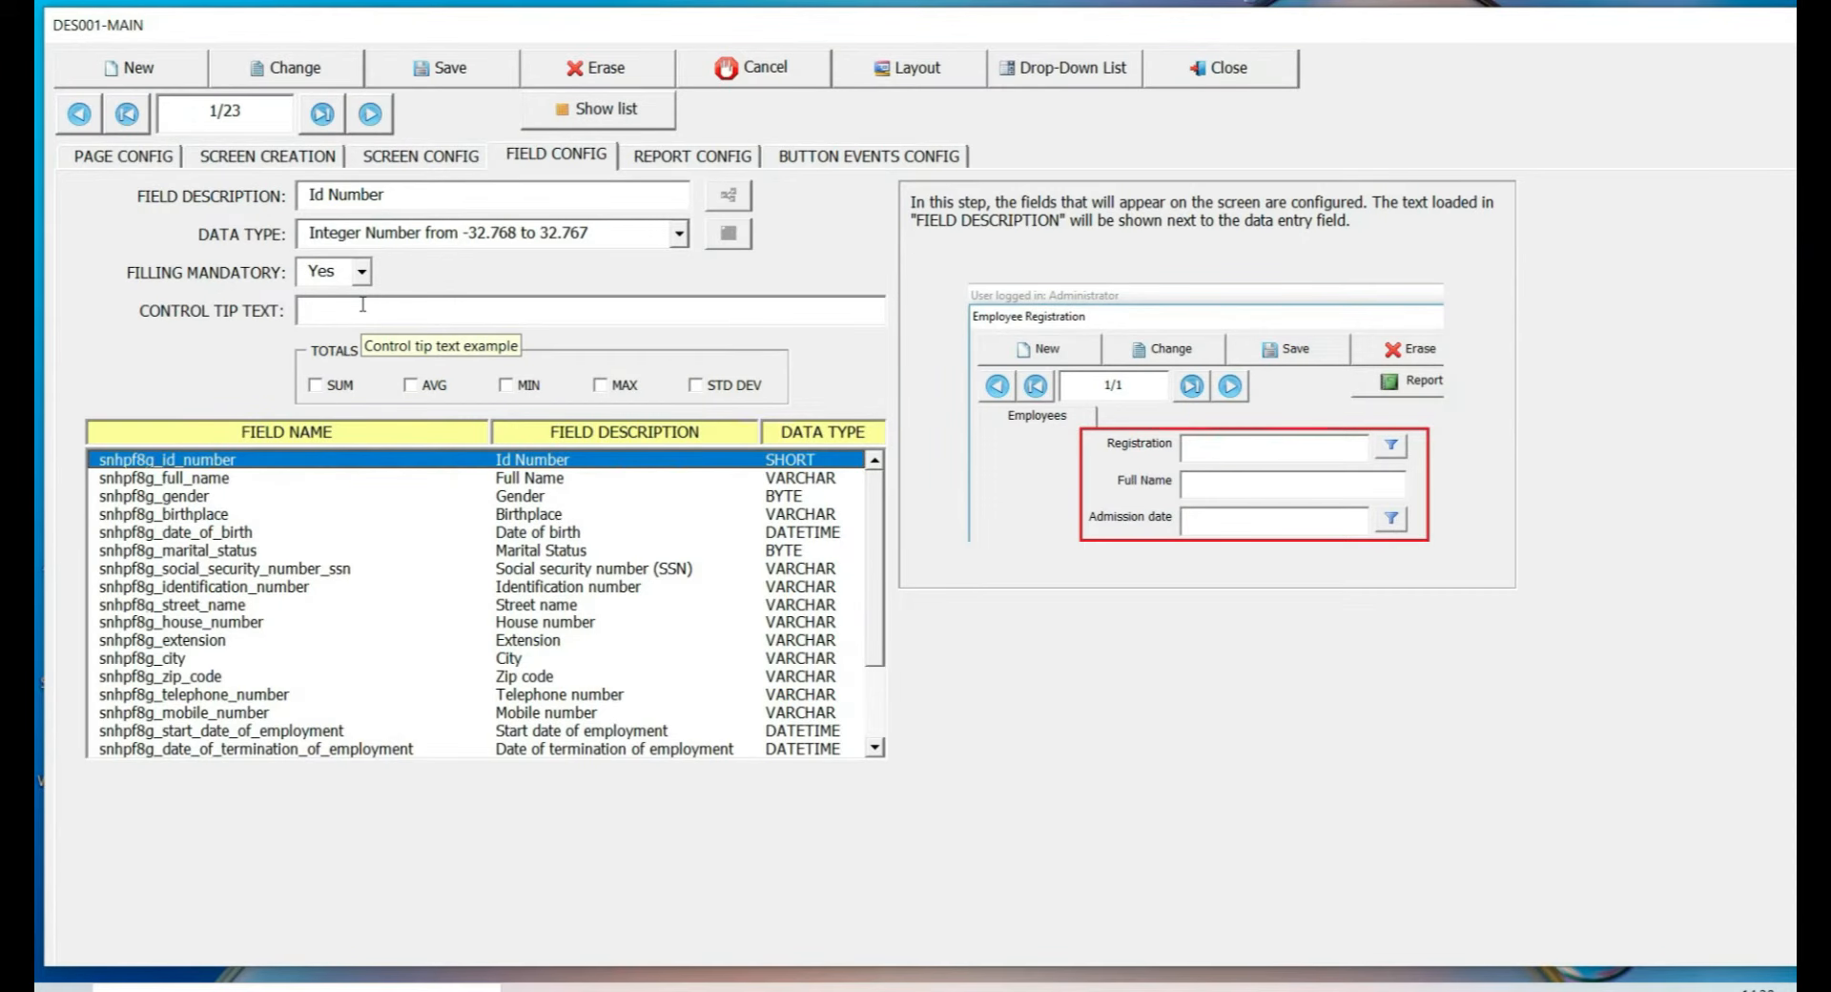
Open the Employee registration screen from the application's Employee page to review the arranged fields, and close it
click(1186, 82)
click(239, 145)
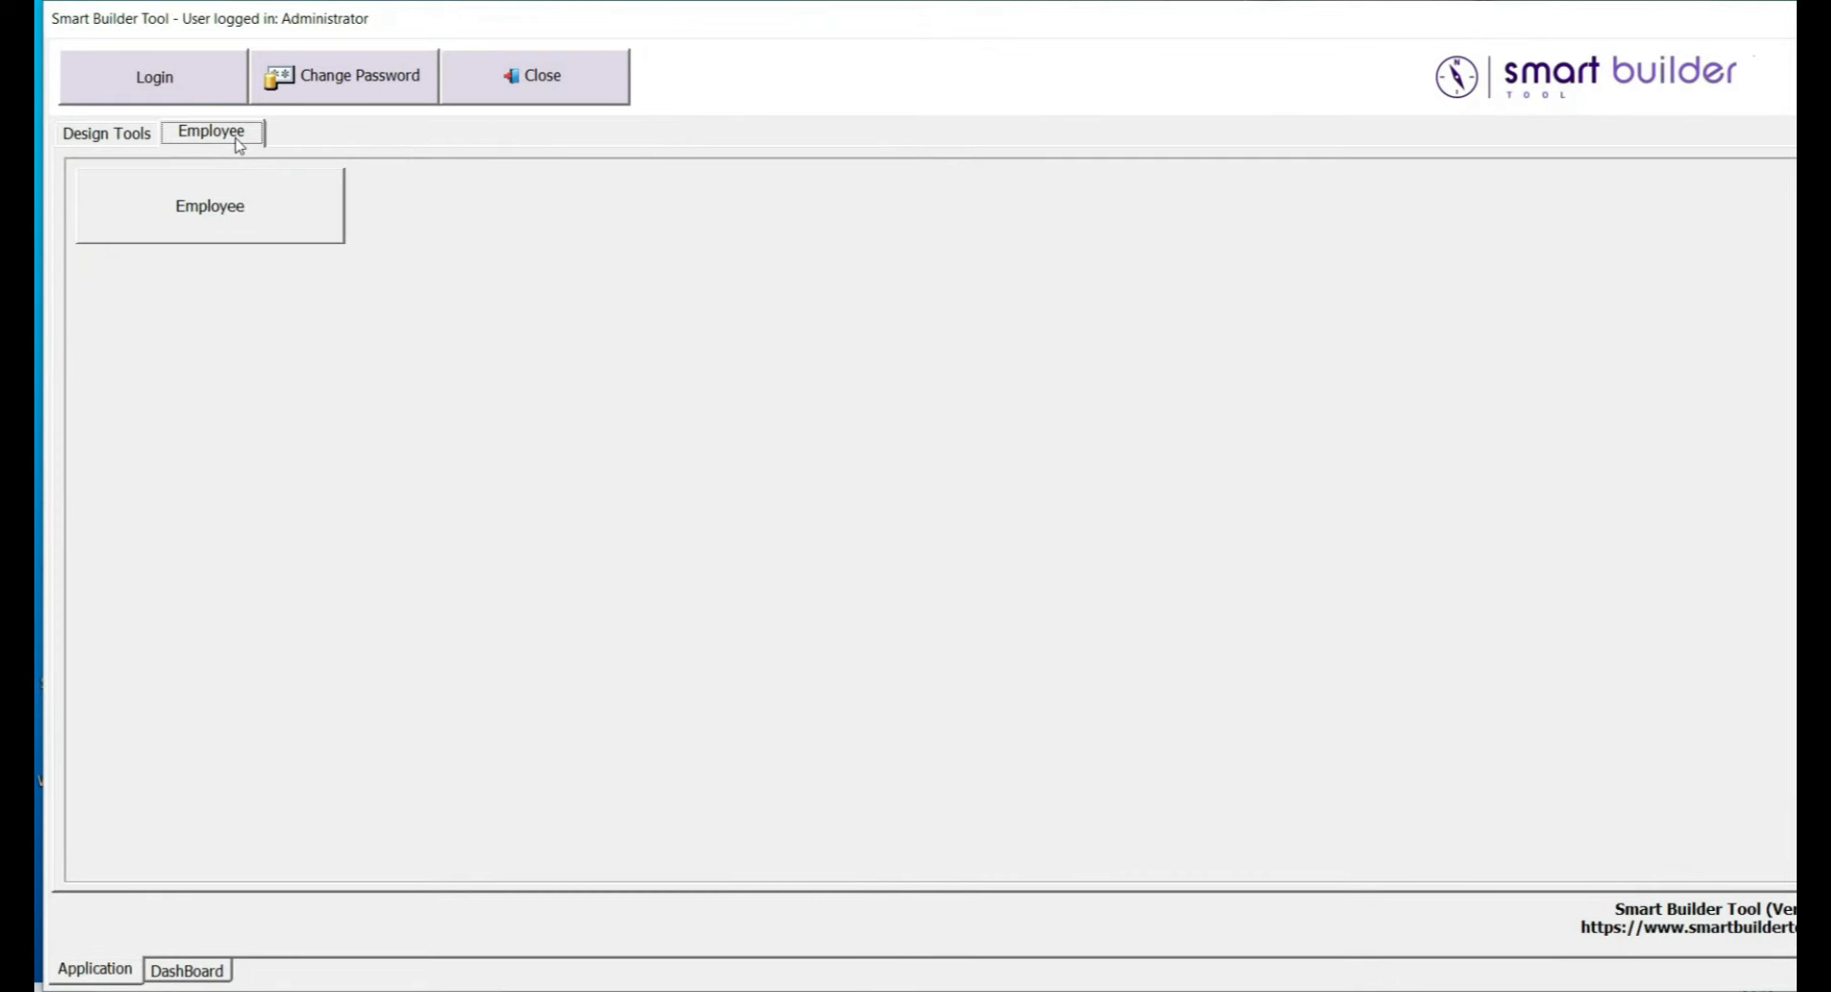
click(234, 213)
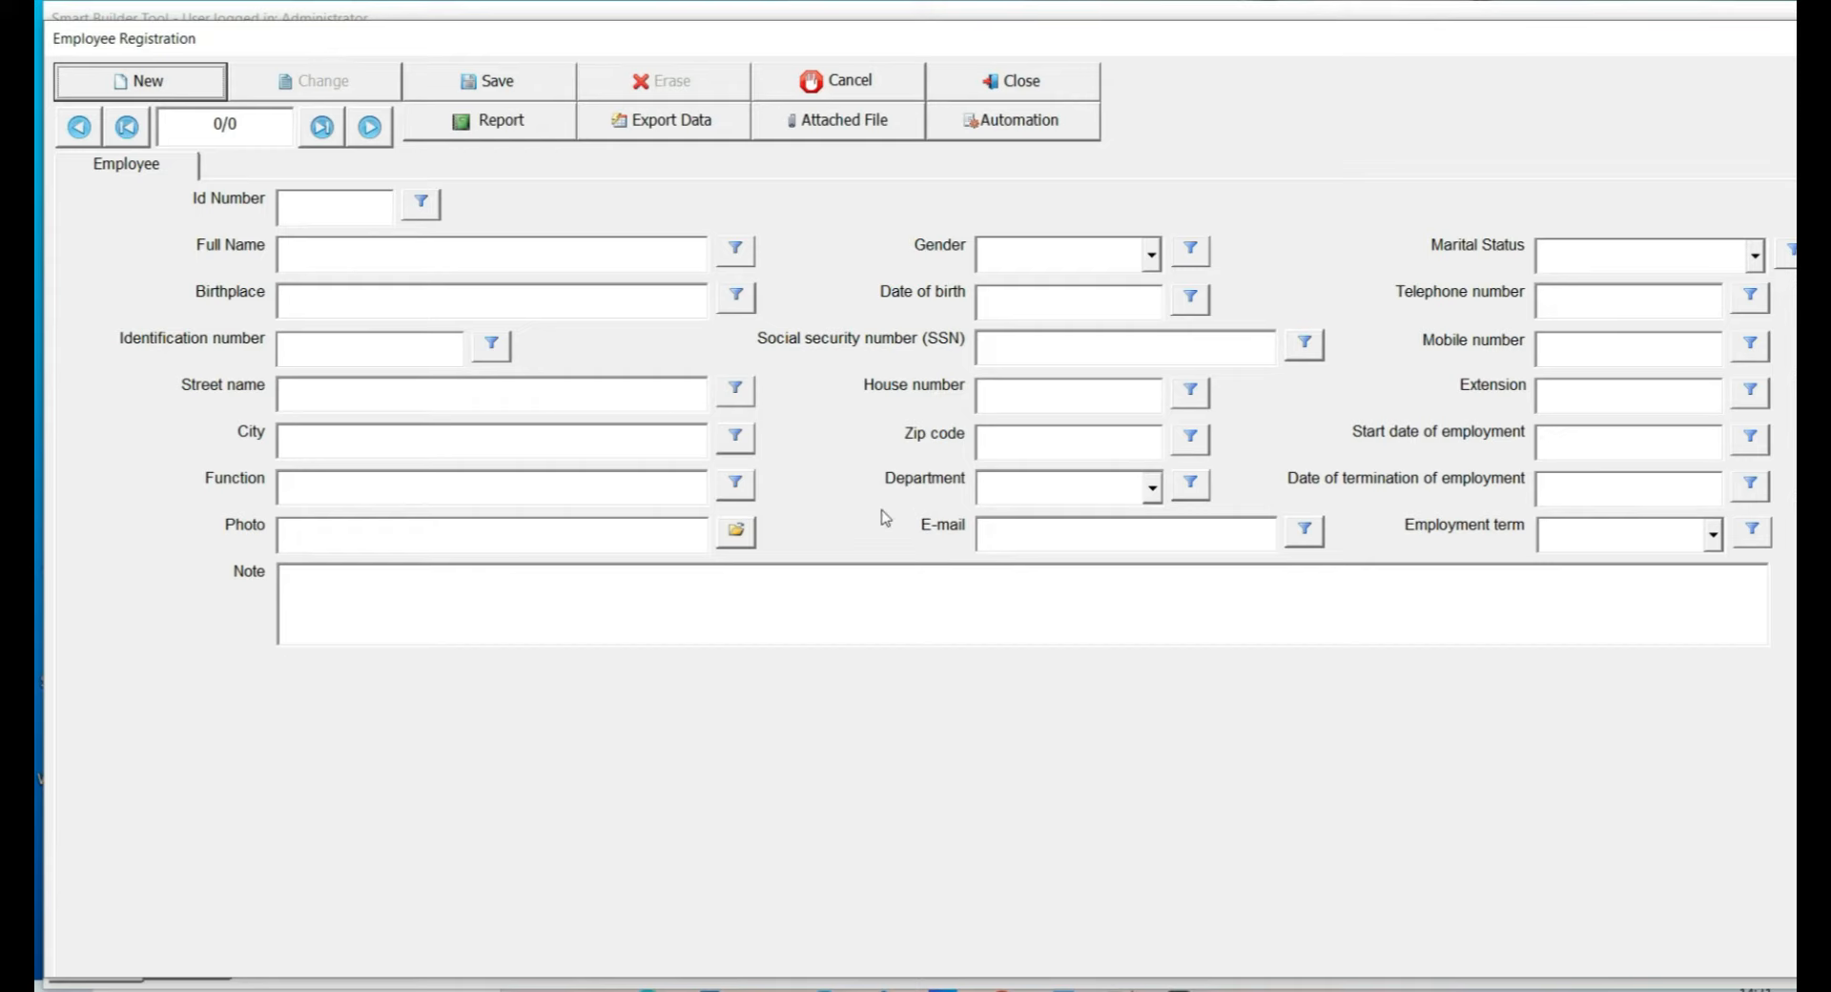
click(996, 92)
Return to the screen design's field configuration and open the settings for the fields shown in the list
click(108, 136)
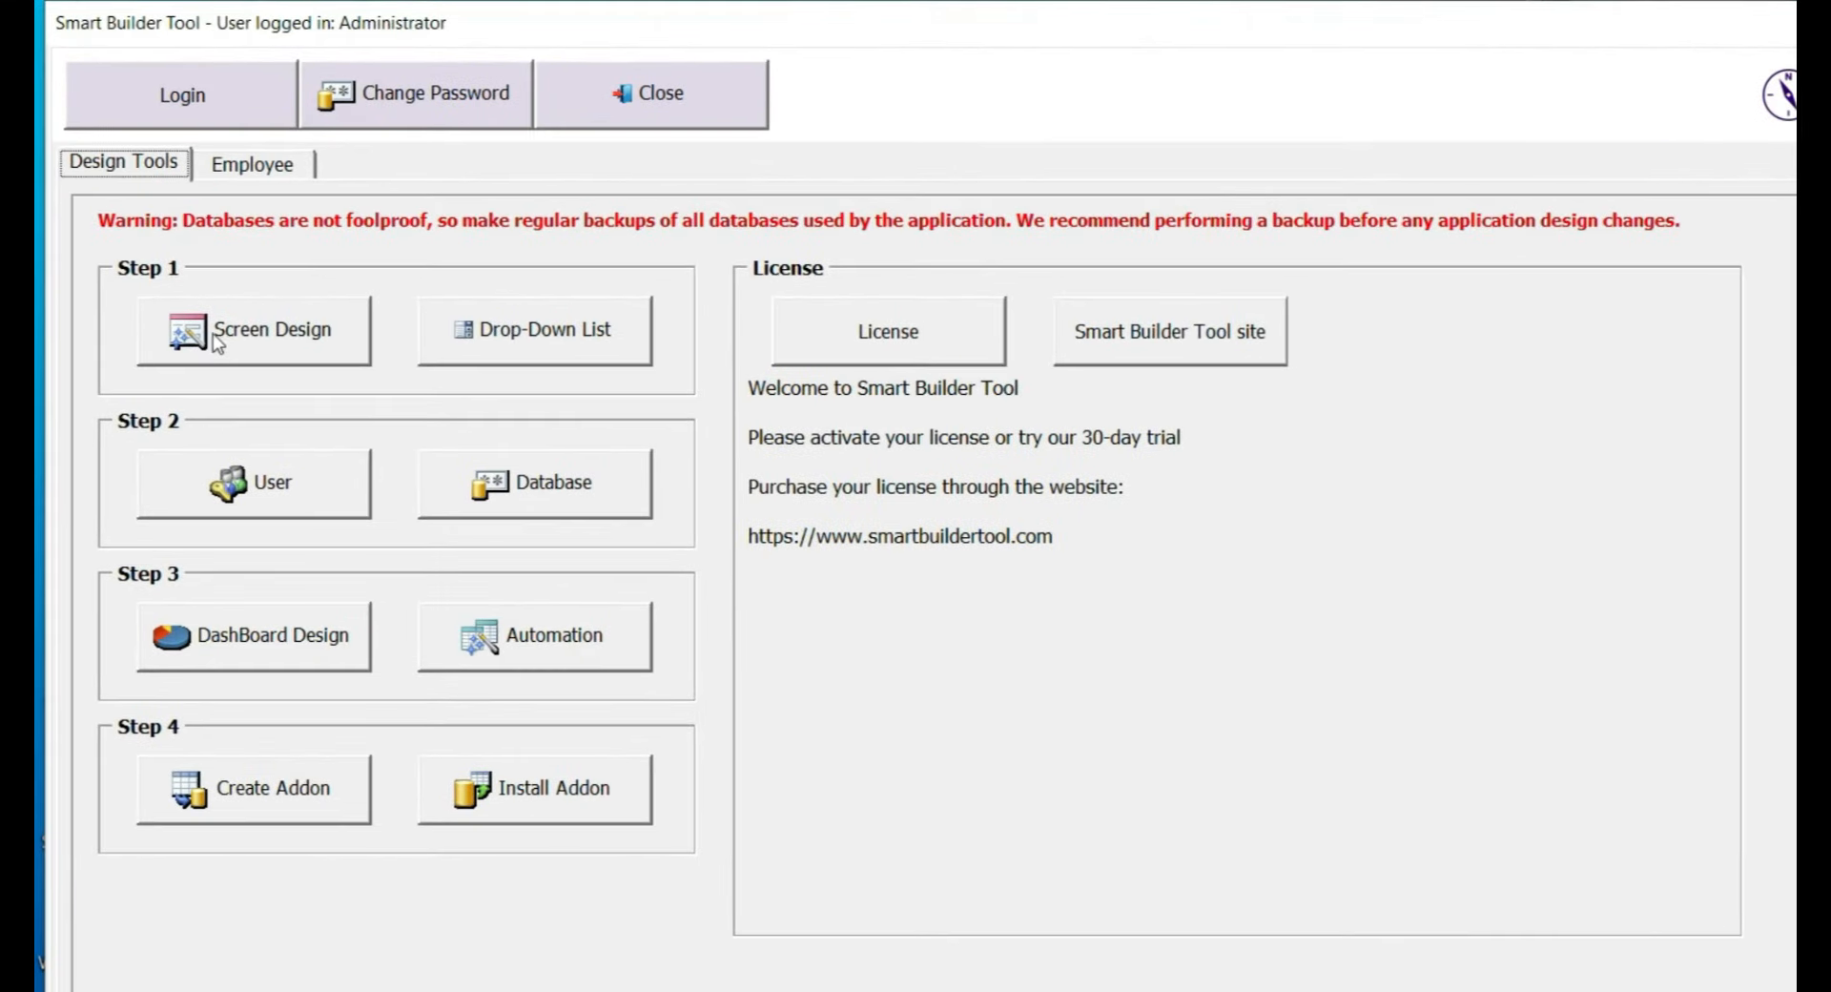
click(213, 338)
click(658, 195)
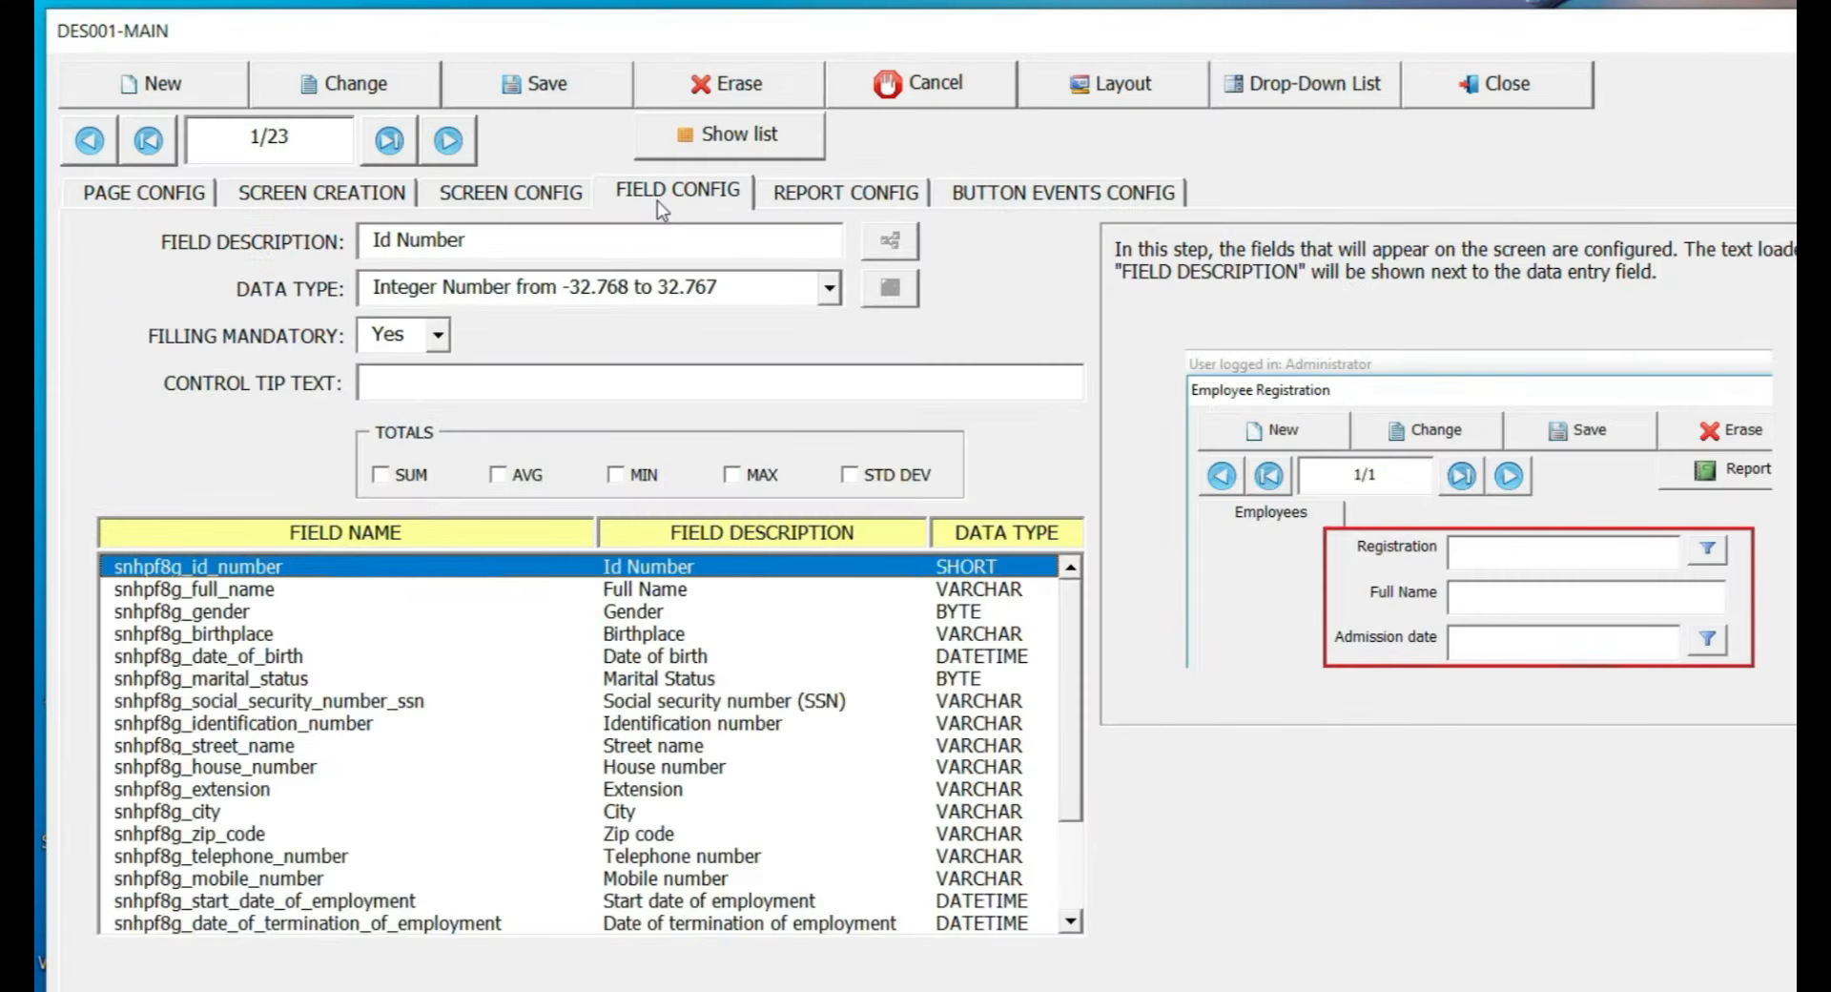
click(685, 143)
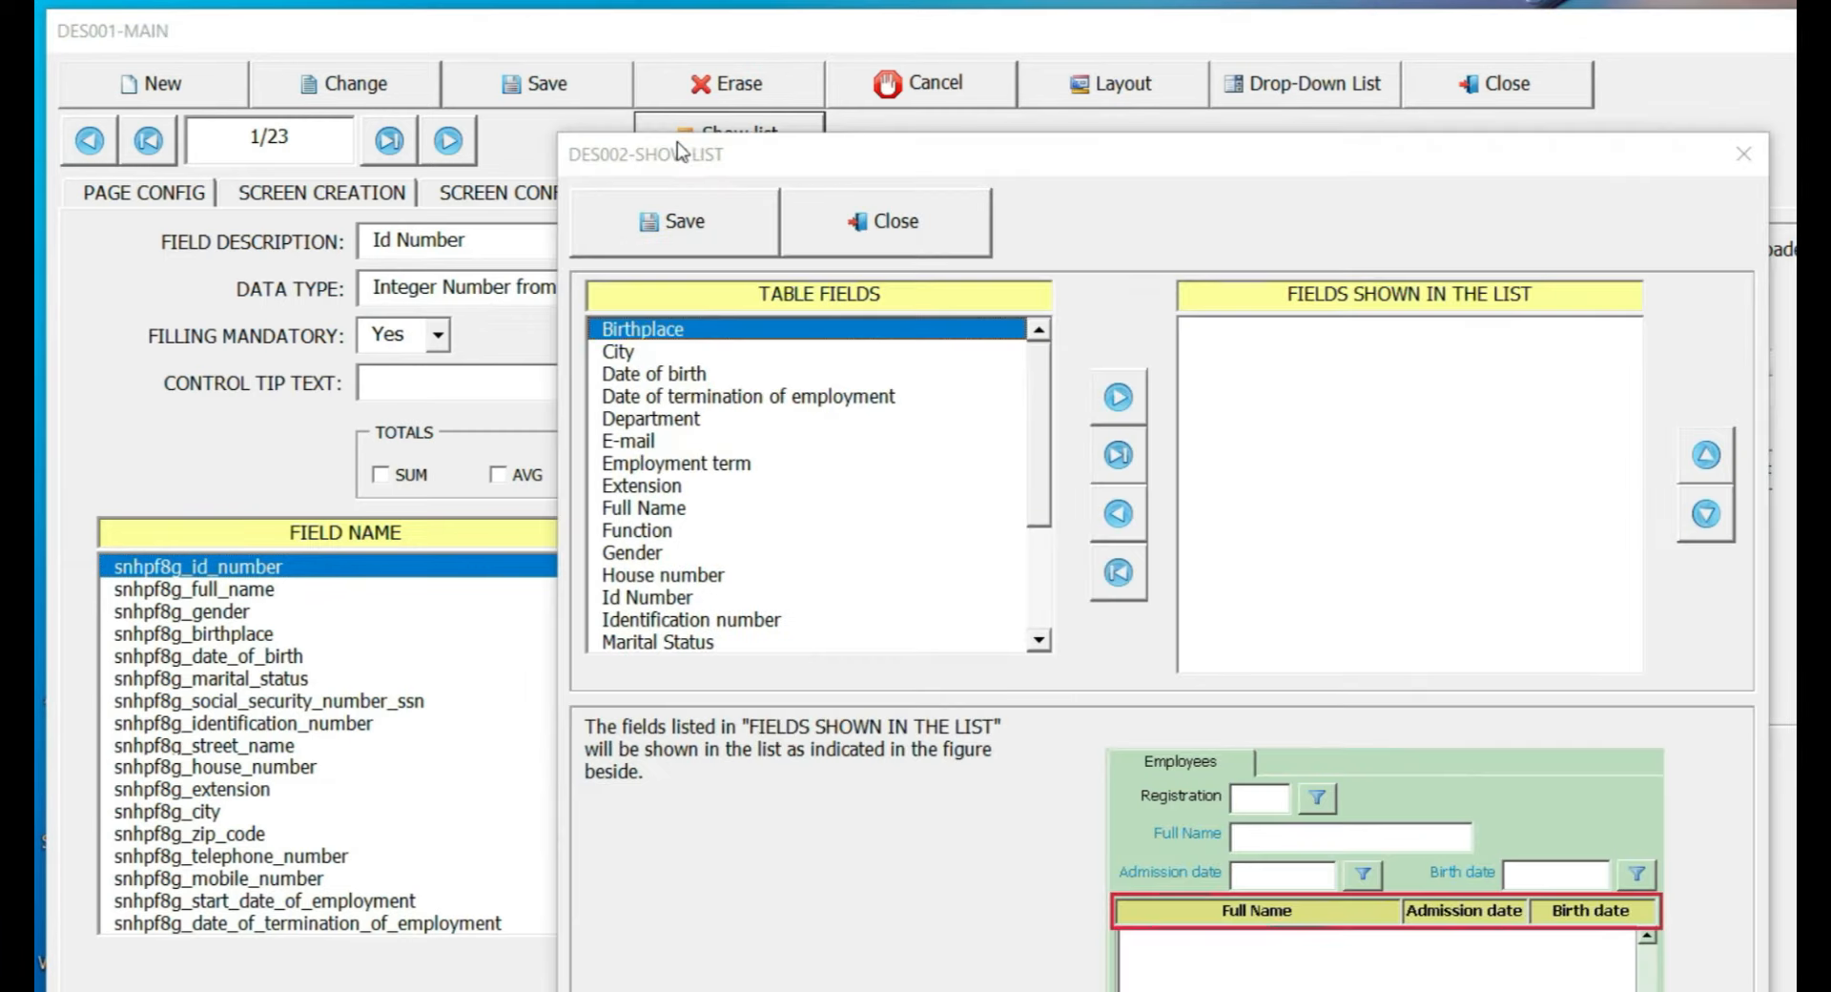
Add Id Number, Full Name, Date of birth, Function, Department, Mobile number and E-mail to the shown list fields, and save
double_click(630, 598)
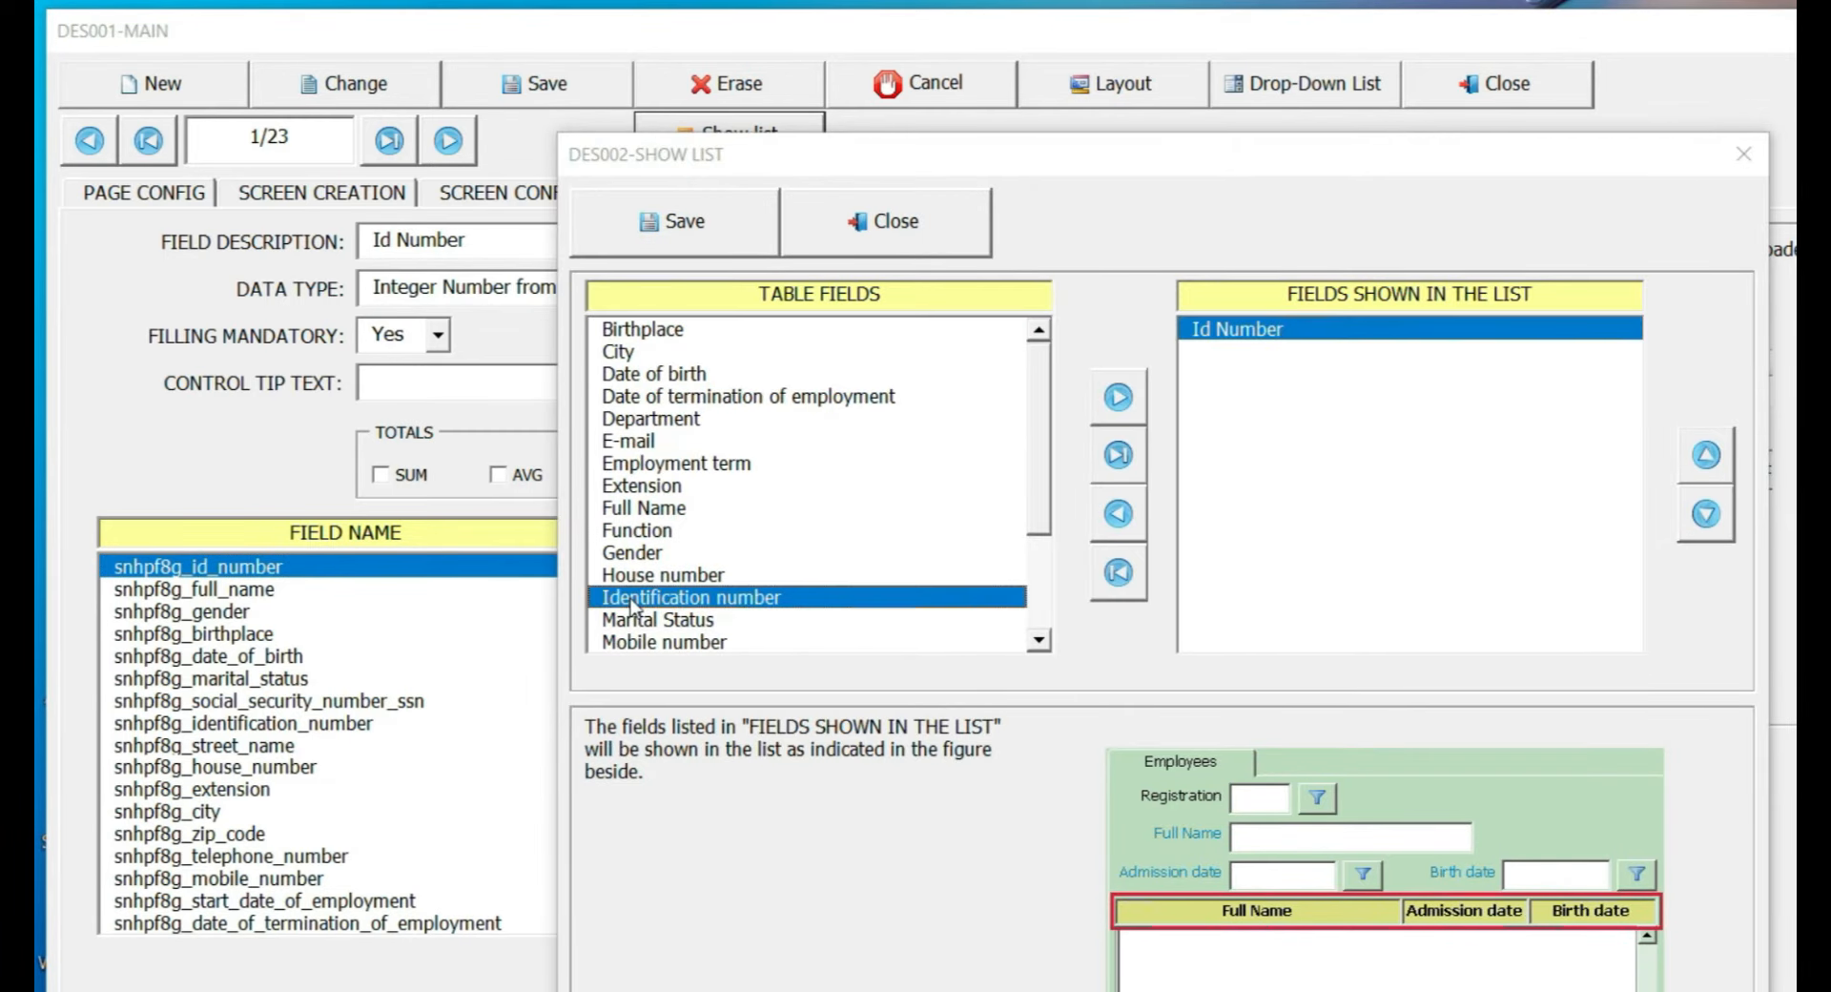
double_click(640, 509)
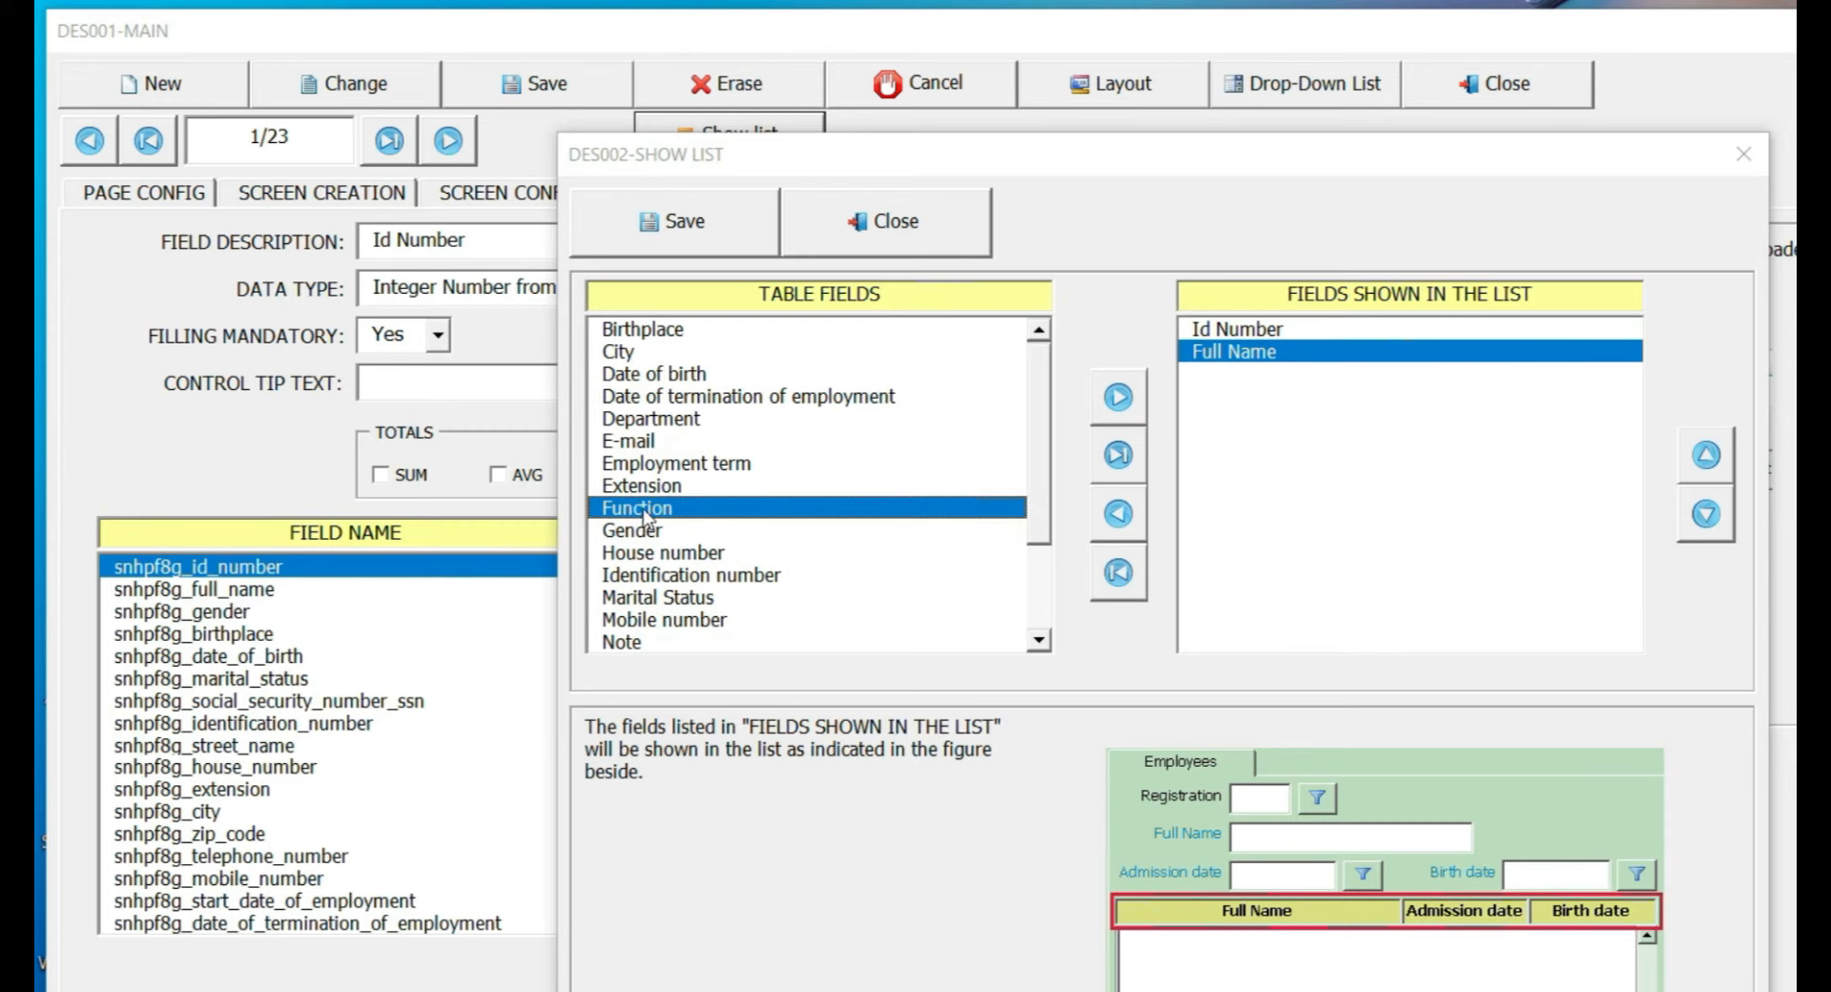
double_click(681, 375)
double_click(656, 486)
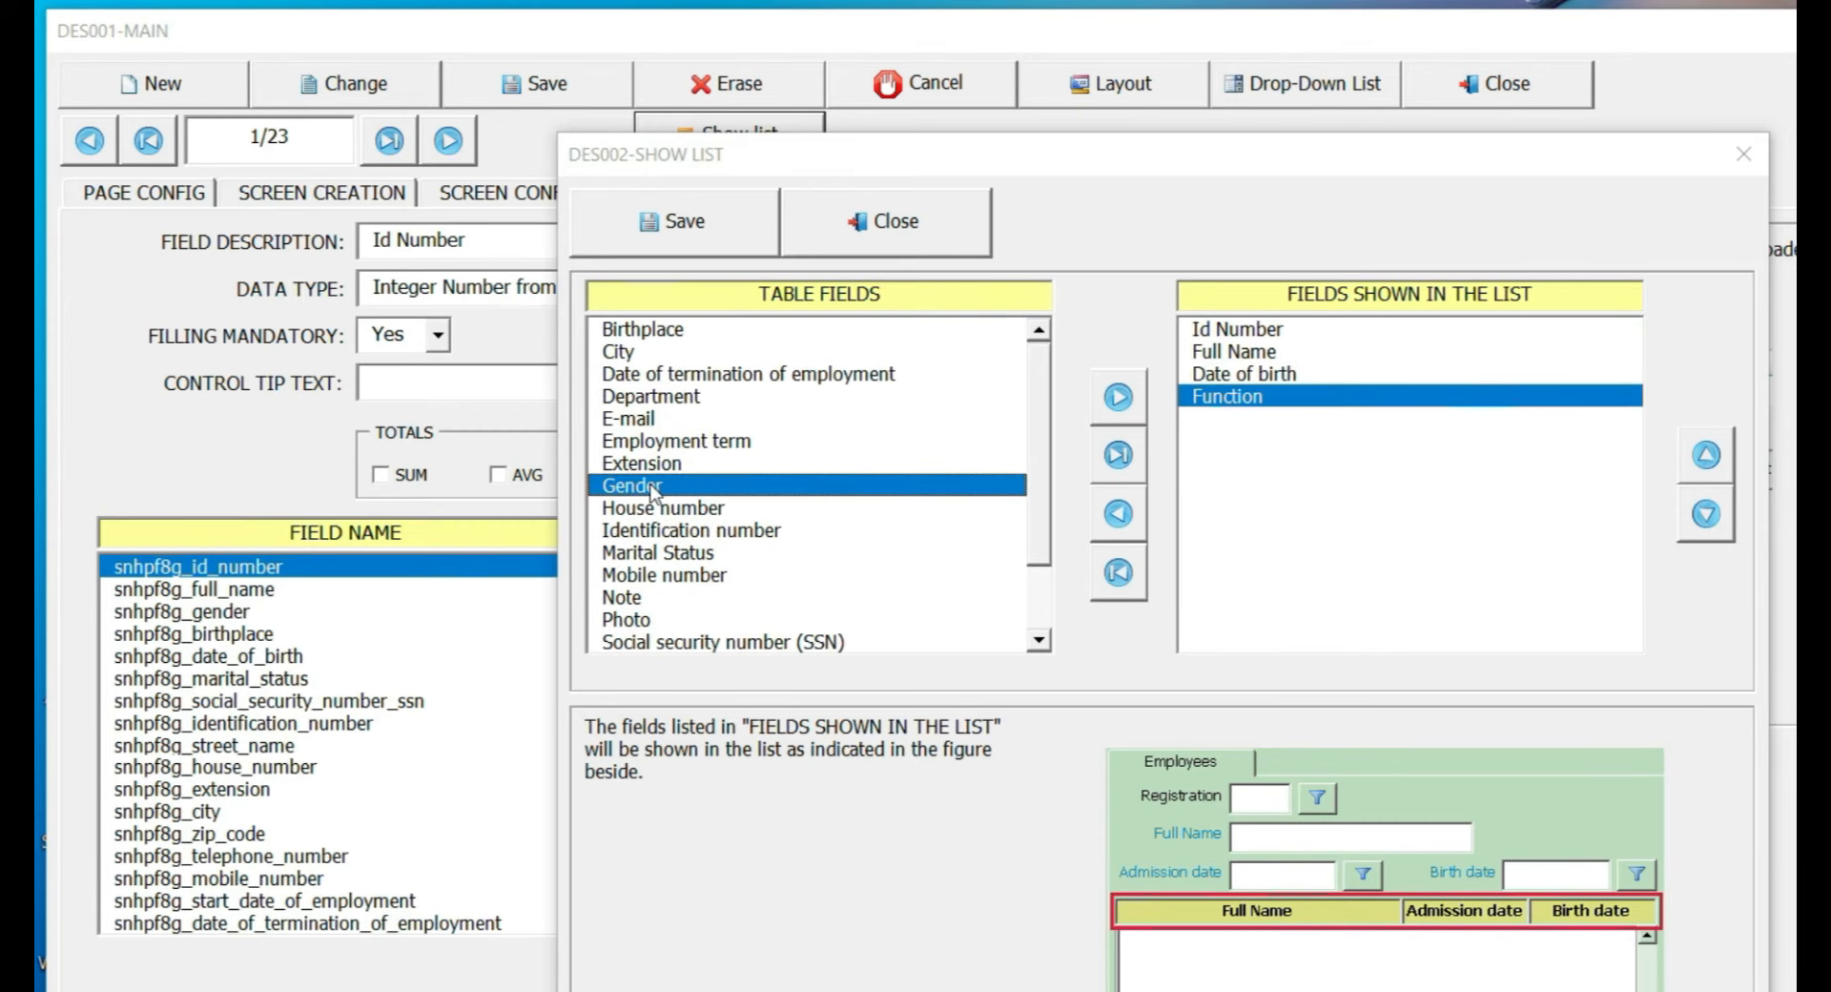
double_click(652, 397)
double_click(648, 553)
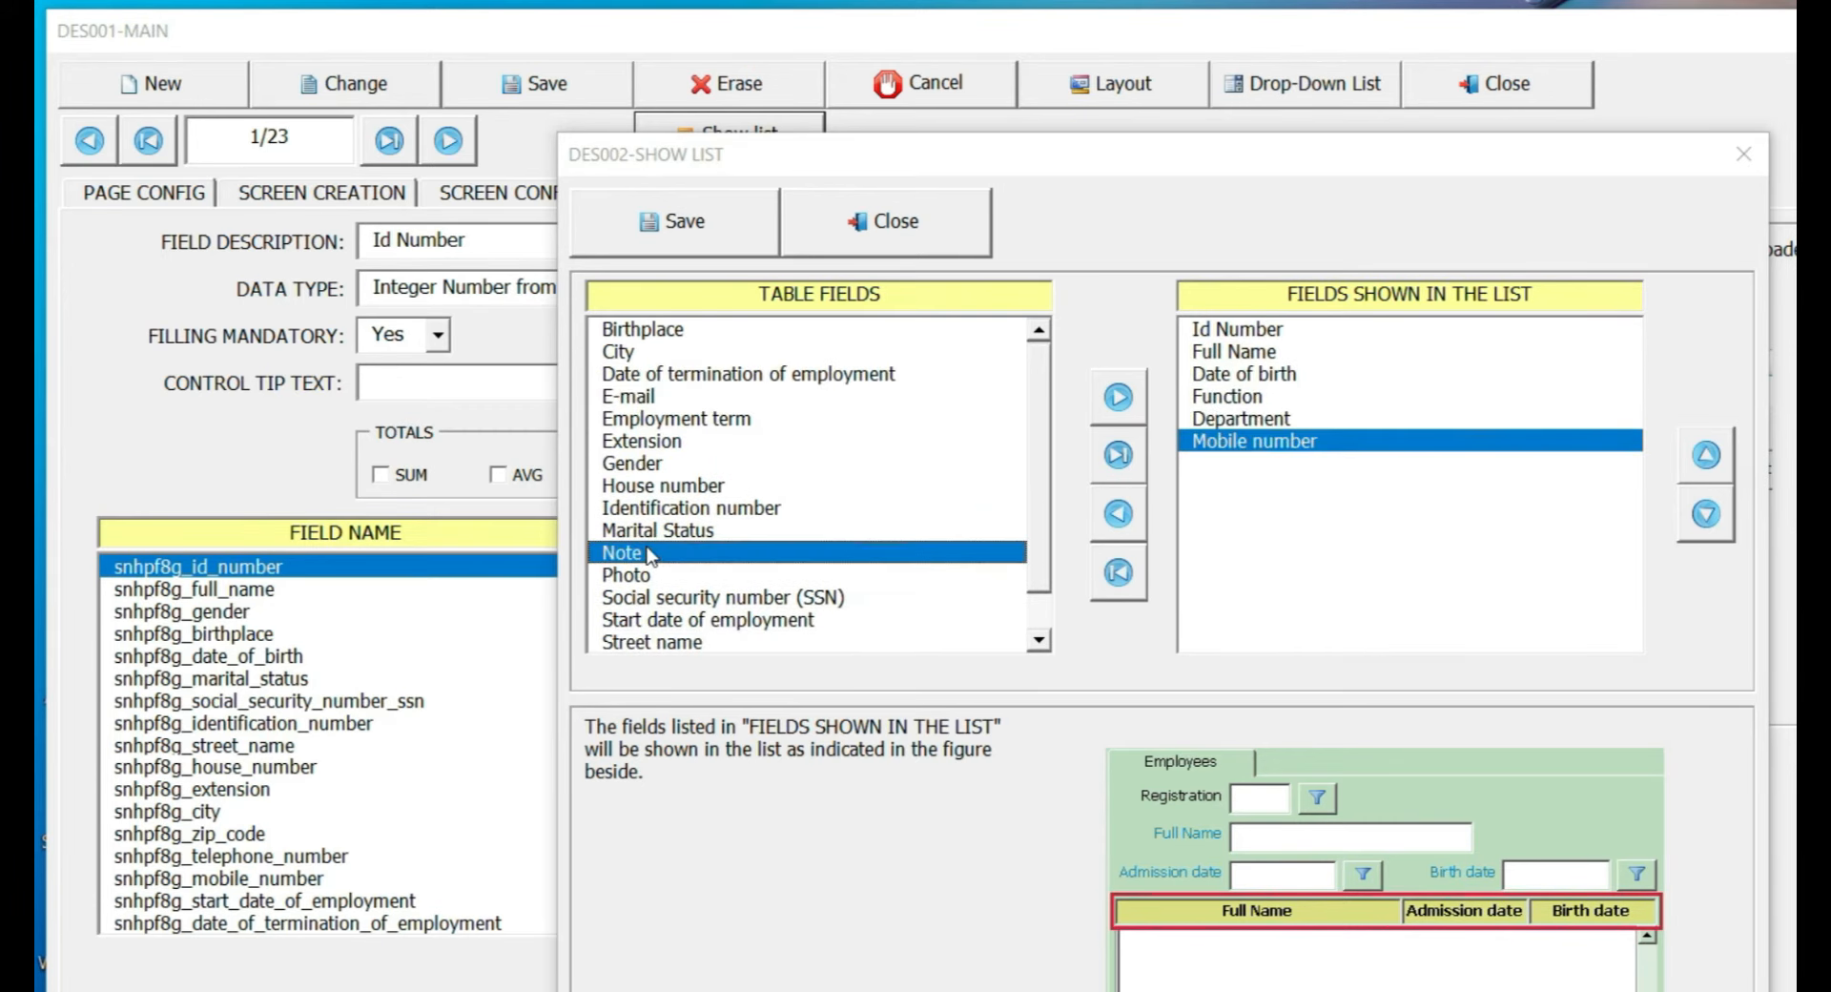
double_click(654, 396)
click(682, 231)
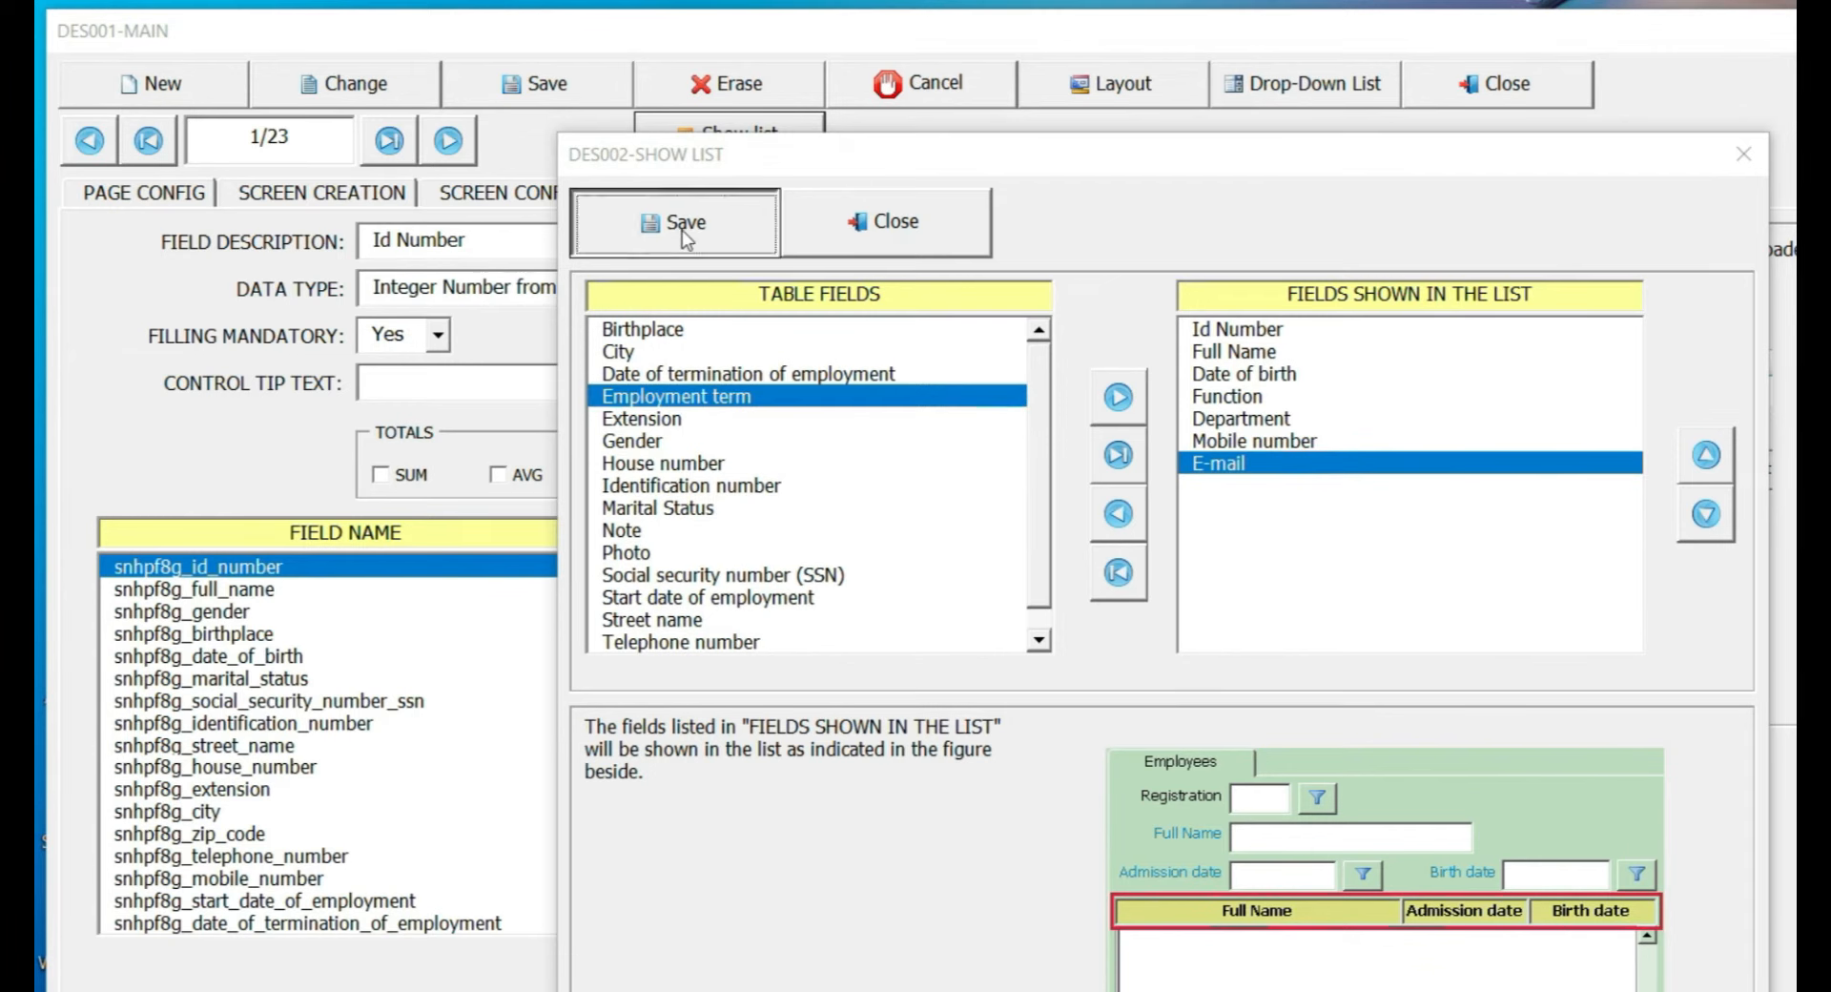
key(Return)
click(829, 231)
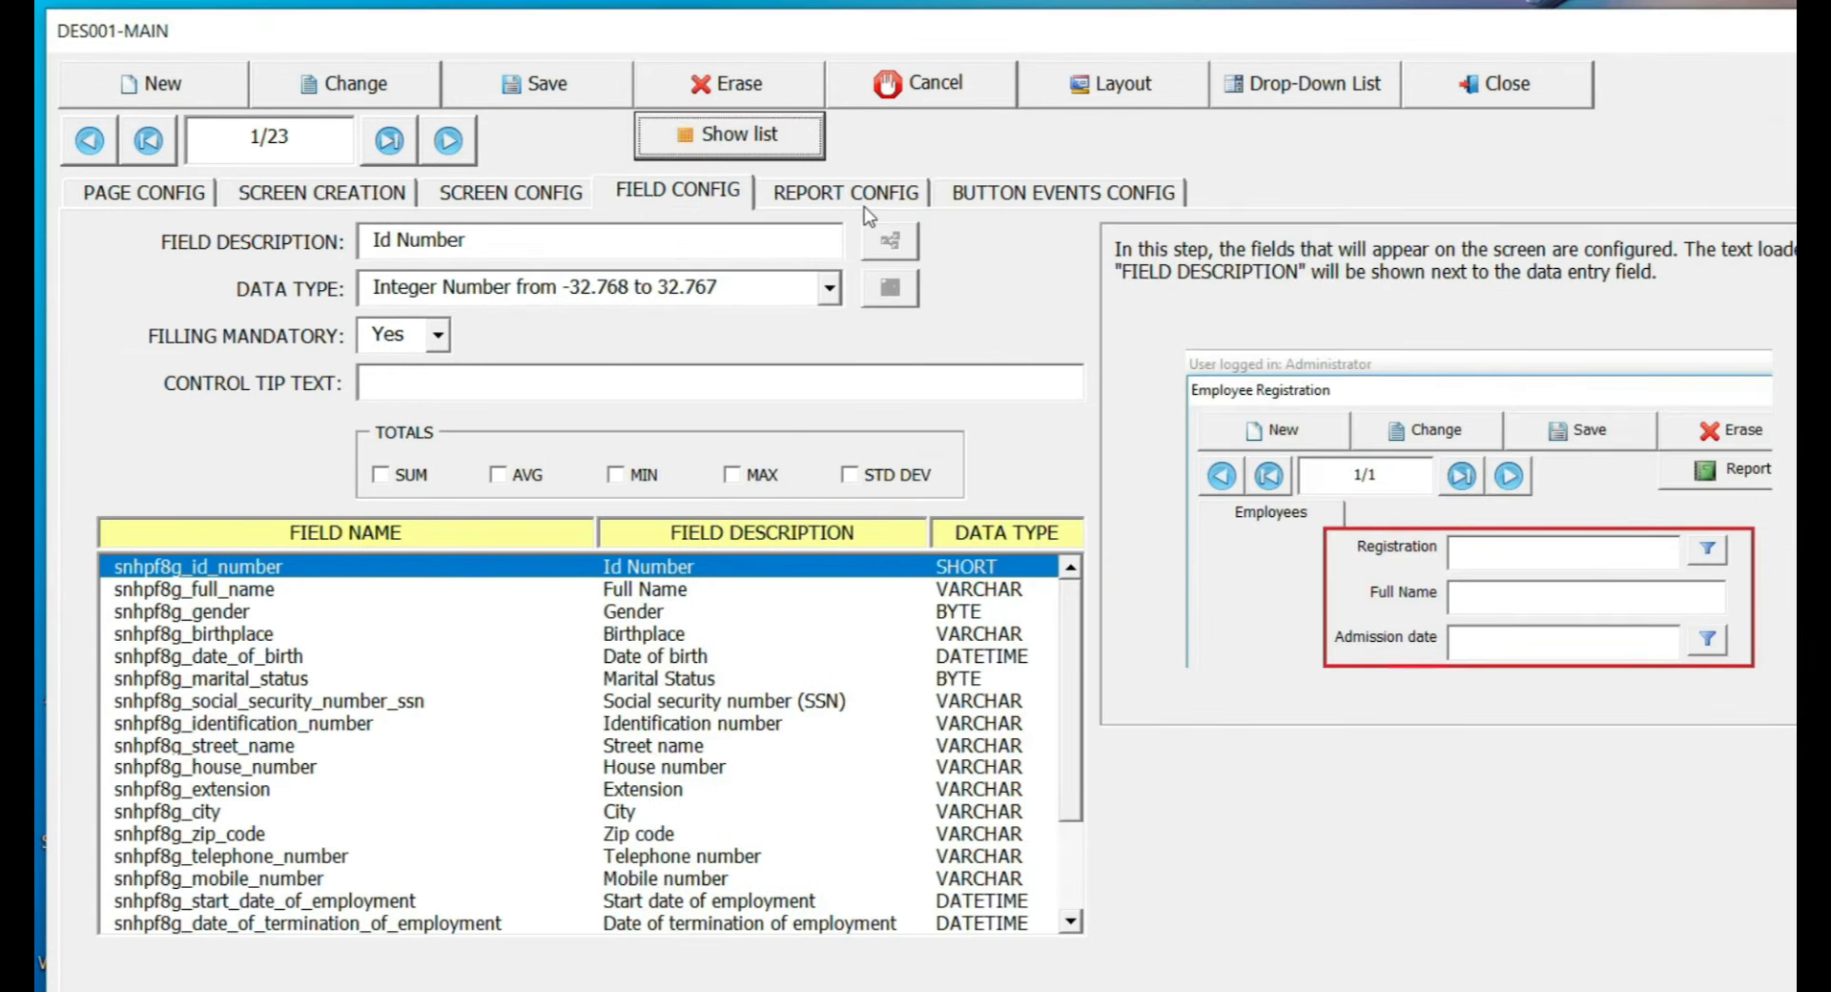
In the screen layout, stretch the employee list box down to the lower border and across the full form width, and save
click(1087, 95)
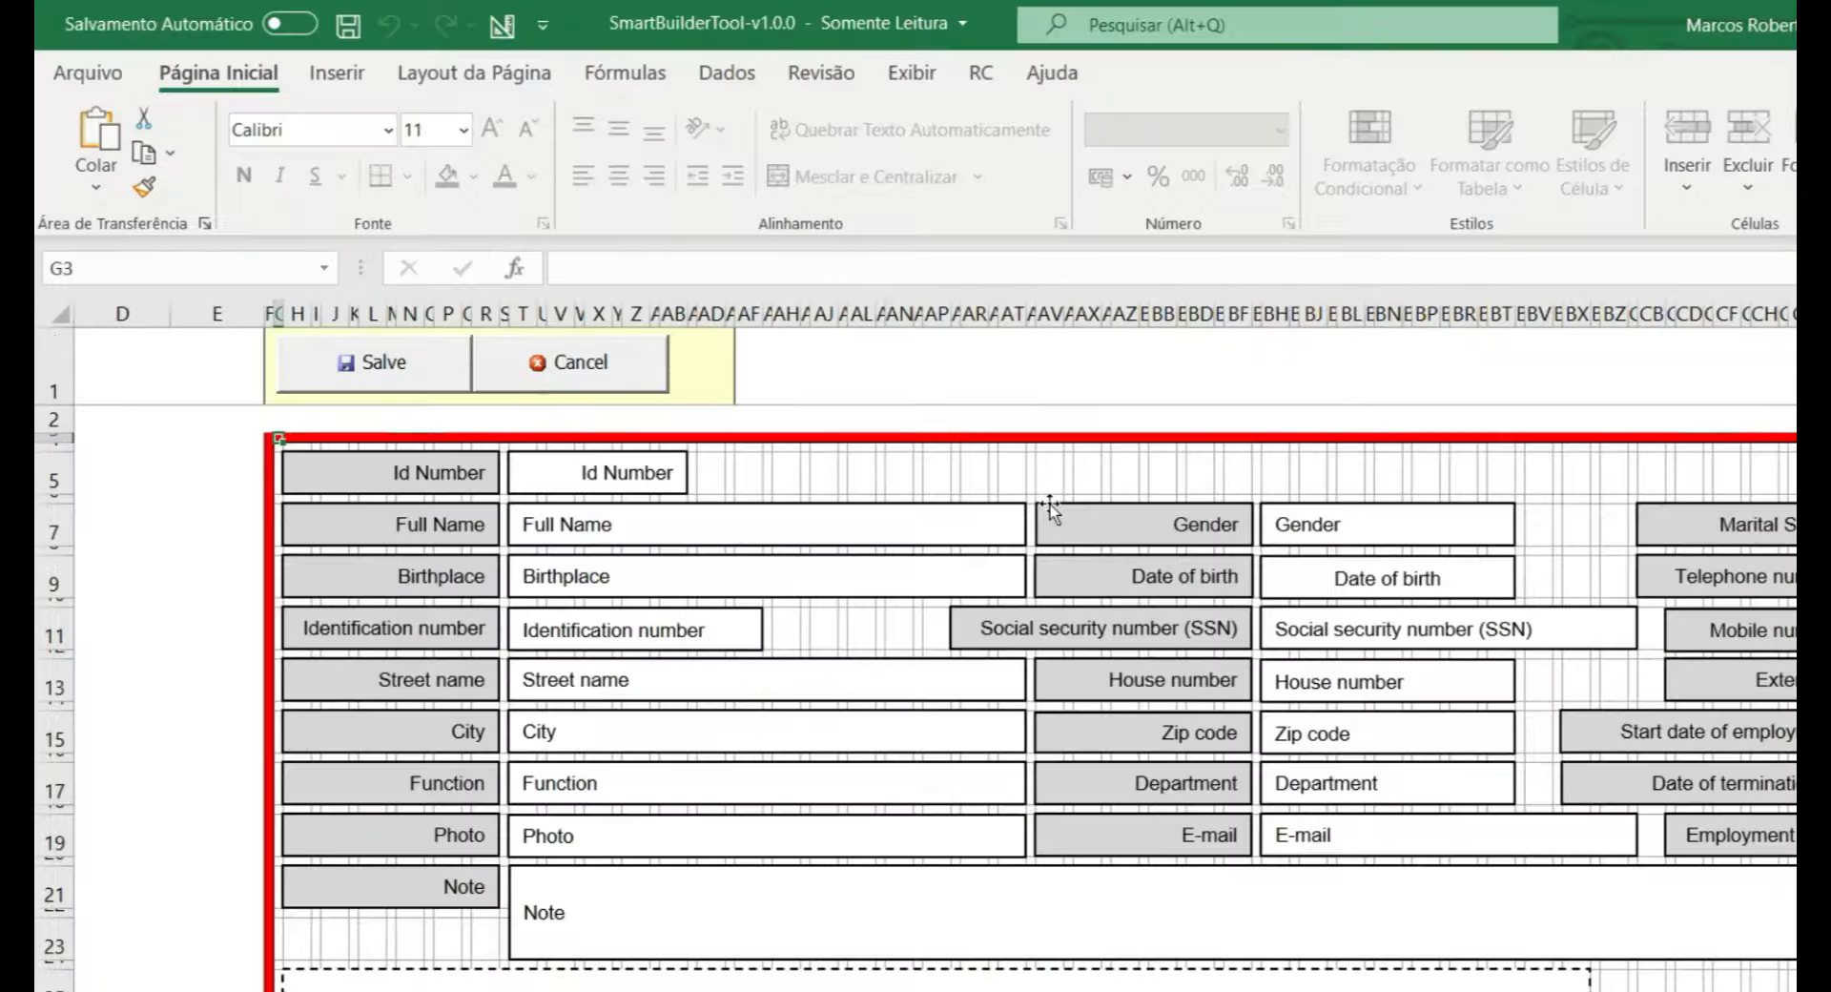
scroll(966, 755, down, 5)
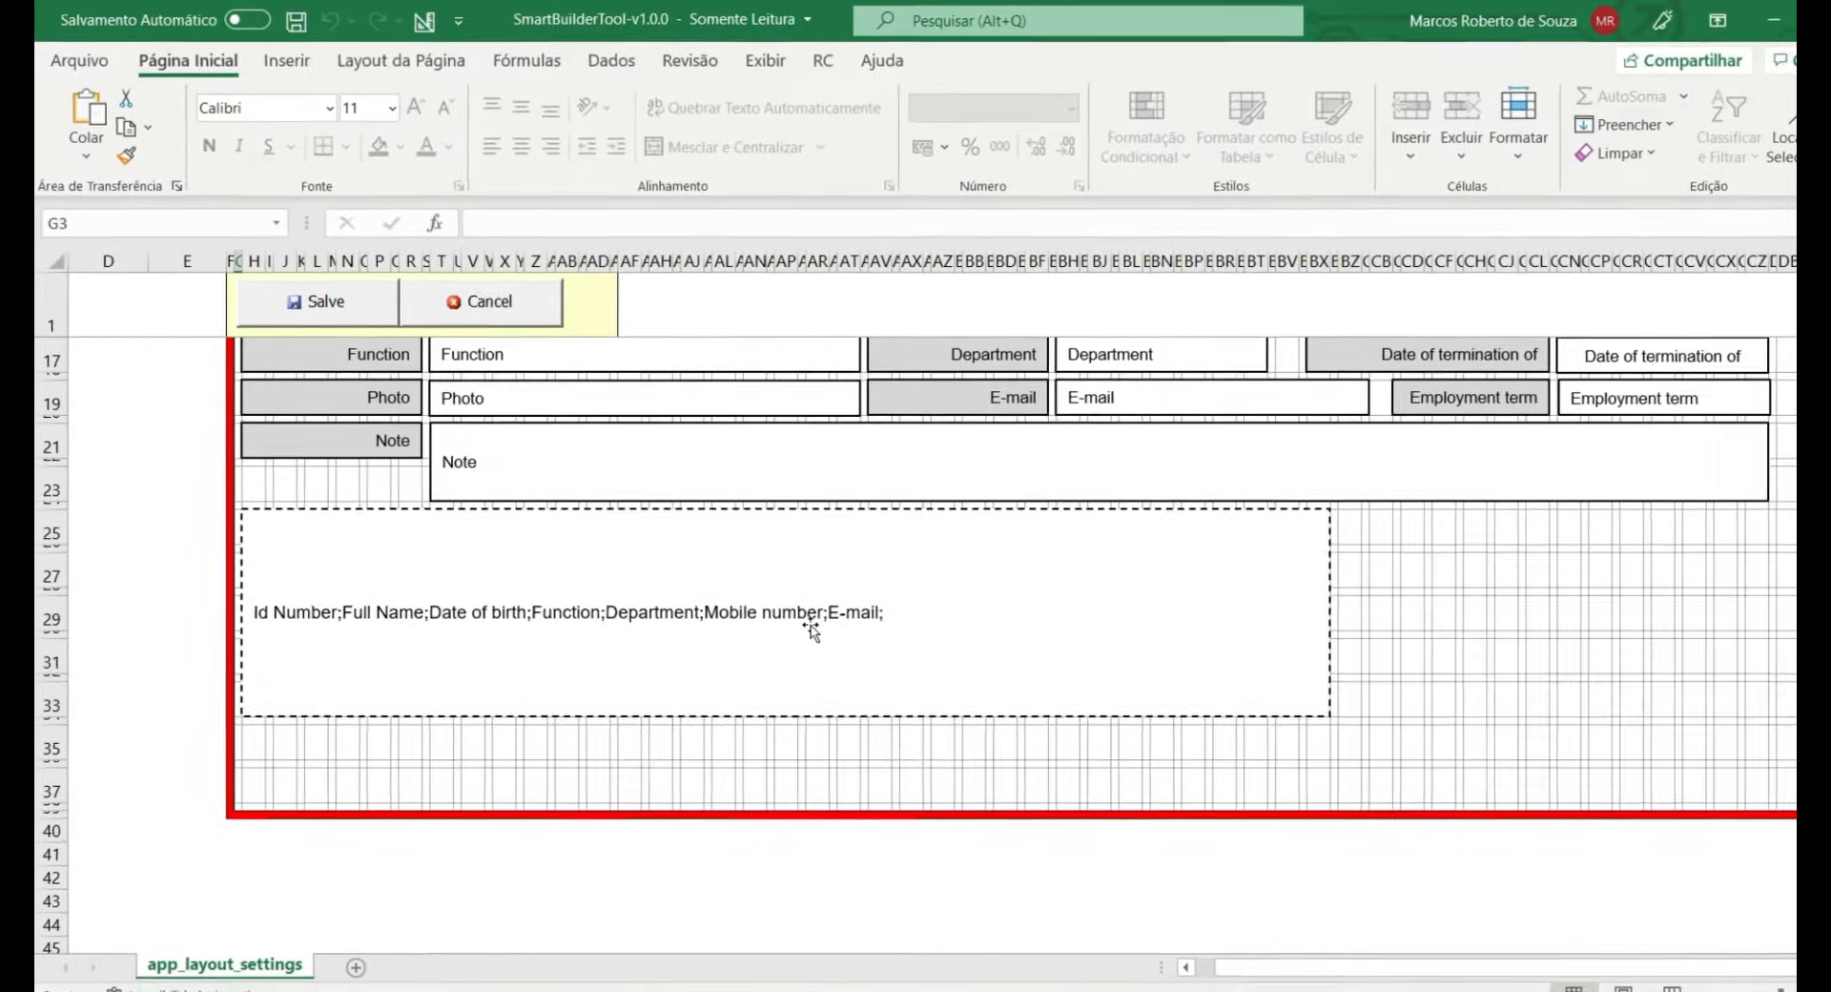
click(812, 629)
drag(786, 715, 764, 778)
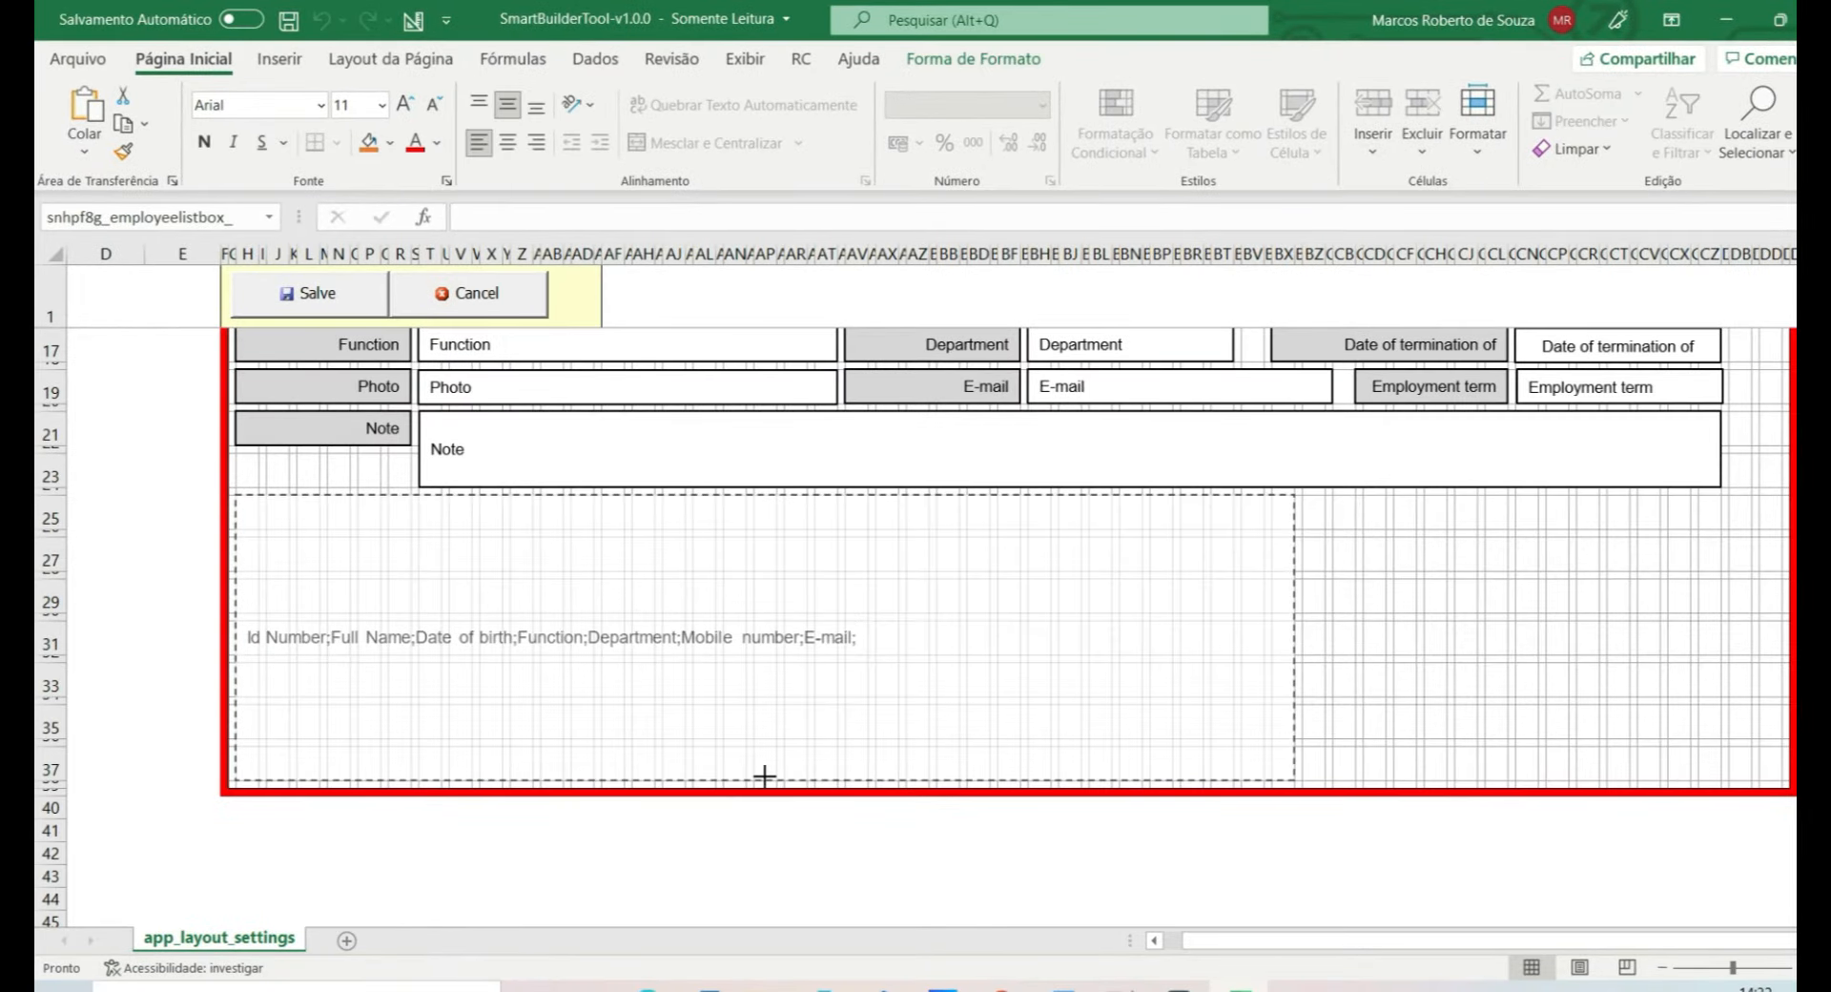
drag(1293, 637, 1778, 628)
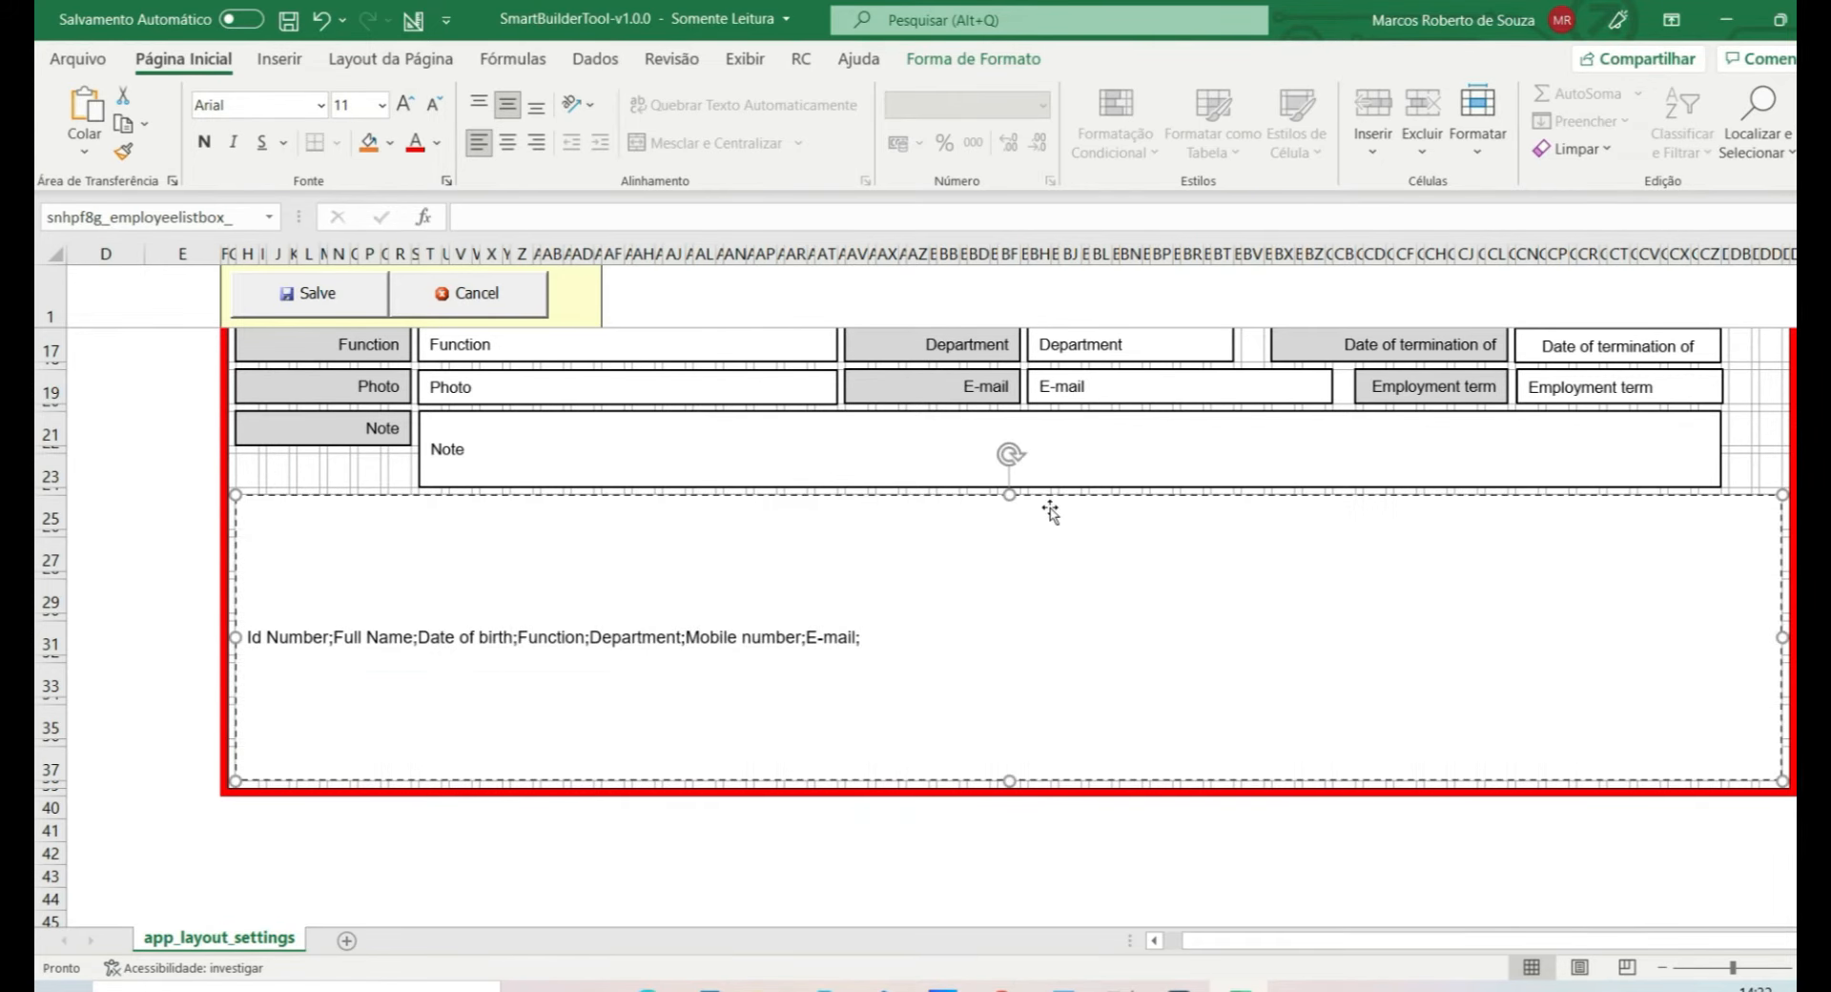
scroll(934, 495, up, 4)
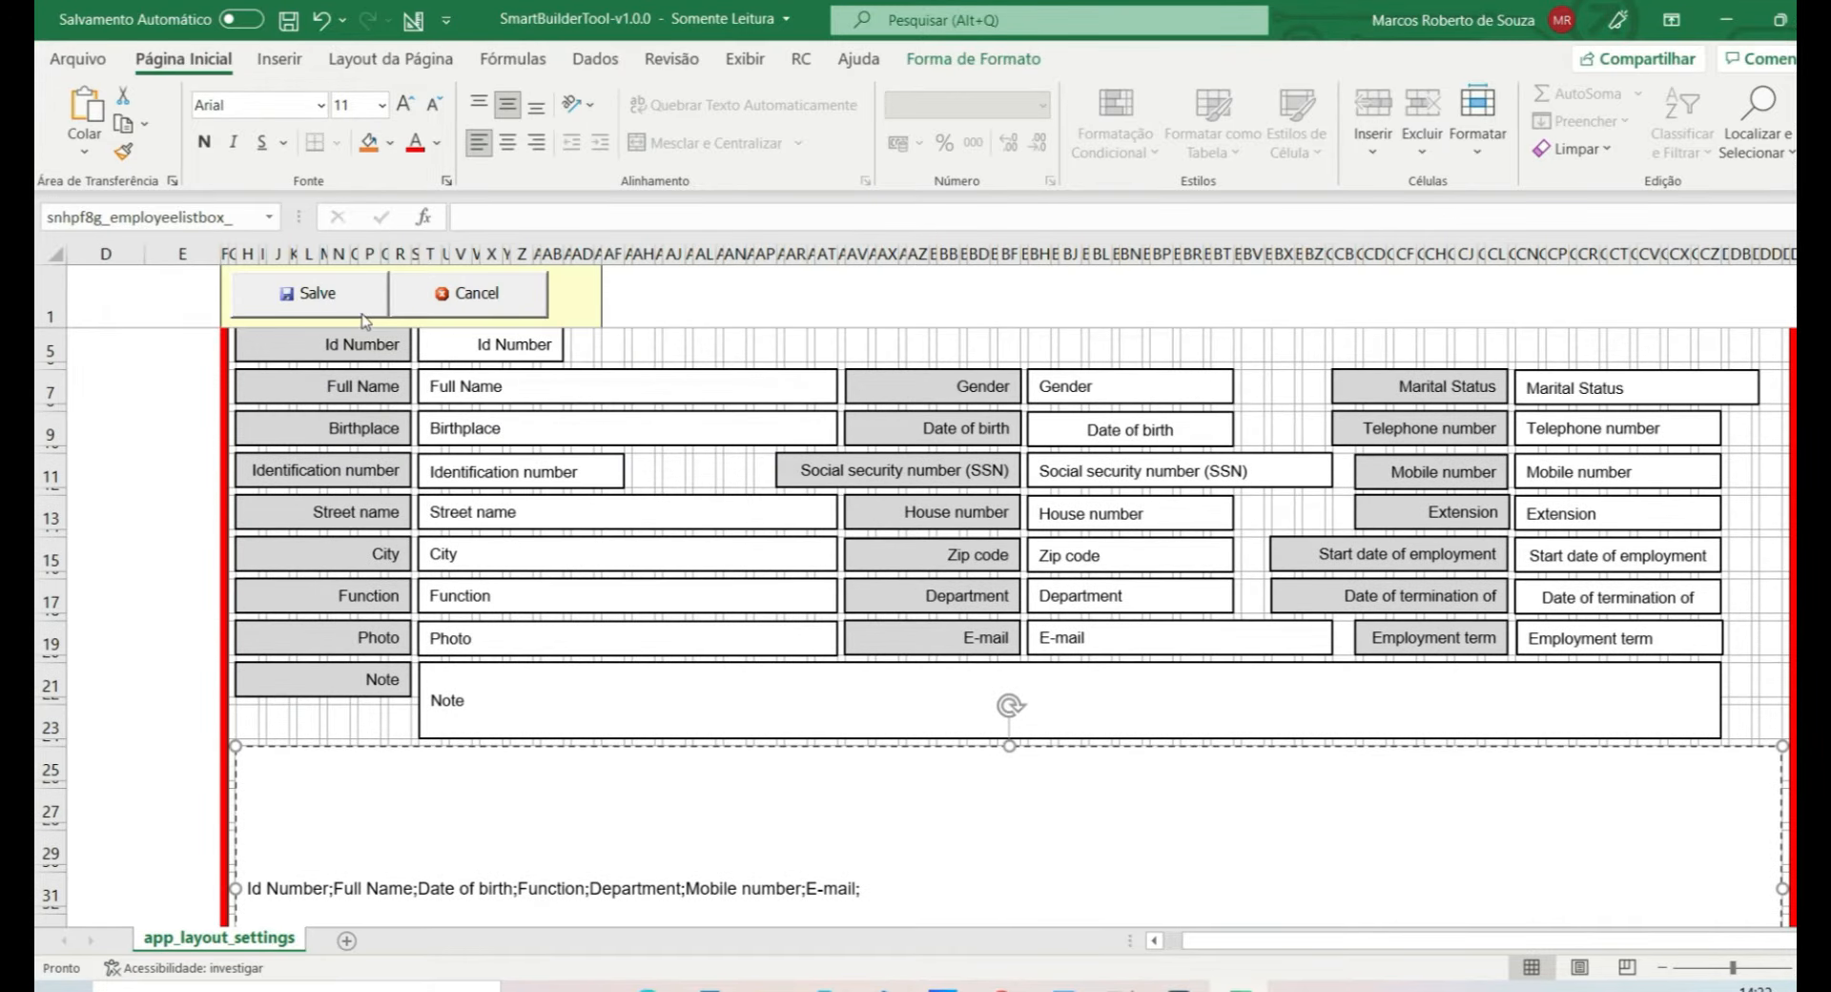
click(356, 303)
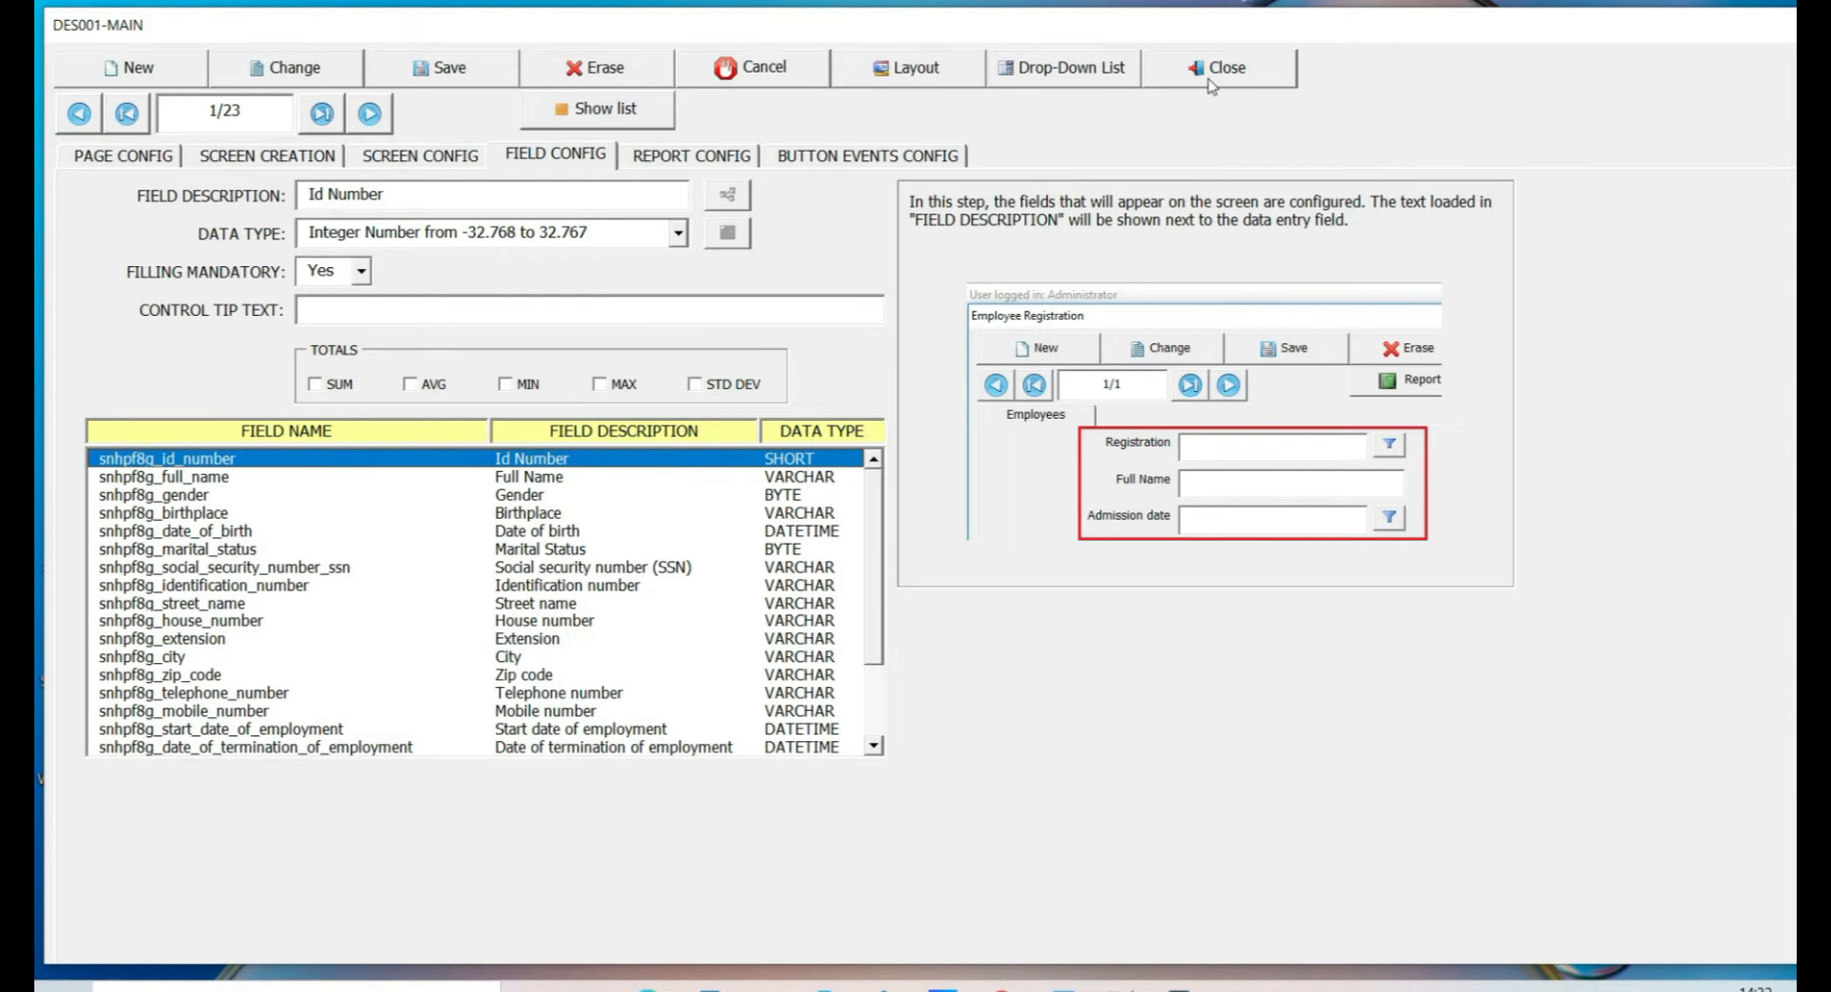
Close the screen design and open the Employee registration screen to check the enlarged list box
click(1209, 84)
click(230, 137)
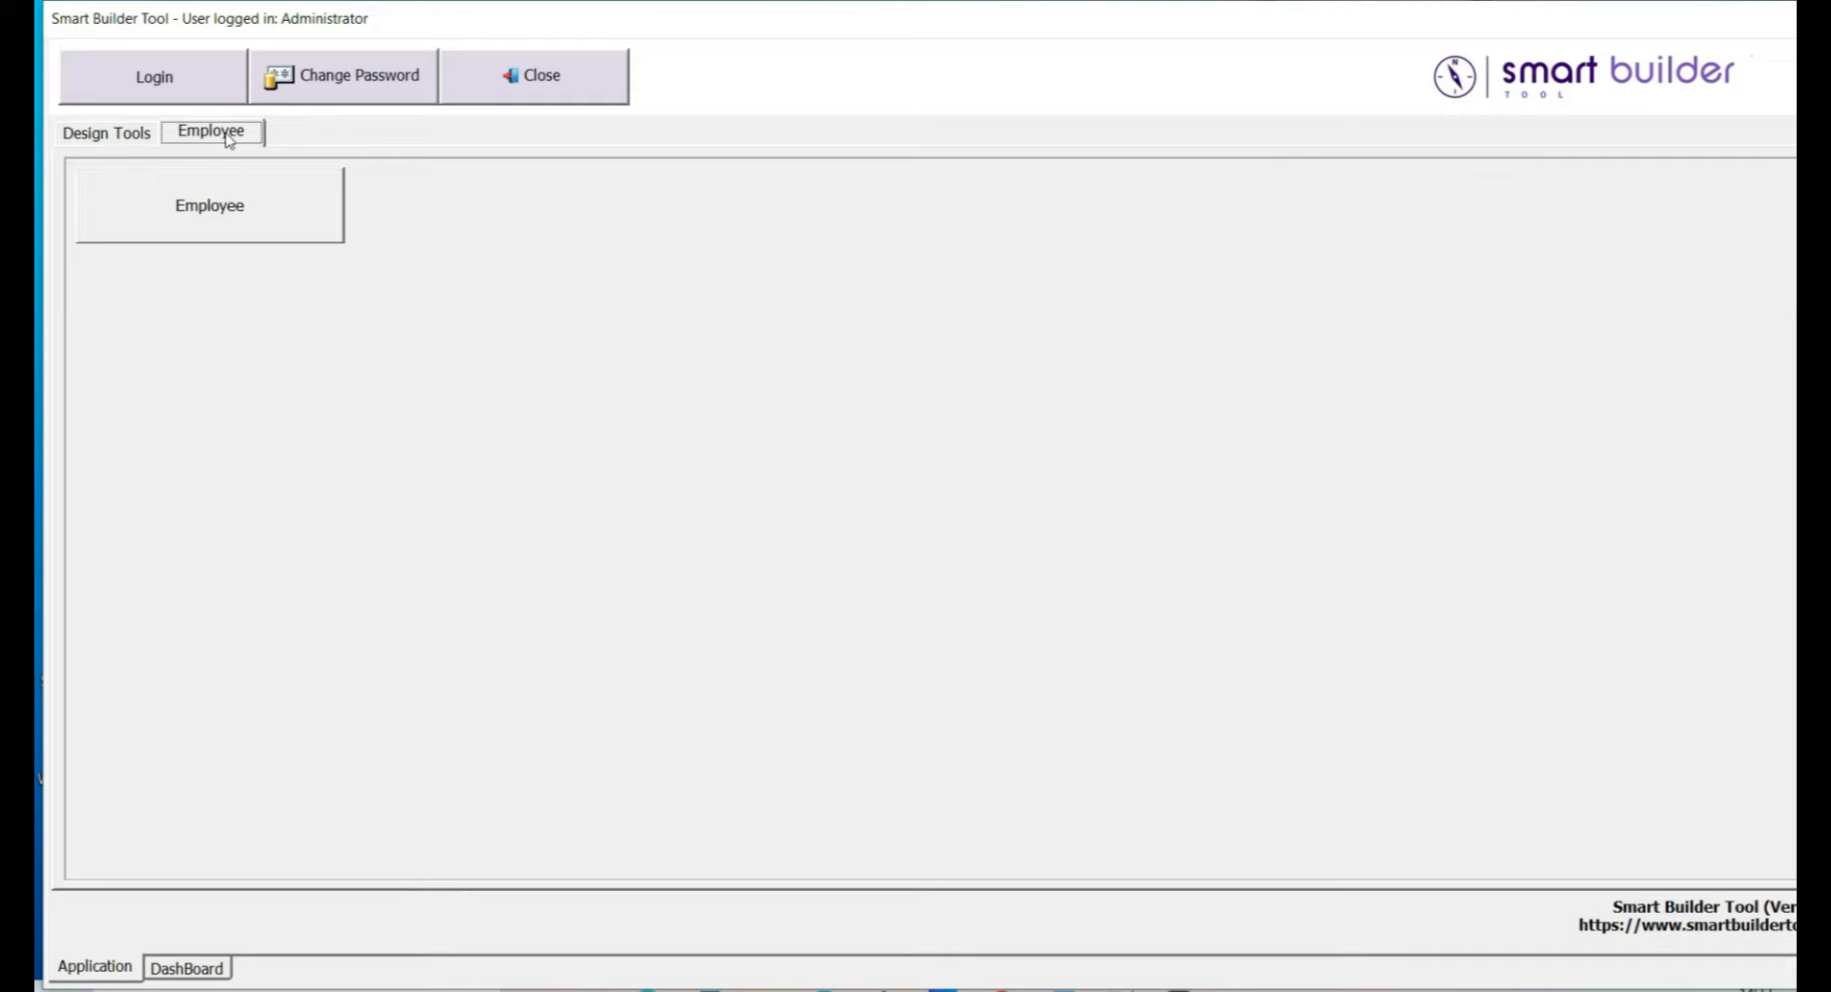
click(228, 204)
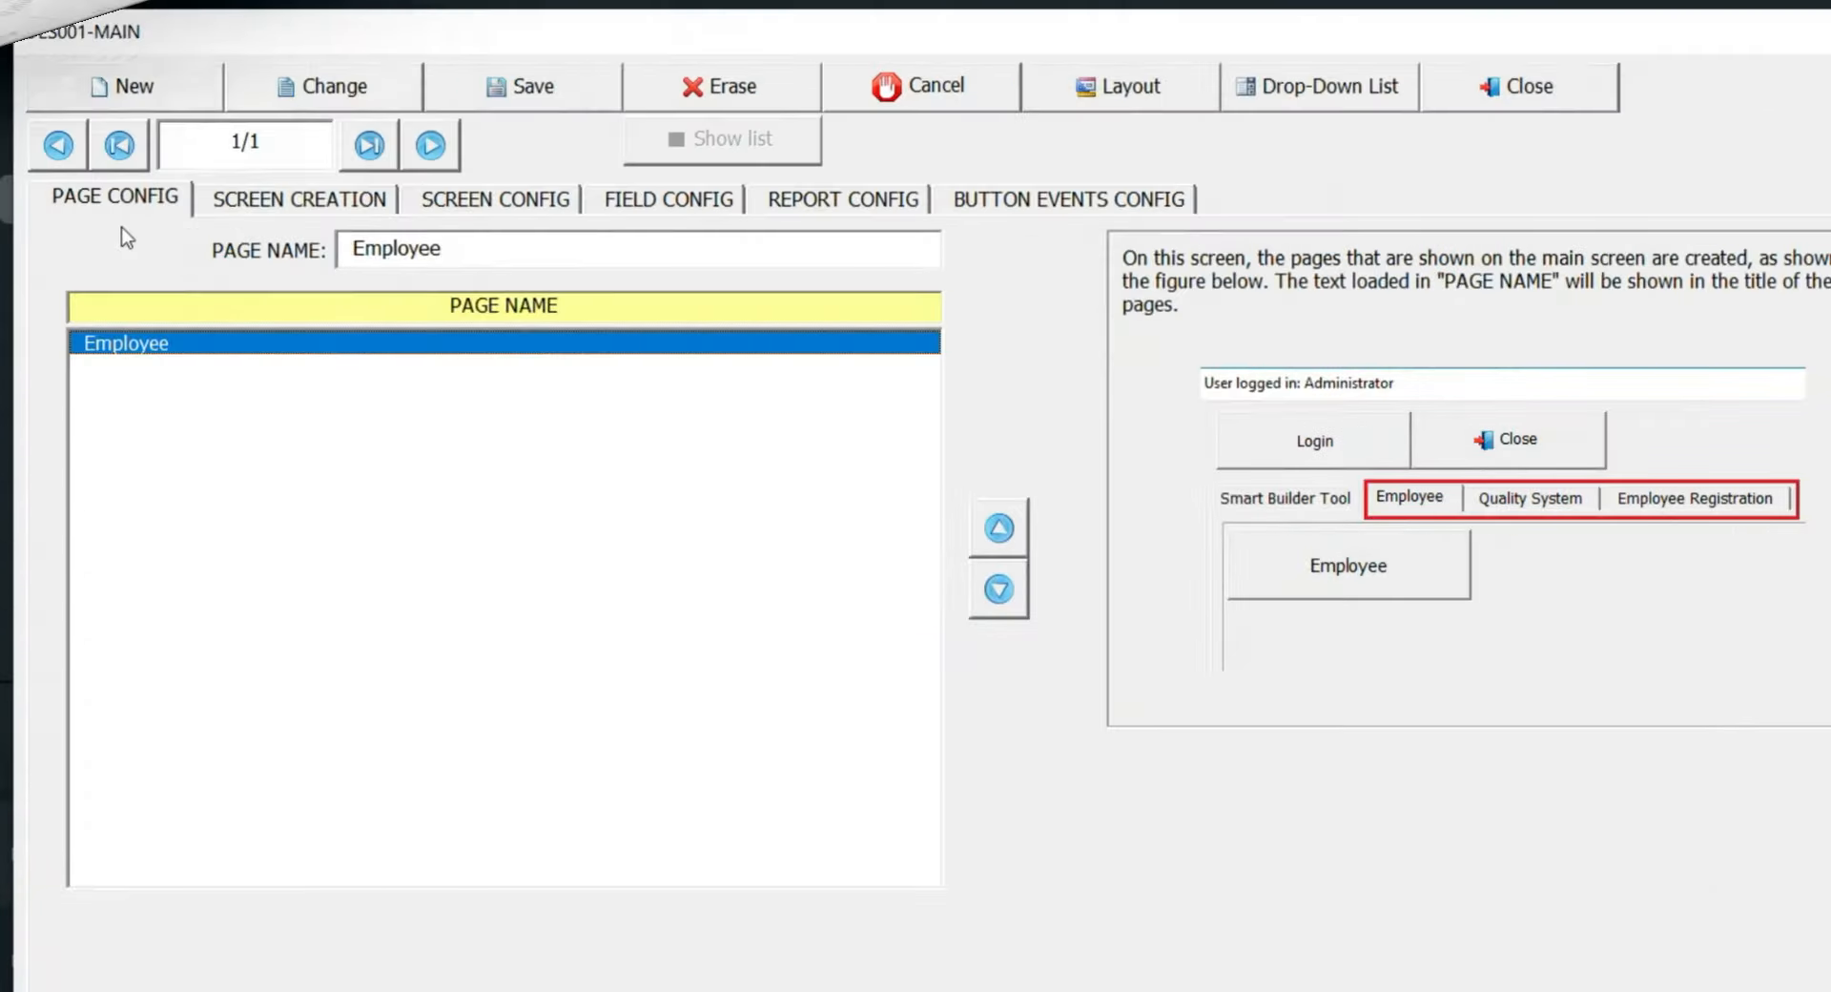
Create and save a page named "Dependents" inside the employee screen, and open its field configuration
click(486, 202)
click(204, 103)
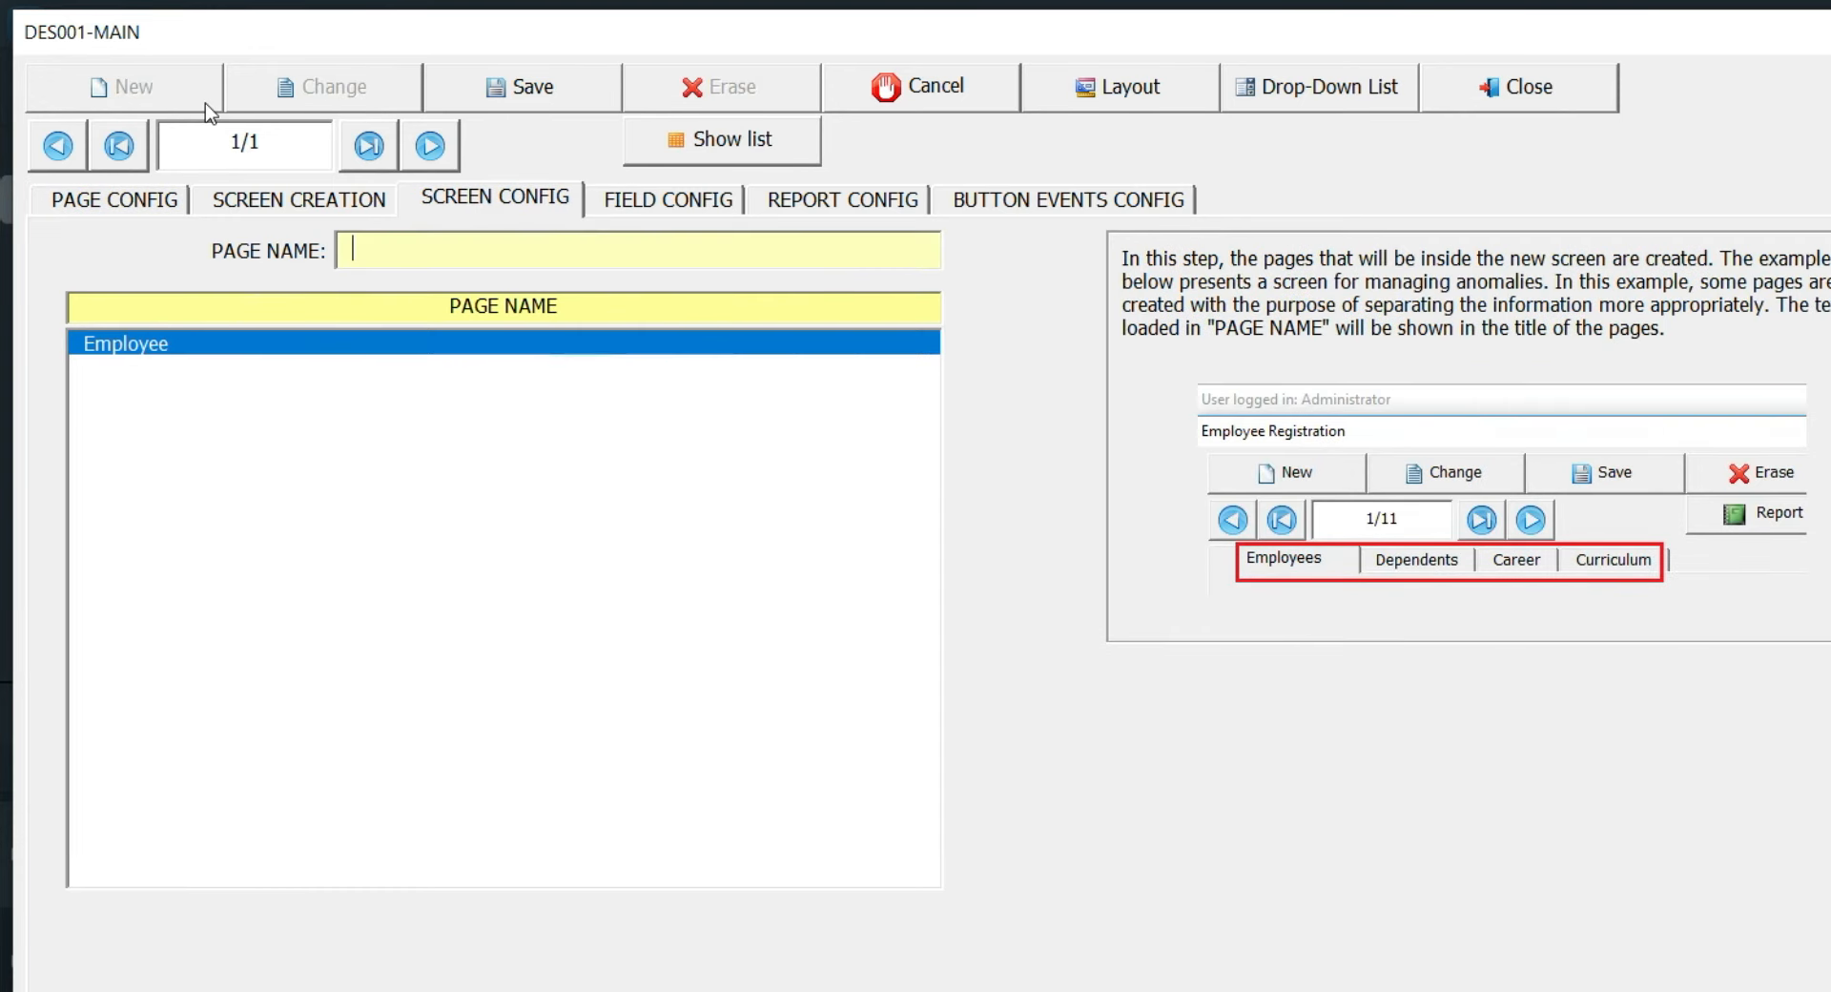
text(Dependents)
click(529, 88)
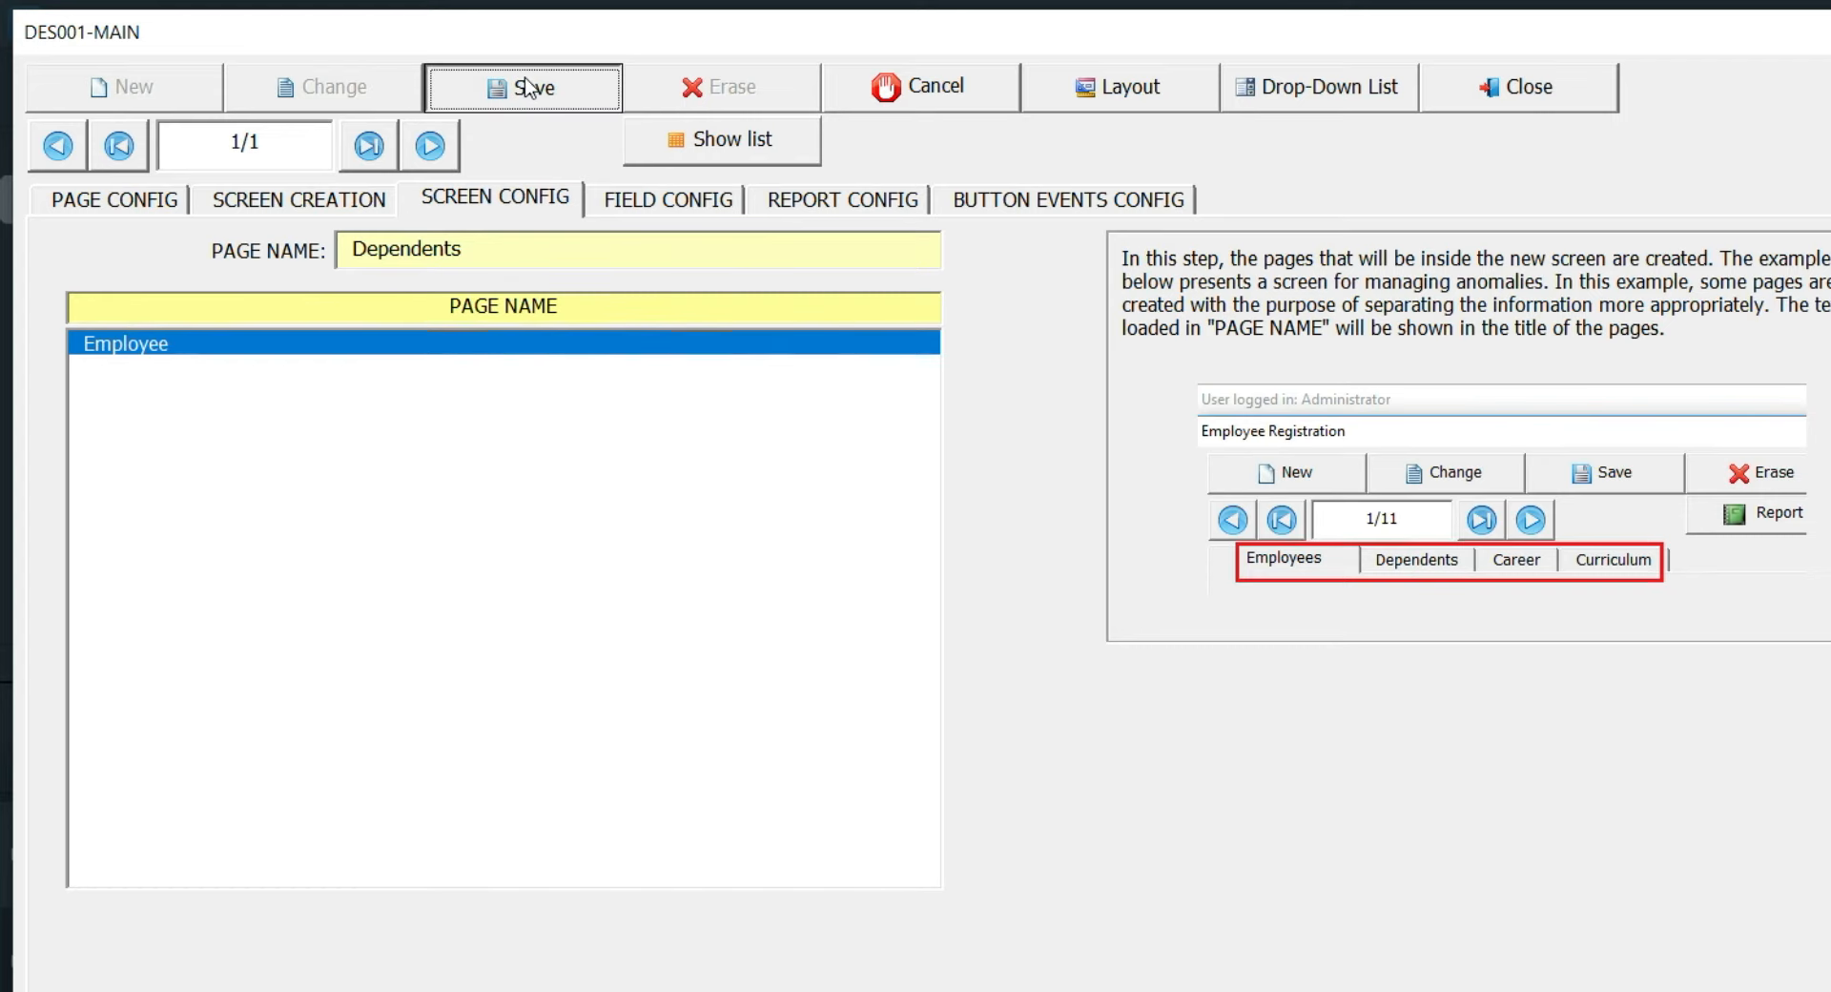
key(Return)
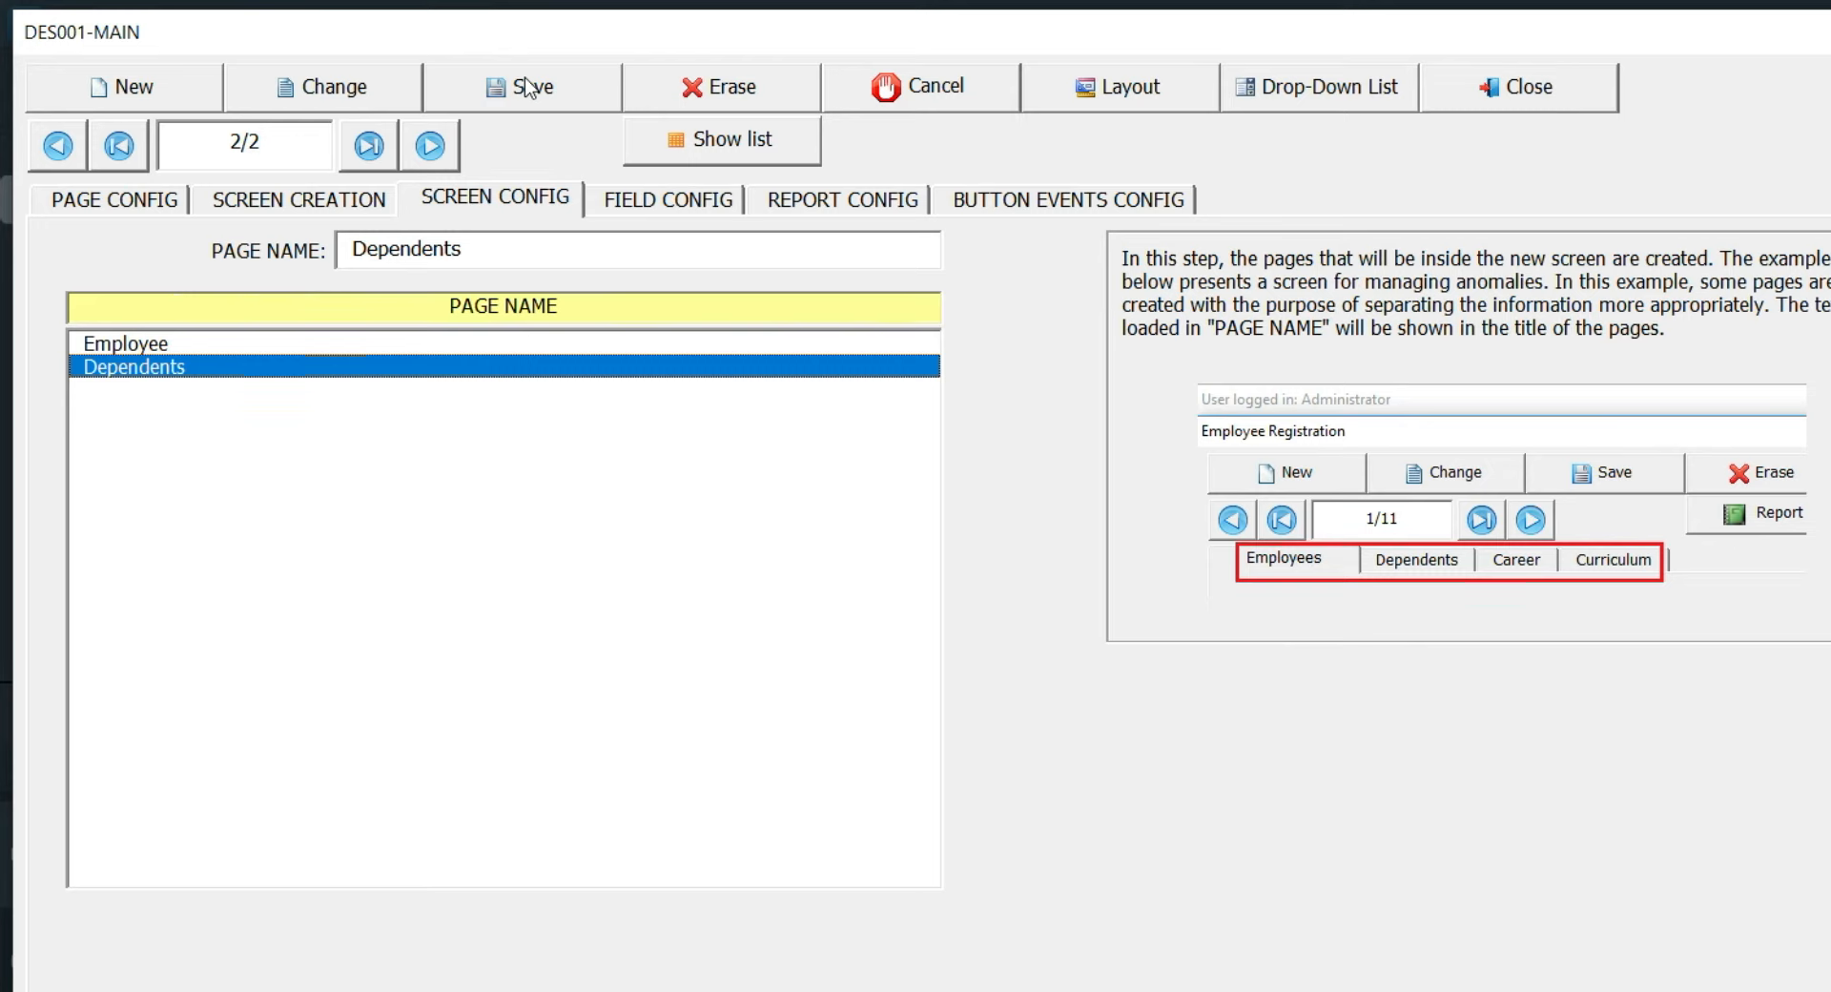
click(637, 201)
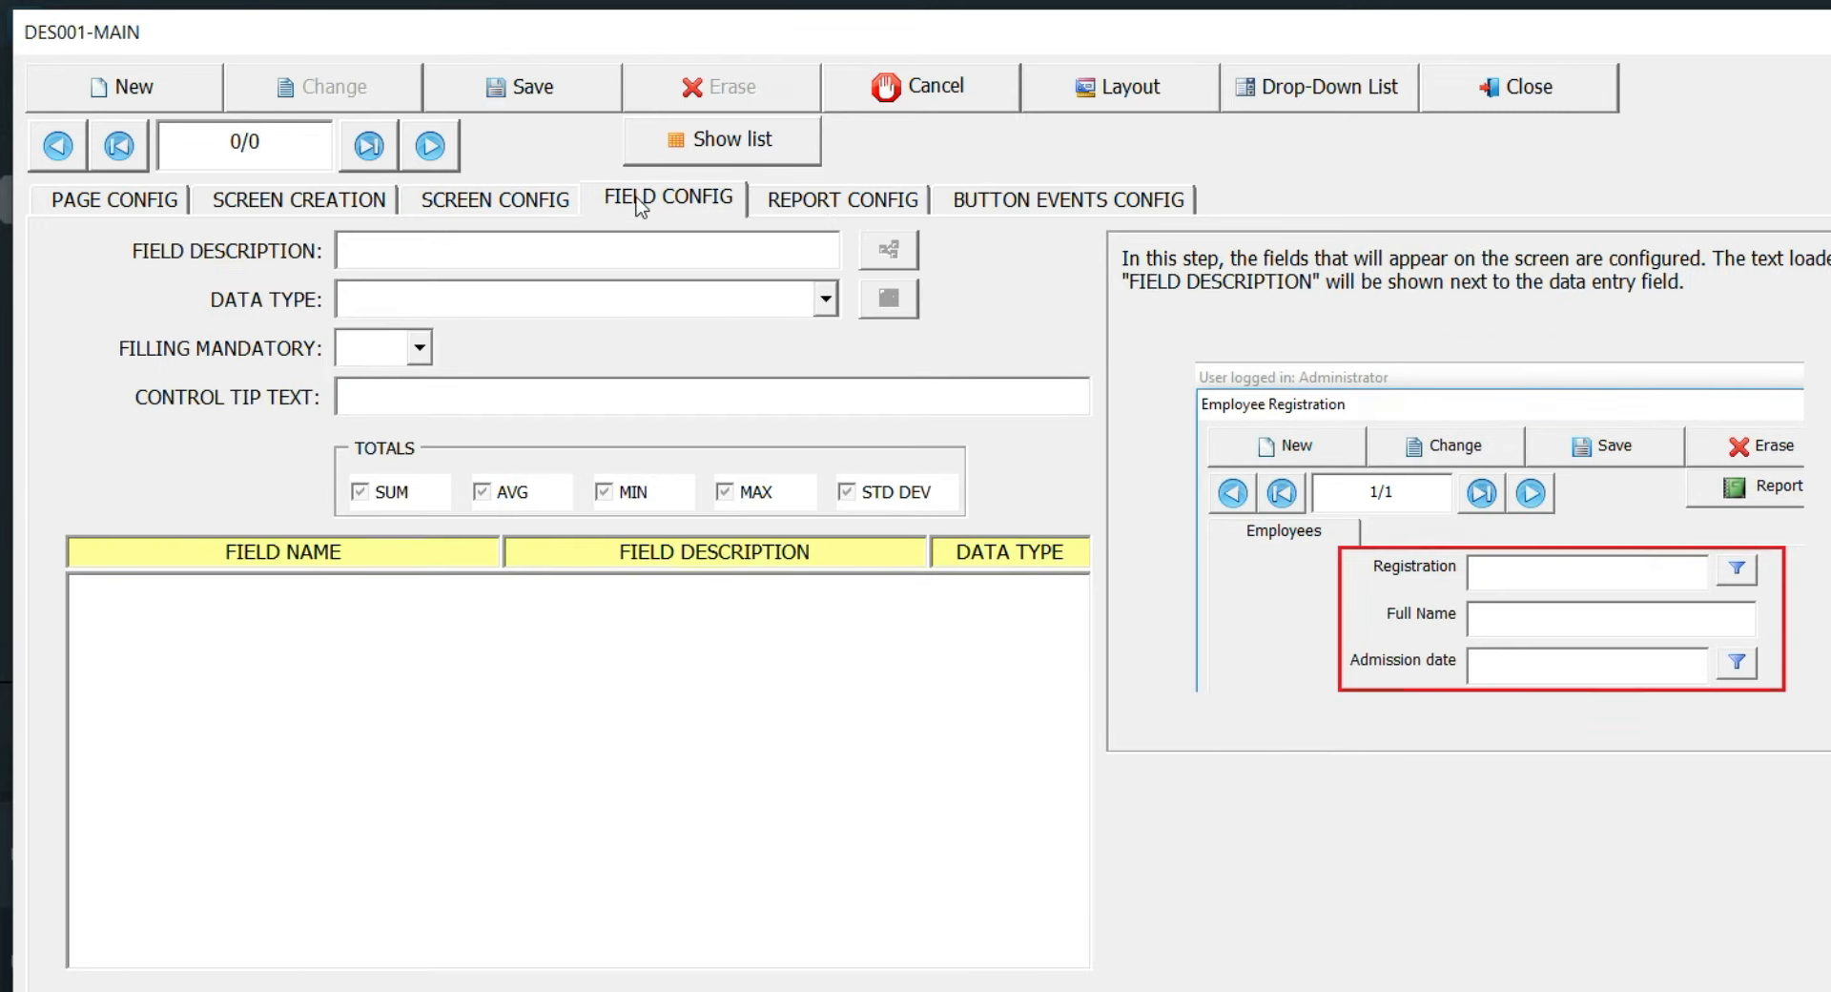
Create a mandatory Index field, check its link to the Employee page, set the data type to Integer Number from -32.768 to 32.767, and save
click(171, 92)
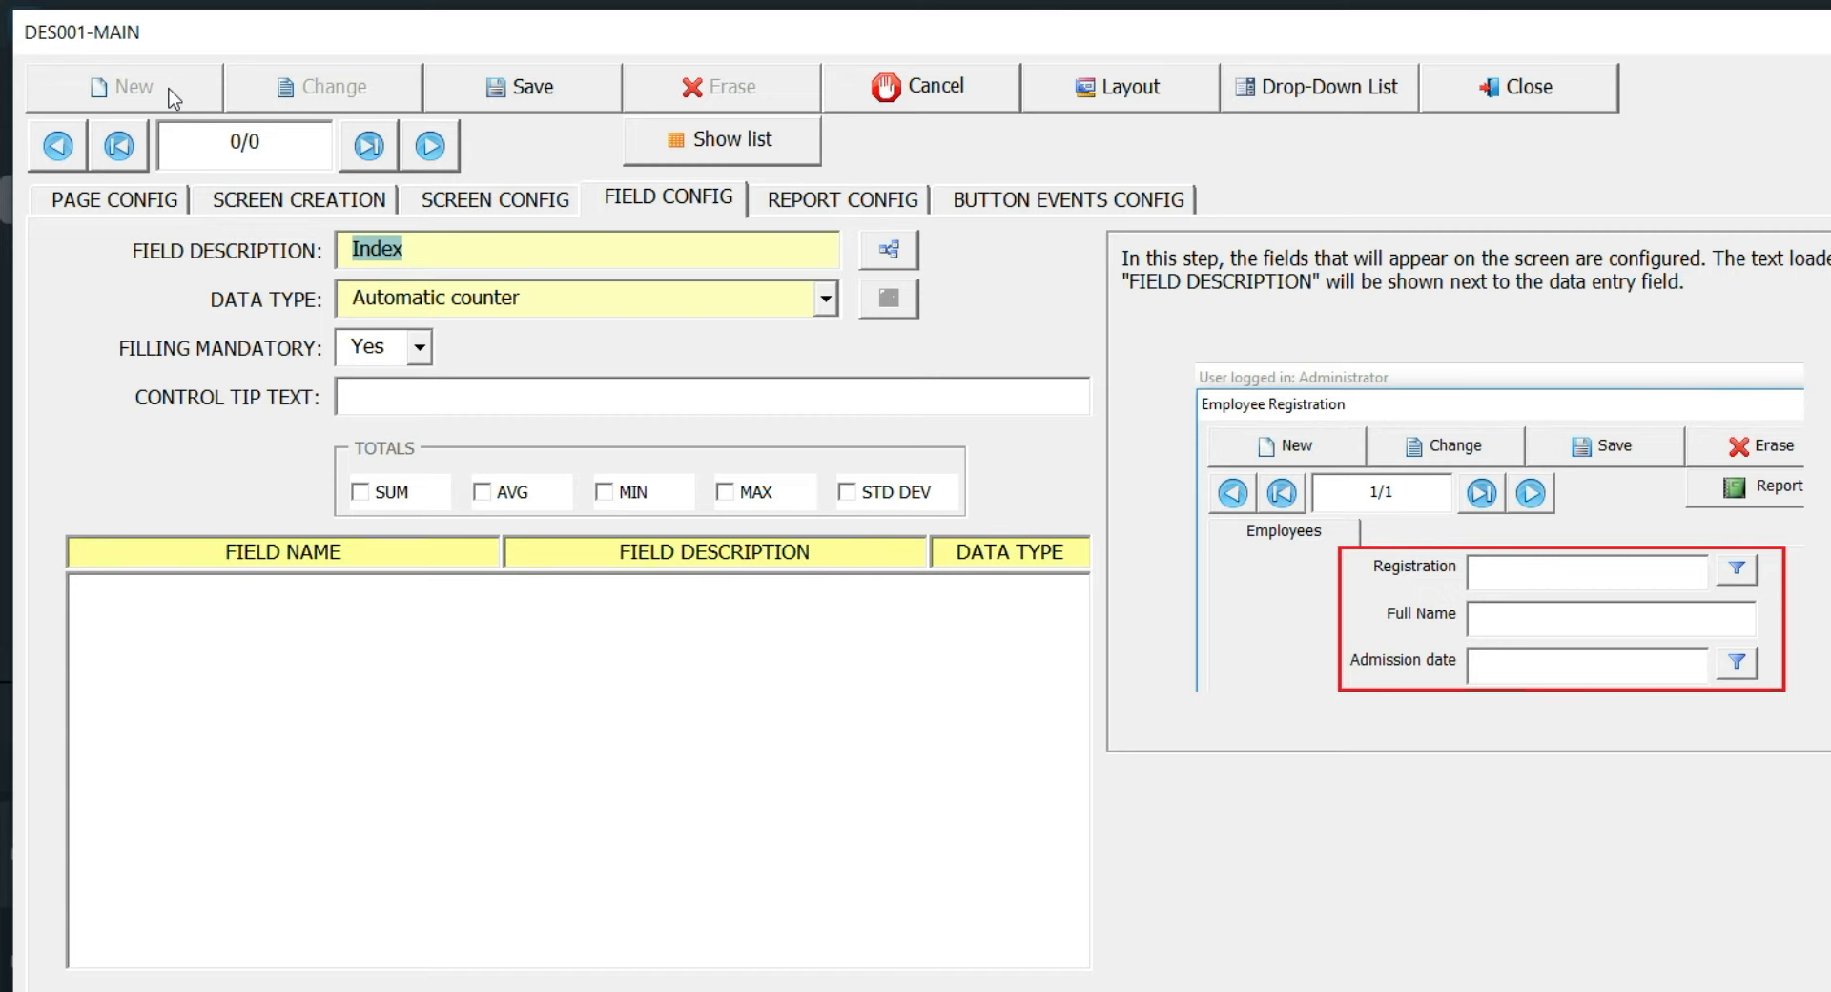
click(879, 250)
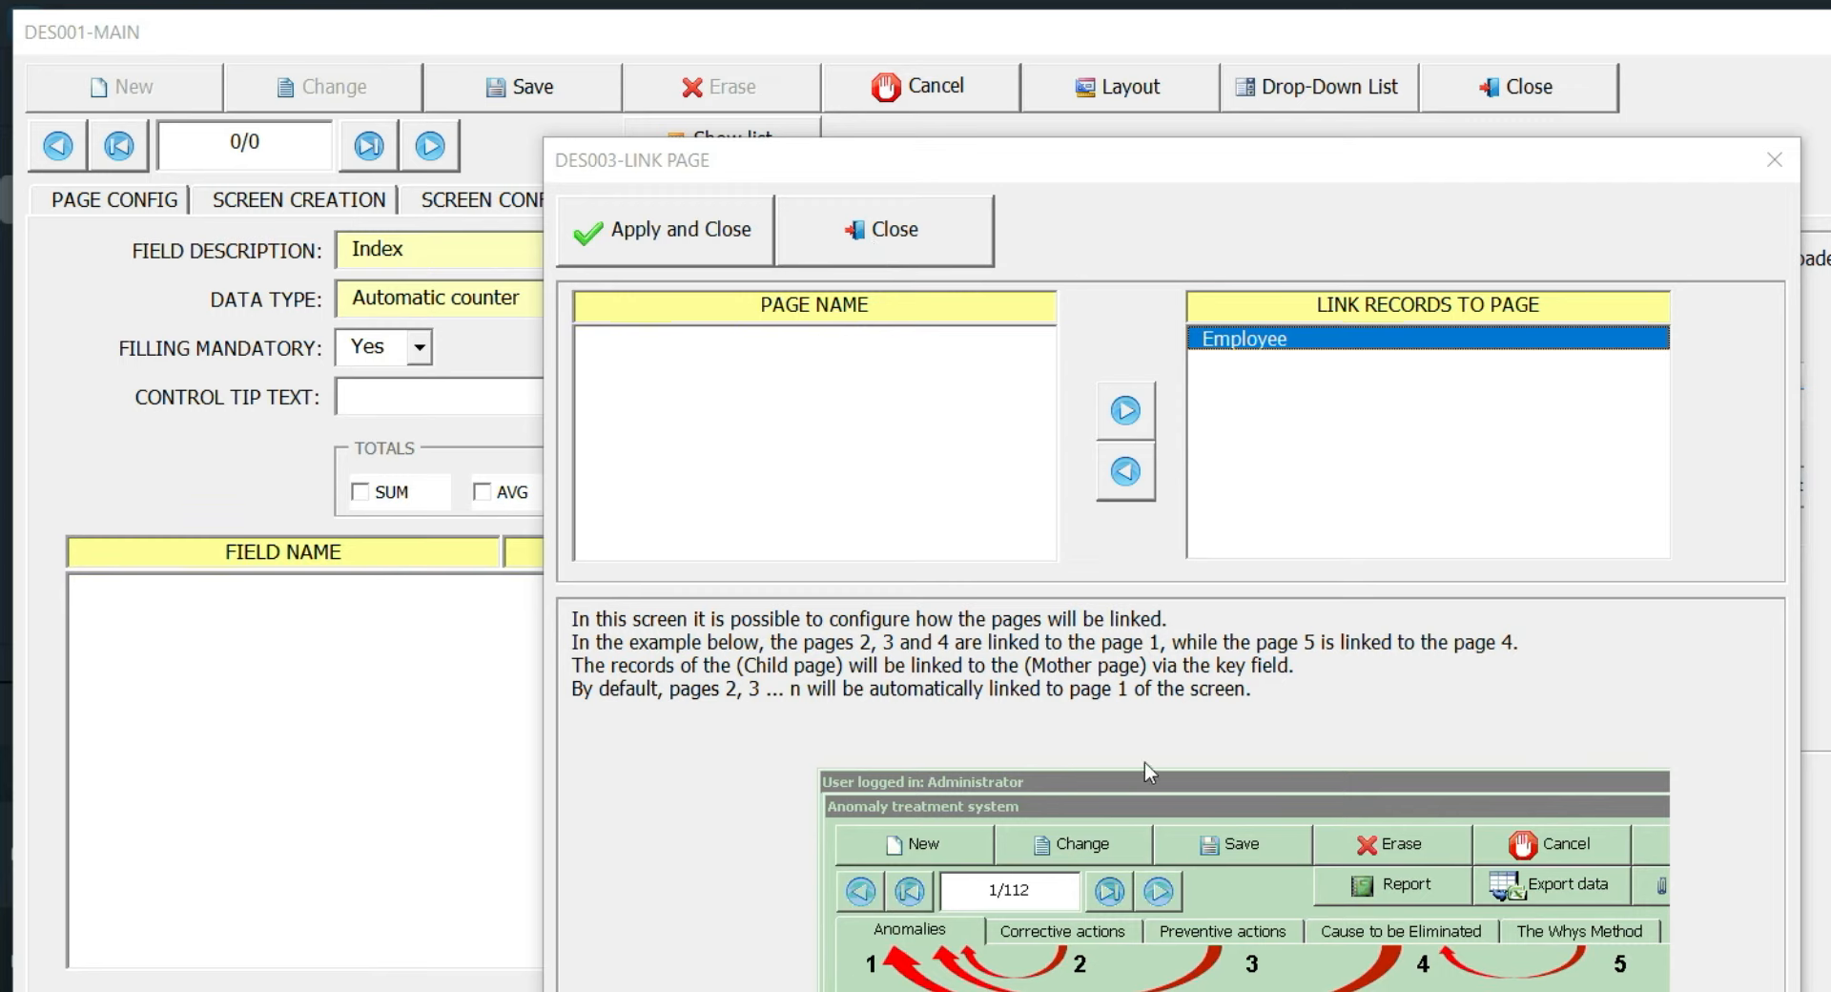
click(957, 242)
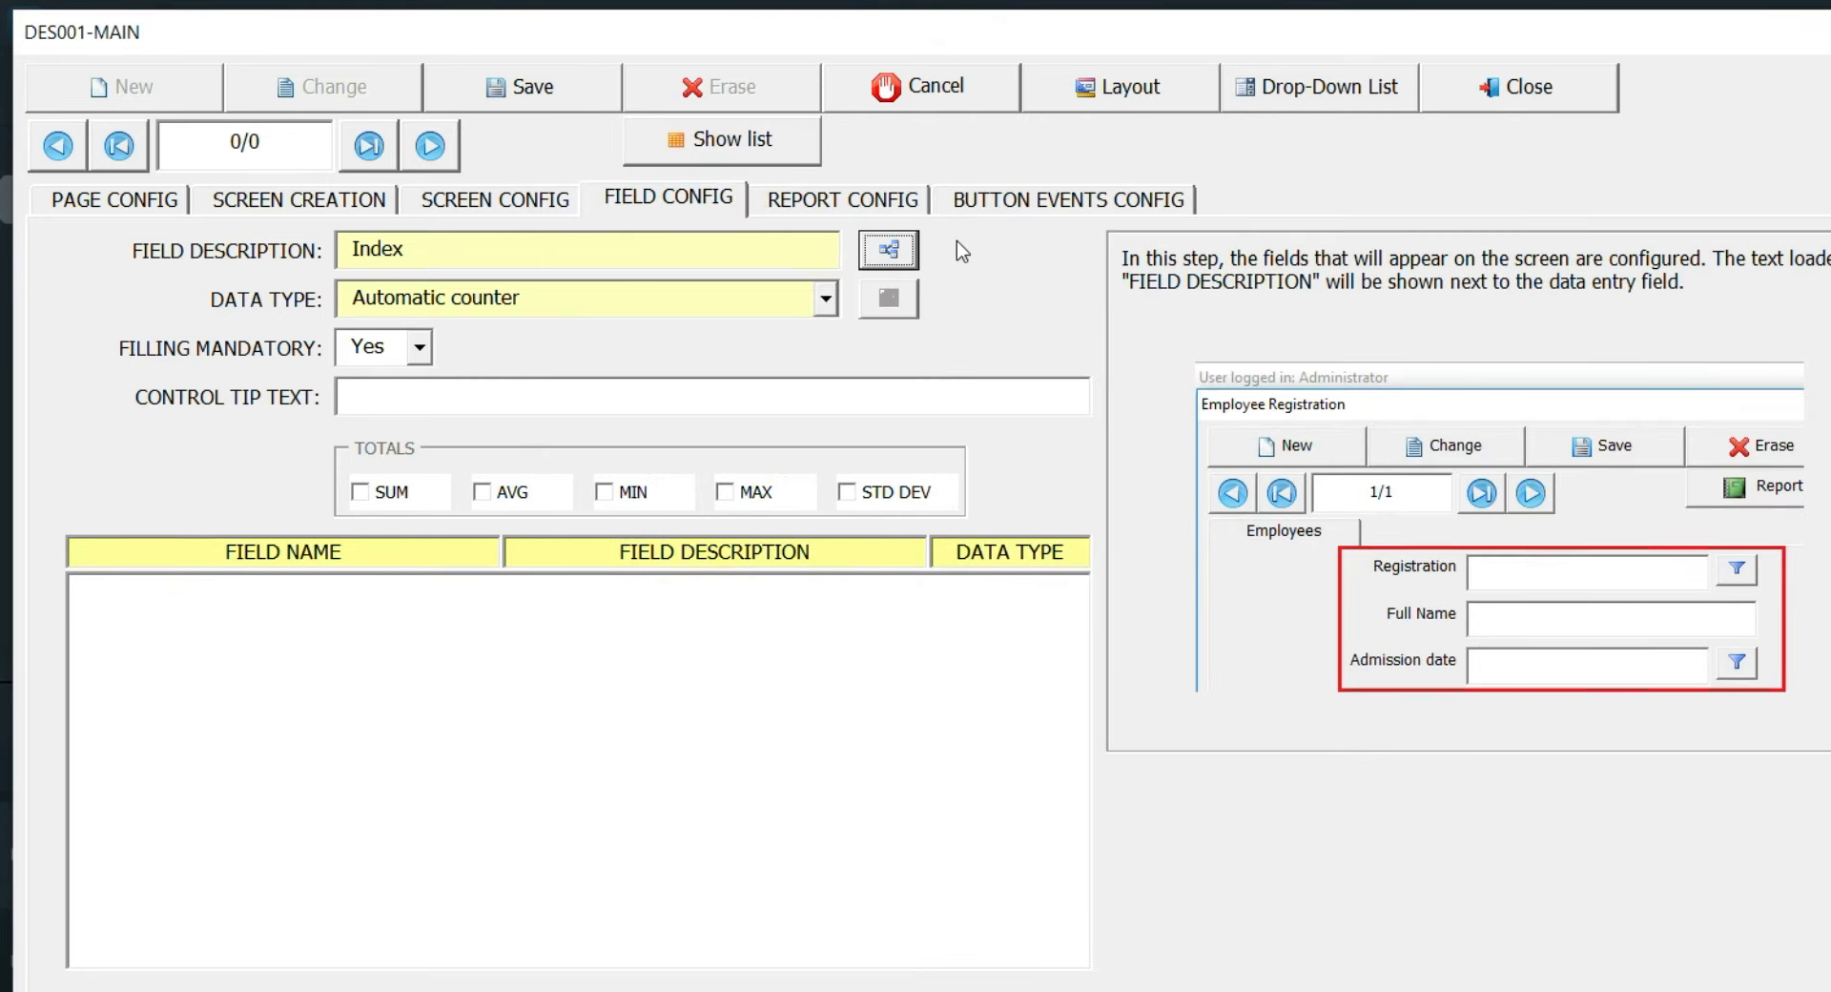
click(826, 300)
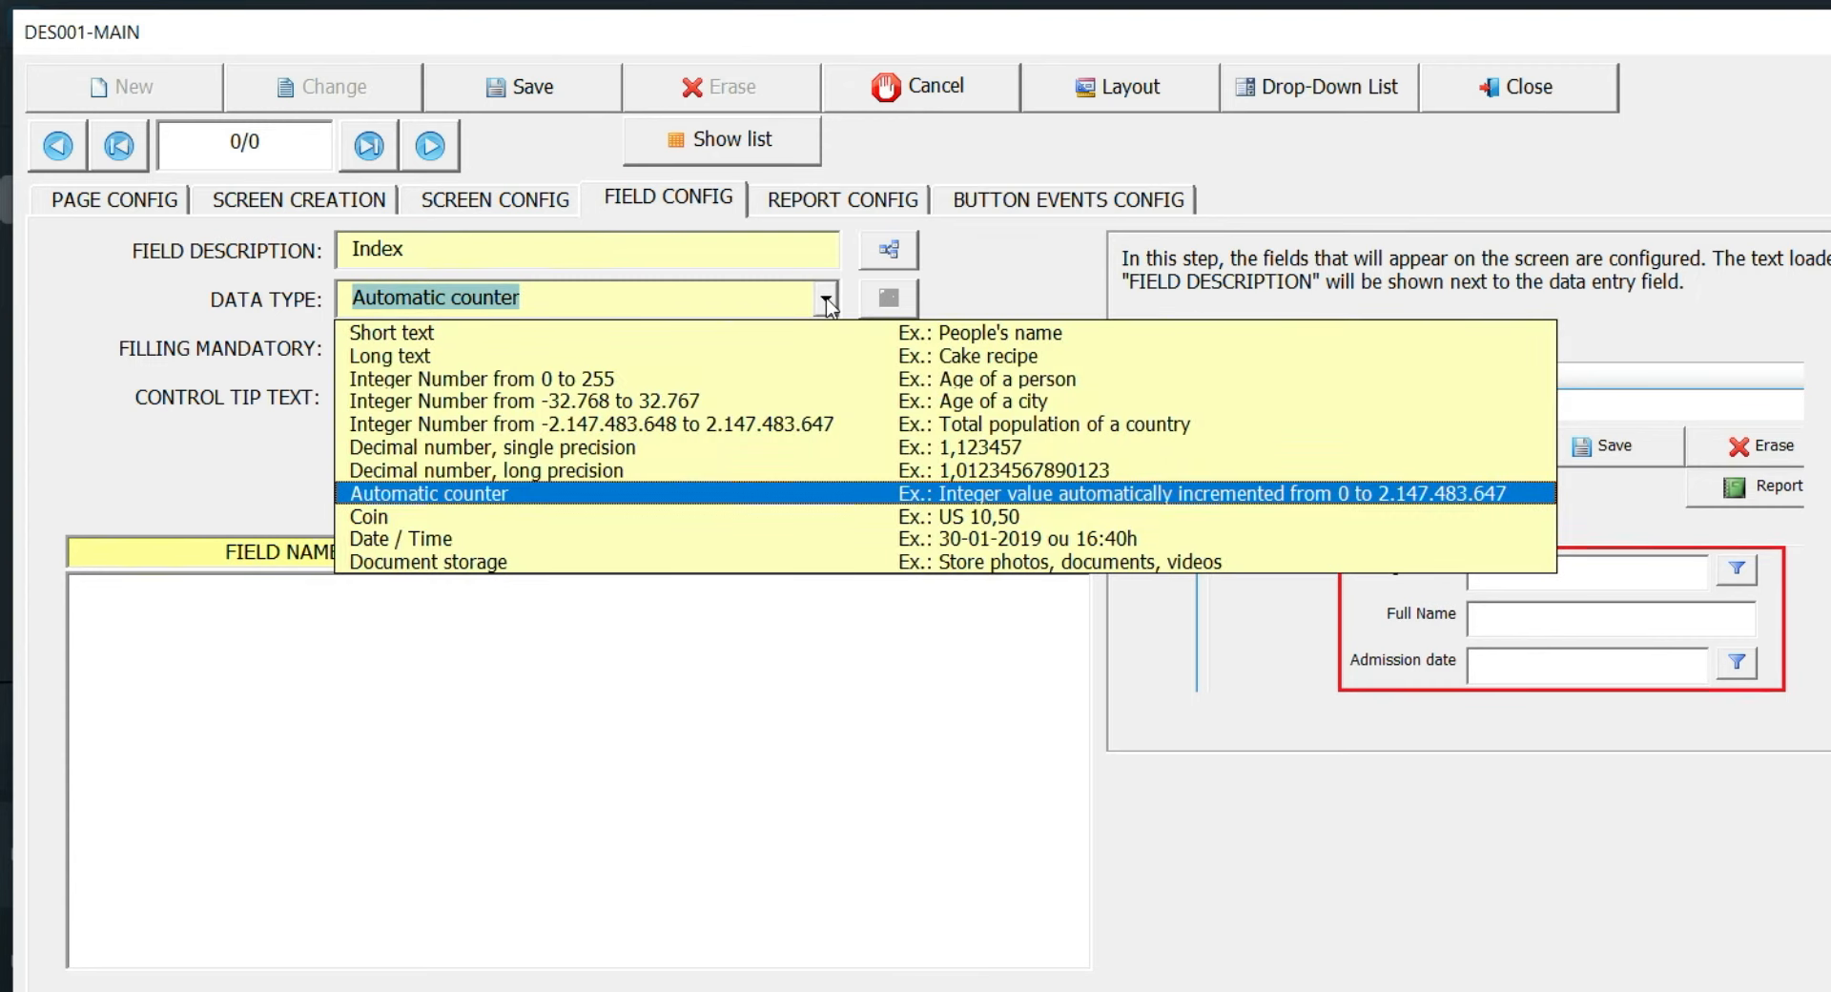
click(719, 400)
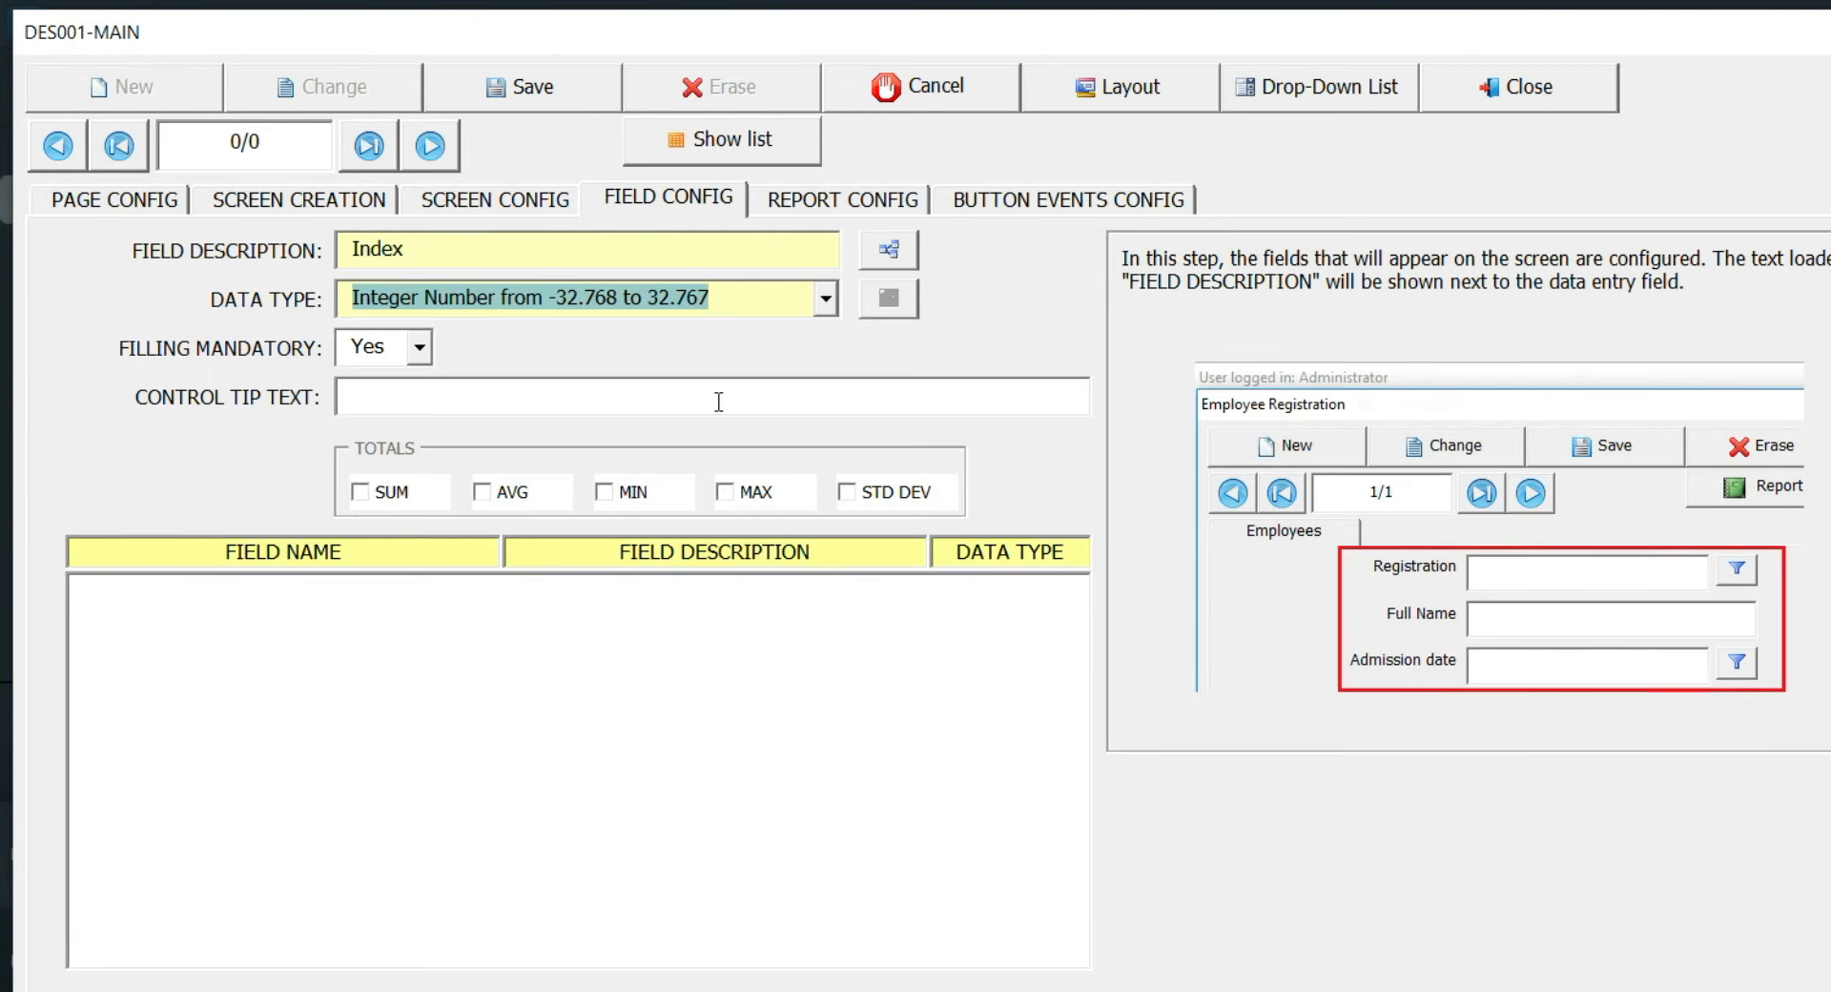
click(585, 95)
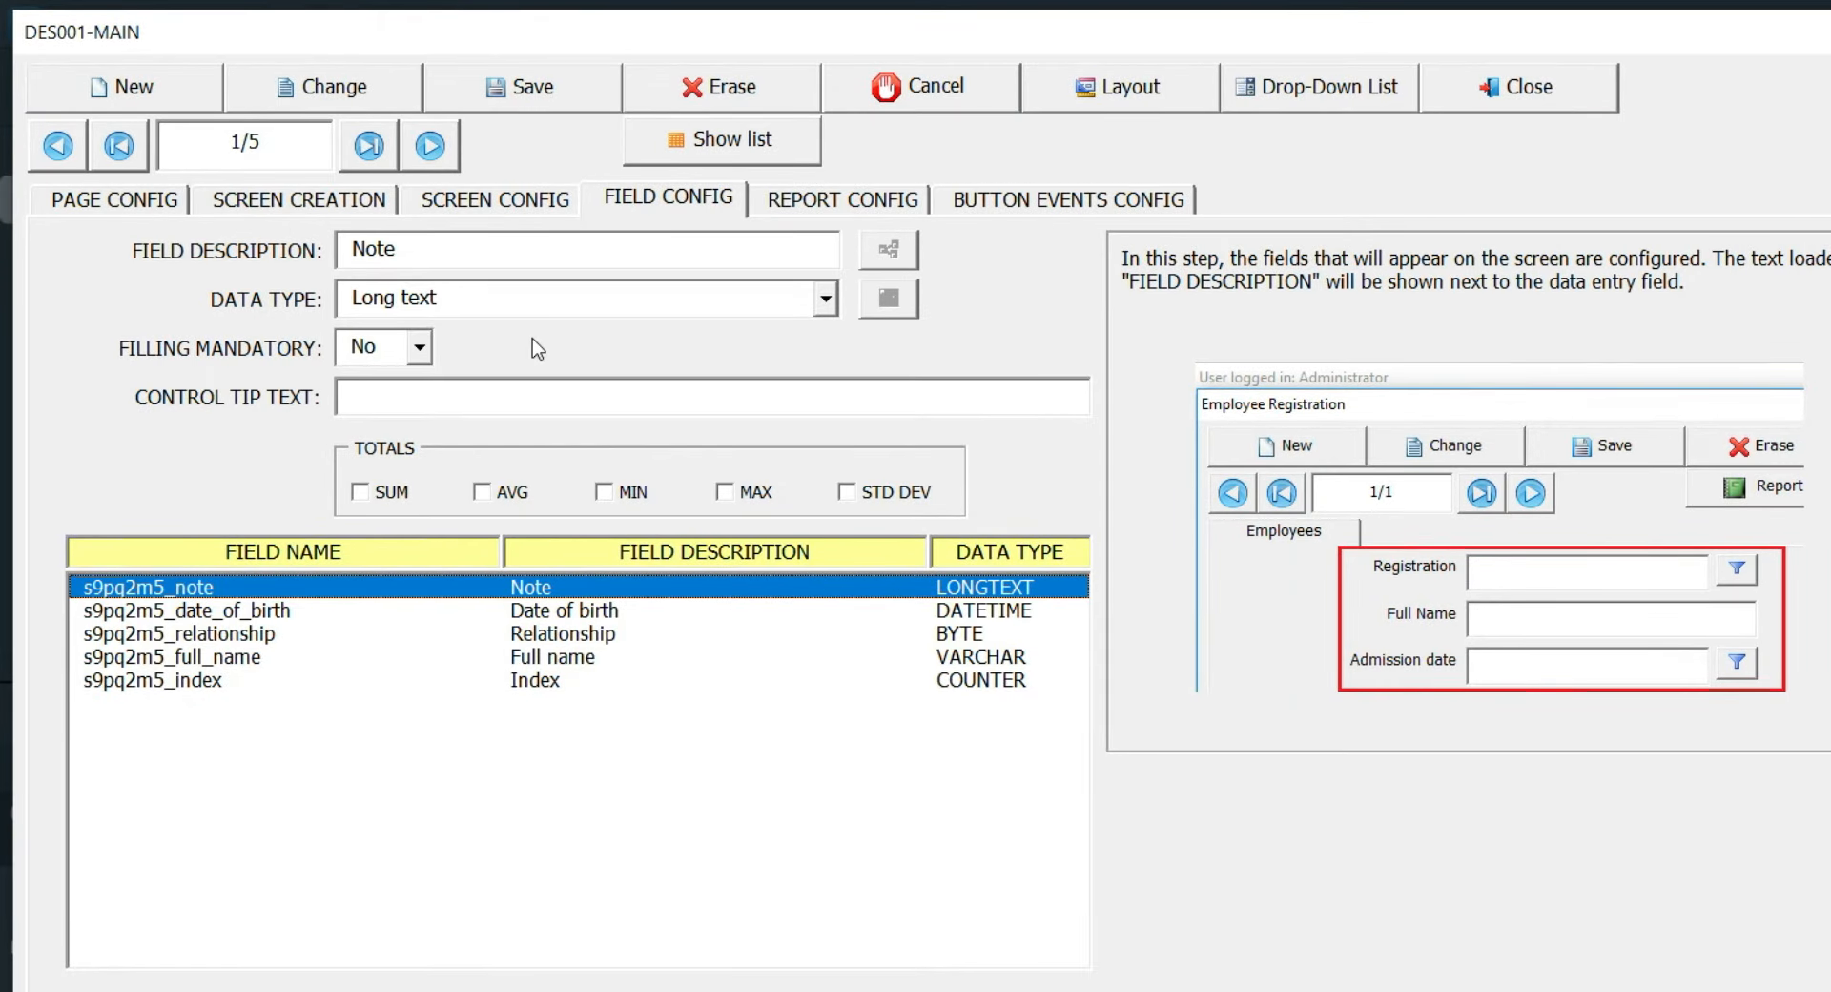
Review which Dependents fields are shown in the list and inspect the page's screen layout, leaving both without changes
click(727, 147)
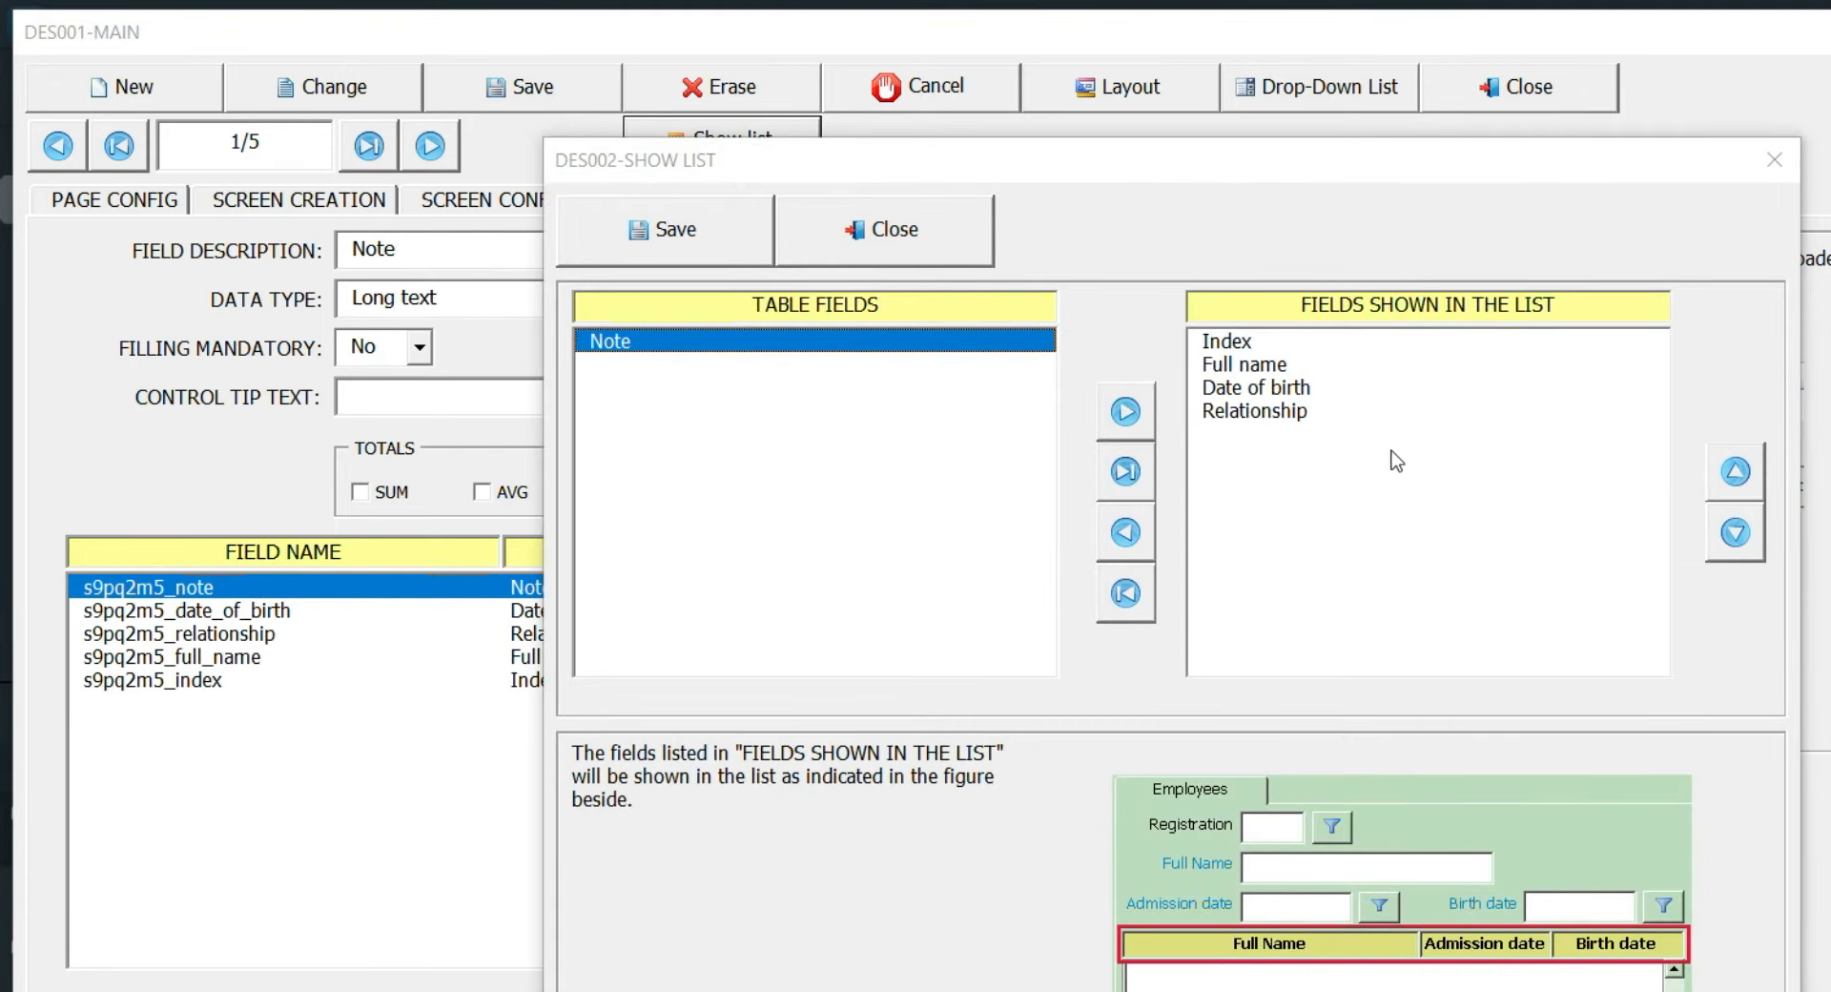
click(966, 254)
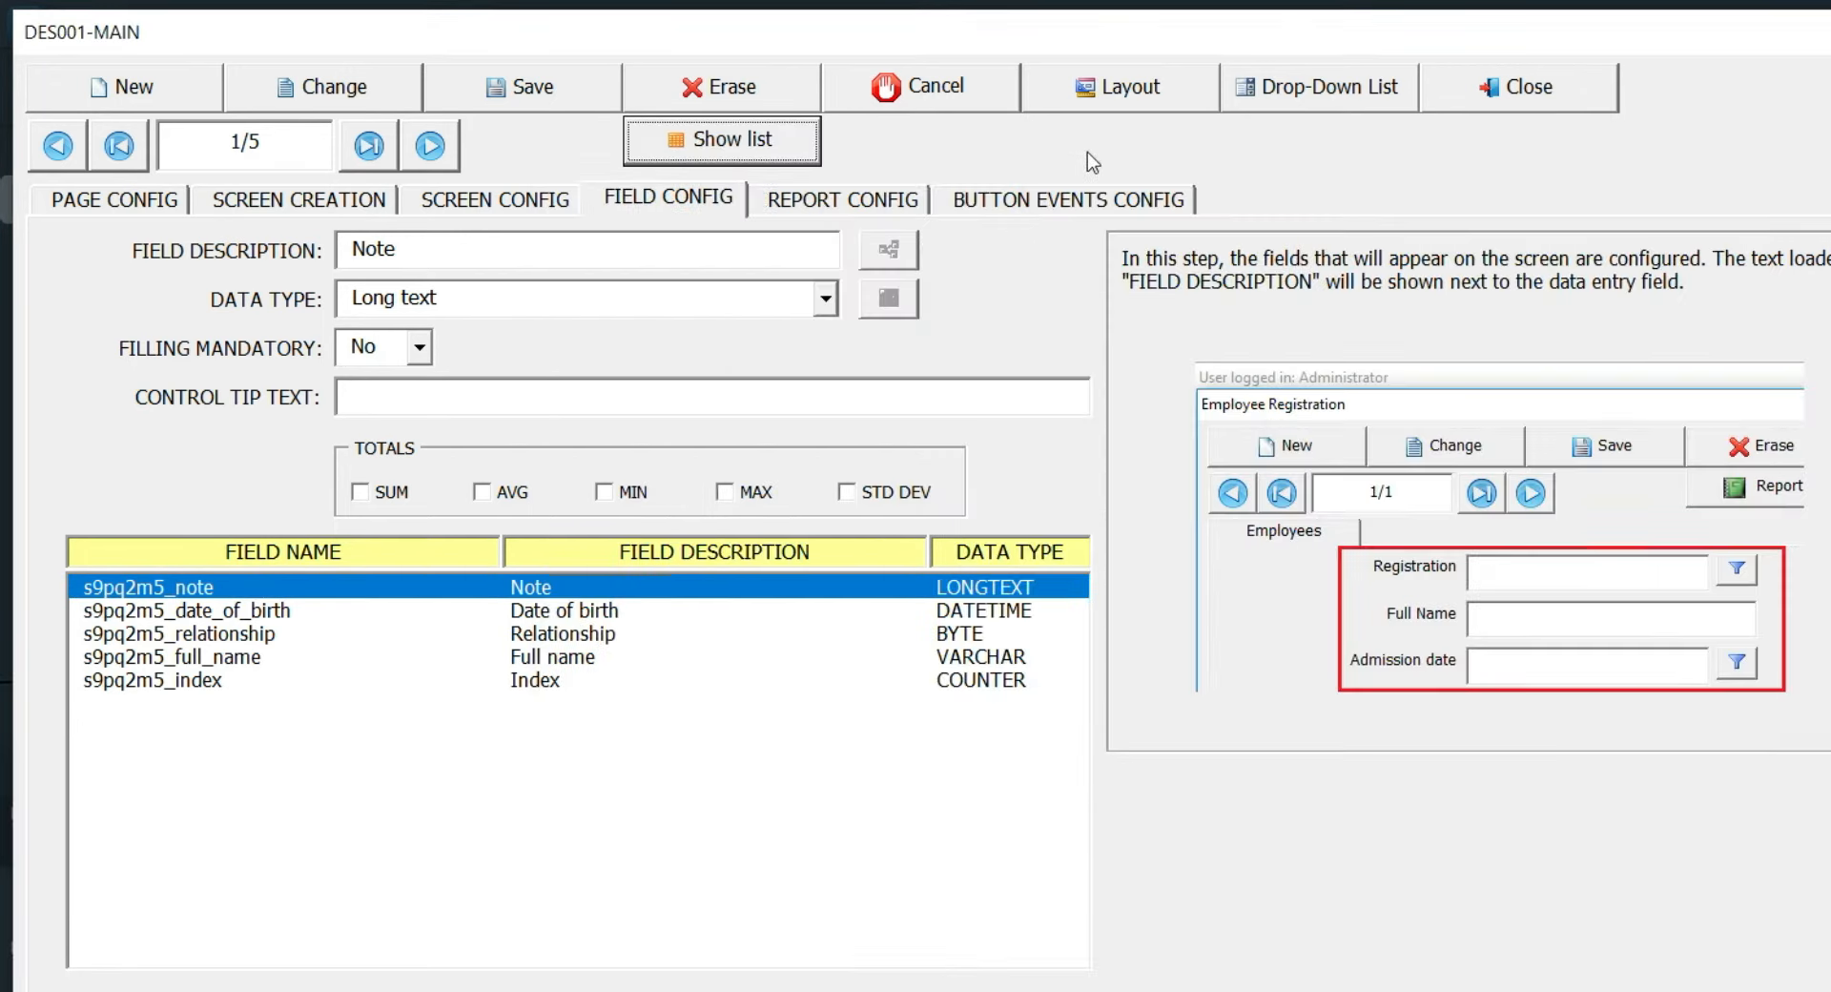
click(1106, 88)
scroll(787, 419, down, 3)
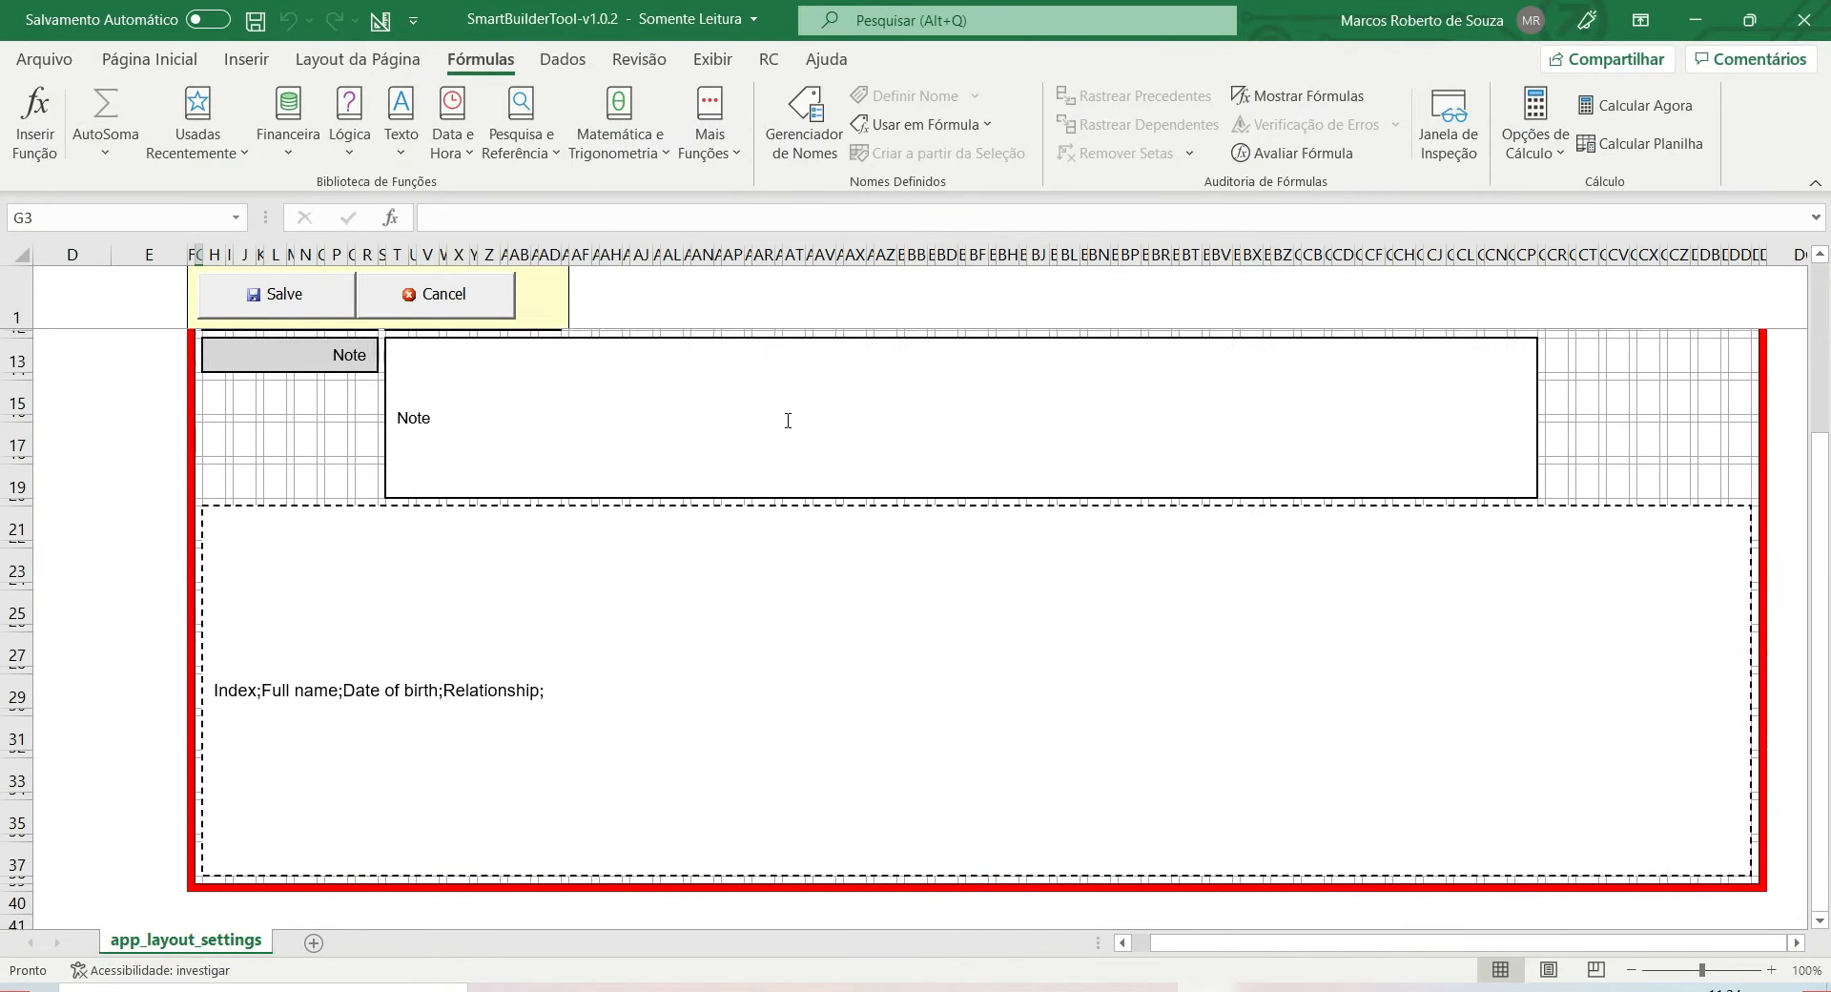
scroll(788, 421, up, 3)
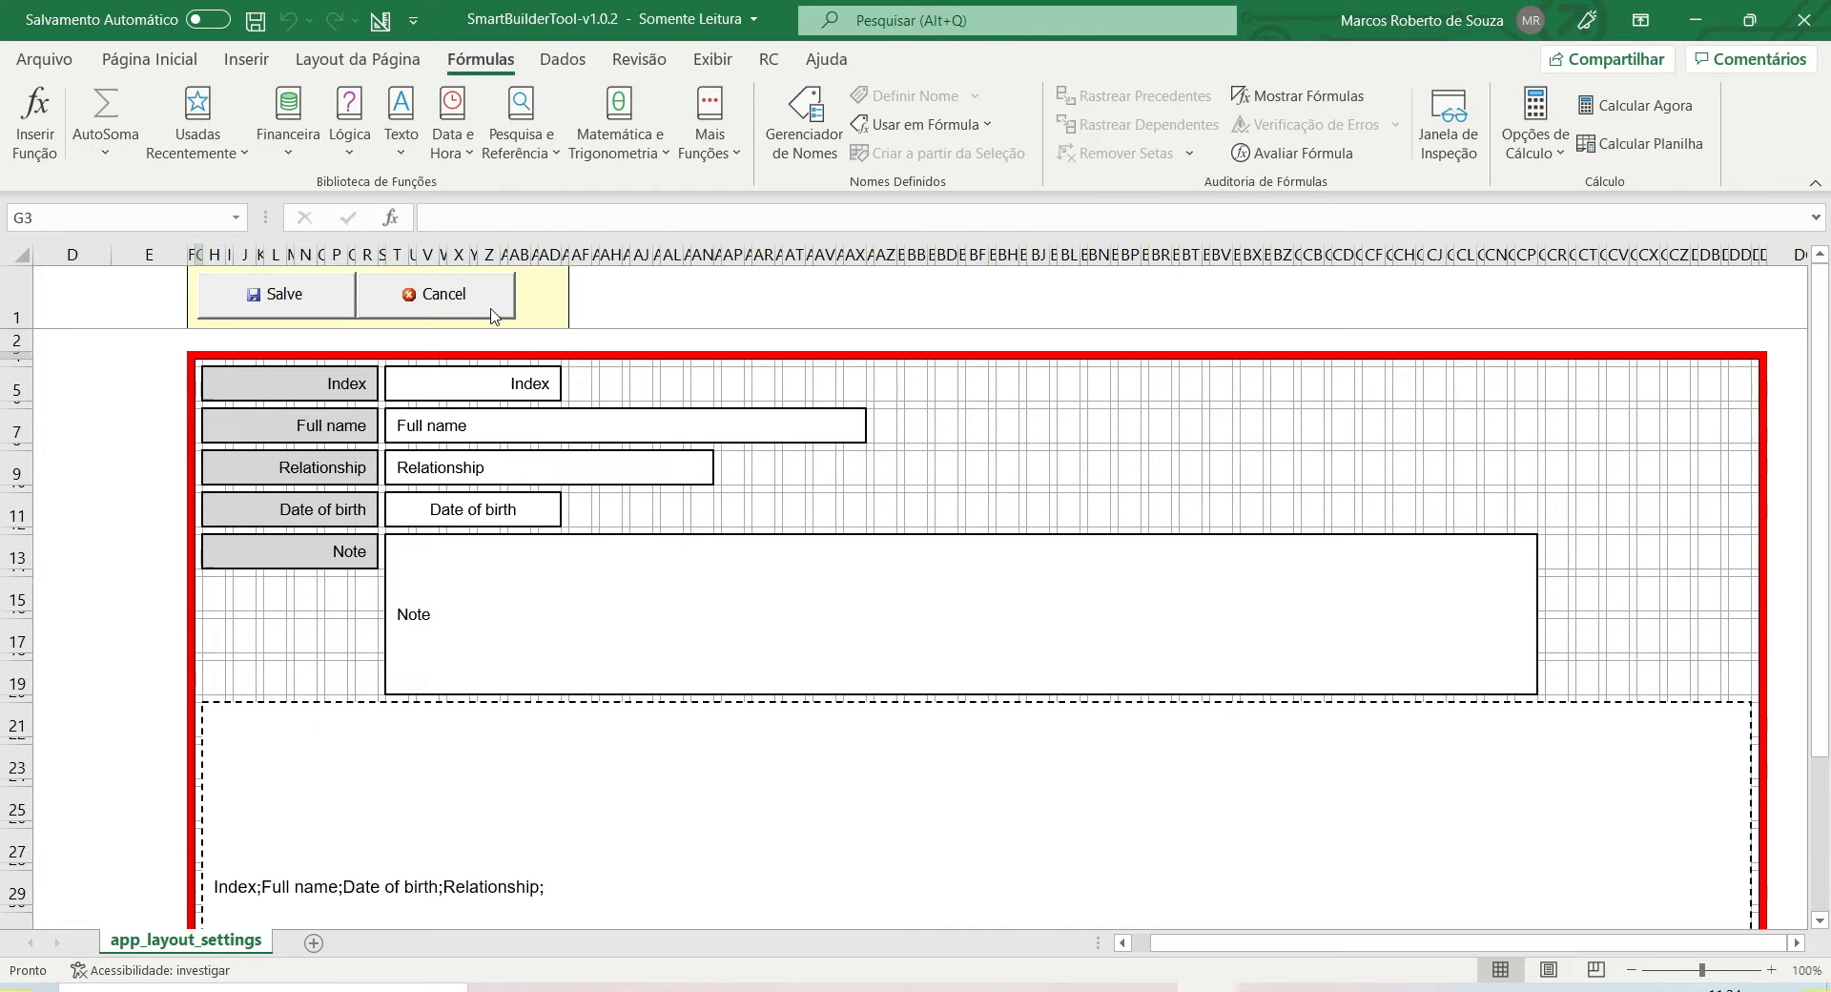
click(490, 310)
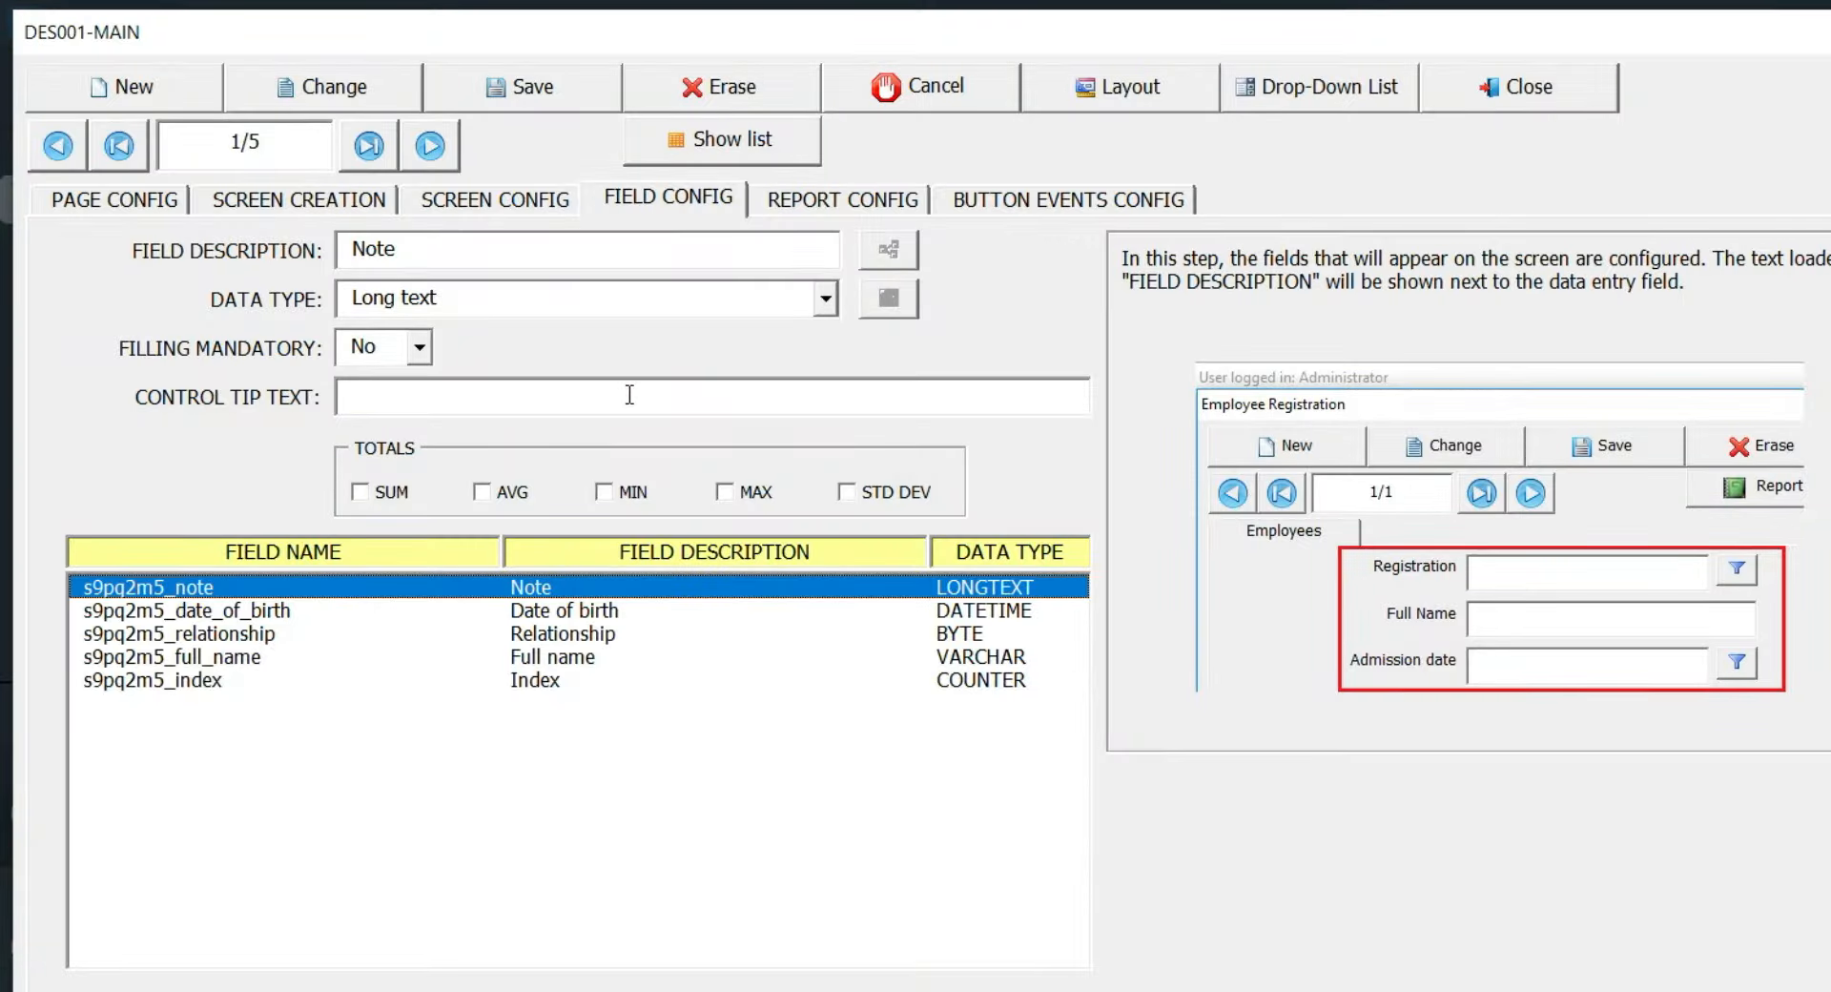
Close the screen design and open the Employee registration screen to check its Dependents page
click(1467, 107)
click(254, 175)
click(270, 265)
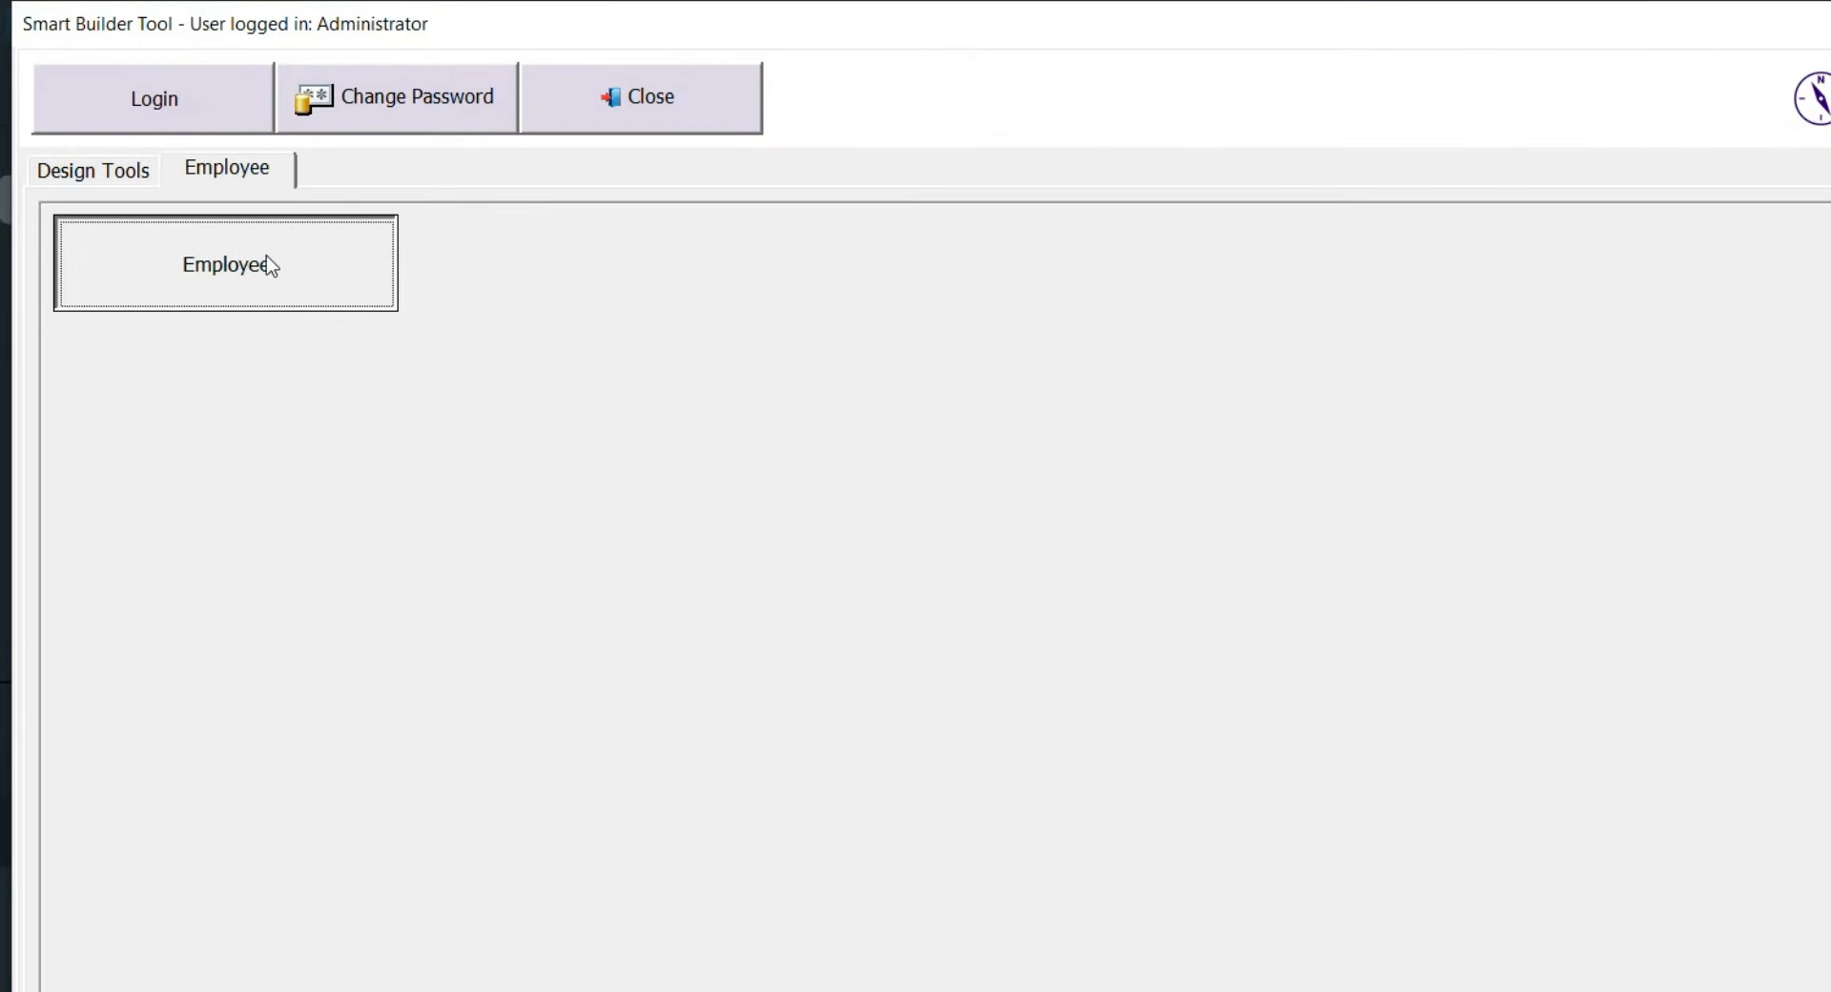
click(280, 217)
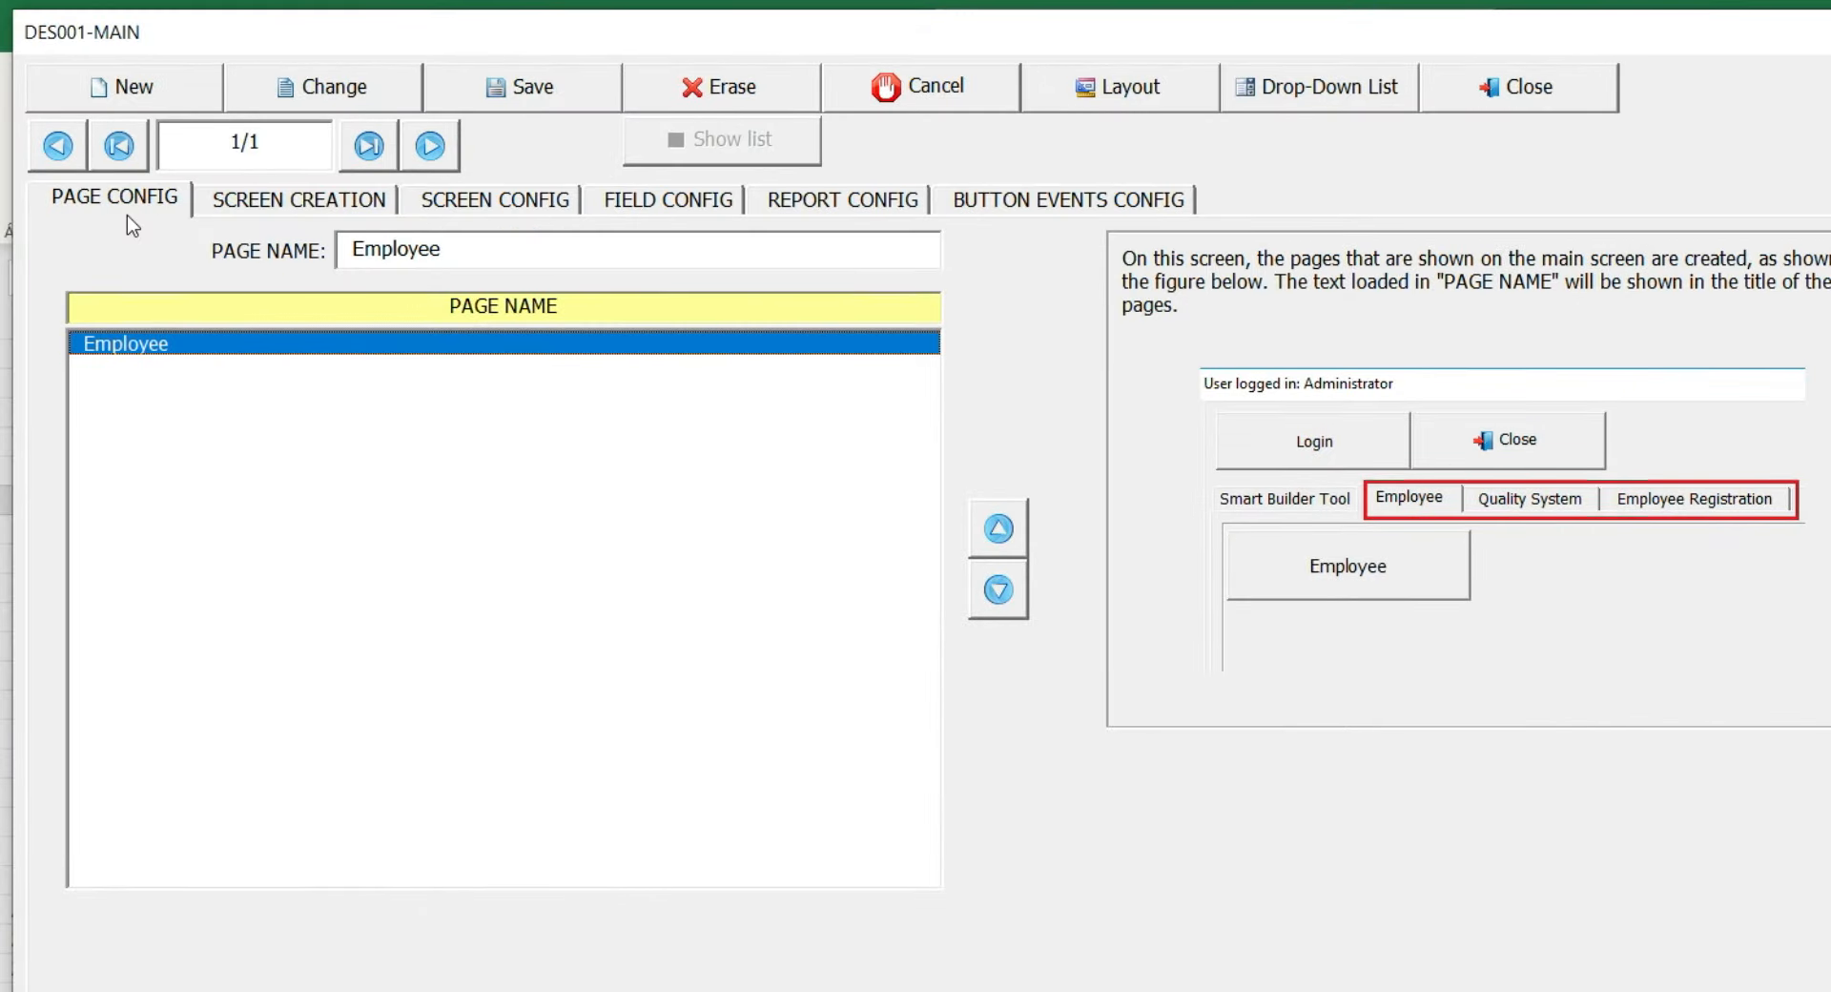
Create and save a report named "Employees - Layout 01" with the title "Employees and Dependents"
click(781, 198)
click(181, 89)
text(Employees - Layout 01)
key(Tab)
text(Employees and Dependents)
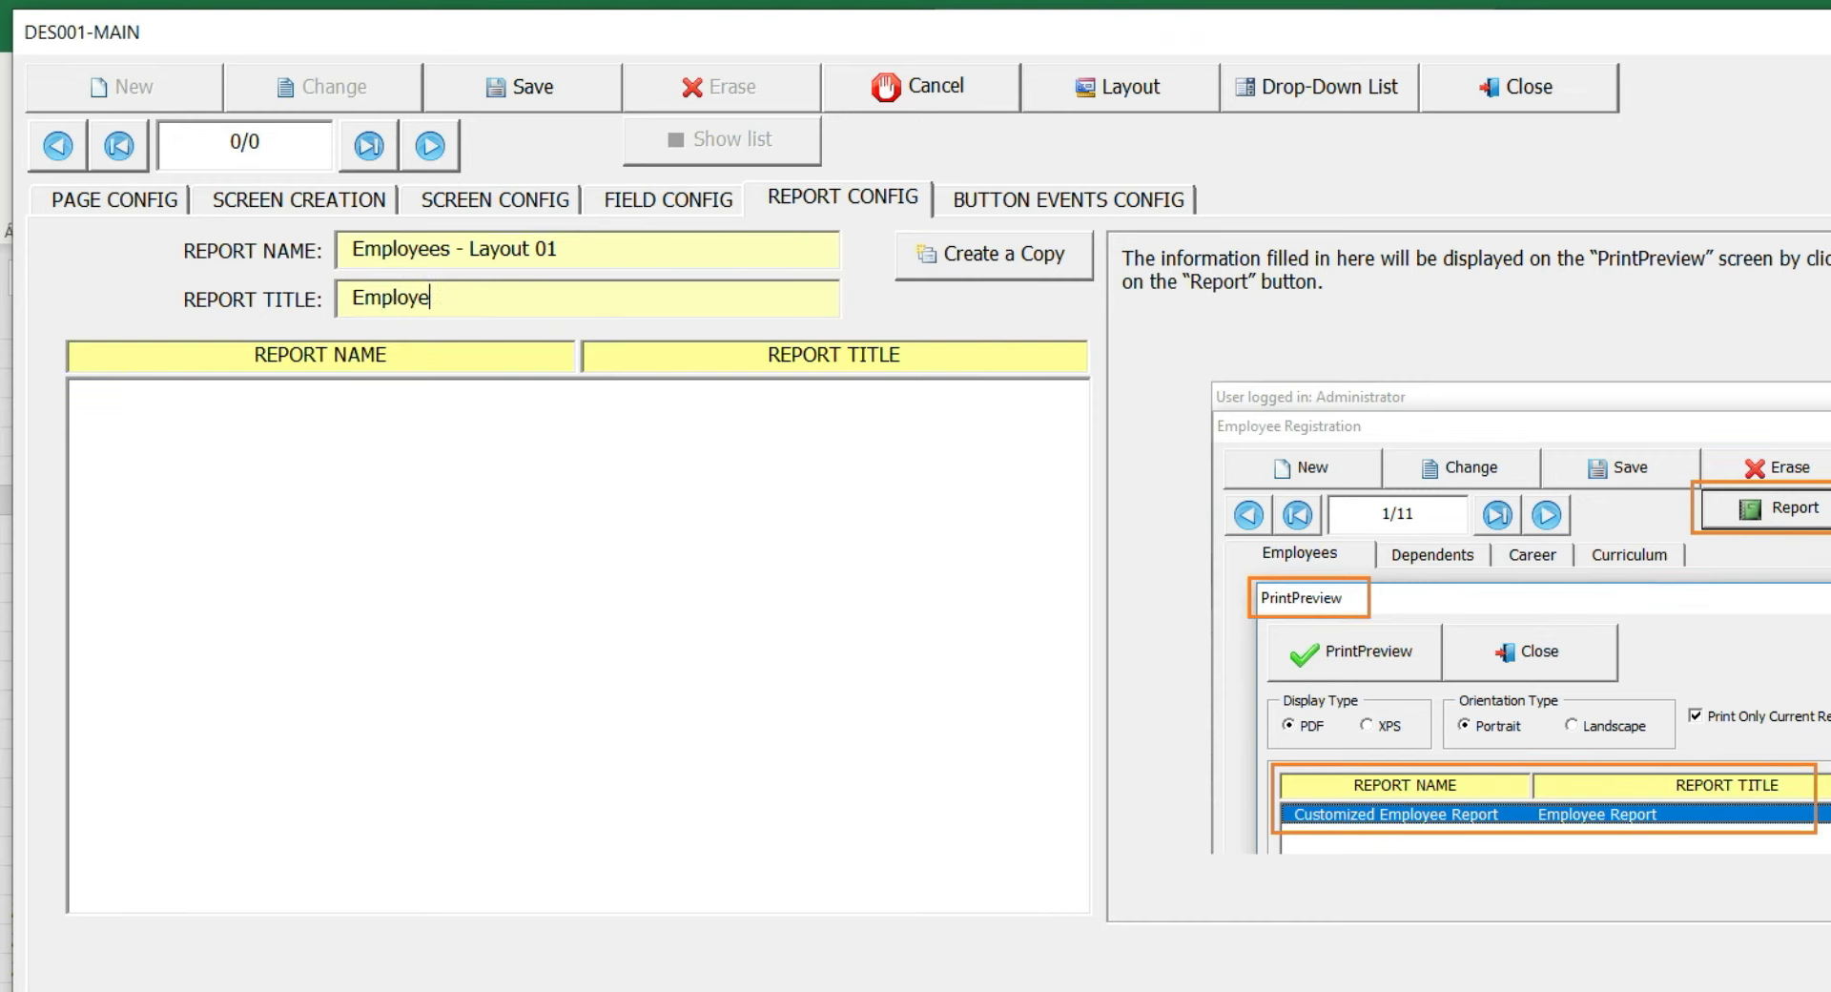
click(456, 70)
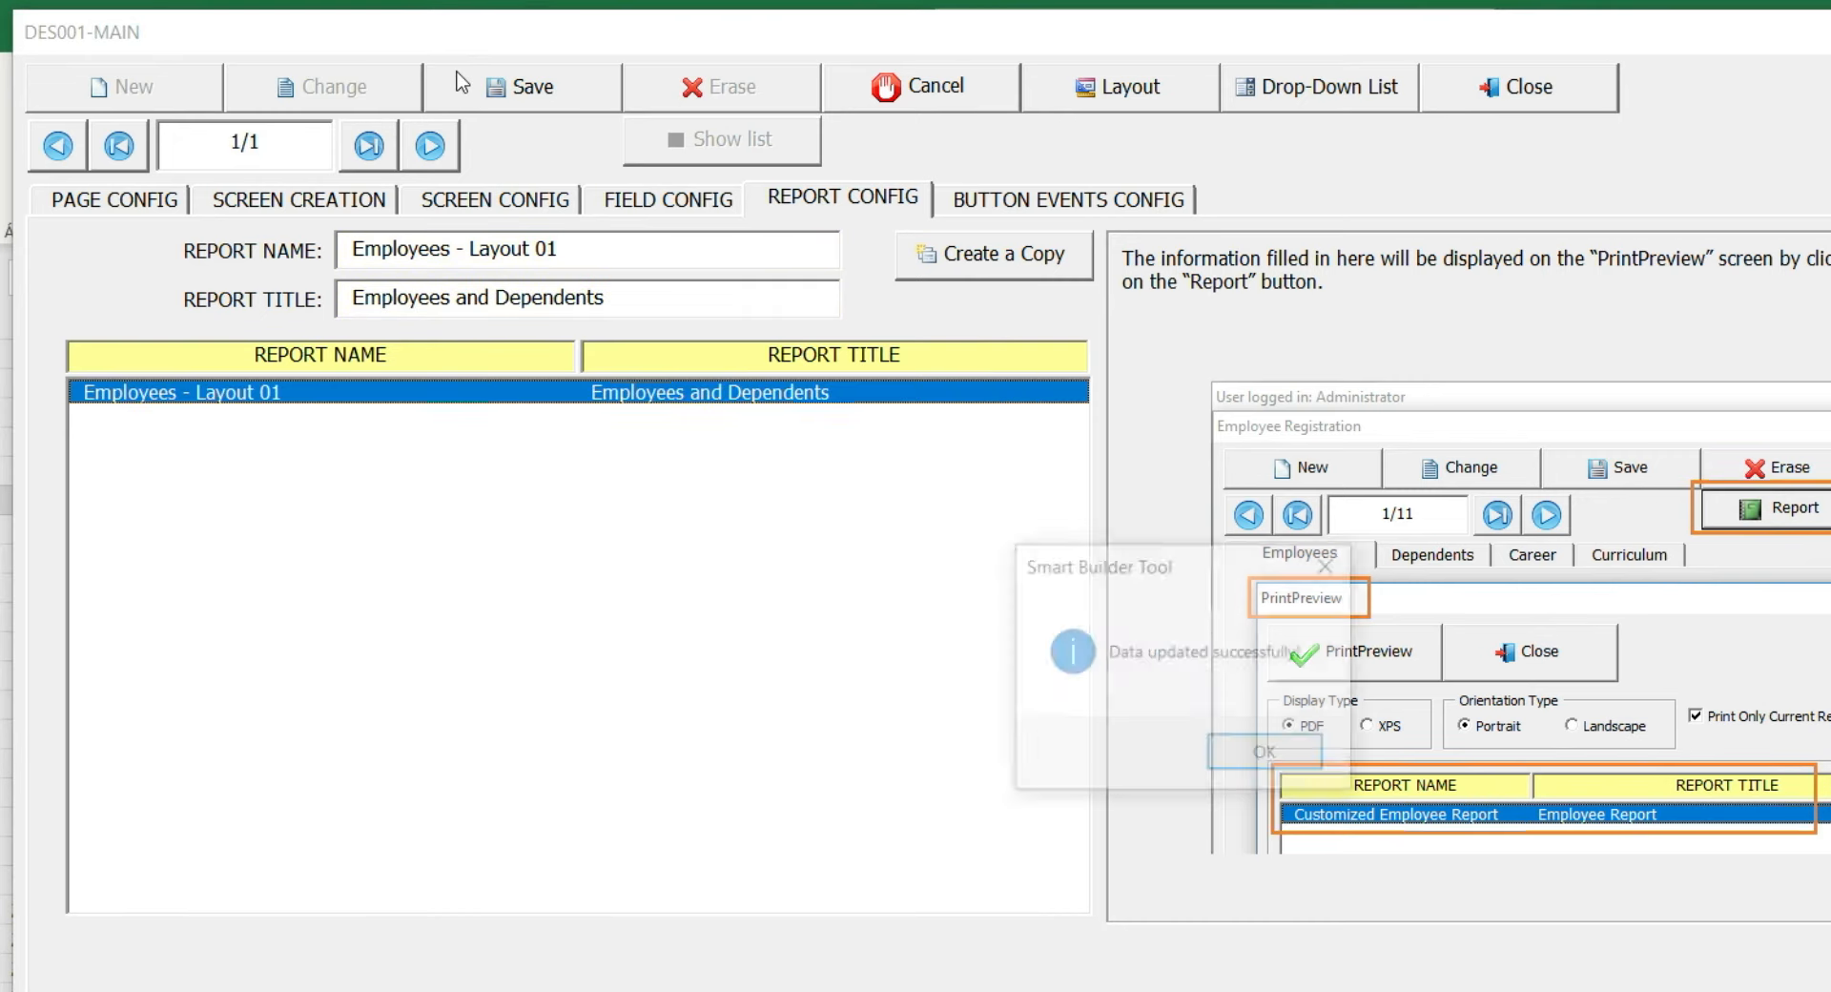
key(Return)
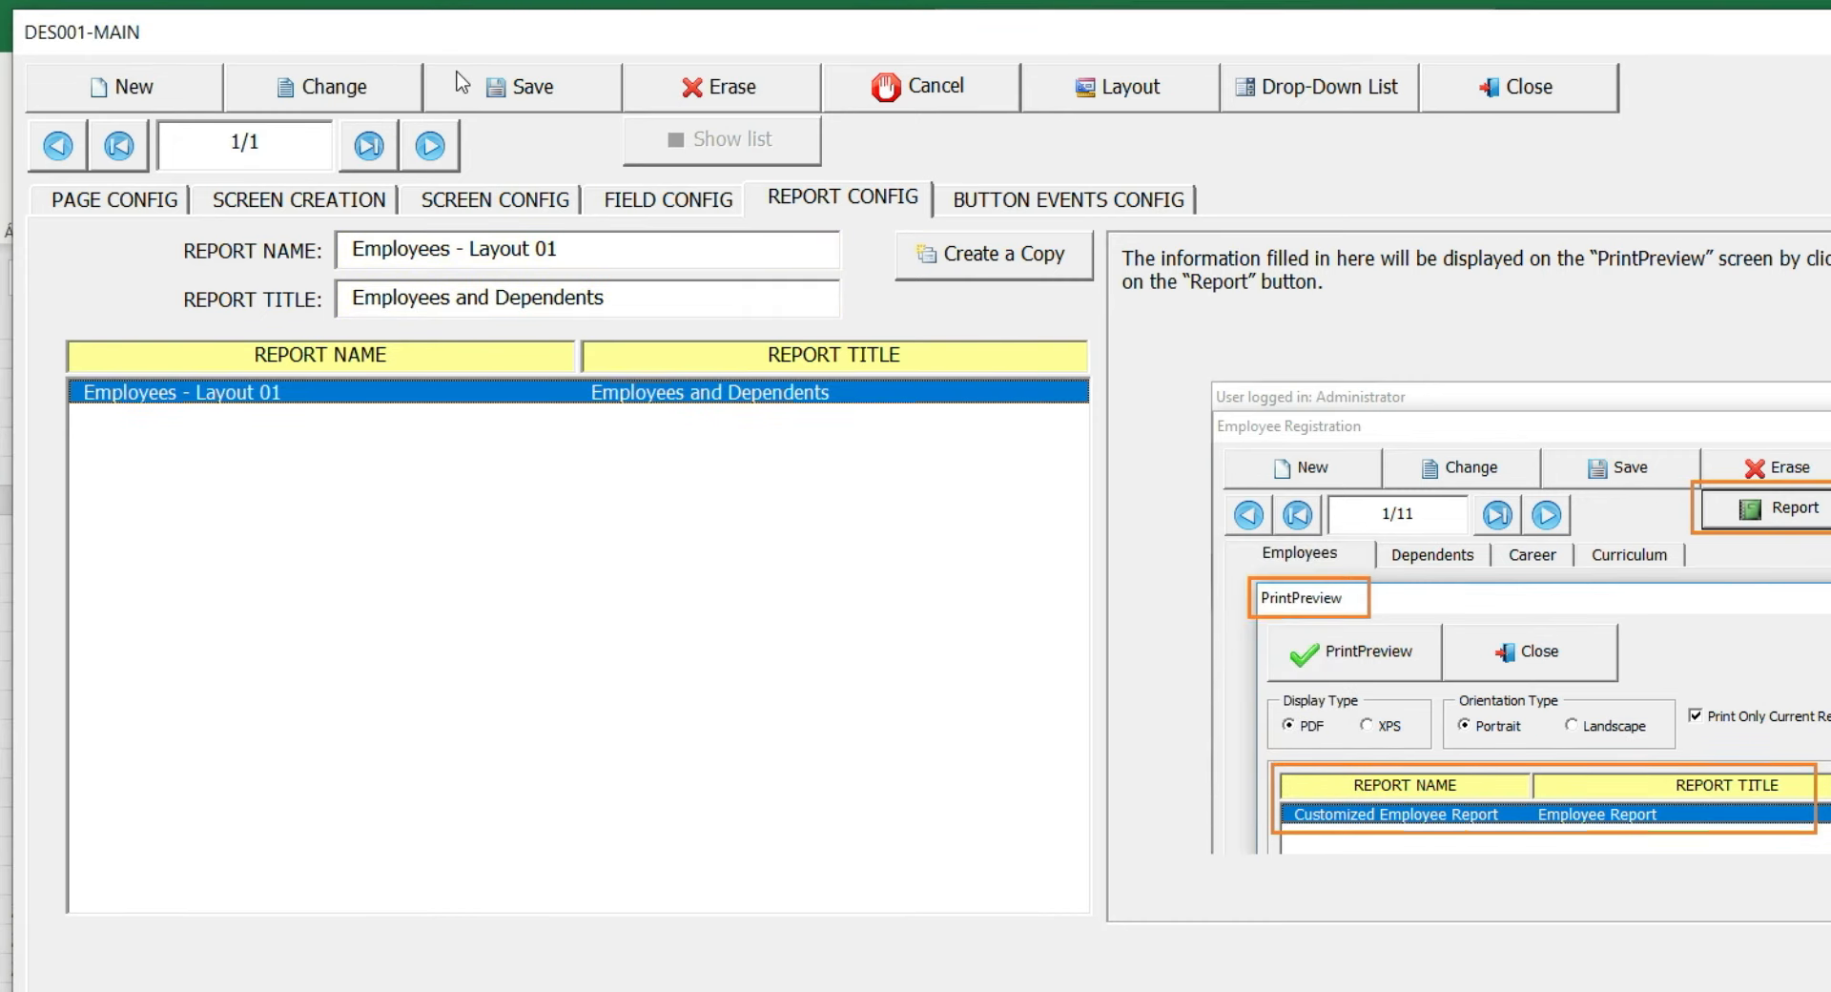
In the report layout, narrow the Marital status box and widen the report title box so both end flush with the fields below
click(1097, 109)
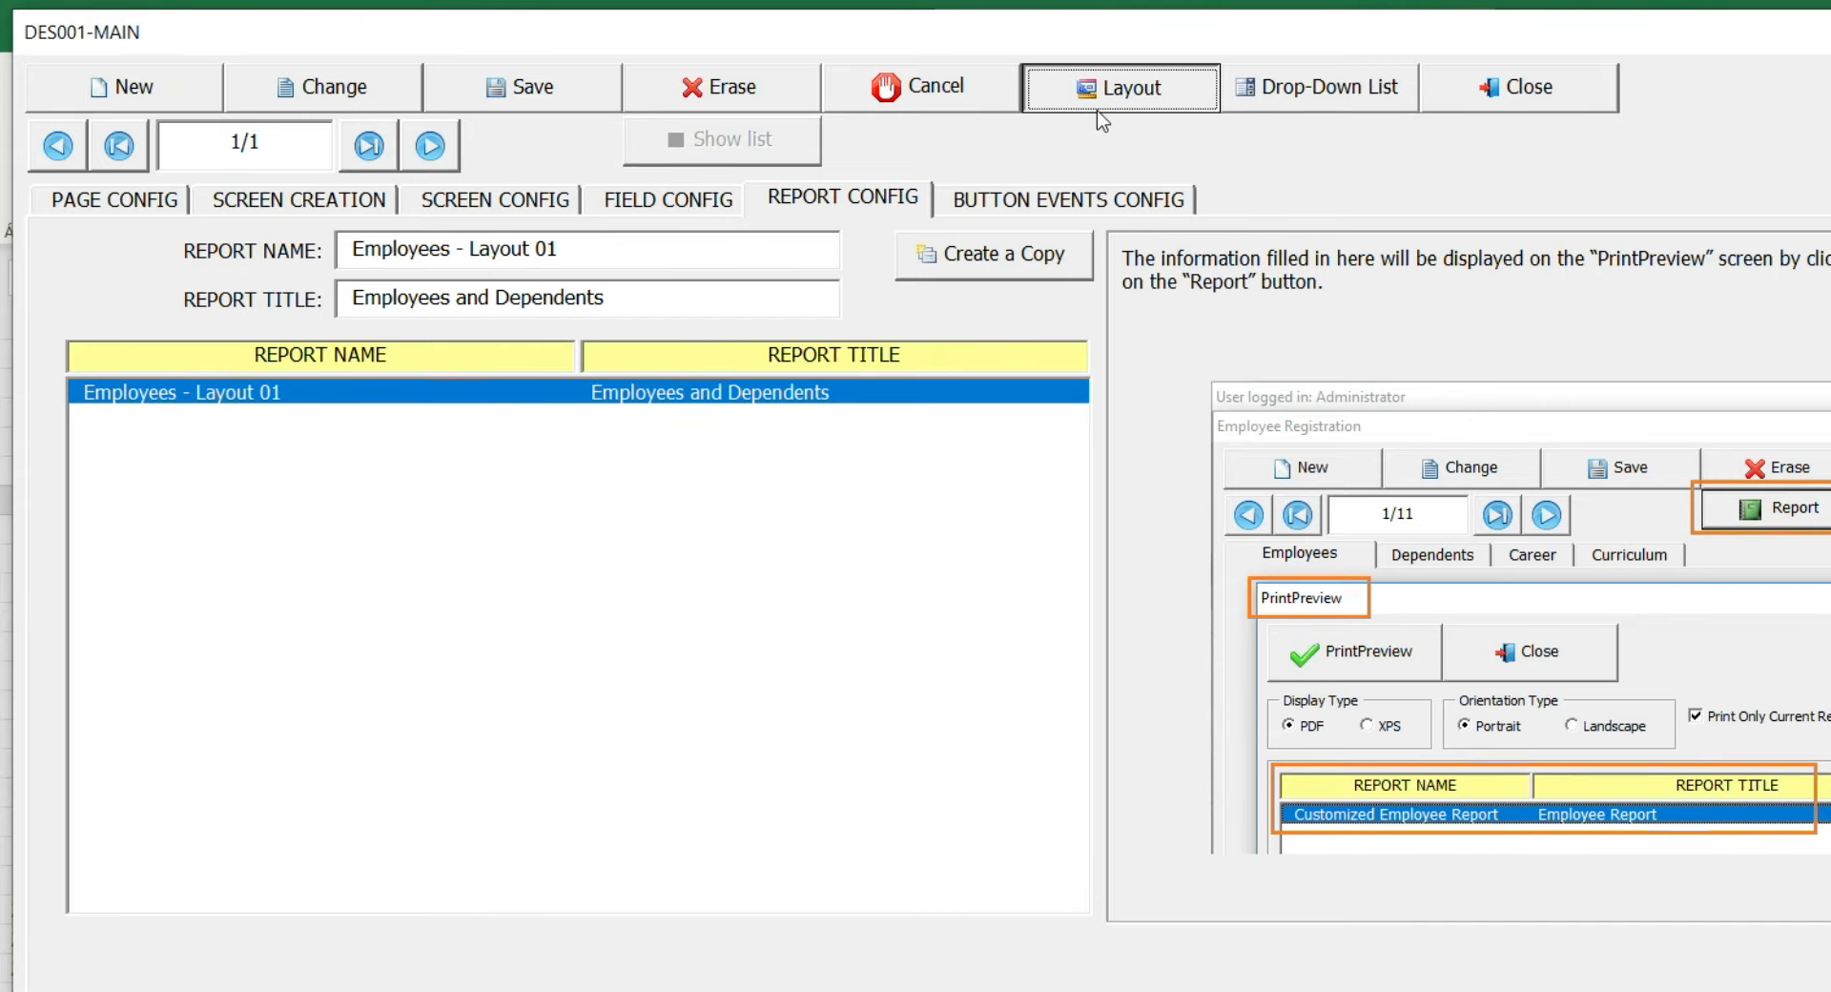
scroll(1034, 525, down, 1)
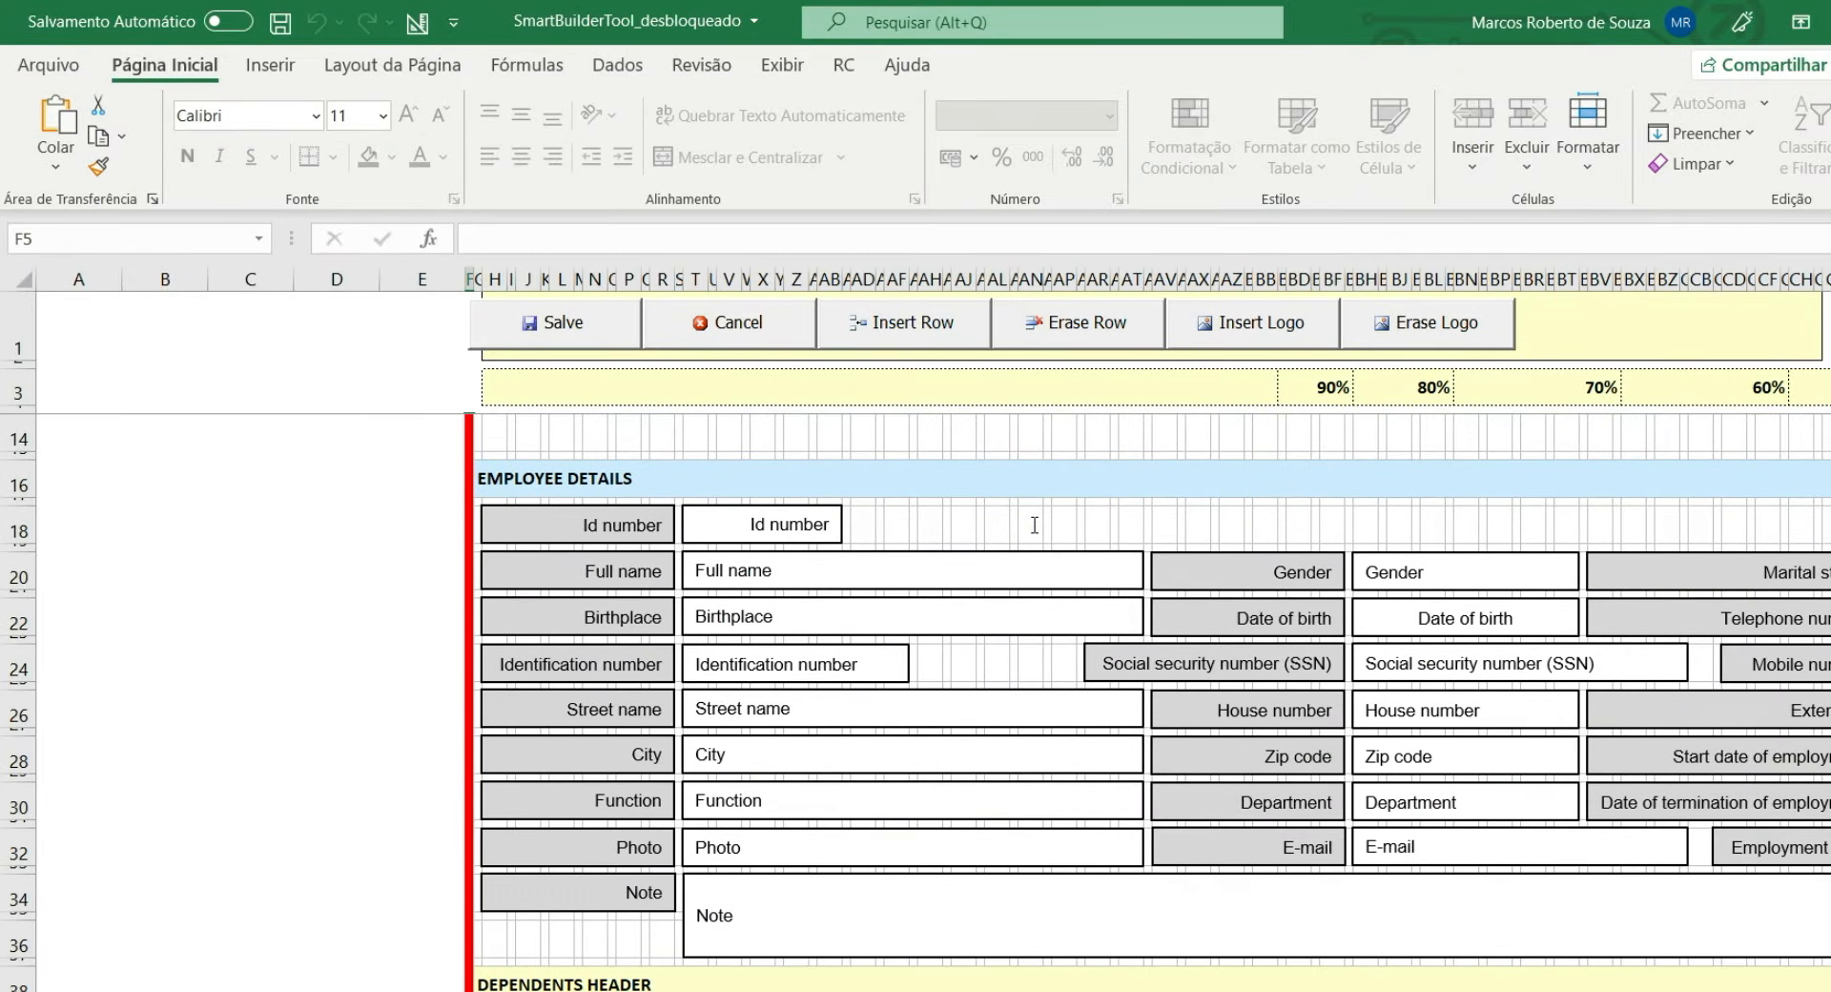
scroll(658, 533, down, 5)
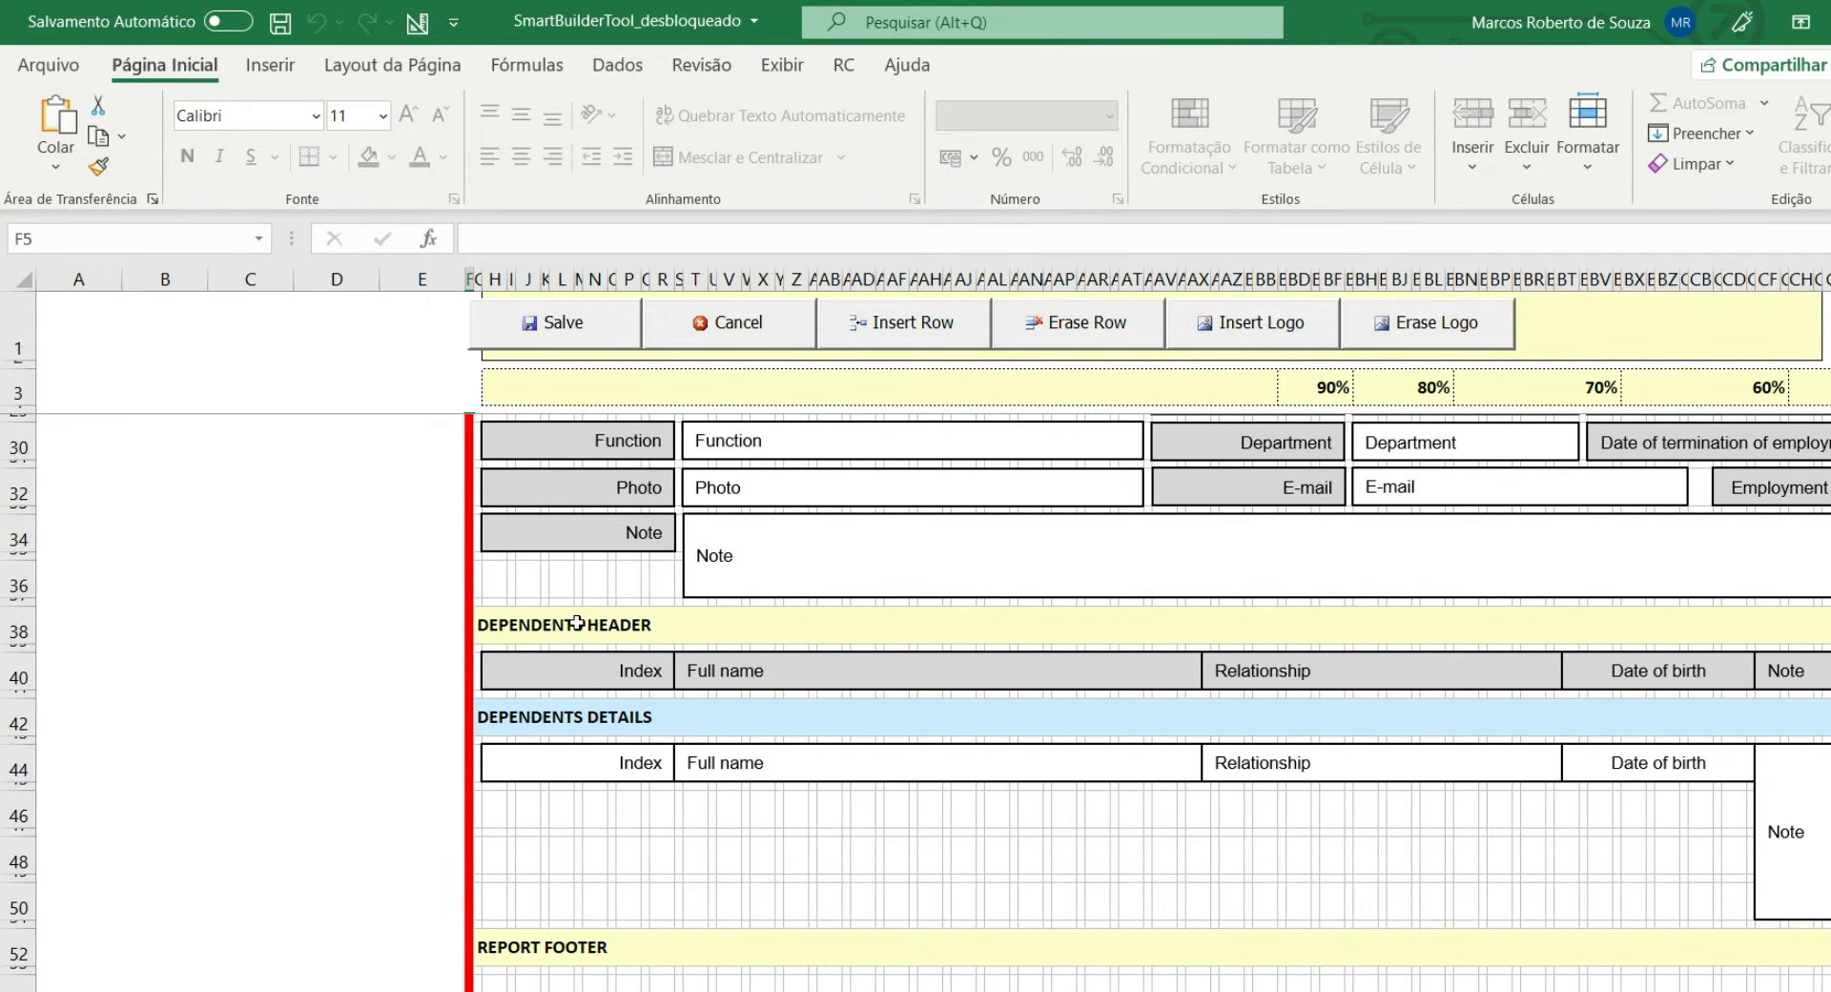
scroll(1340, 814, right, 6)
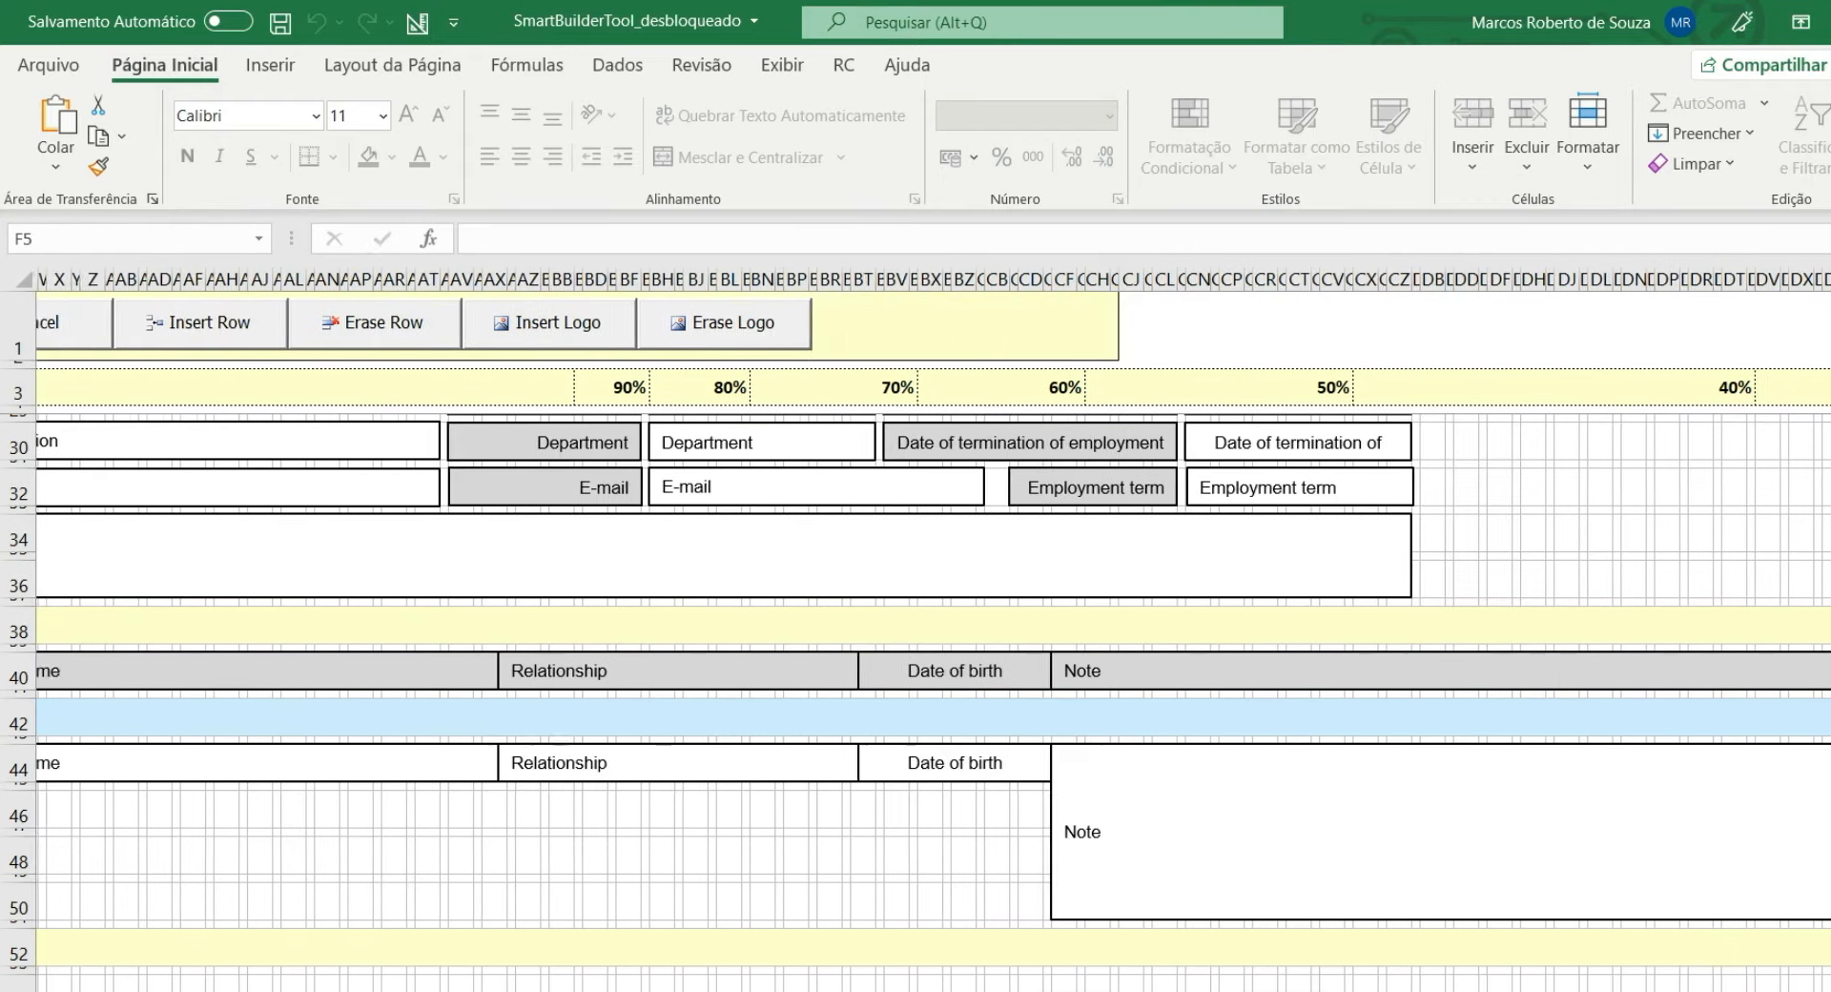
scroll(1341, 814, up, 7)
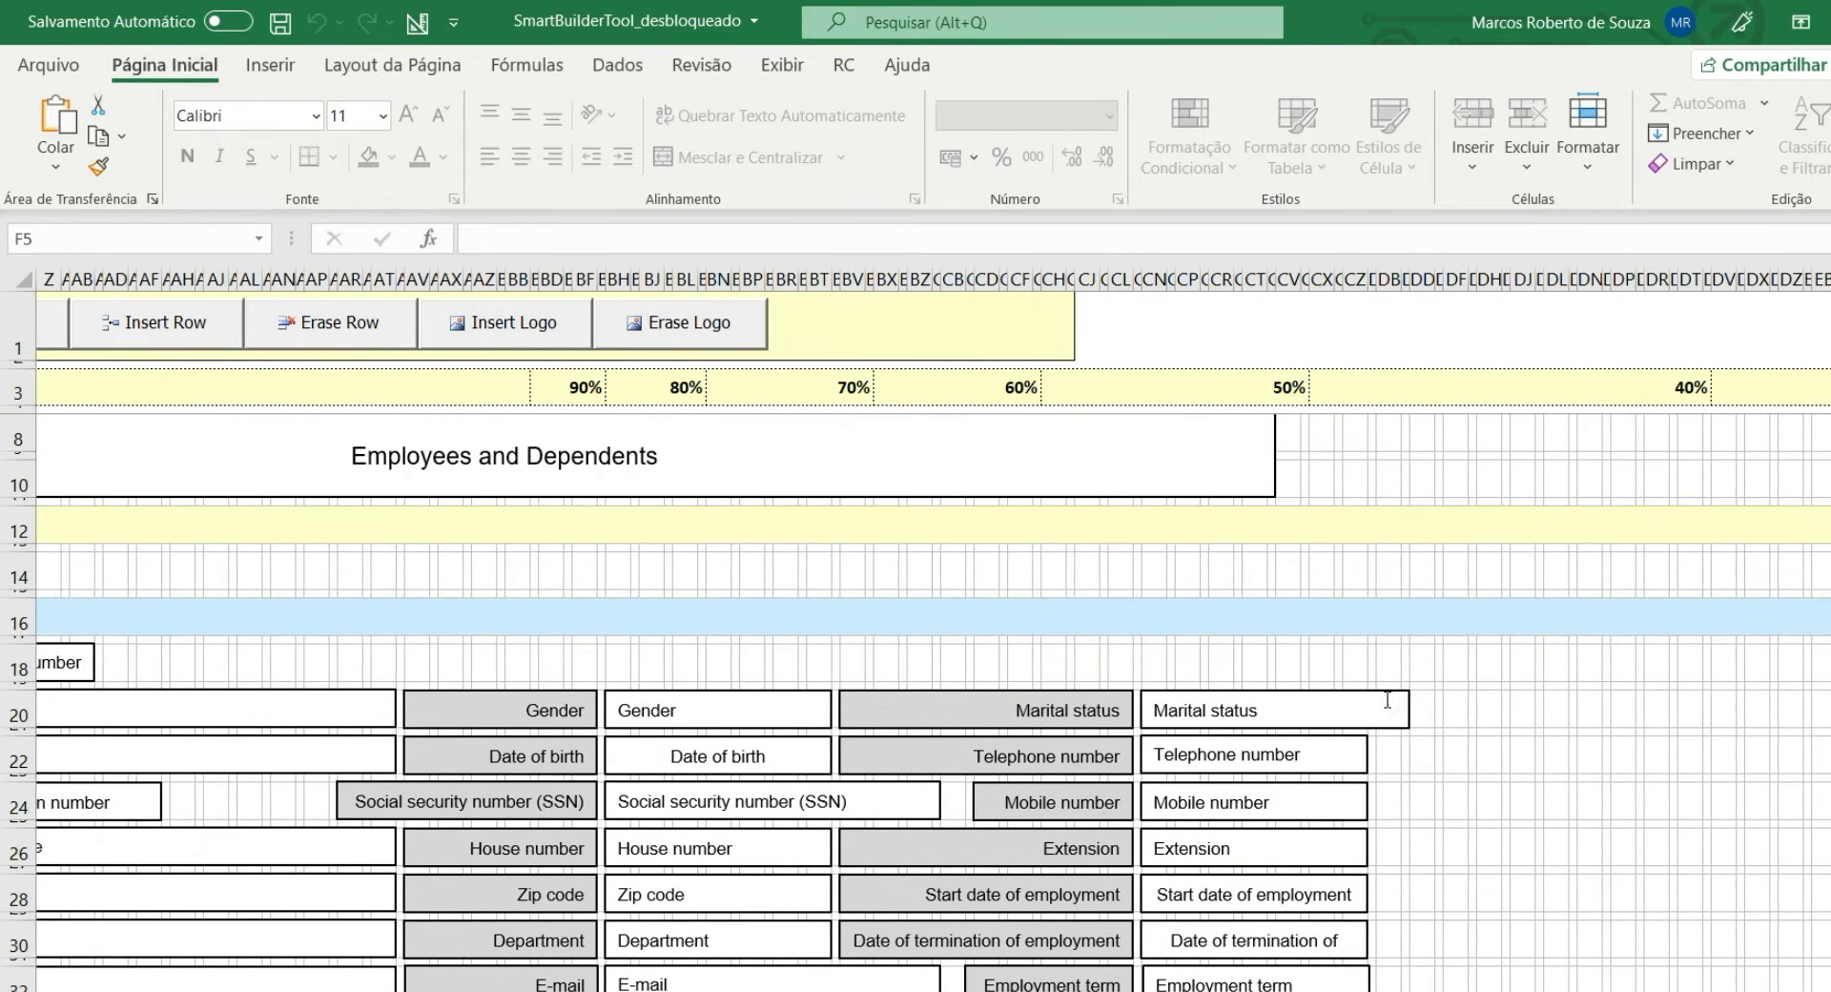
click(1387, 701)
drag(1409, 708, 1366, 699)
click(1264, 434)
drag(1278, 449, 1369, 453)
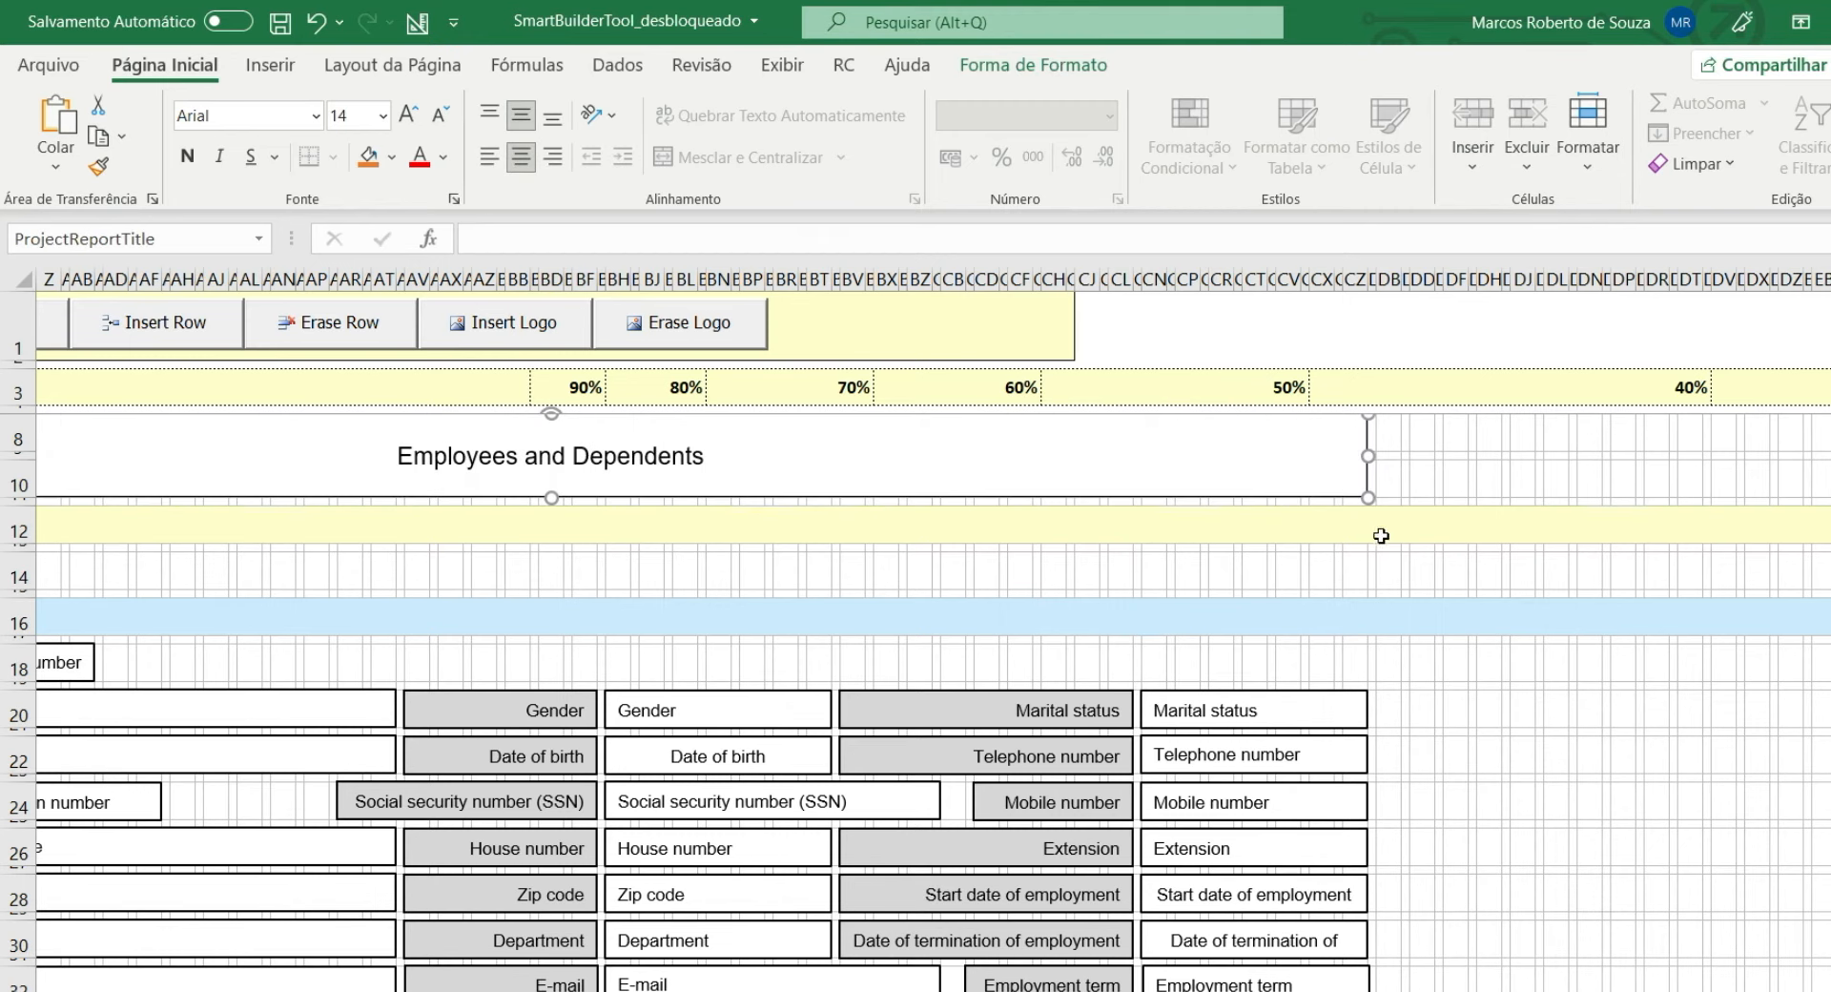
Narrow the Dependents Note box and its header label to the width of the employee section, reduce the box's height, and save the layout
scroll(1327, 857, down, 6)
click(1324, 857)
scroll(1323, 857, right, 2)
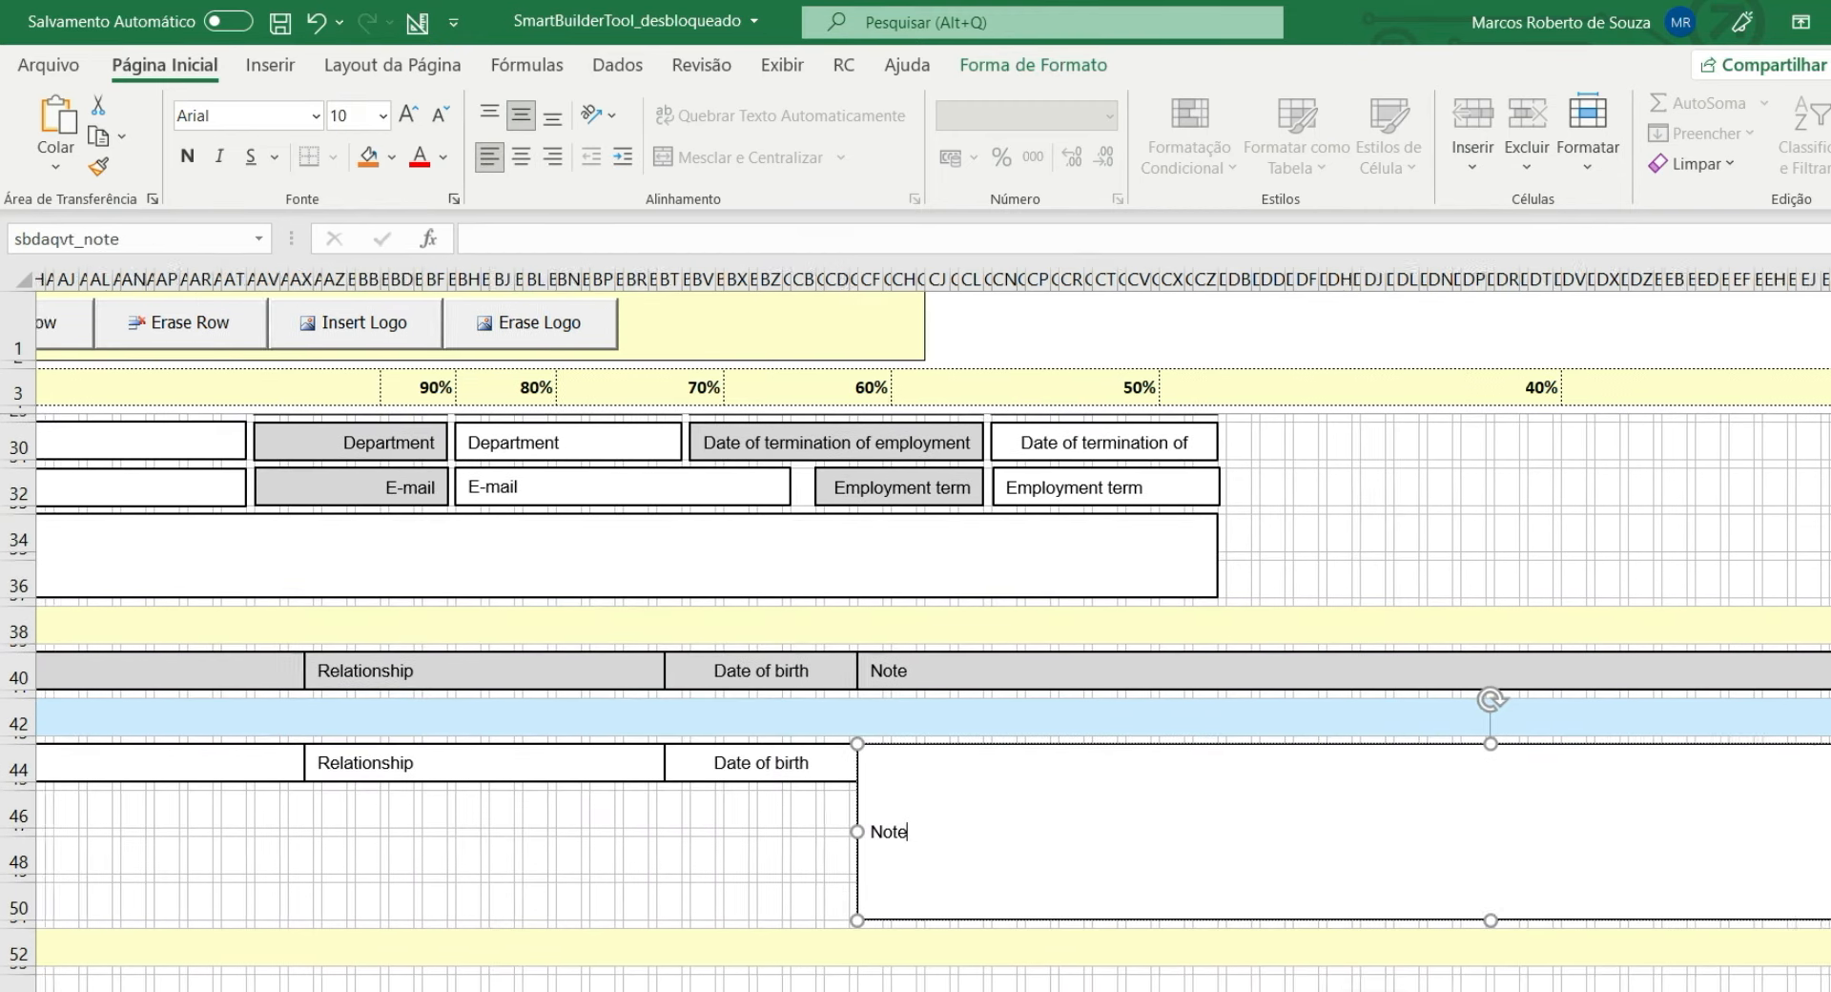
scroll(1762, 841, right, 3)
drag(1770, 829, 865, 796)
click(976, 672)
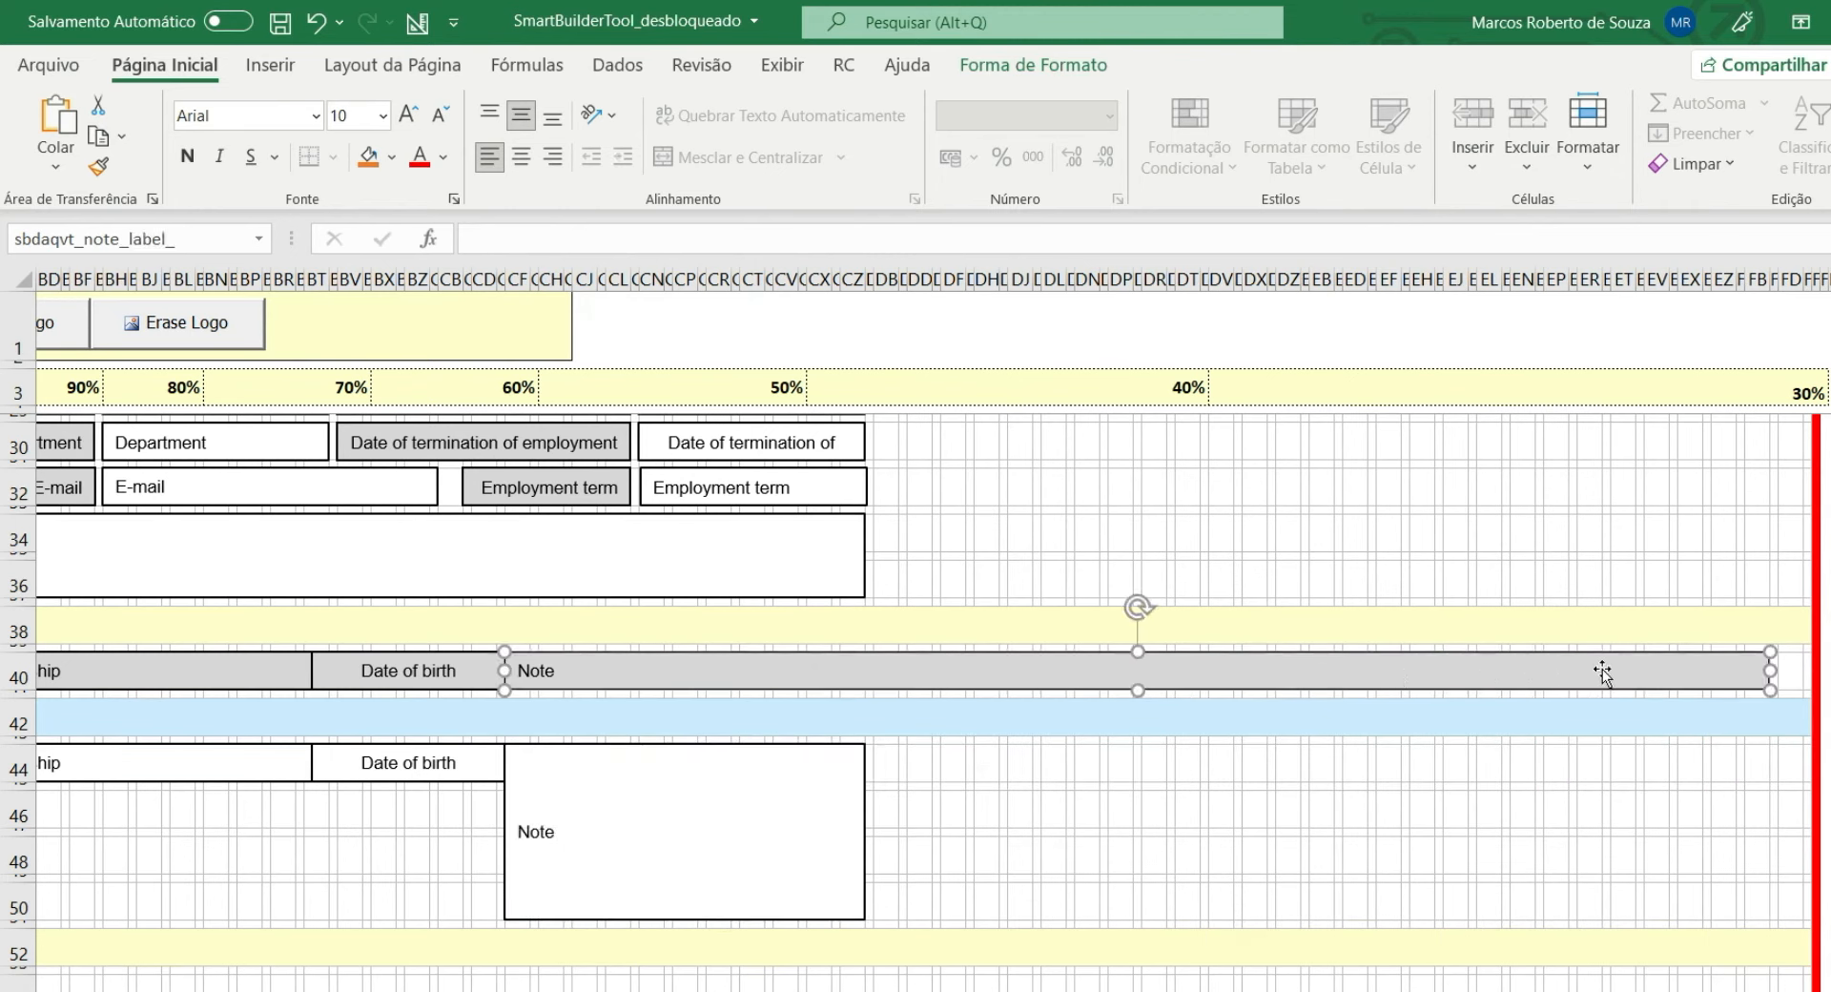
drag(1770, 670, 864, 670)
click(730, 846)
drag(684, 919, 674, 828)
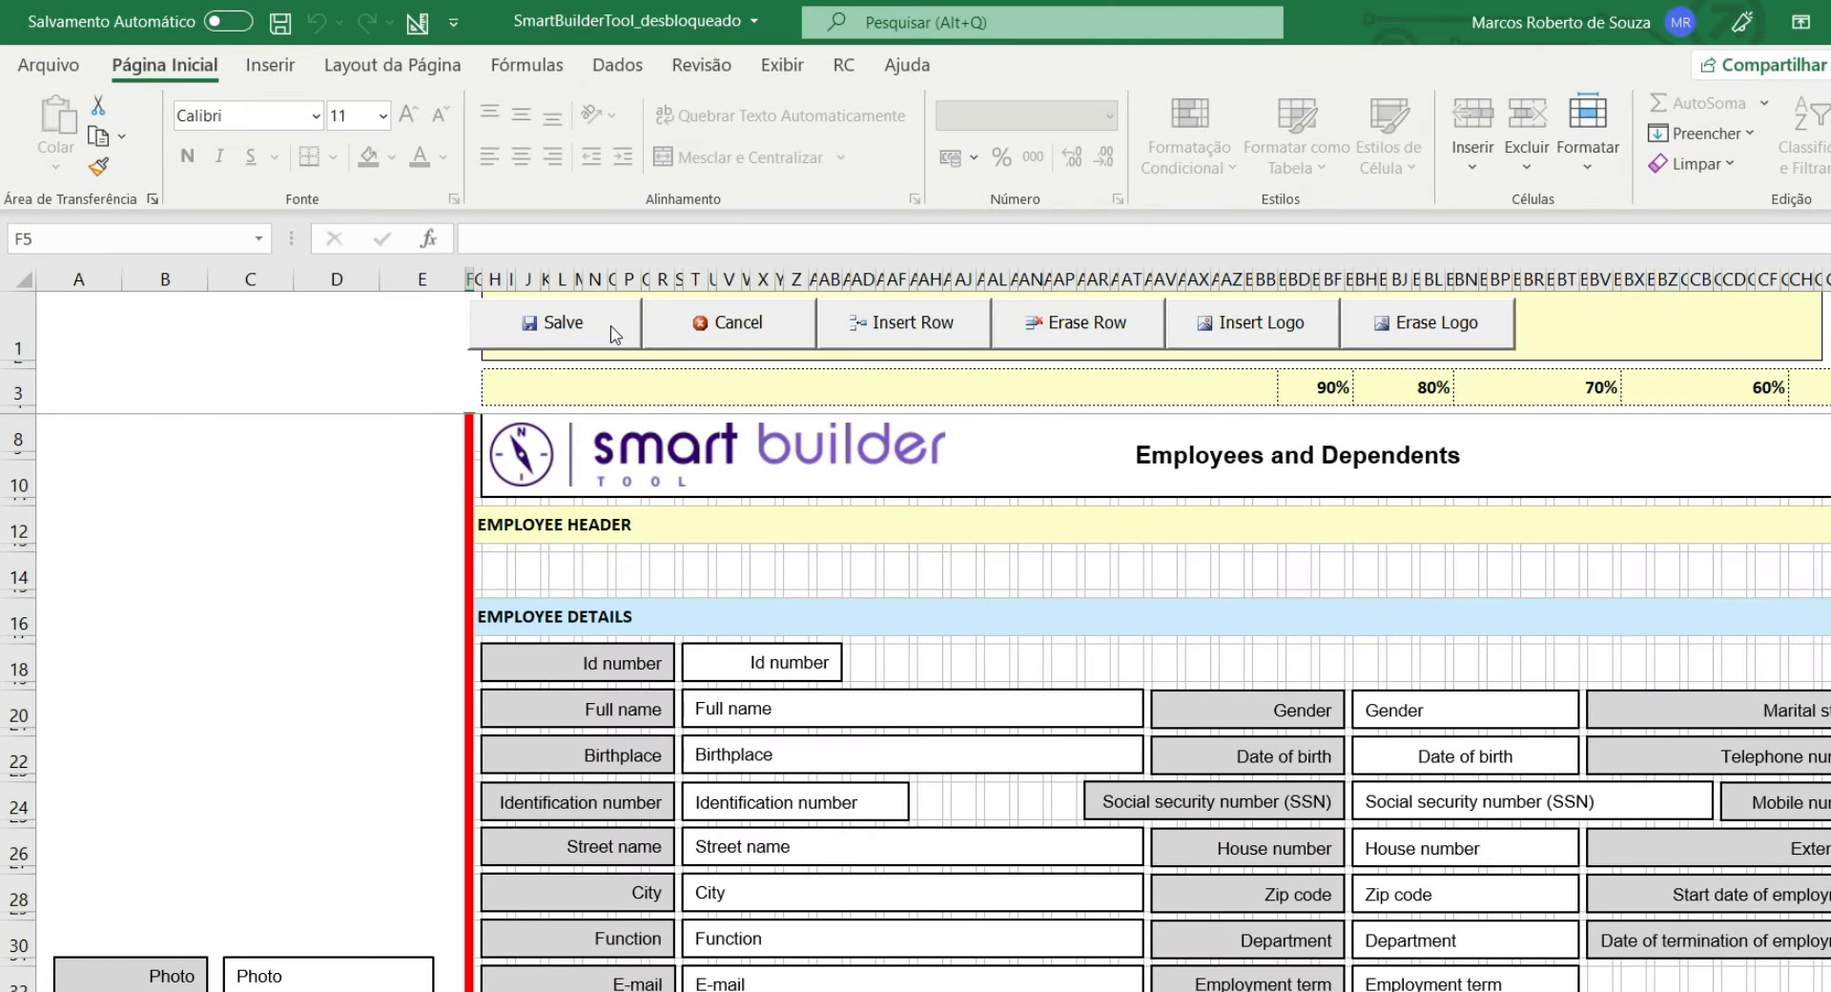
click(611, 331)
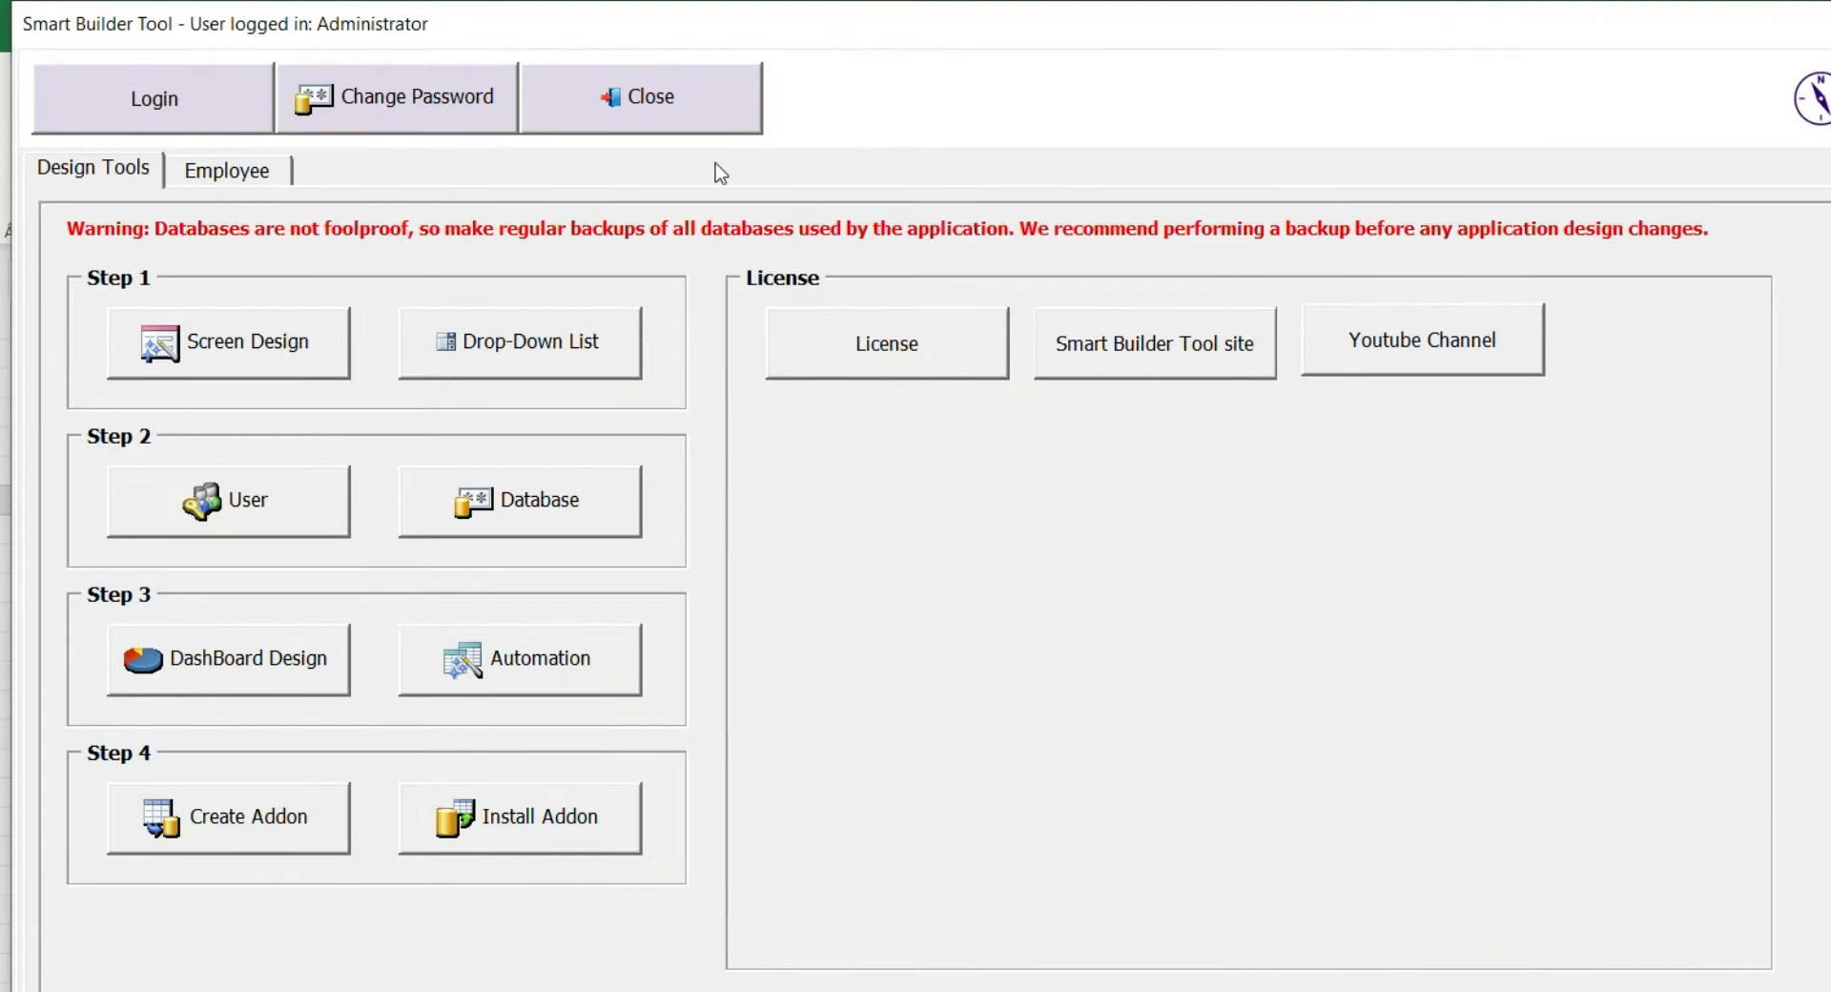
From the Employee registration screen, preview the "Employees - Layout 01" report as a PDF of the current record and examine its employee and dependents sections
click(245, 176)
click(244, 291)
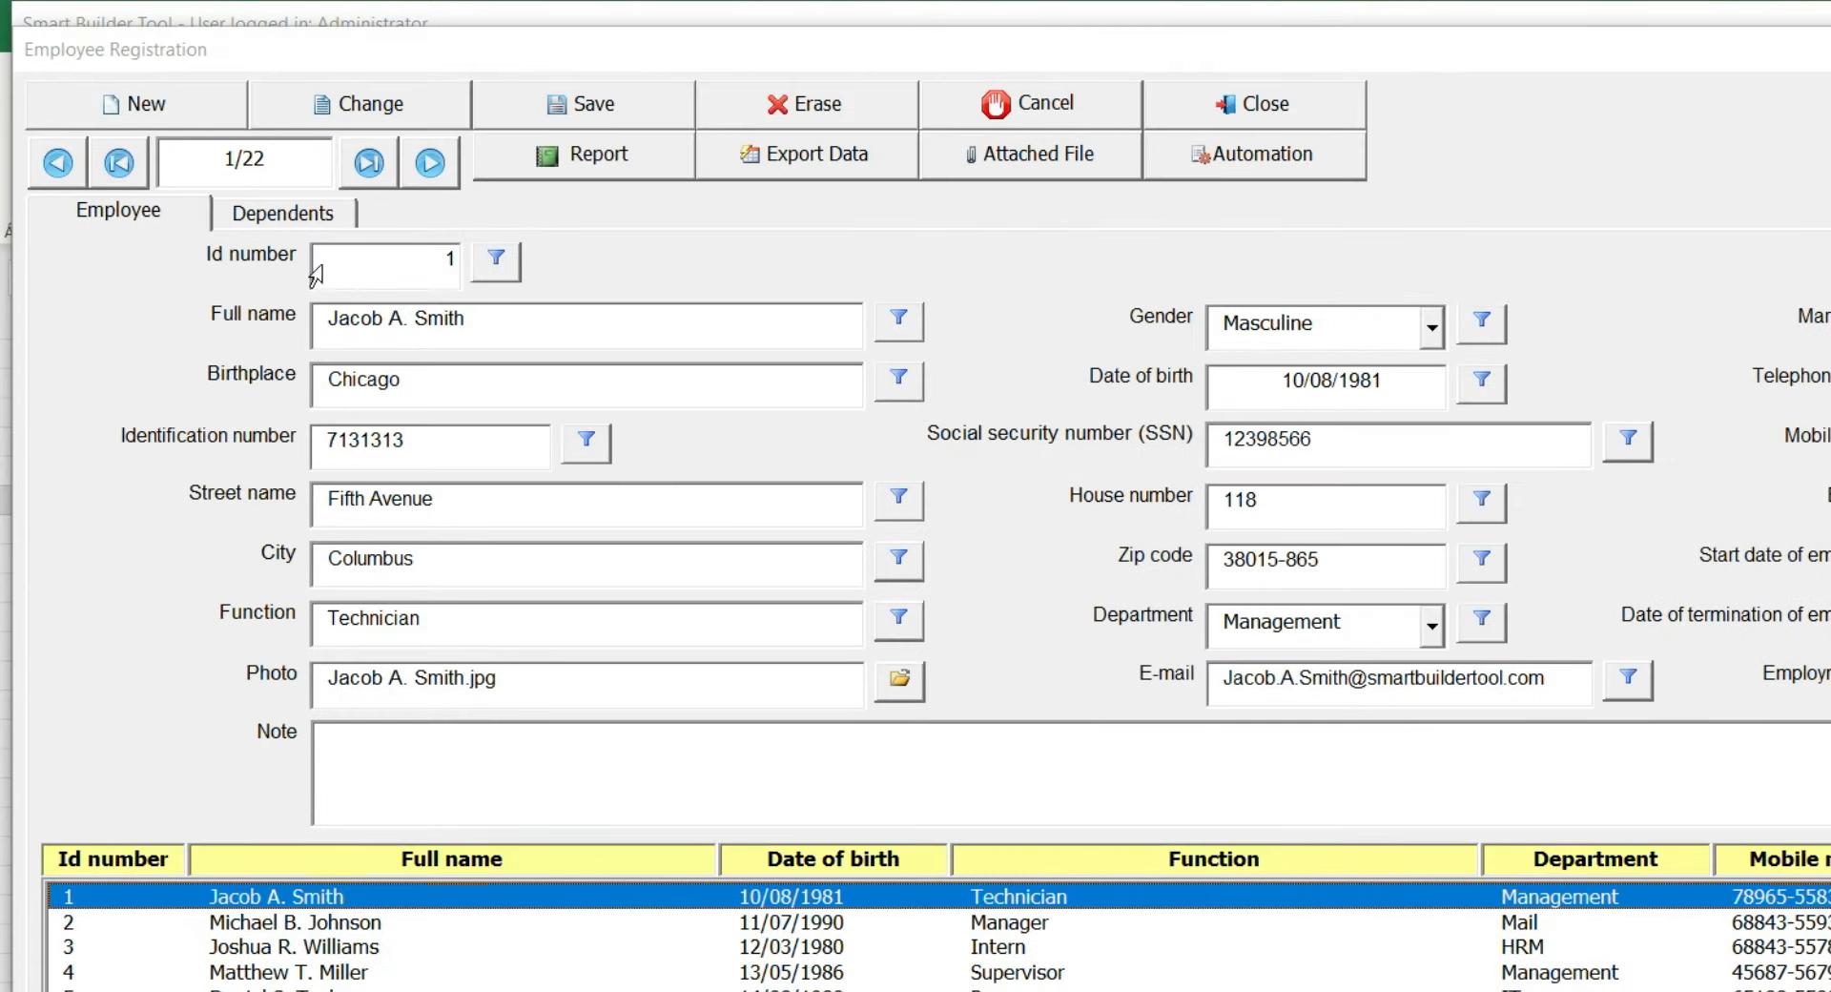
click(541, 170)
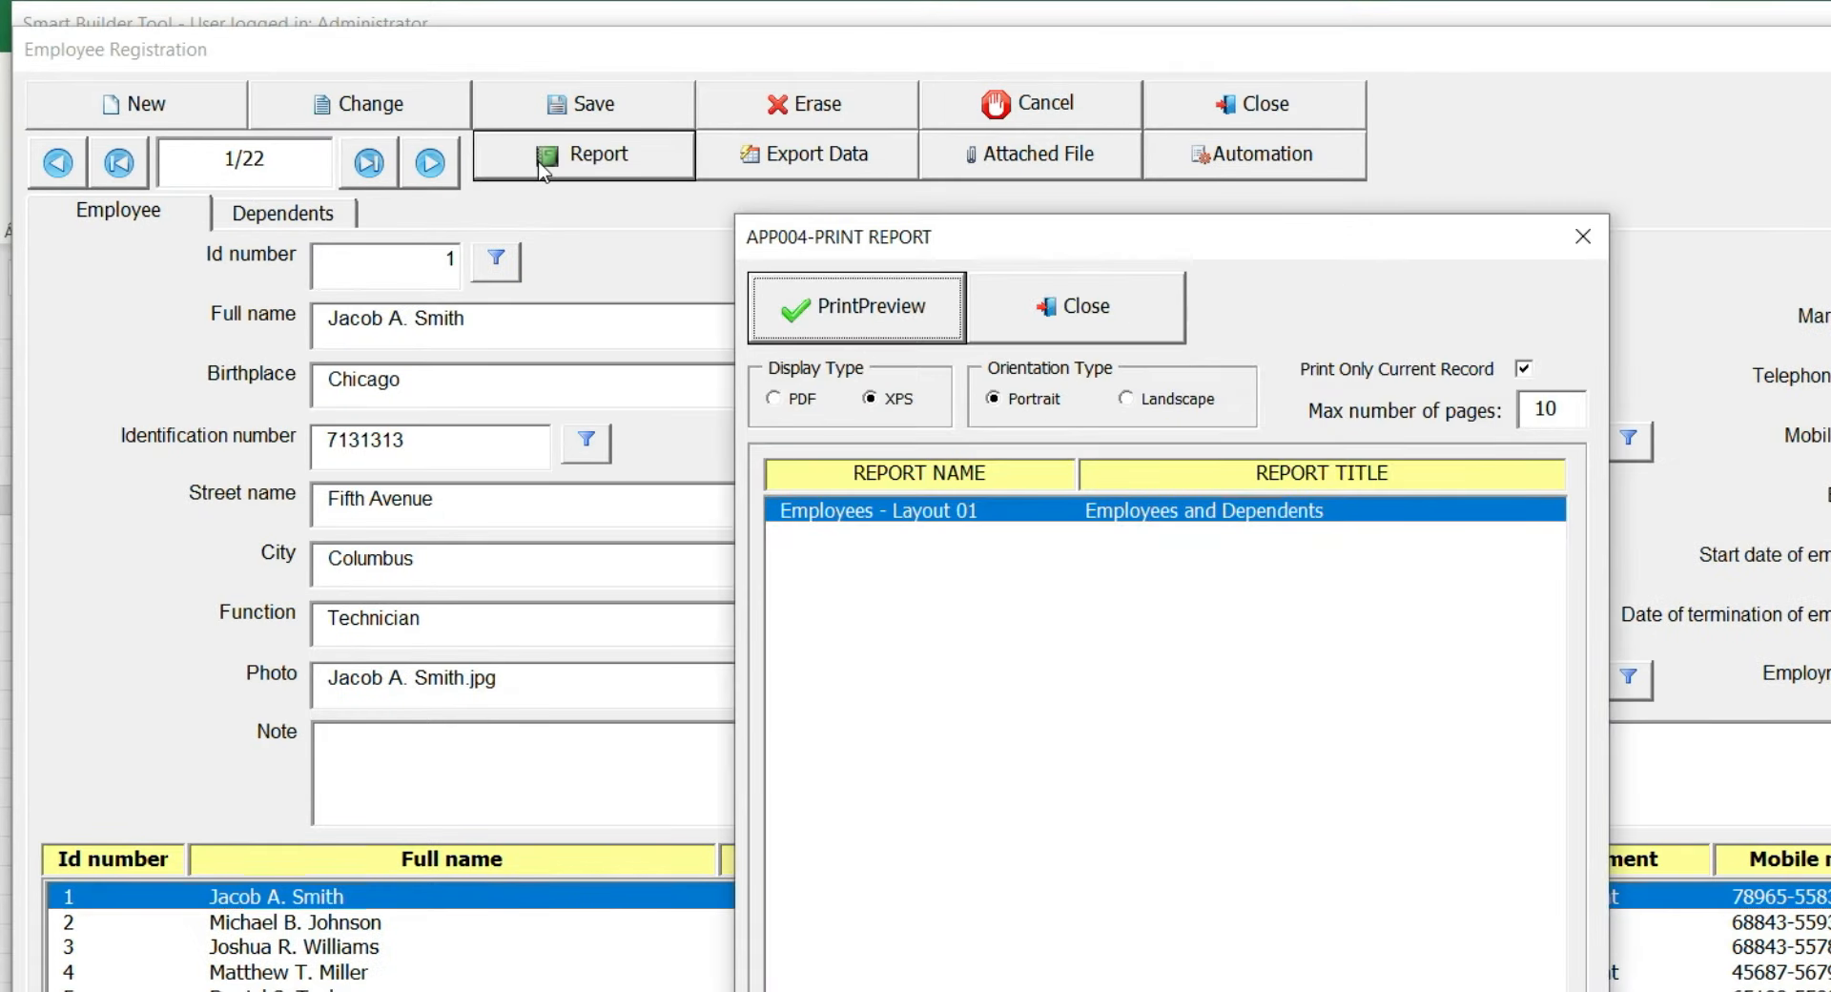
click(784, 408)
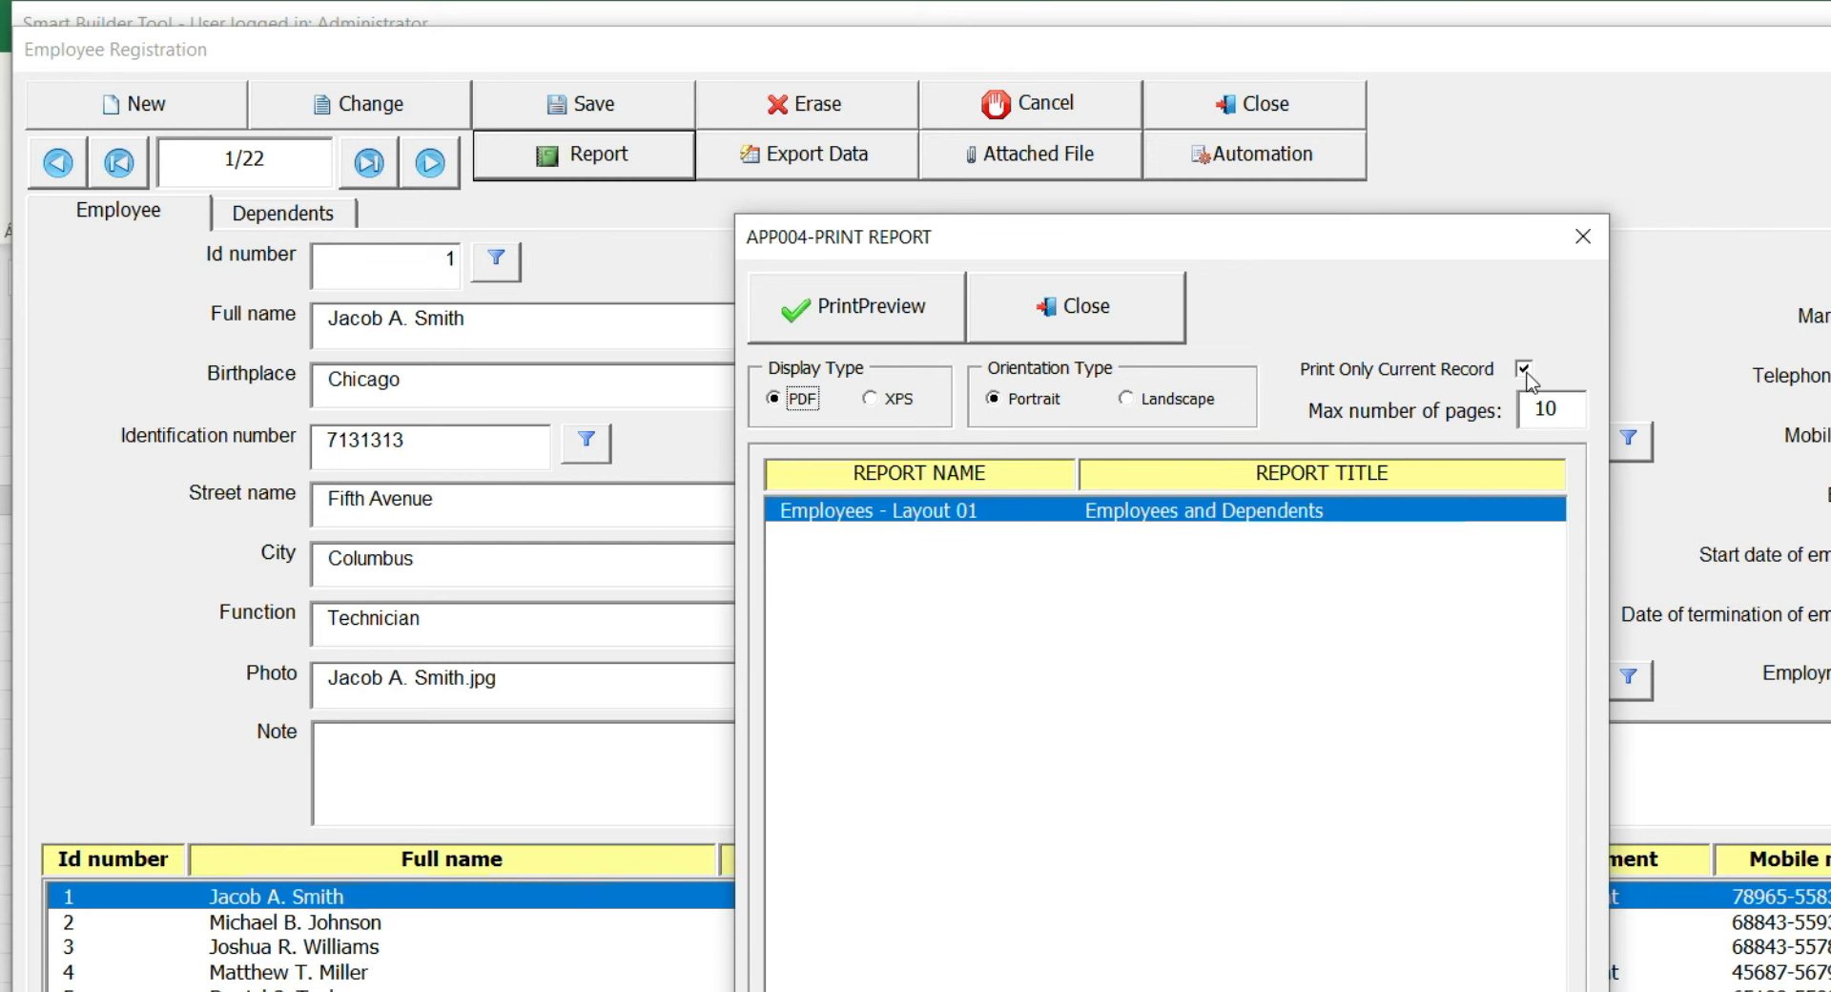
click(903, 317)
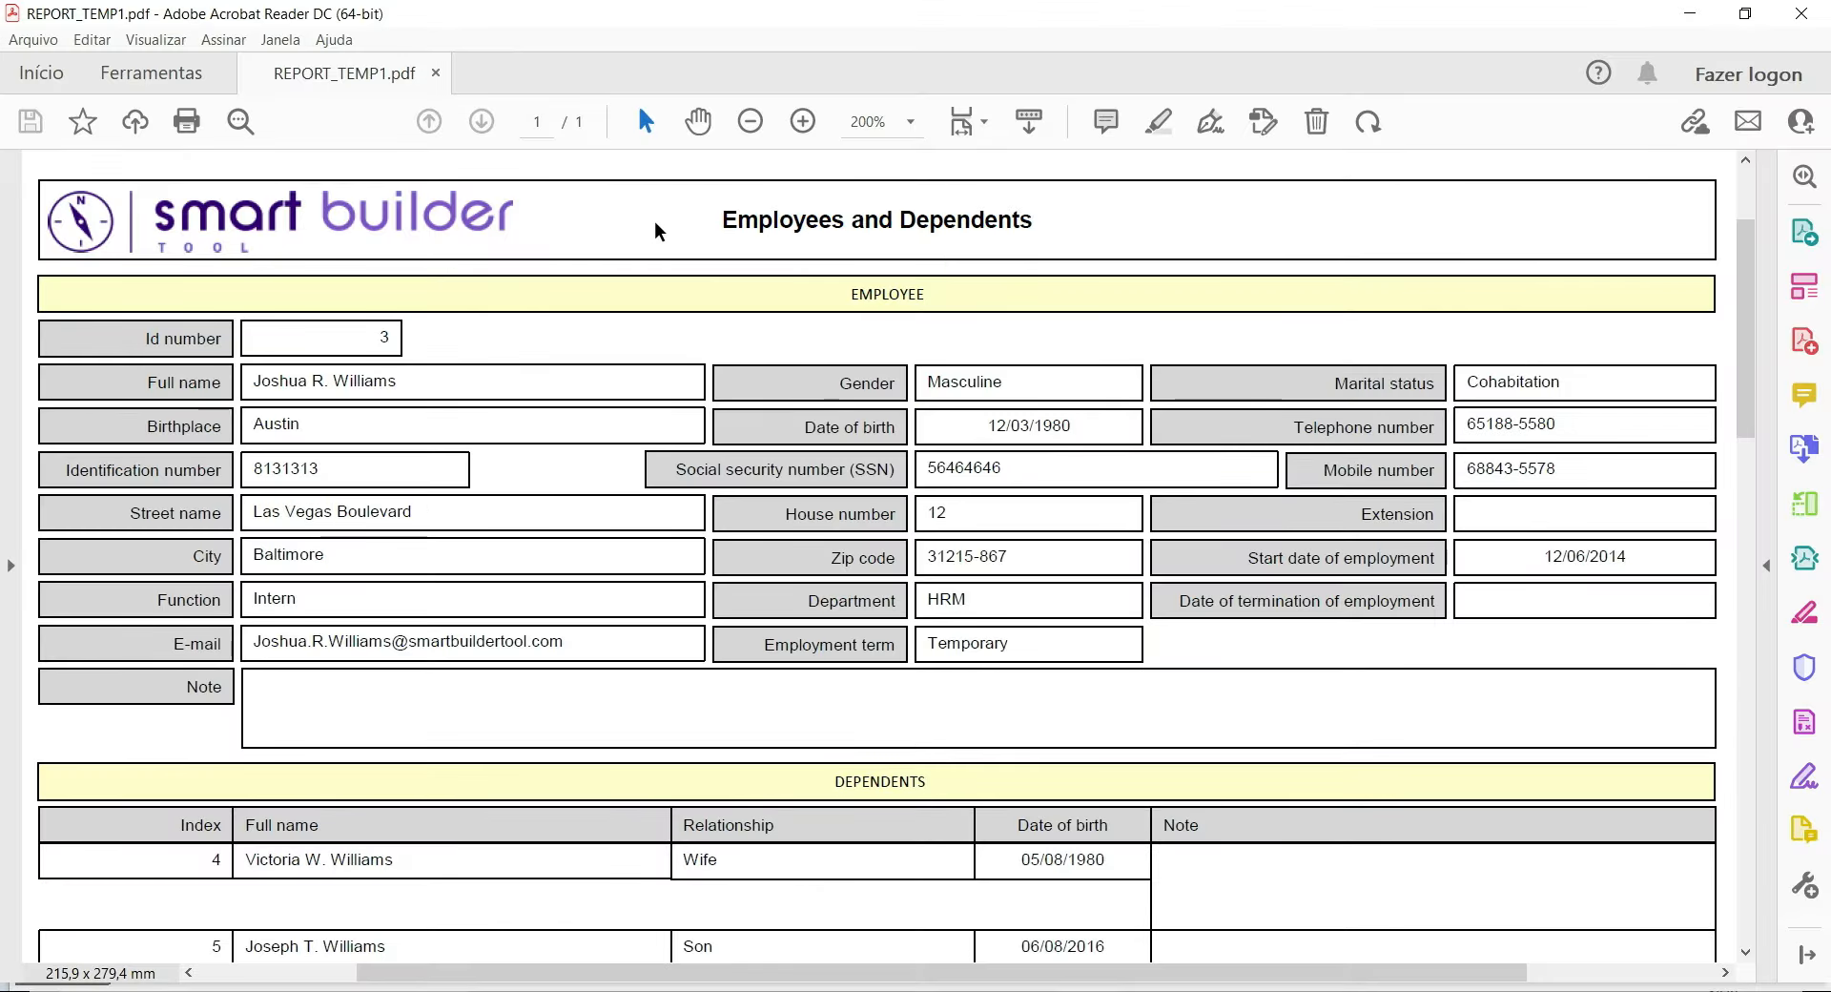
scroll(655, 229, down, 4)
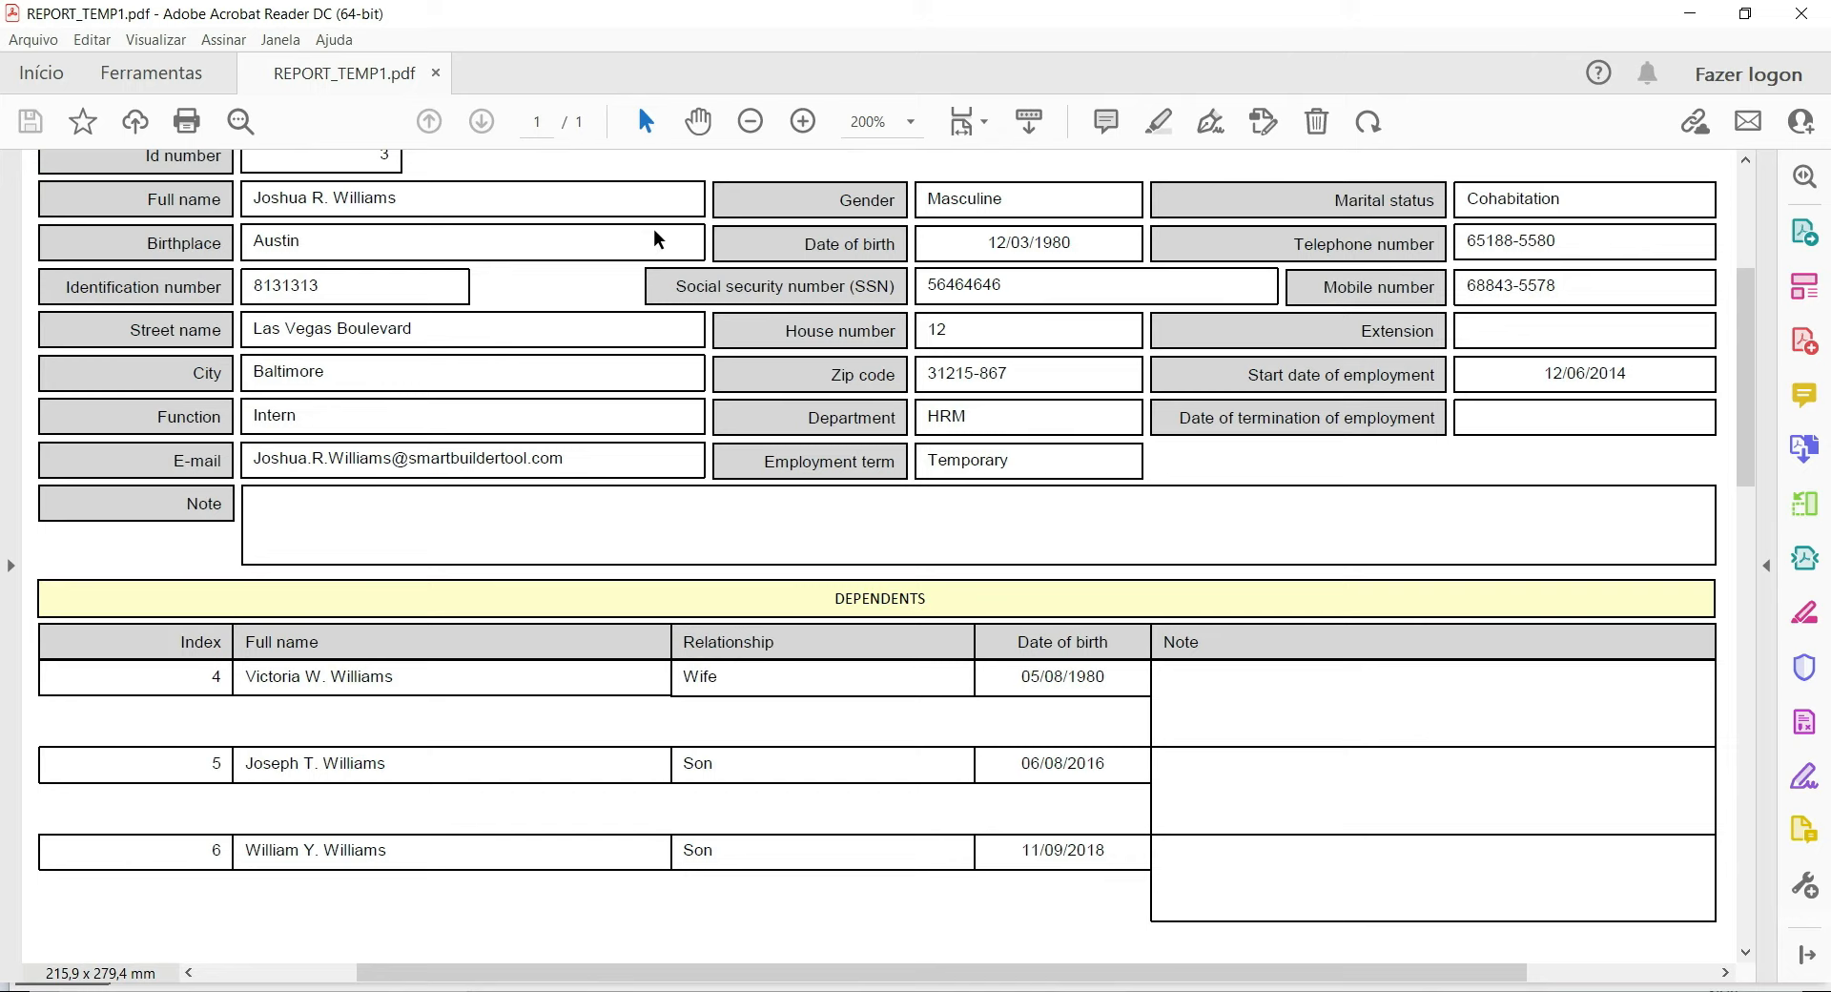
scroll(655, 239, up, 1)
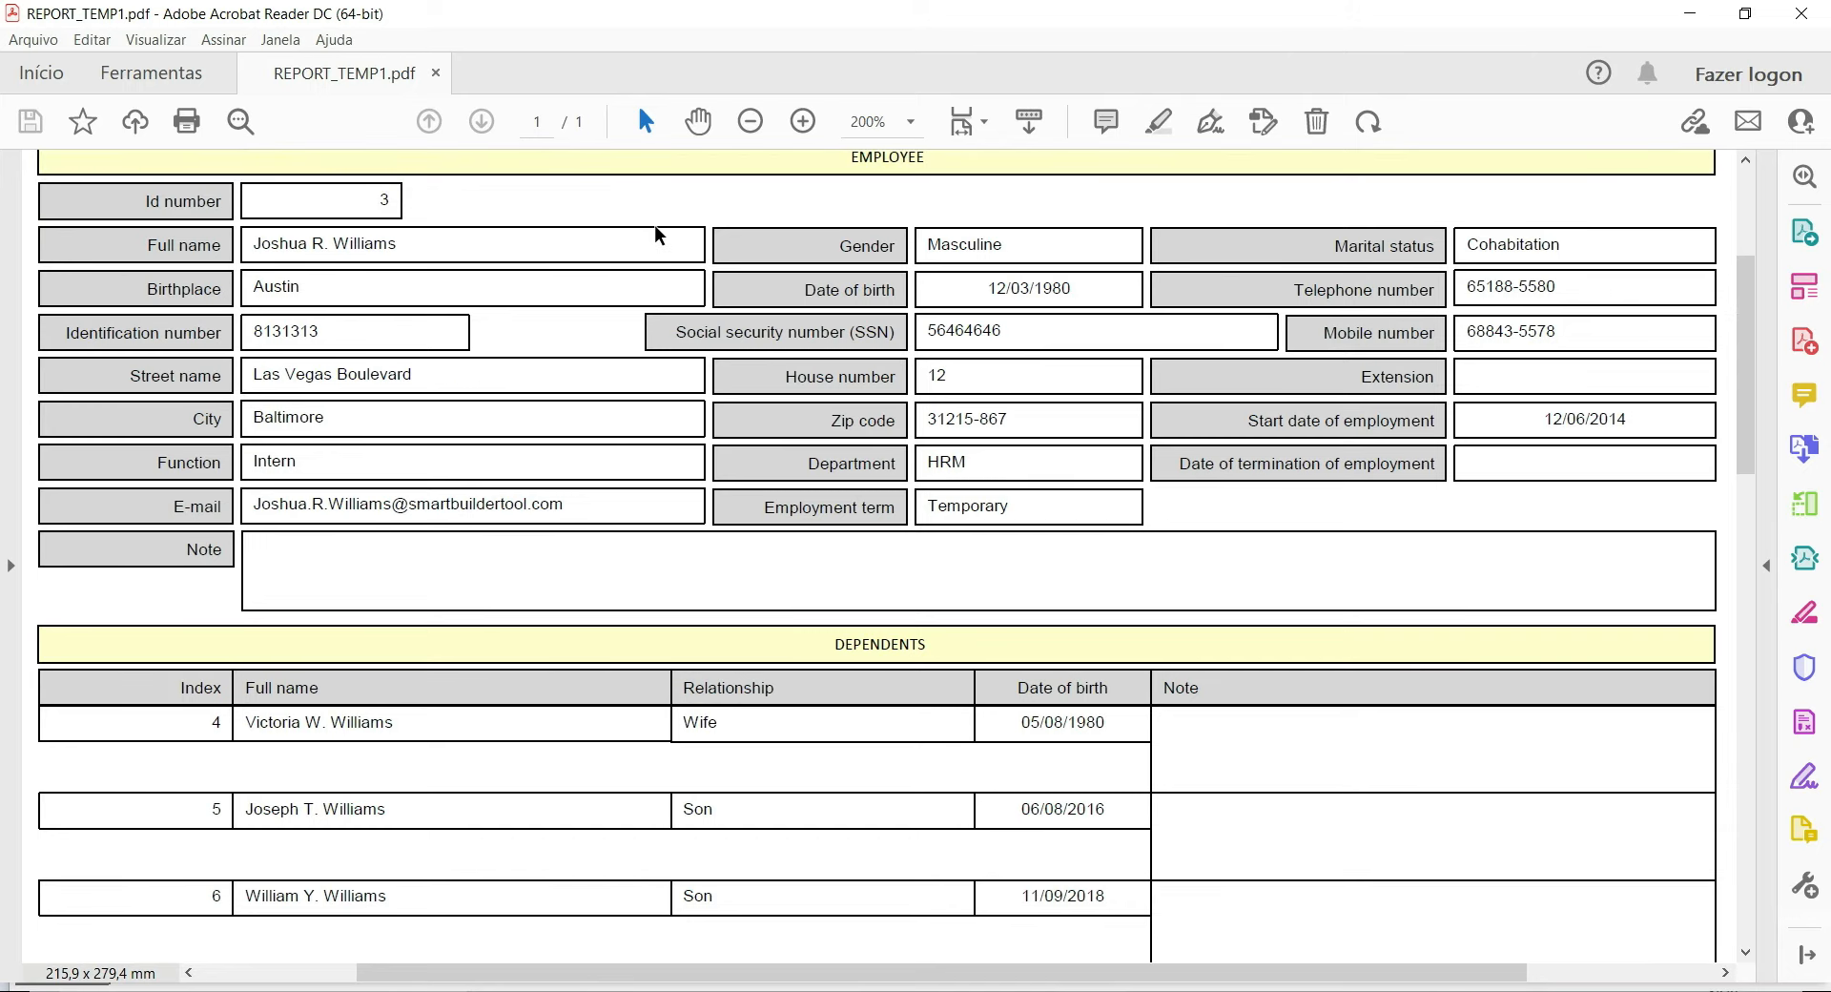
scroll(655, 233, up, 3)
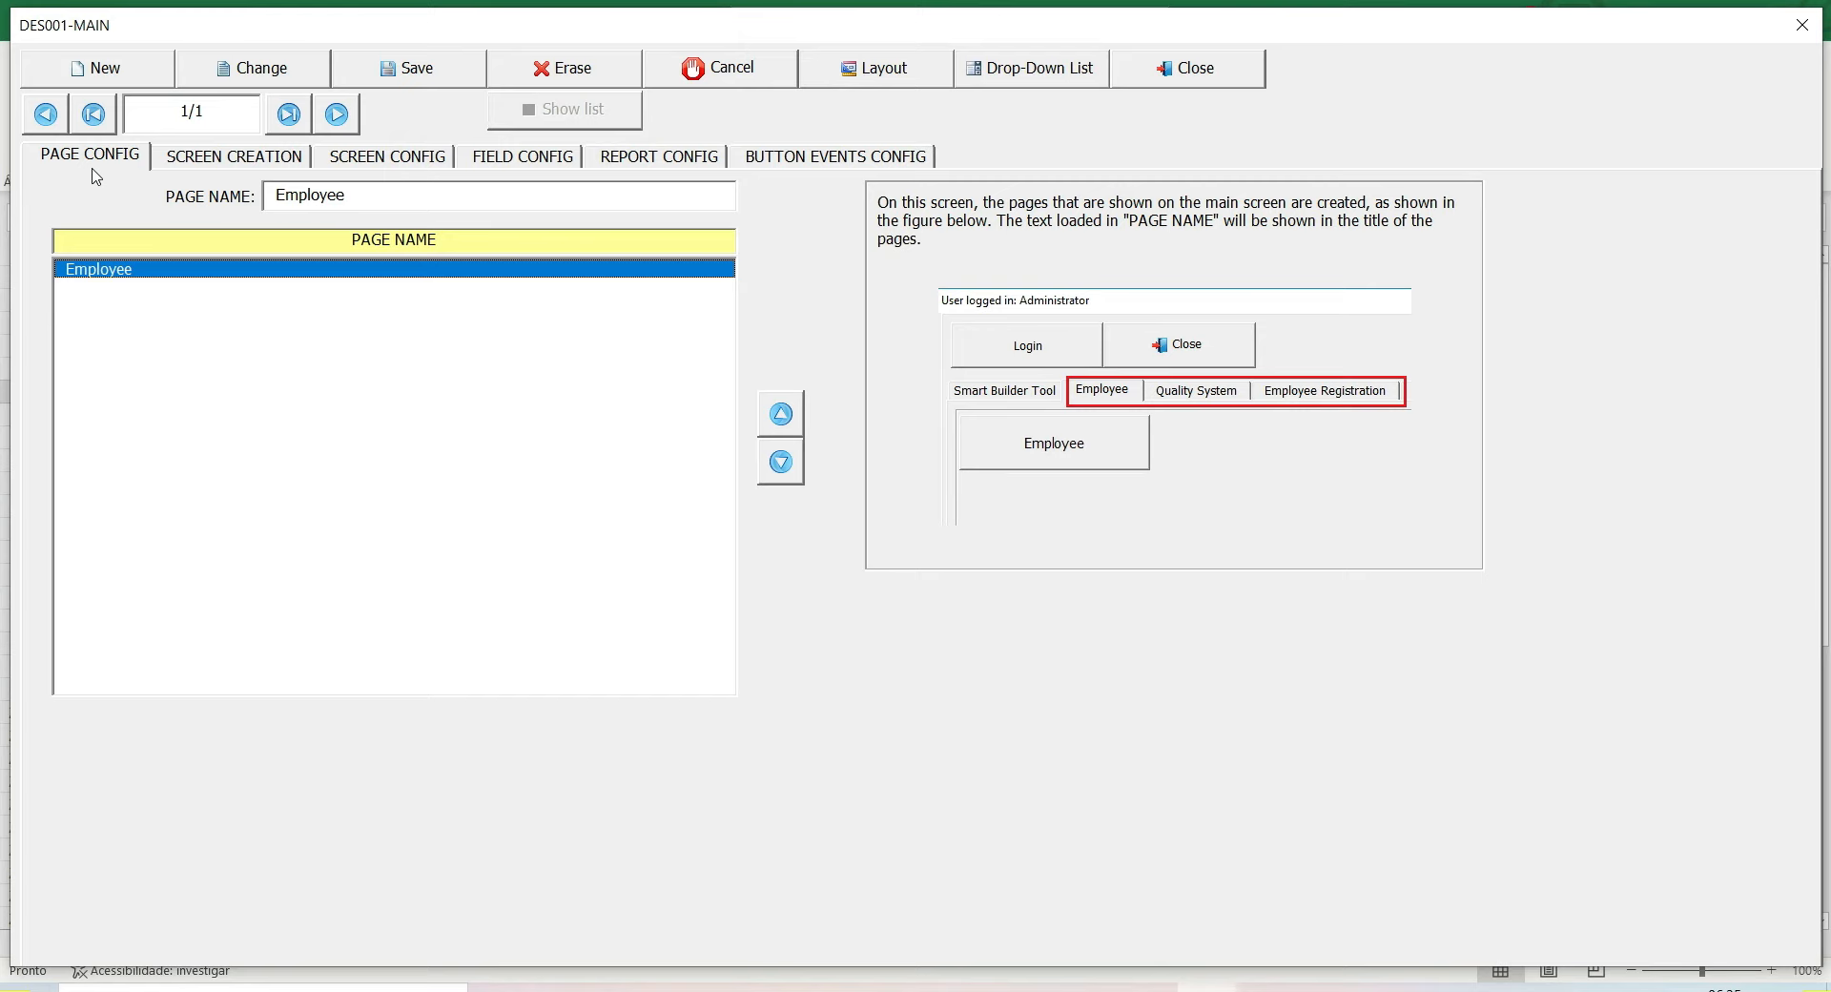
Create and save a button event for ERASE on the Employee page of the screen configuration
click(382, 157)
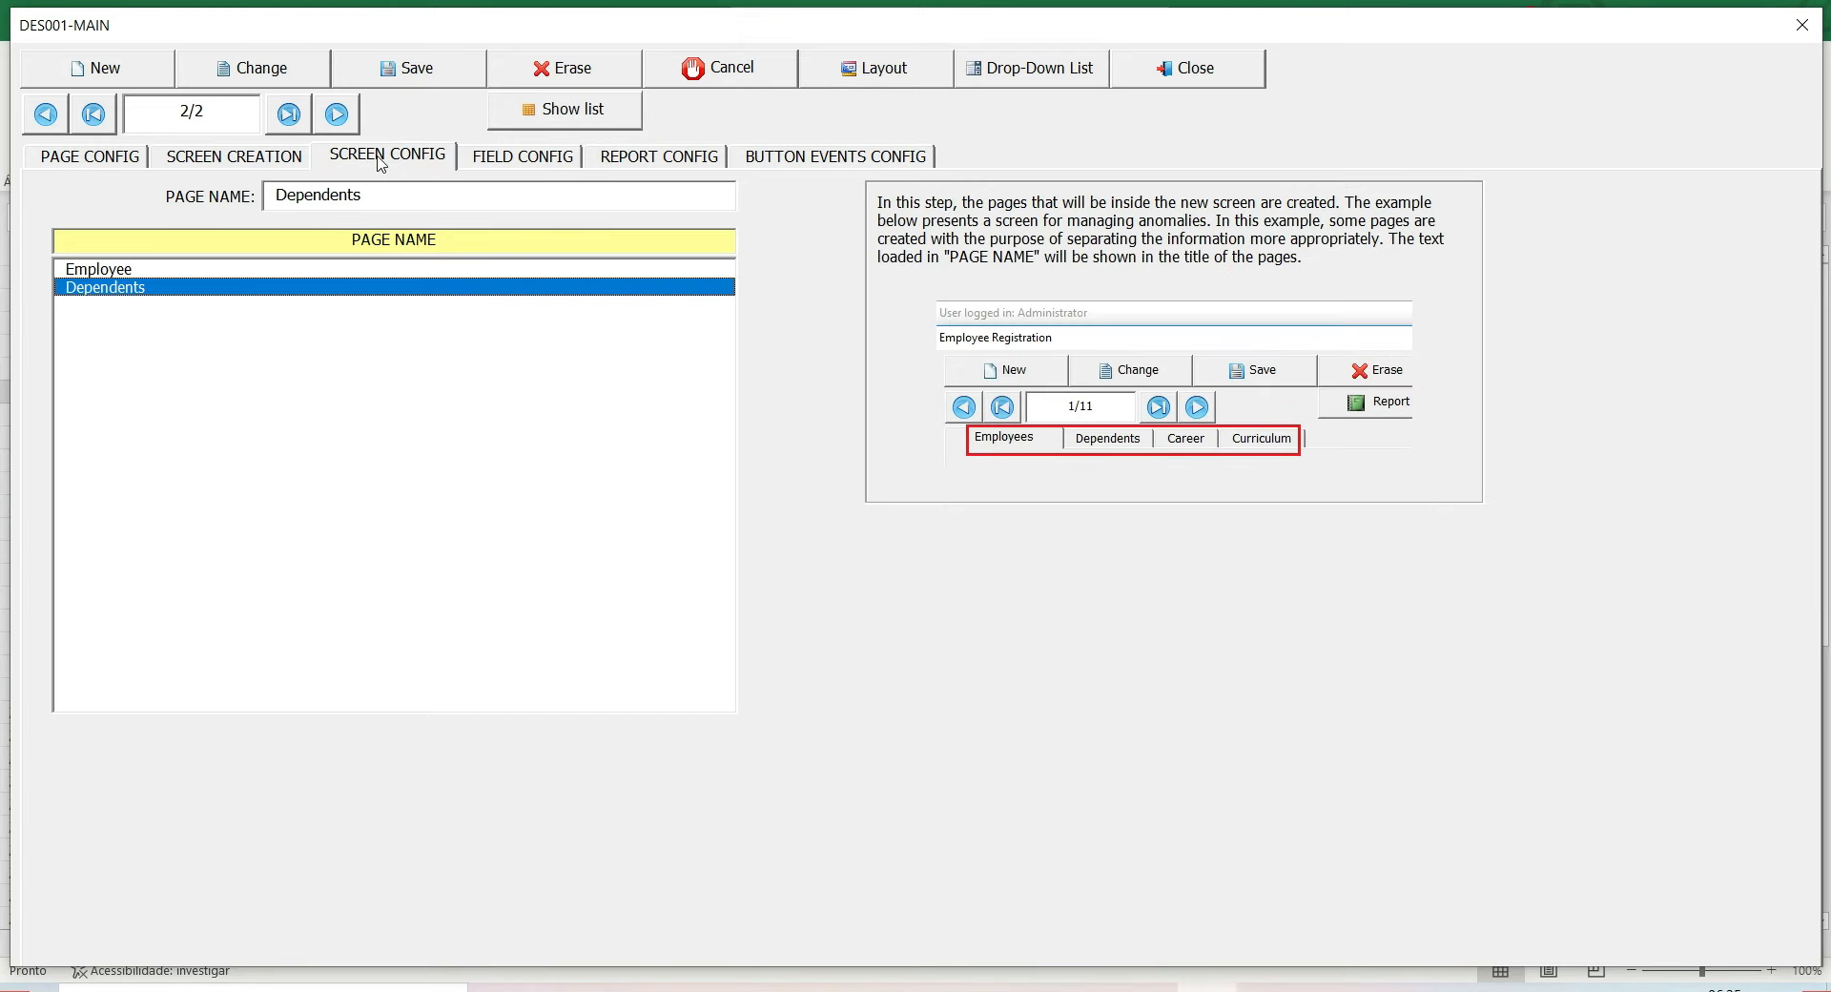
click(176, 271)
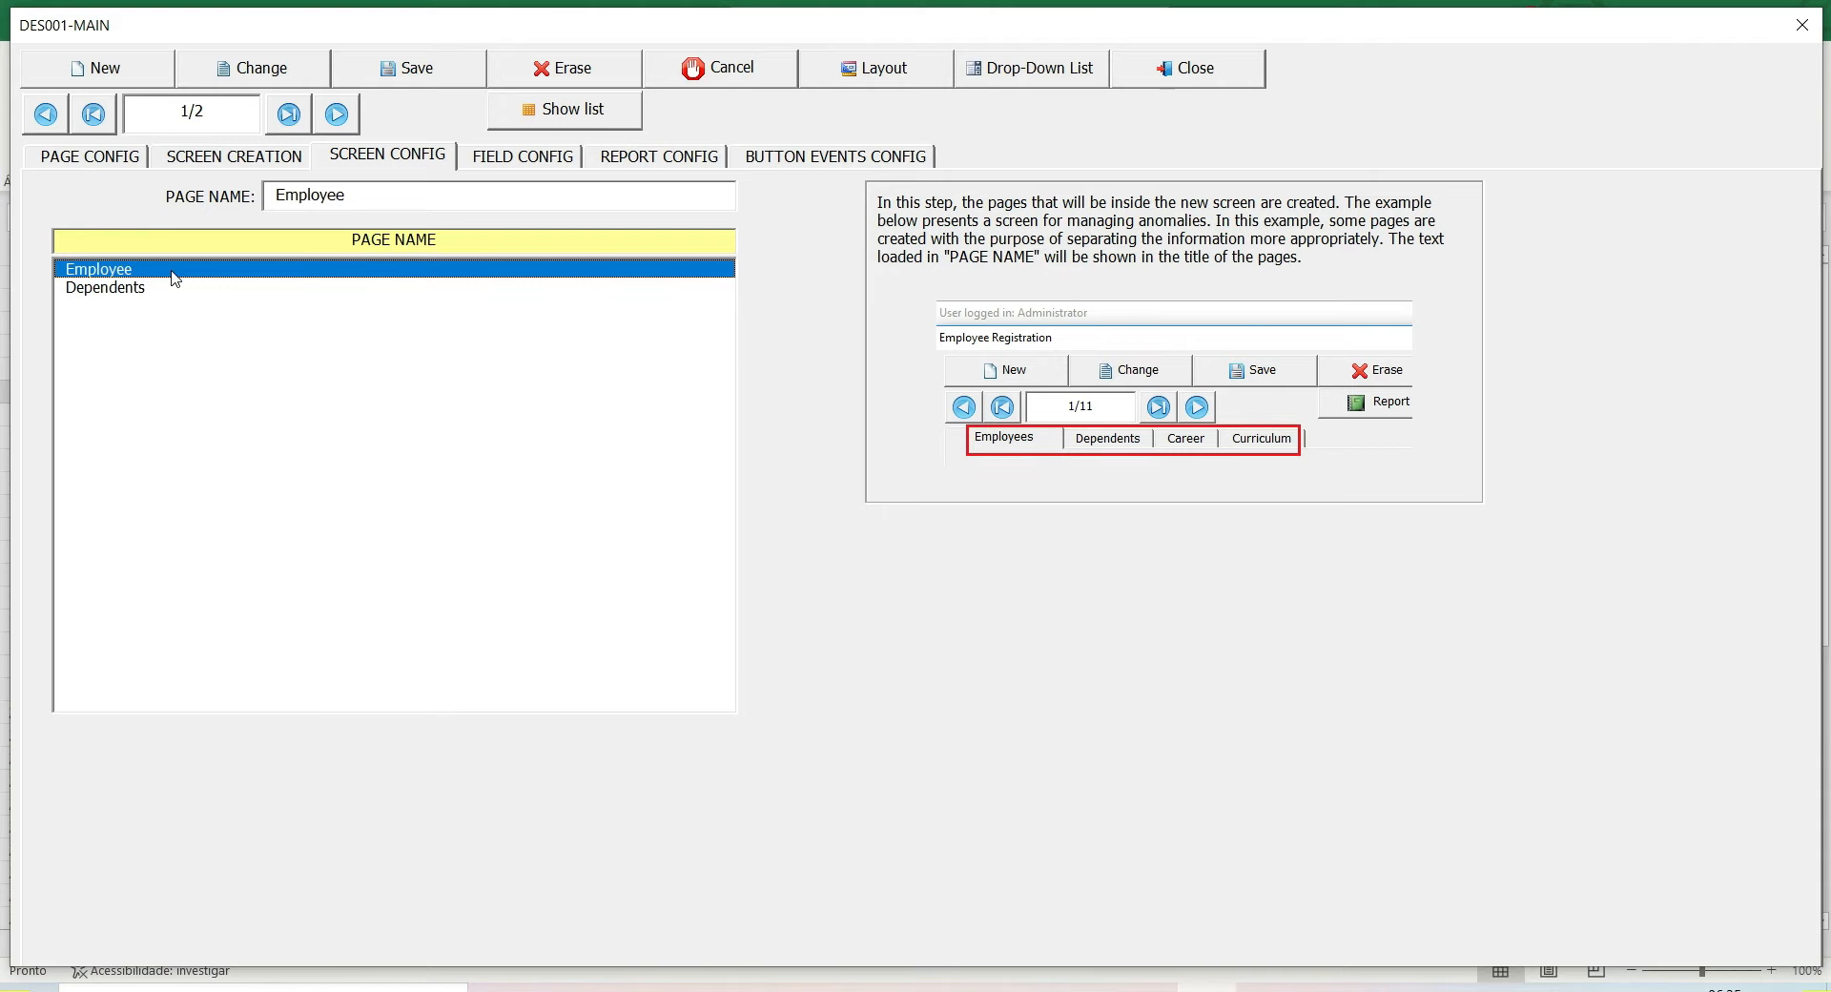
click(787, 163)
click(146, 74)
click(438, 196)
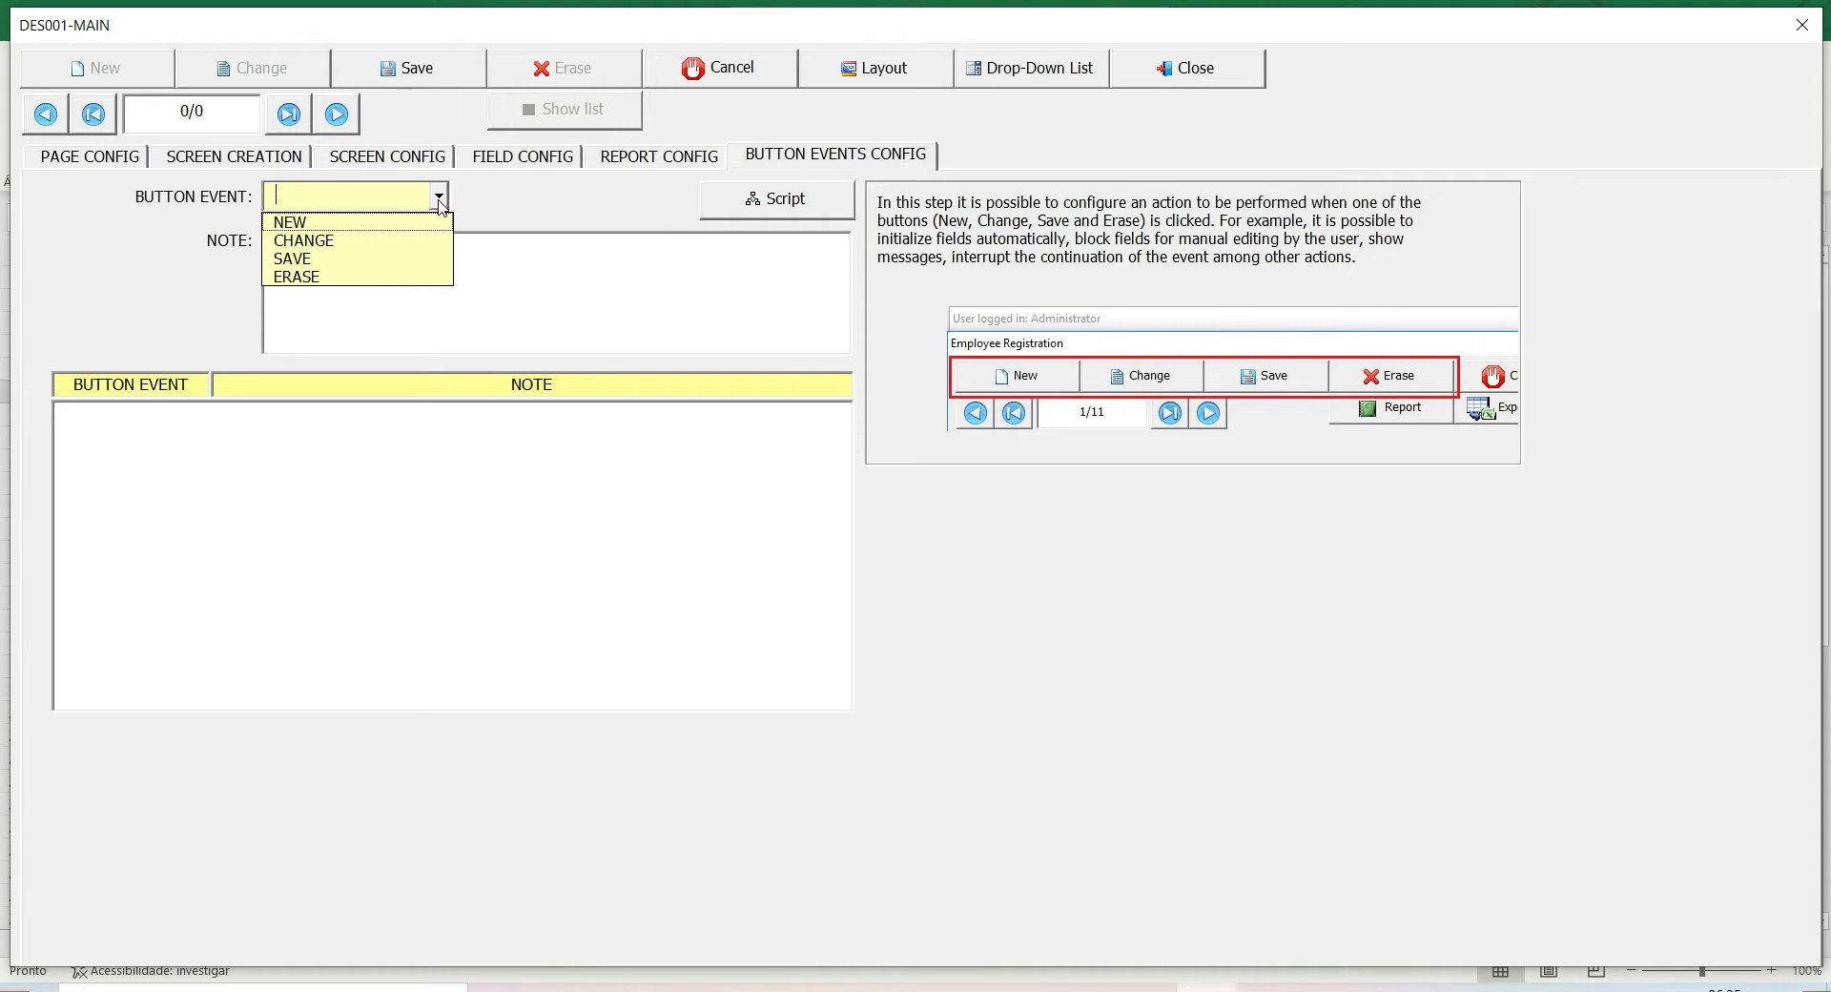
click(382, 281)
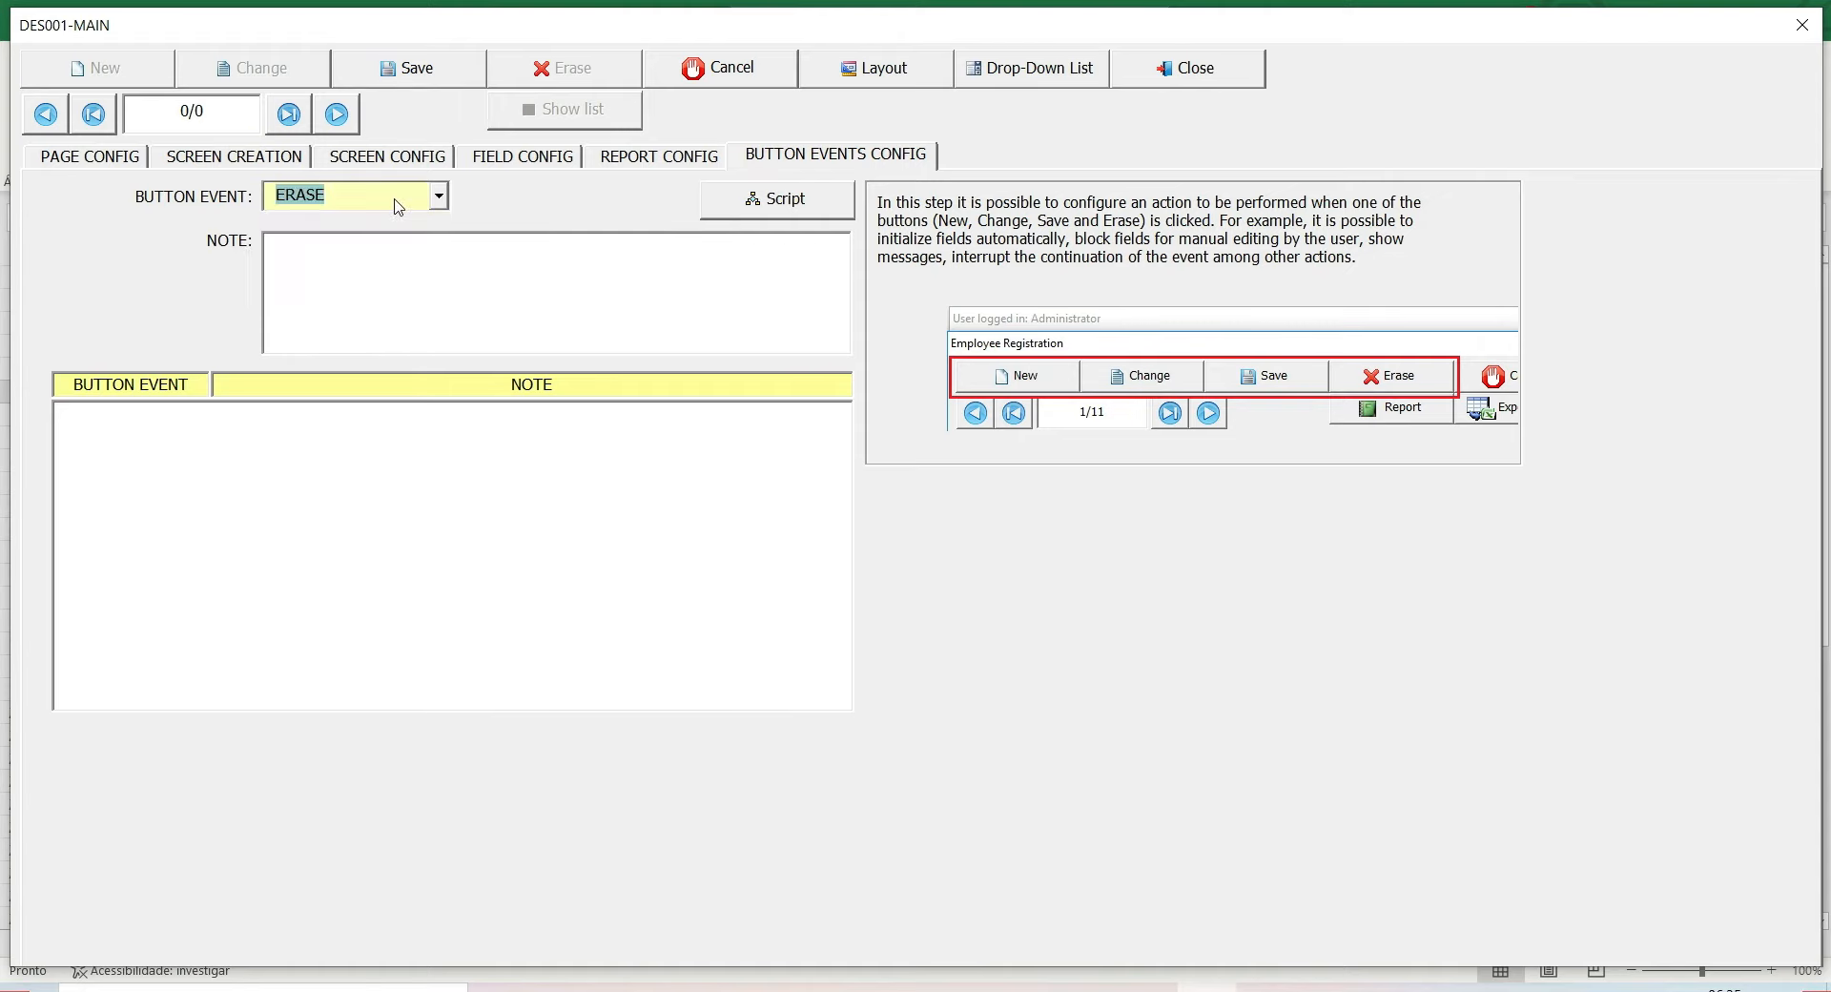
click(406, 72)
key(Return)
In the ERASE event's script, add a decision block with the condition UserLogged(Id) <> Administrator
click(729, 205)
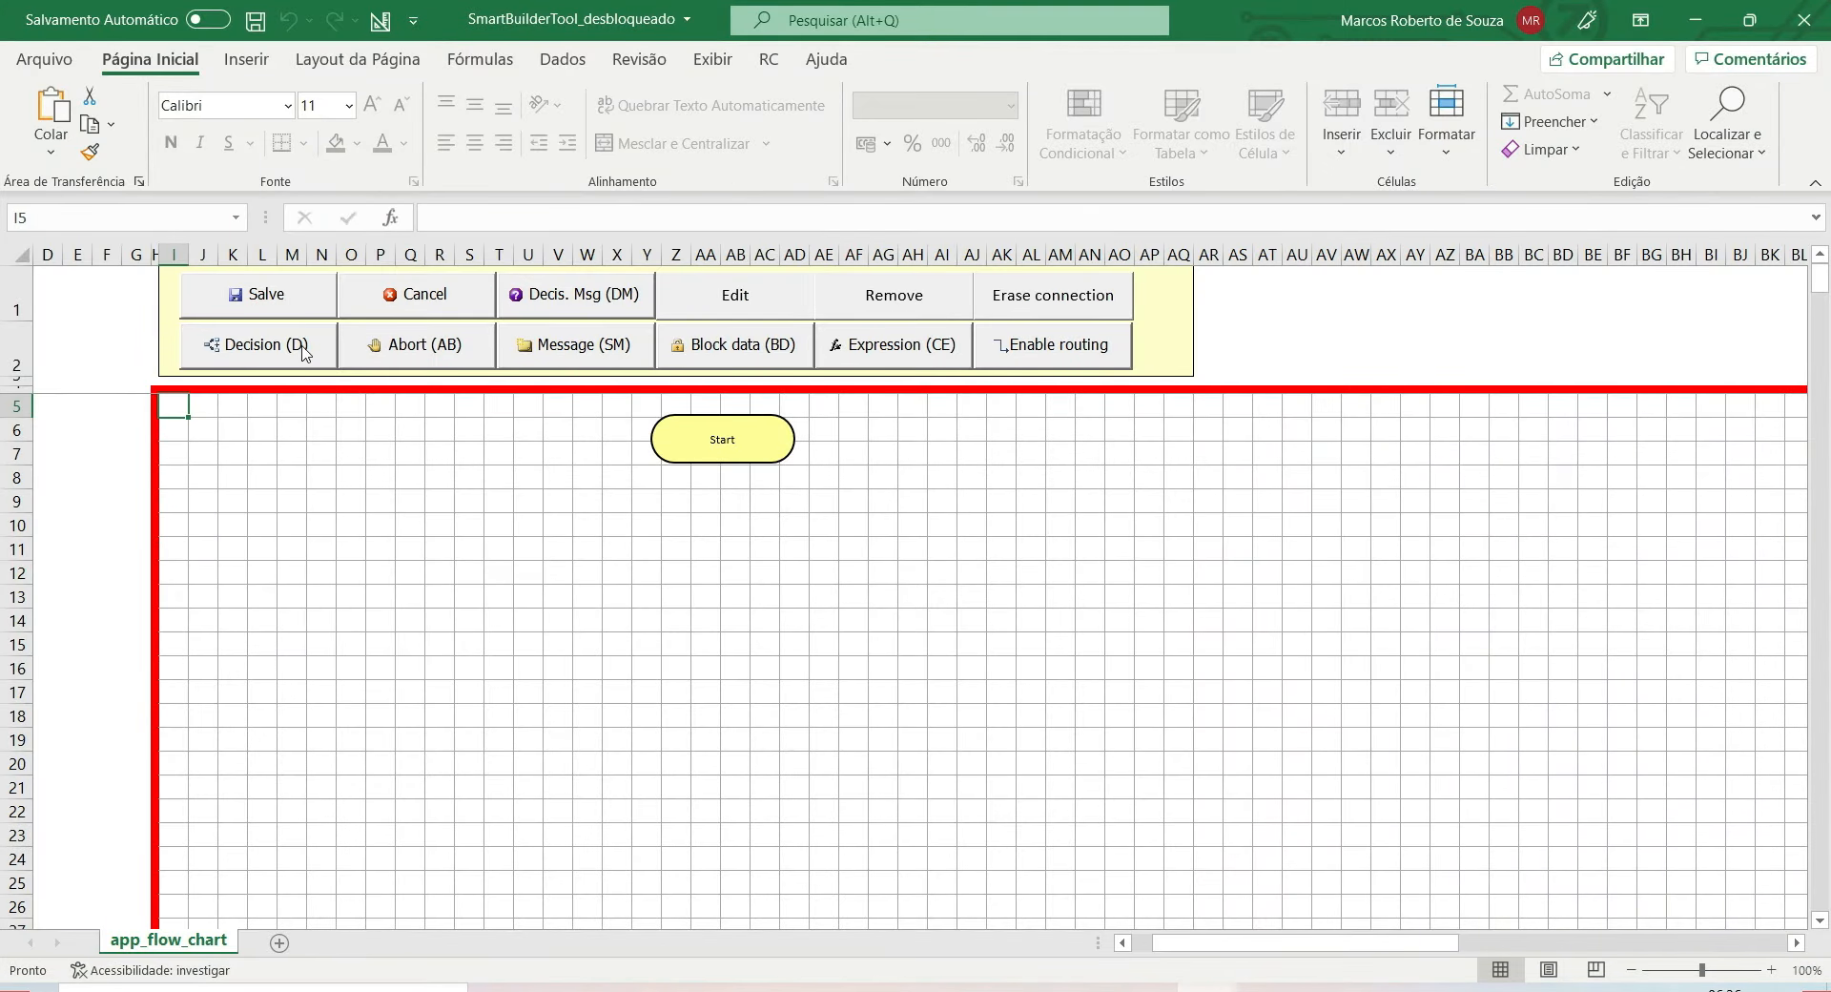
click(303, 351)
click(431, 429)
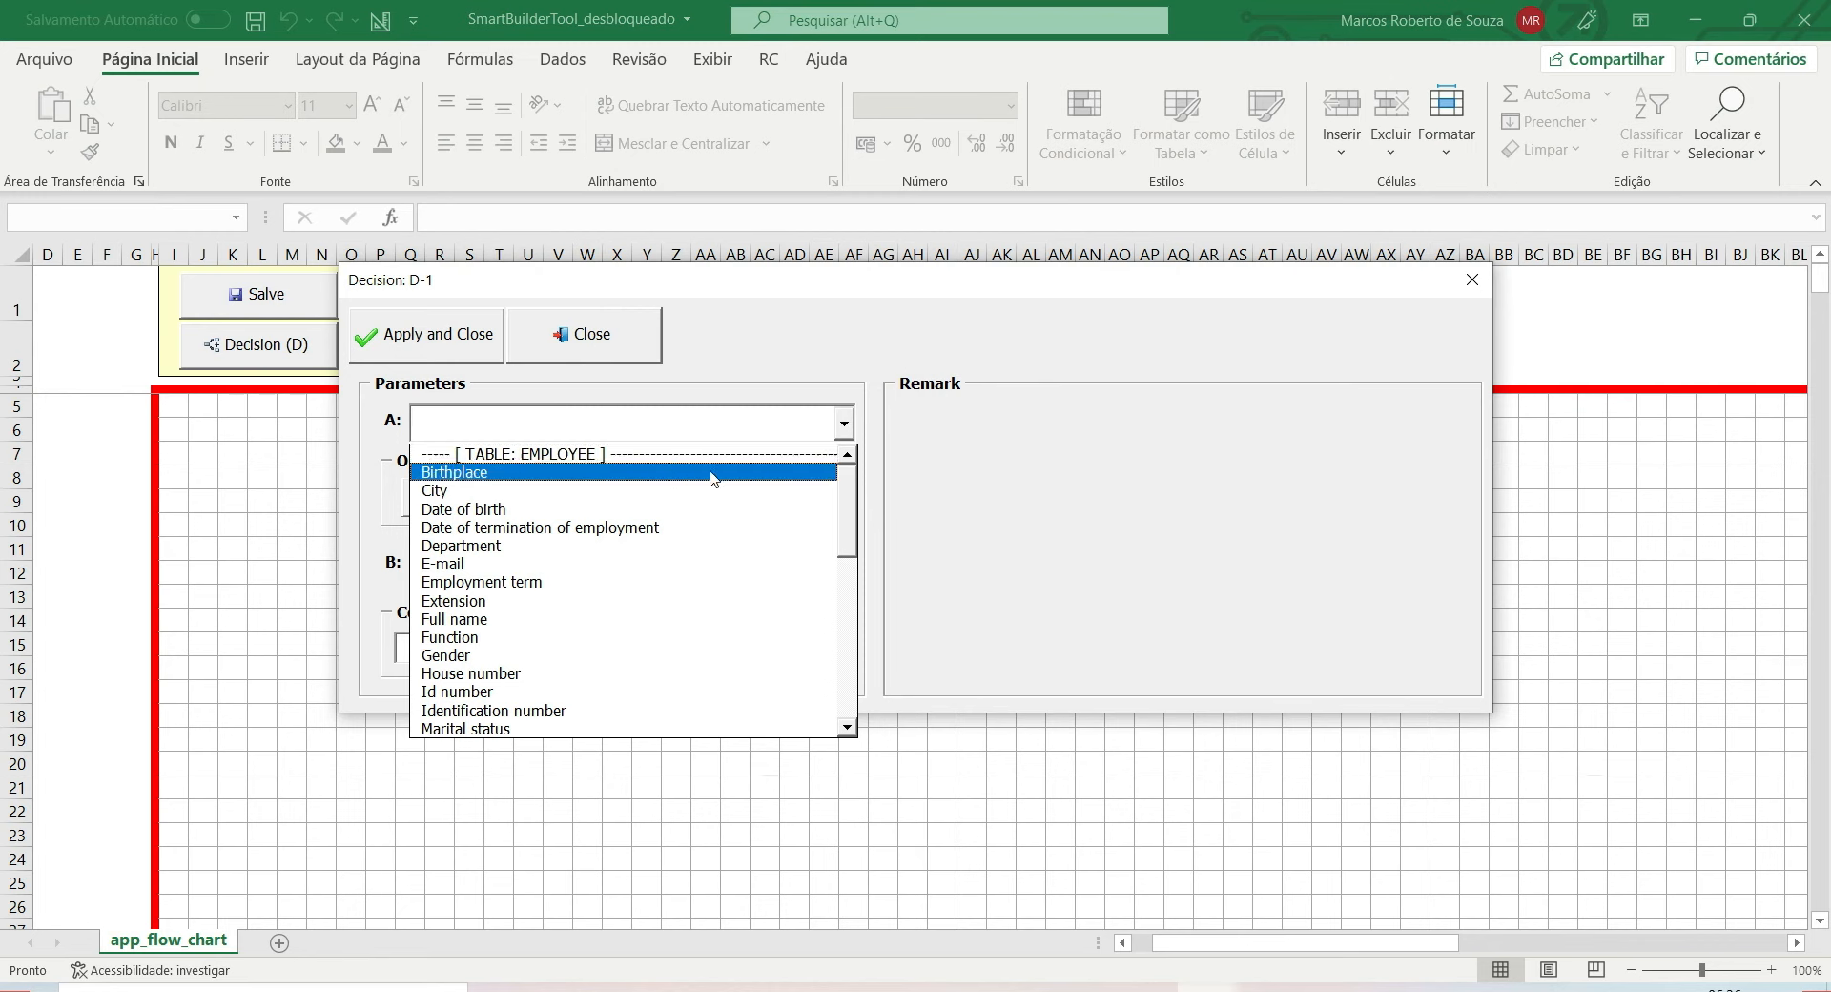
drag(844, 548, 863, 694)
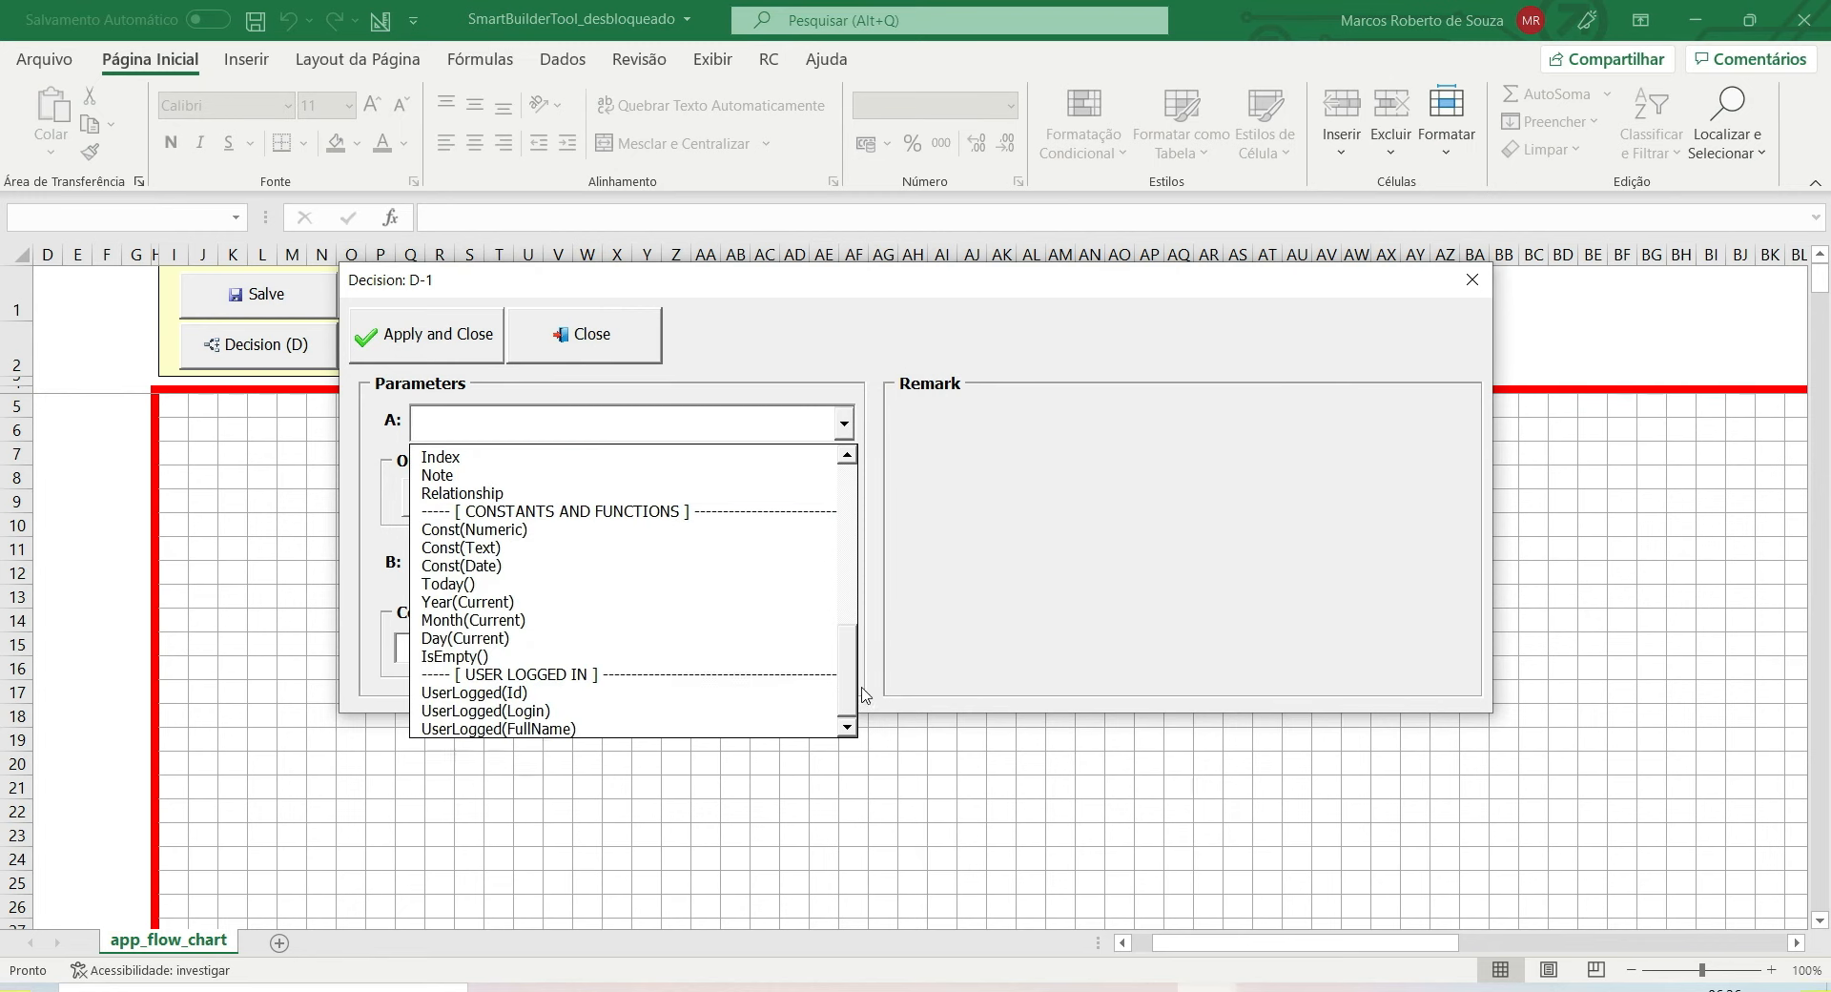
click(577, 693)
click(632, 506)
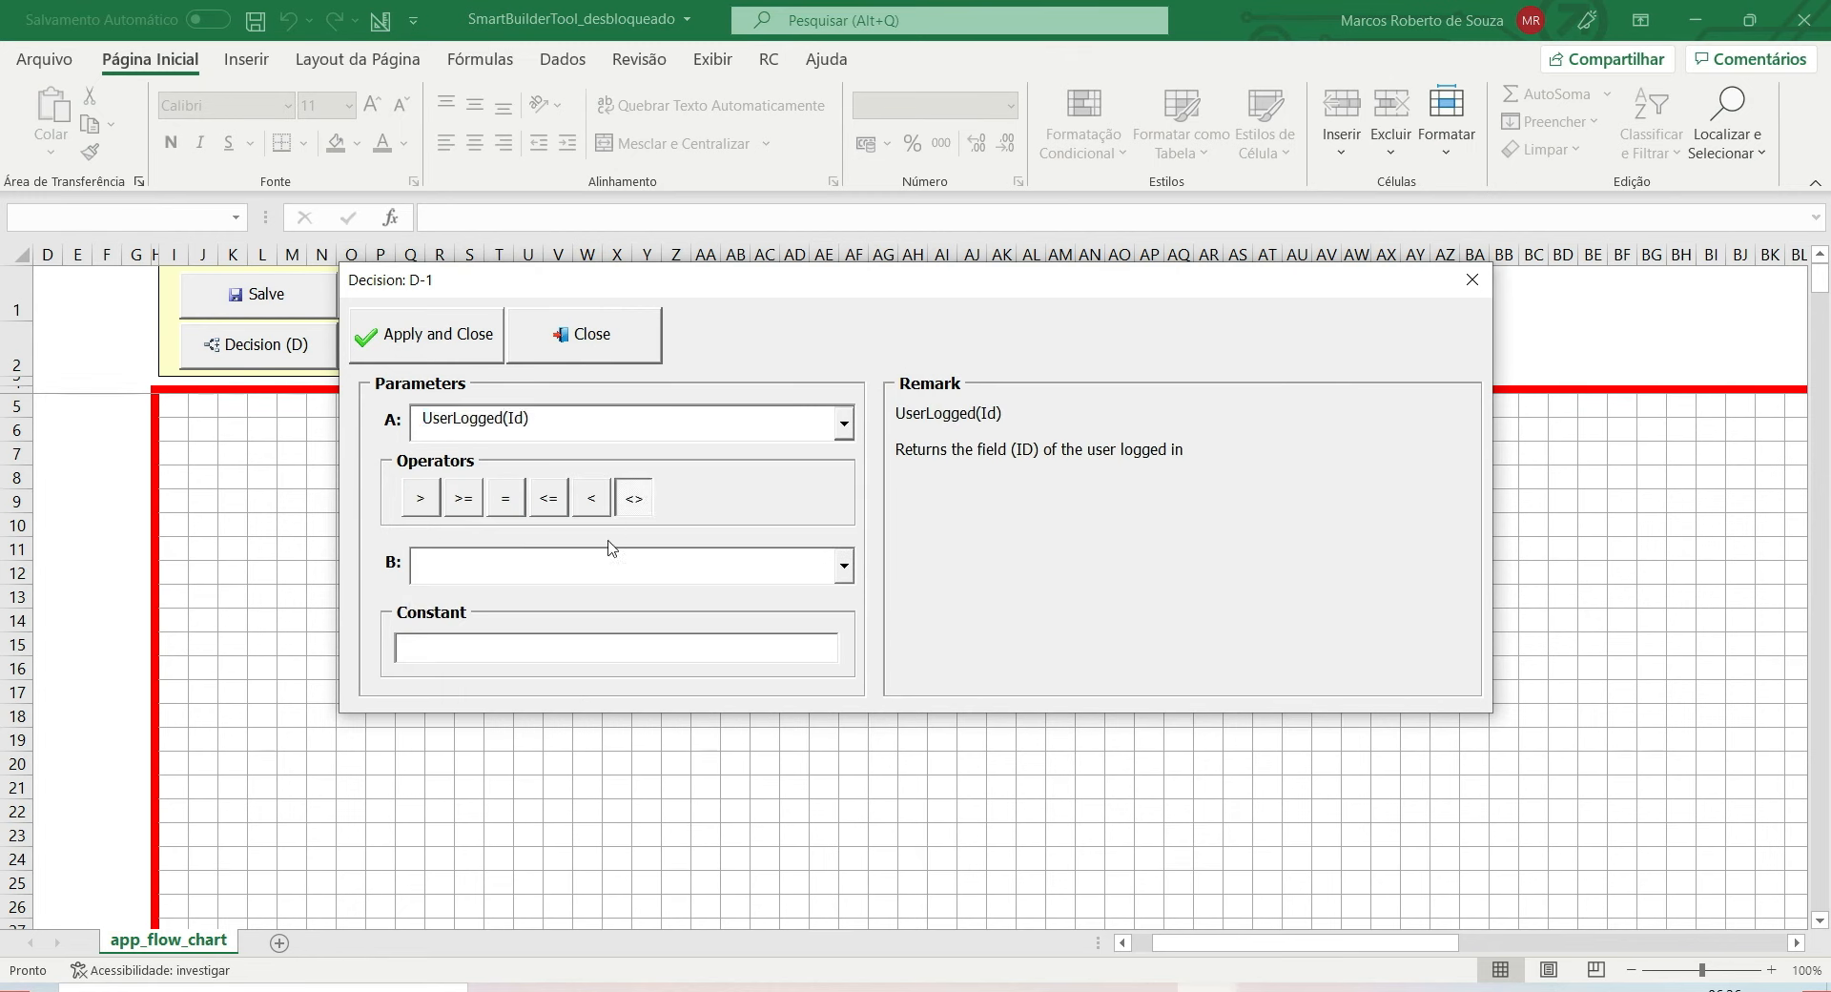
click(609, 572)
click(611, 602)
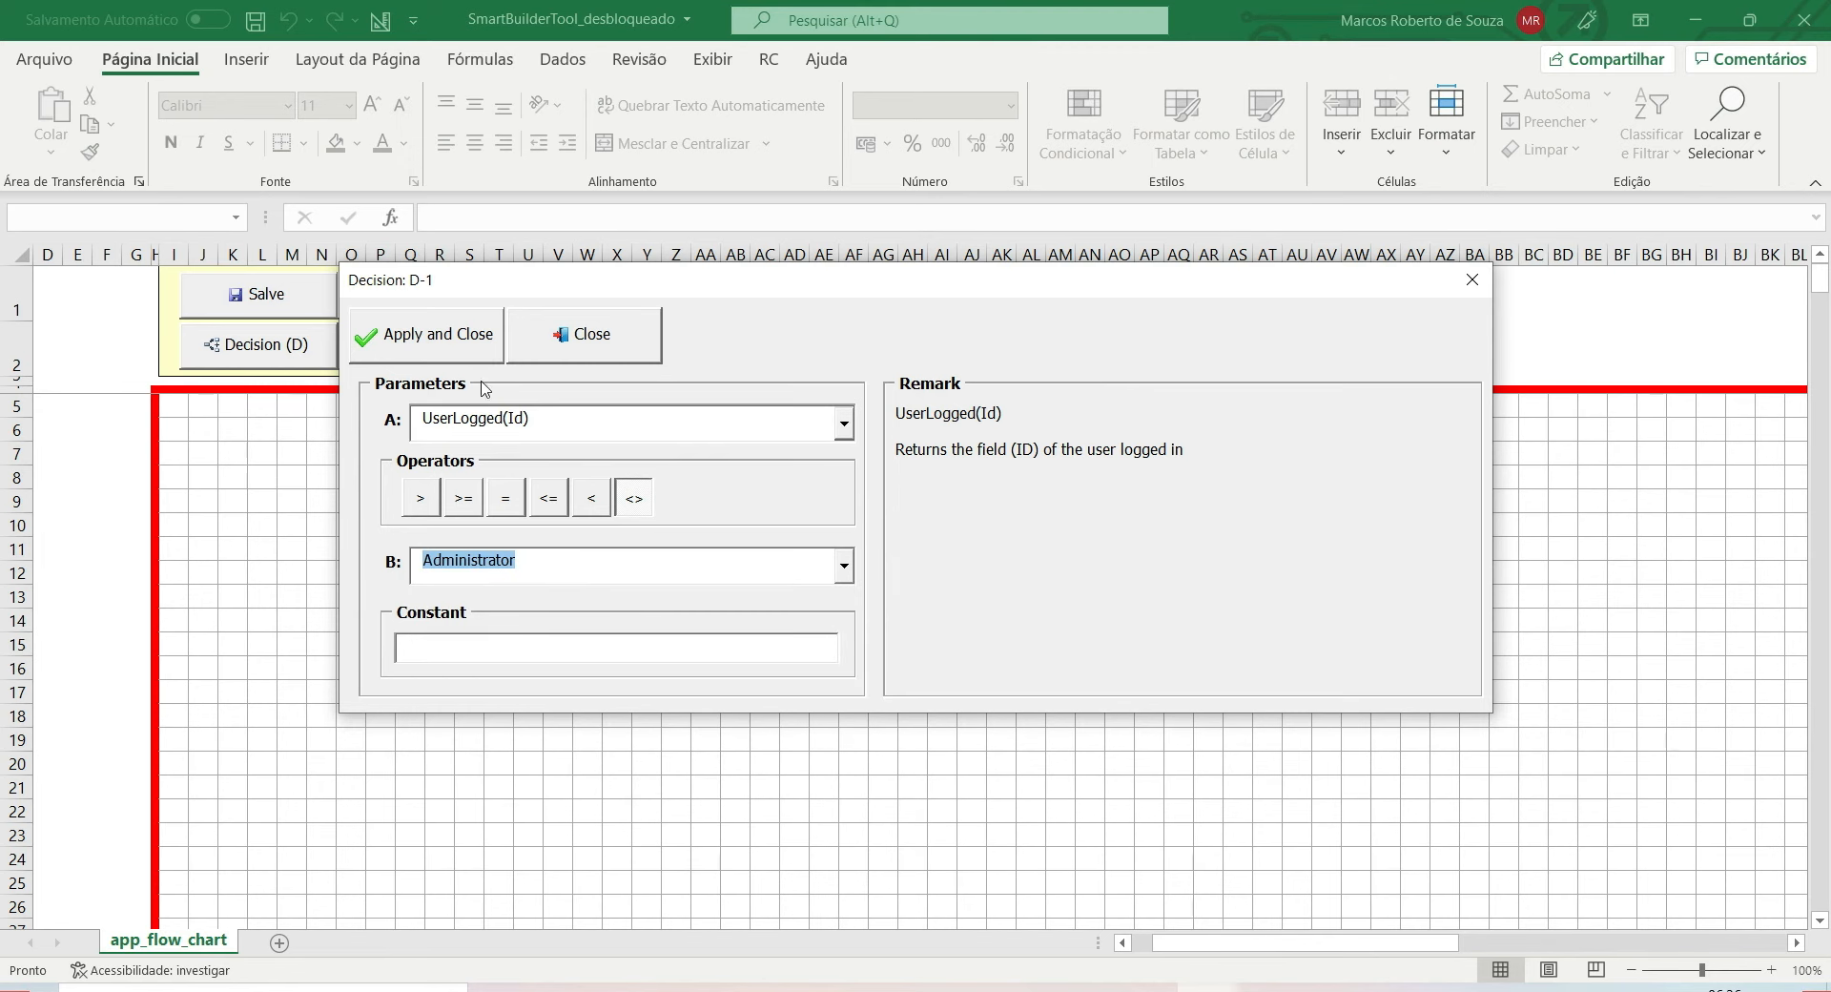
click(473, 353)
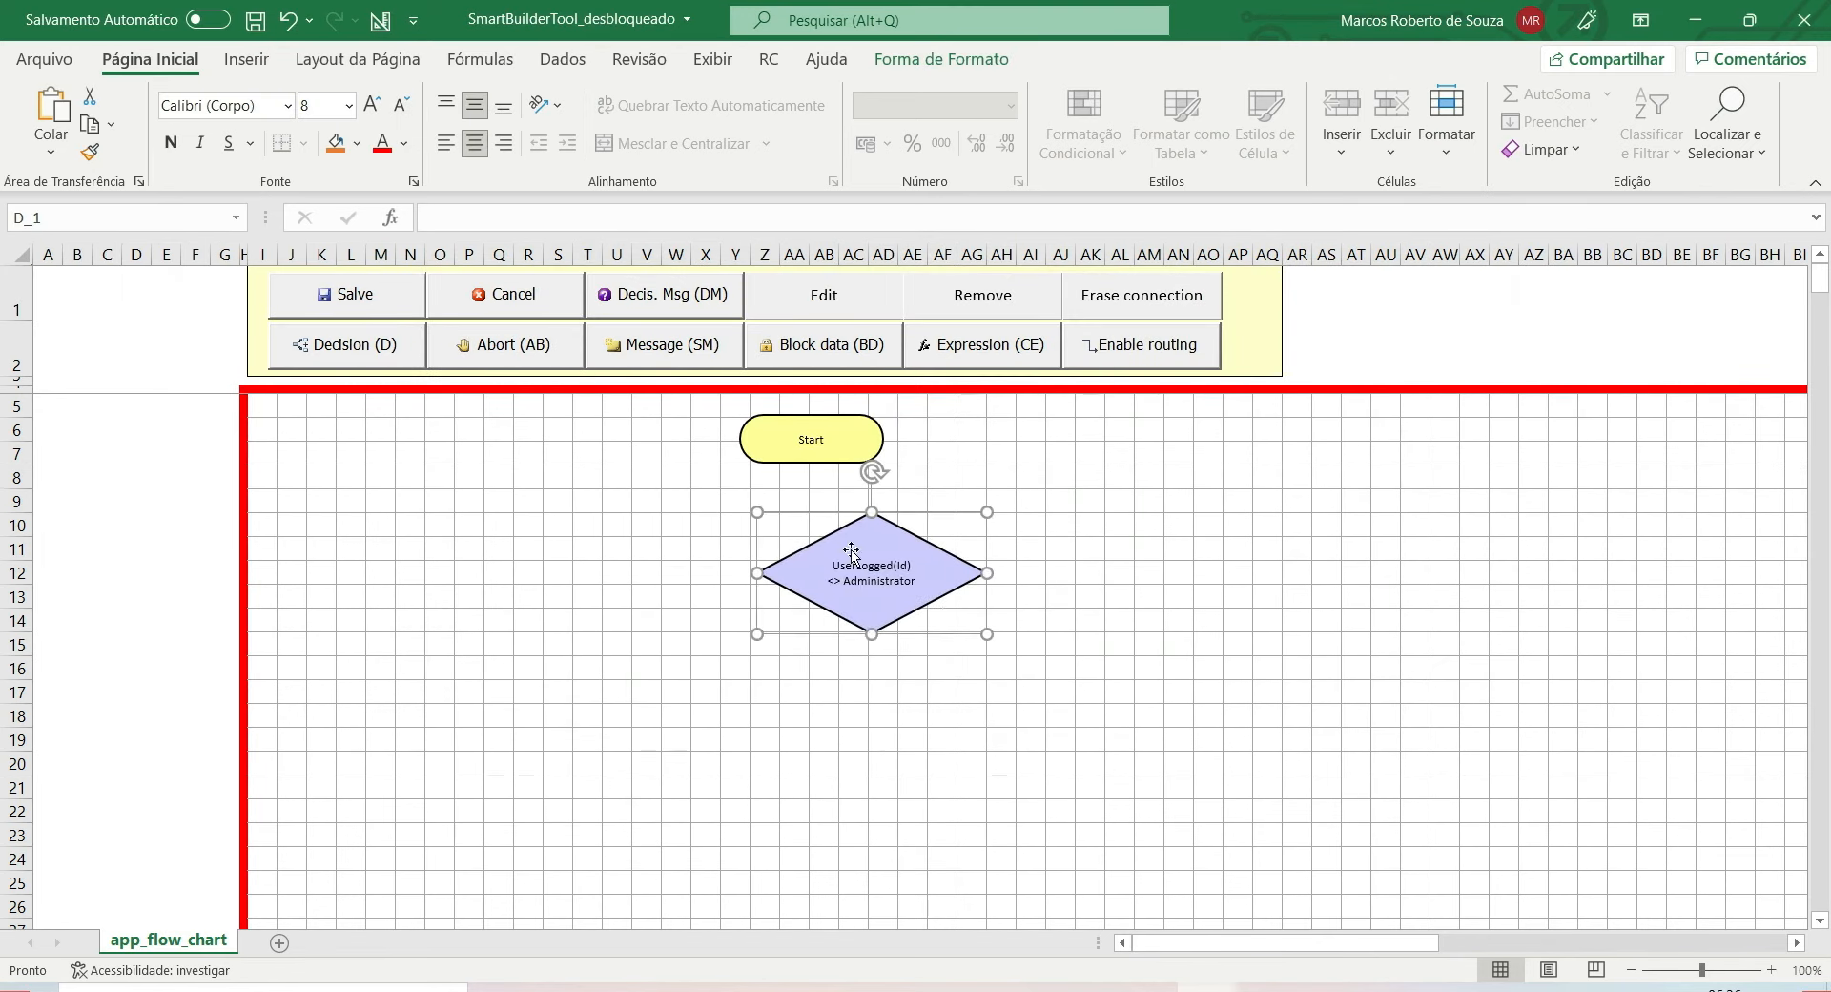
Add a message block reading "Only the user (ADM) is authorized to delete records from the employee record." and place it below and to the right of the decision
click(693, 353)
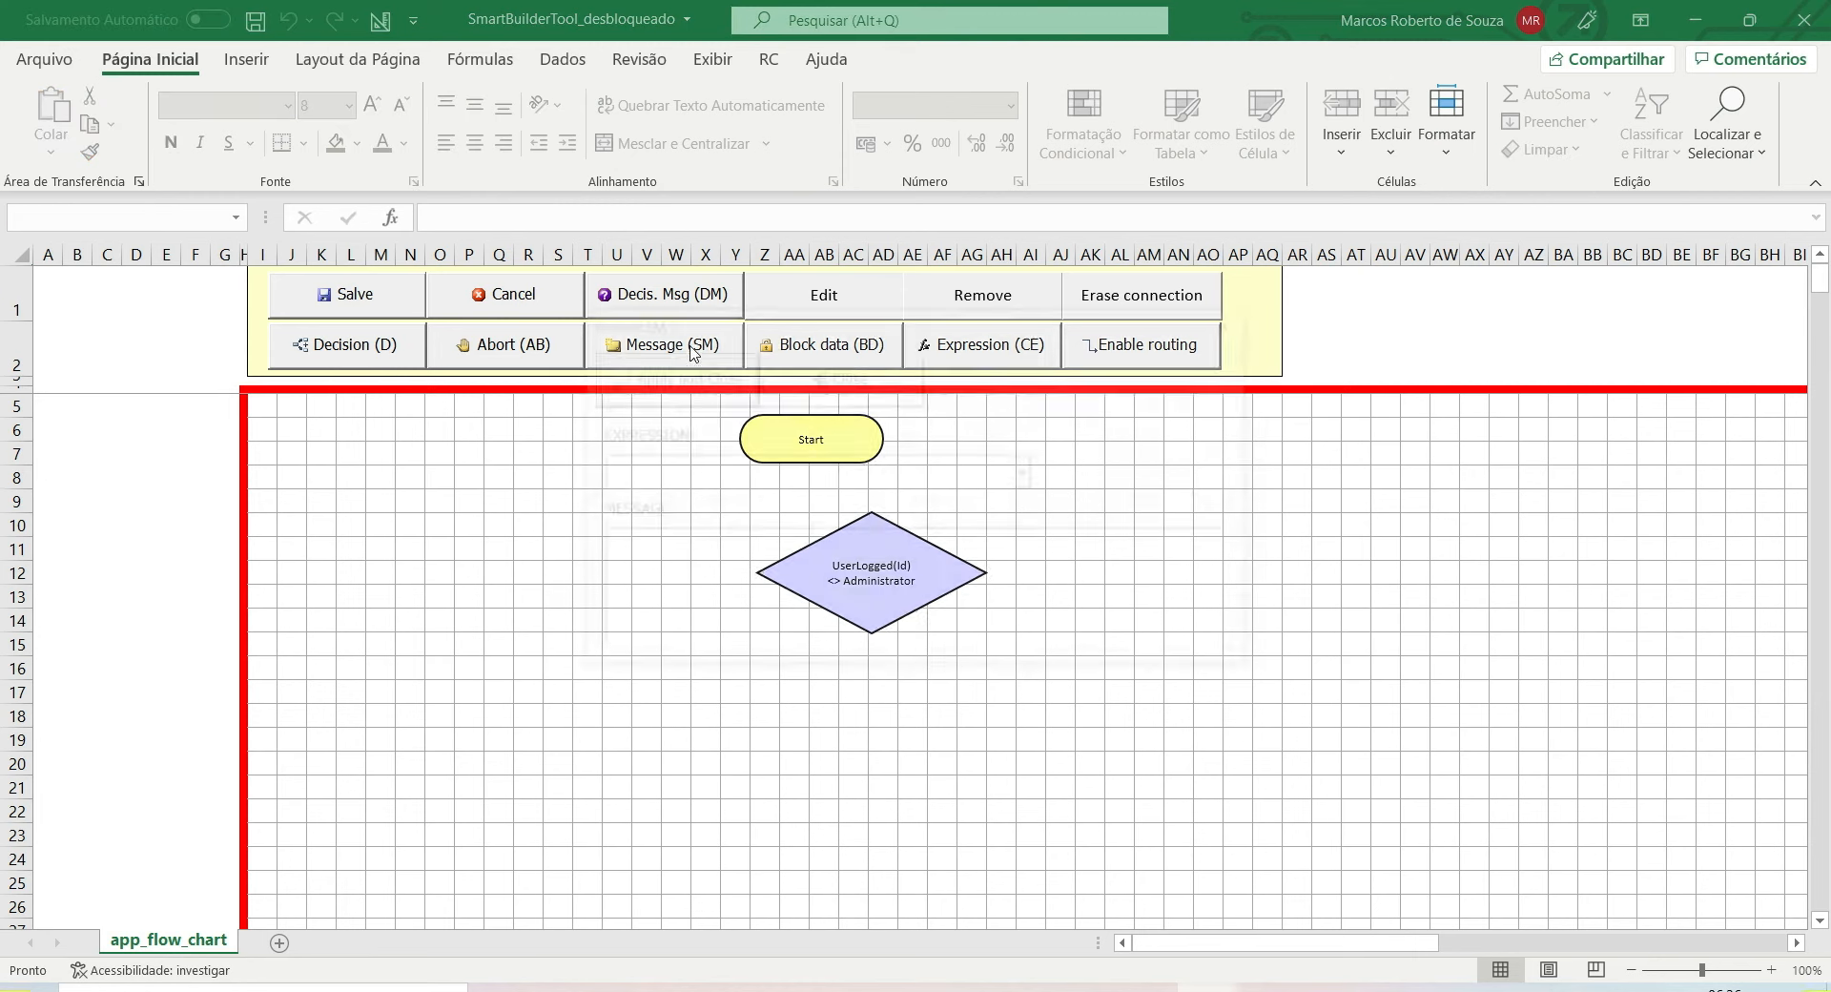
click(772, 574)
text(Only the user (AD)
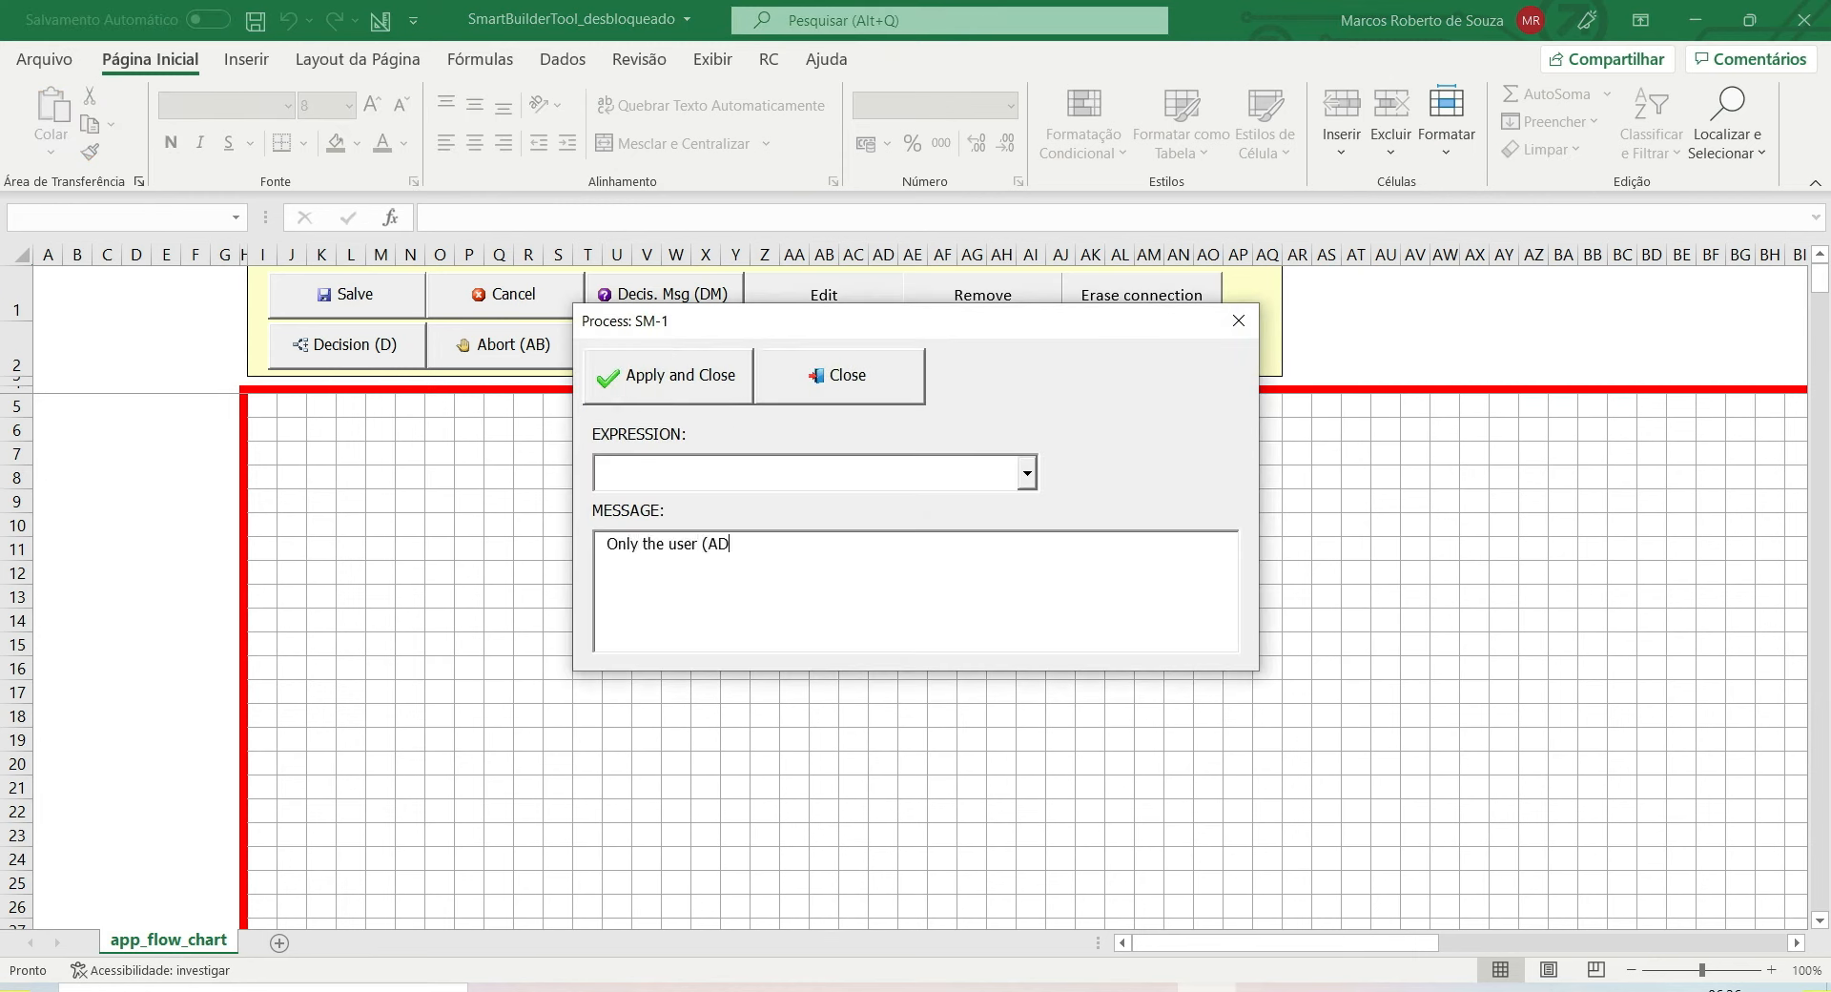
text(M) is authorized to delete records from the employee record.)
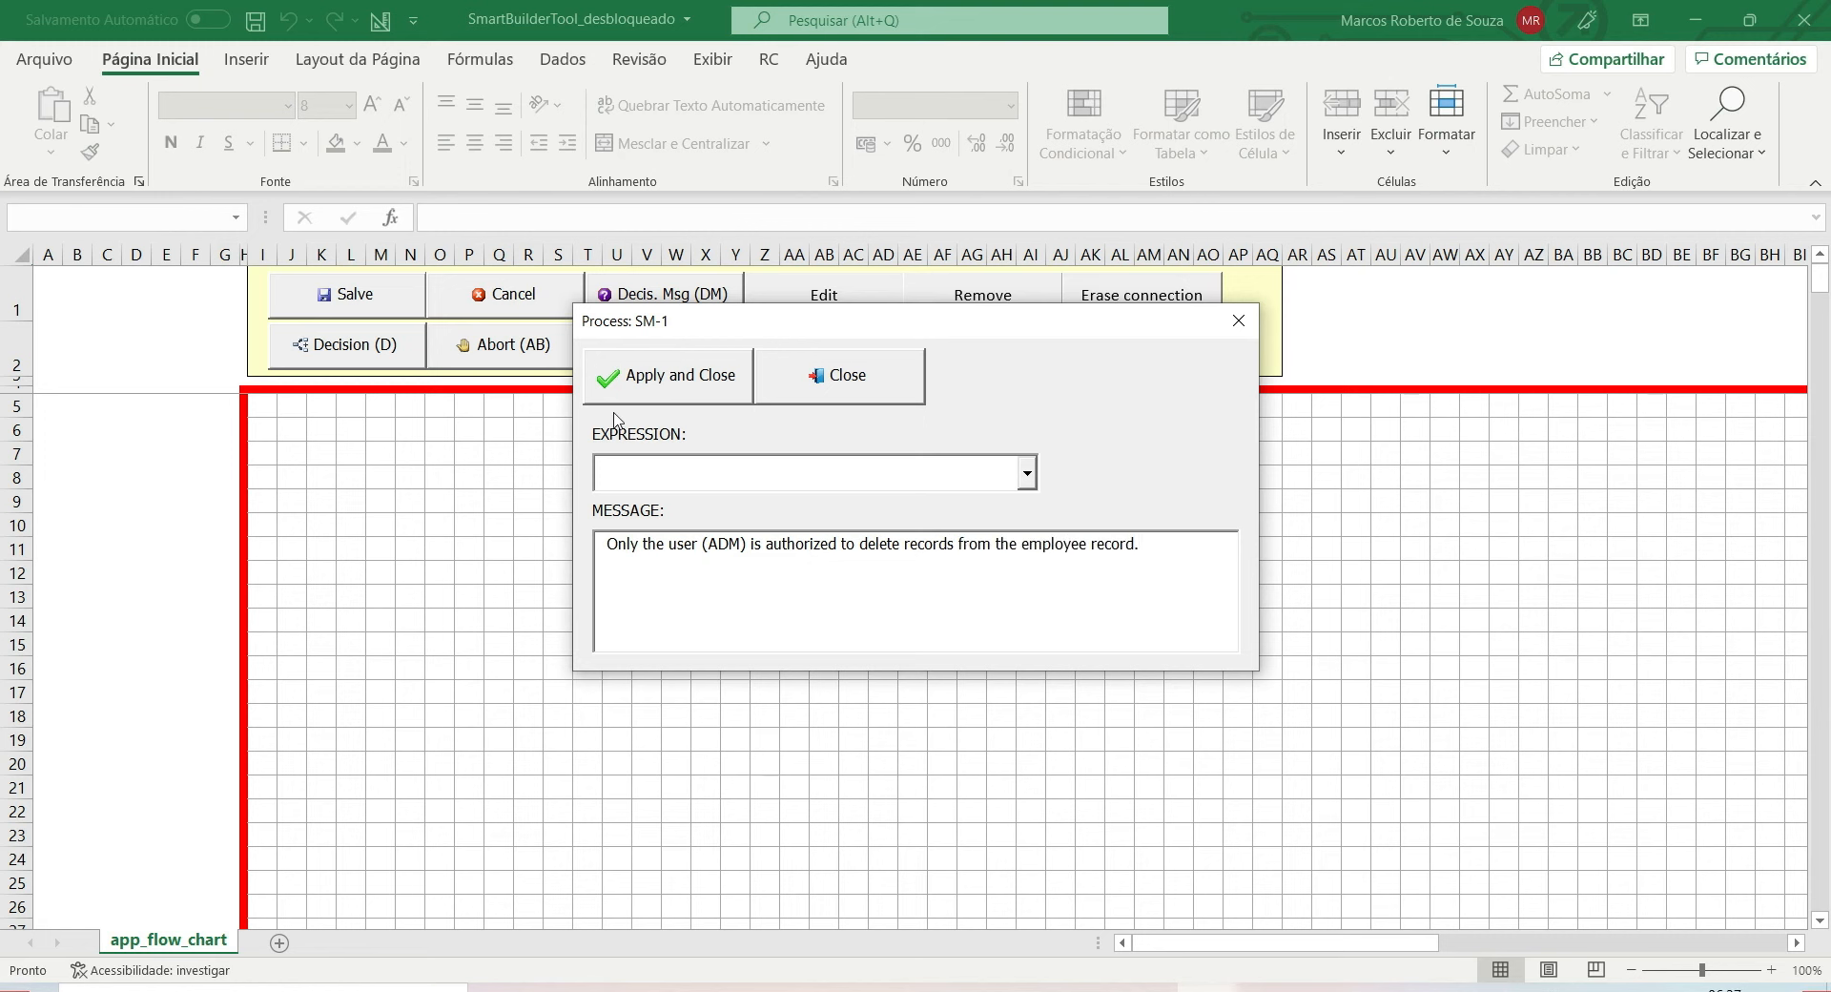
click(630, 381)
drag(845, 631, 1070, 654)
Add an Abort block to stop the erase event and place it below the message block
click(544, 354)
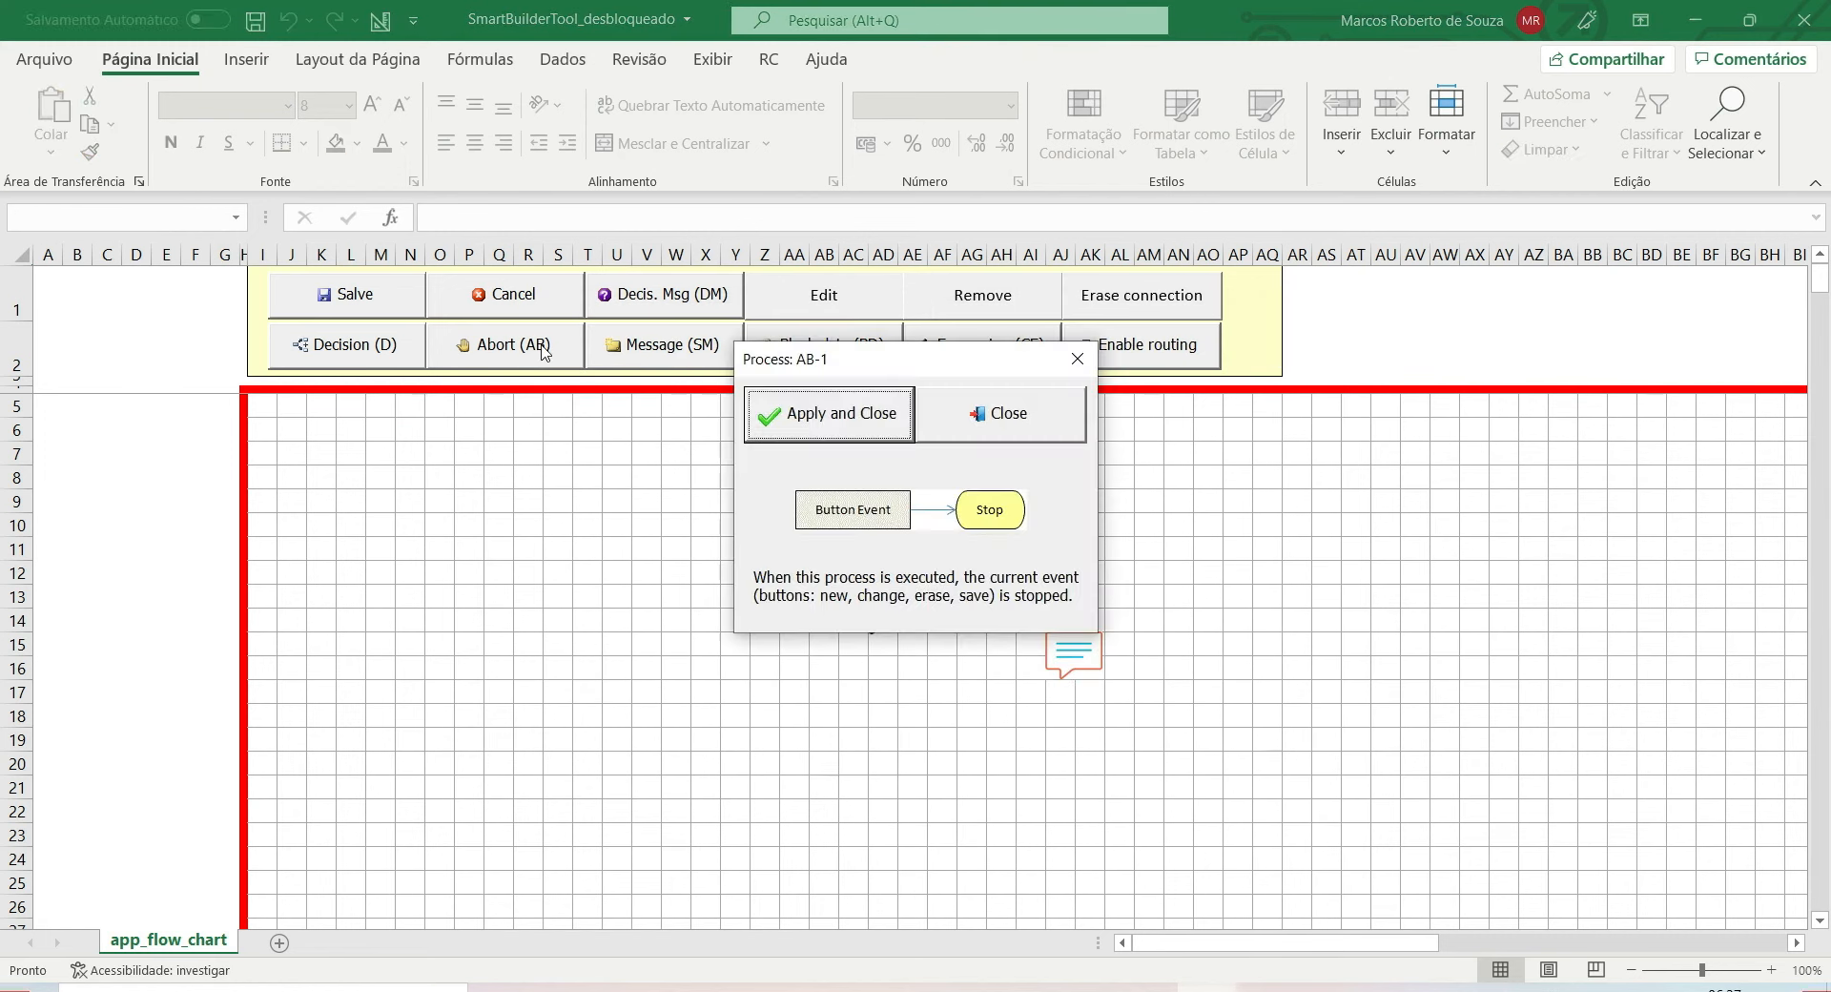
click(796, 420)
drag(917, 667, 970, 705)
scroll(970, 706, up, 1)
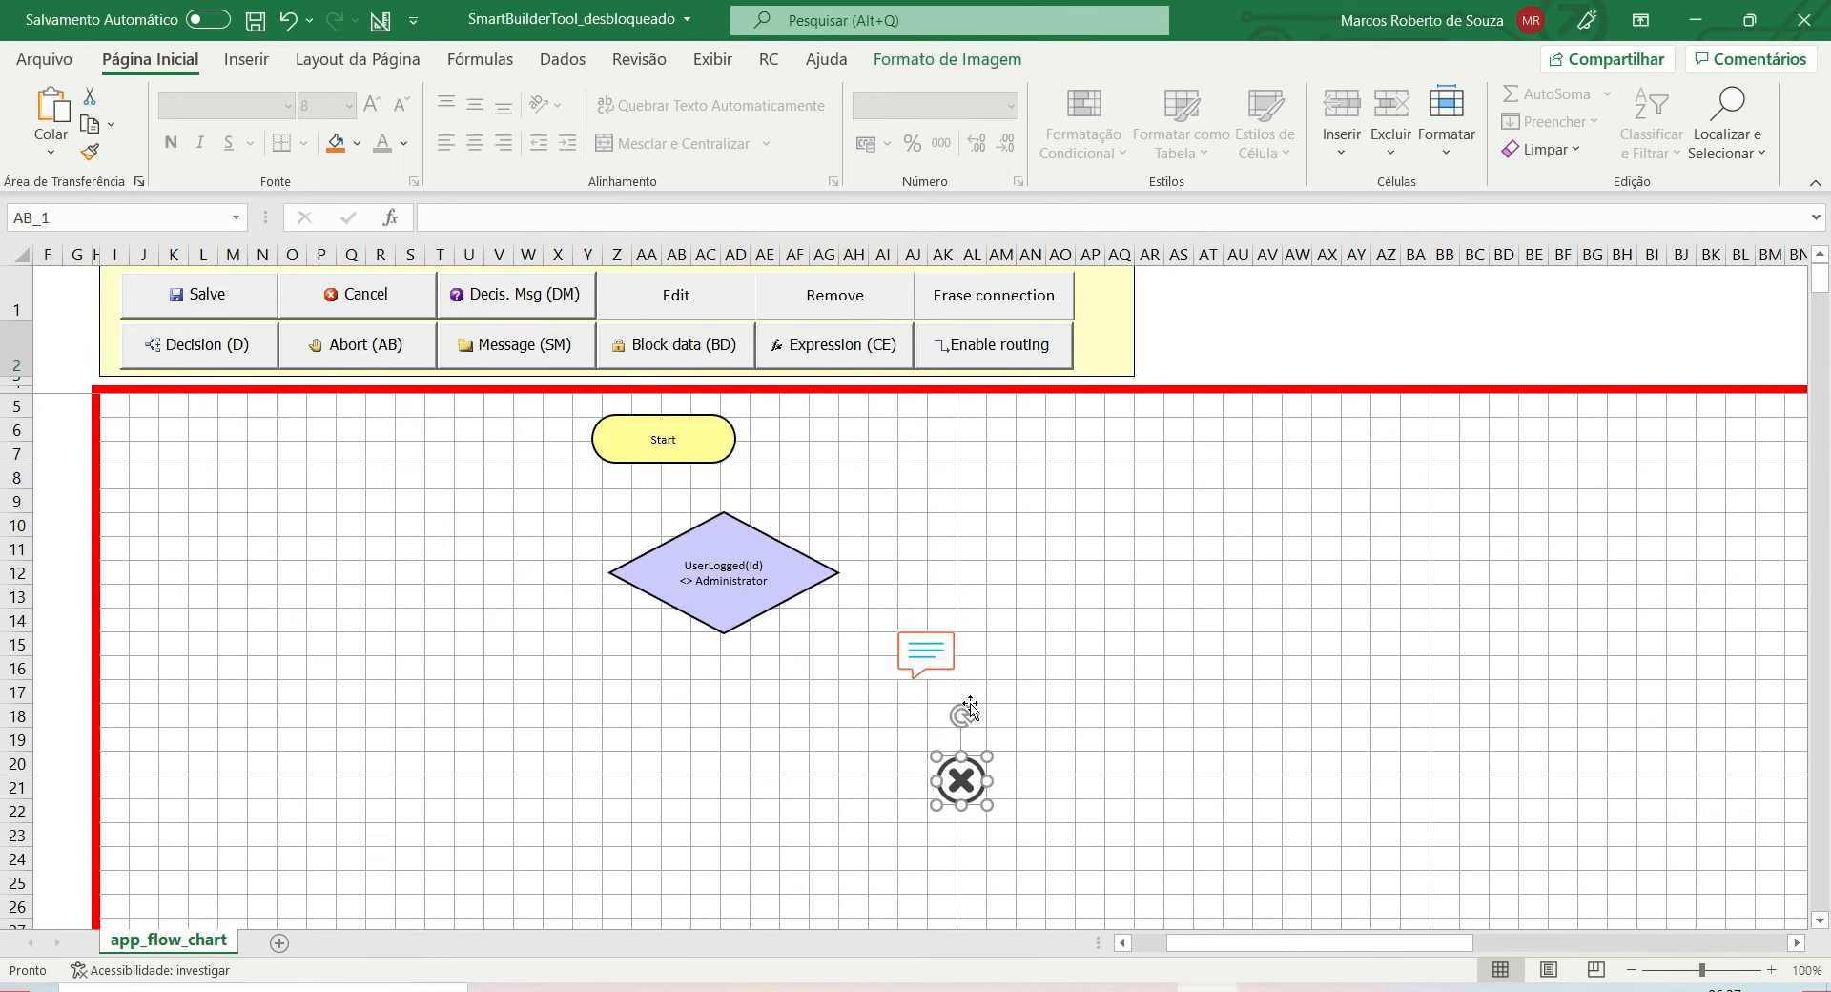
Route Start to the decision, its True condition to the message block and the message to the Abort block, and save the flowchart
click(991, 355)
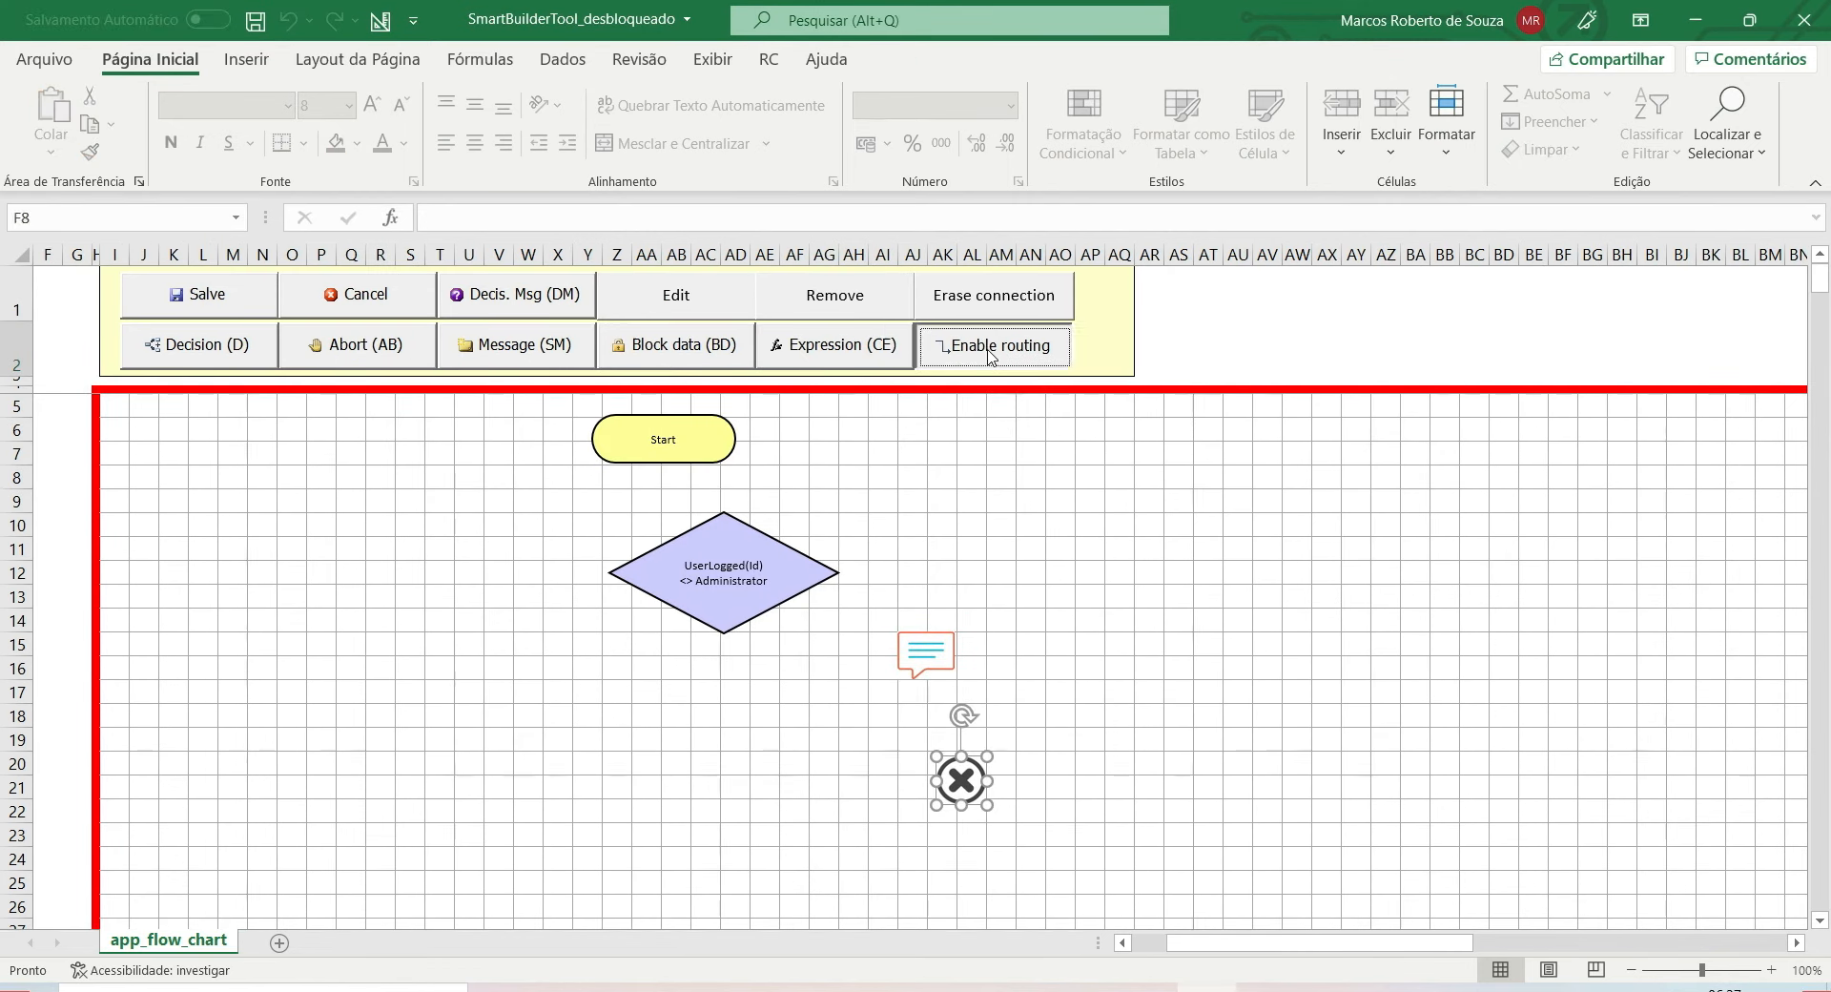
click(742, 556)
click(939, 635)
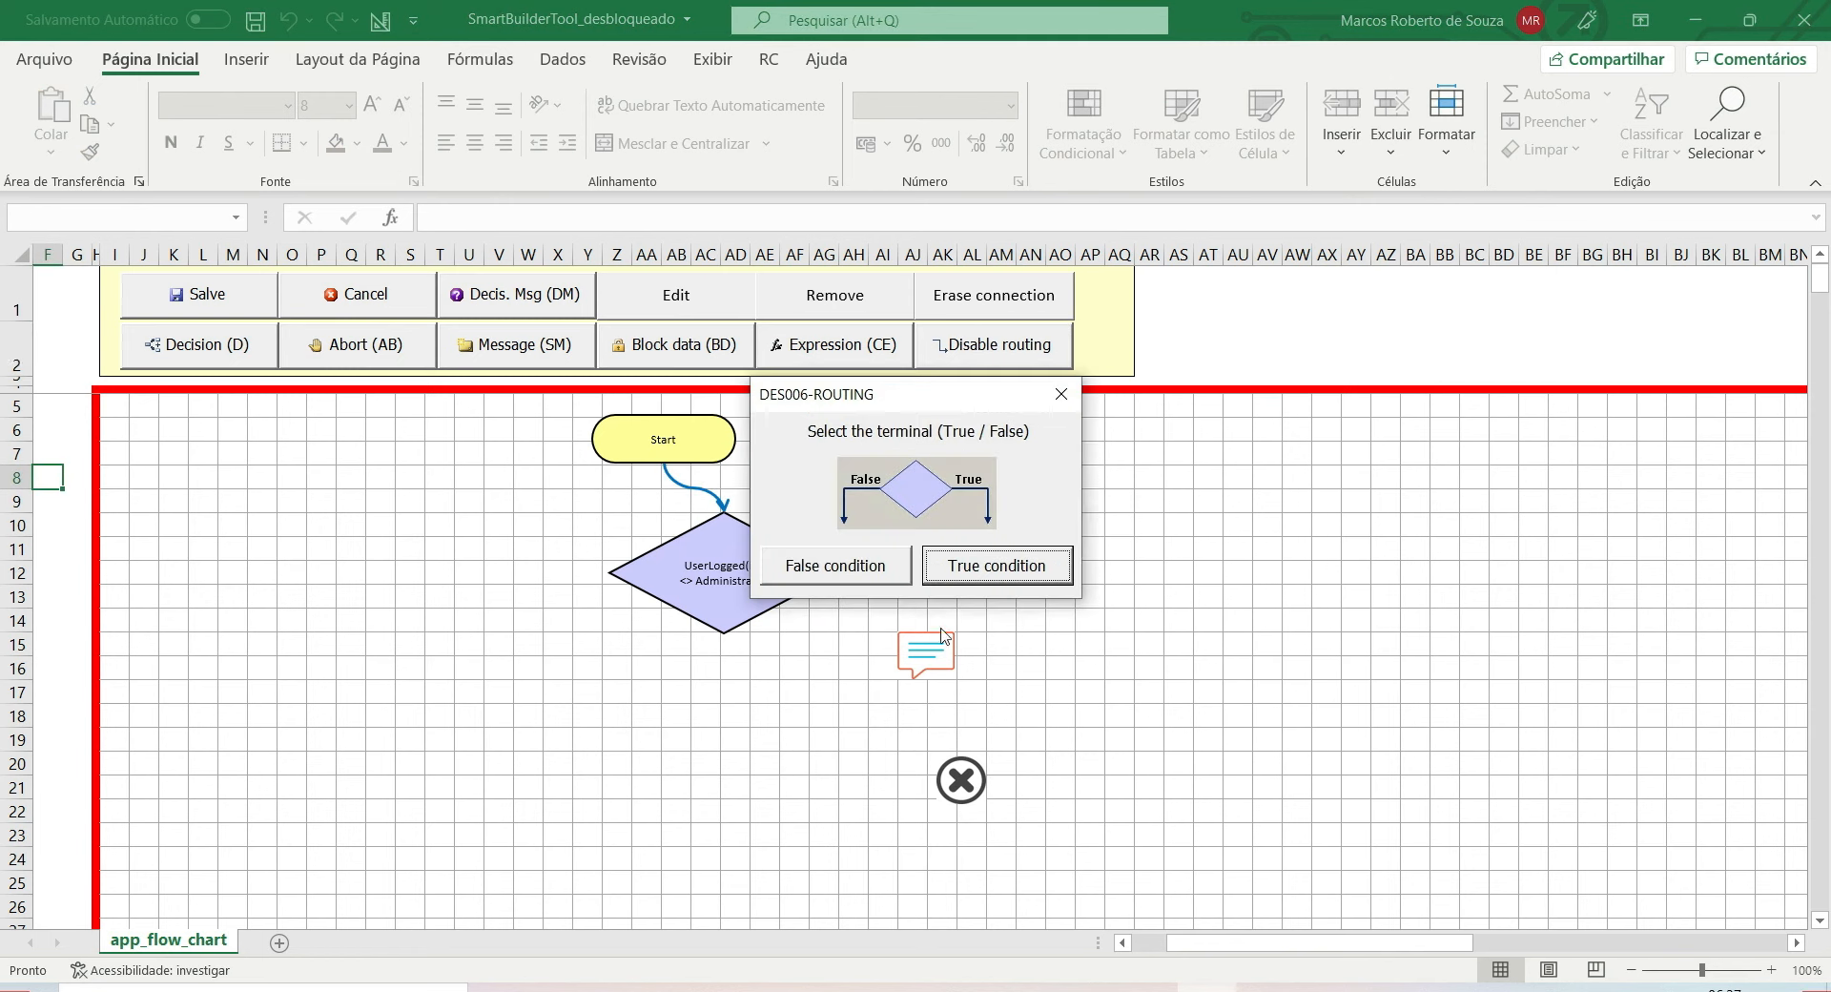
click(980, 568)
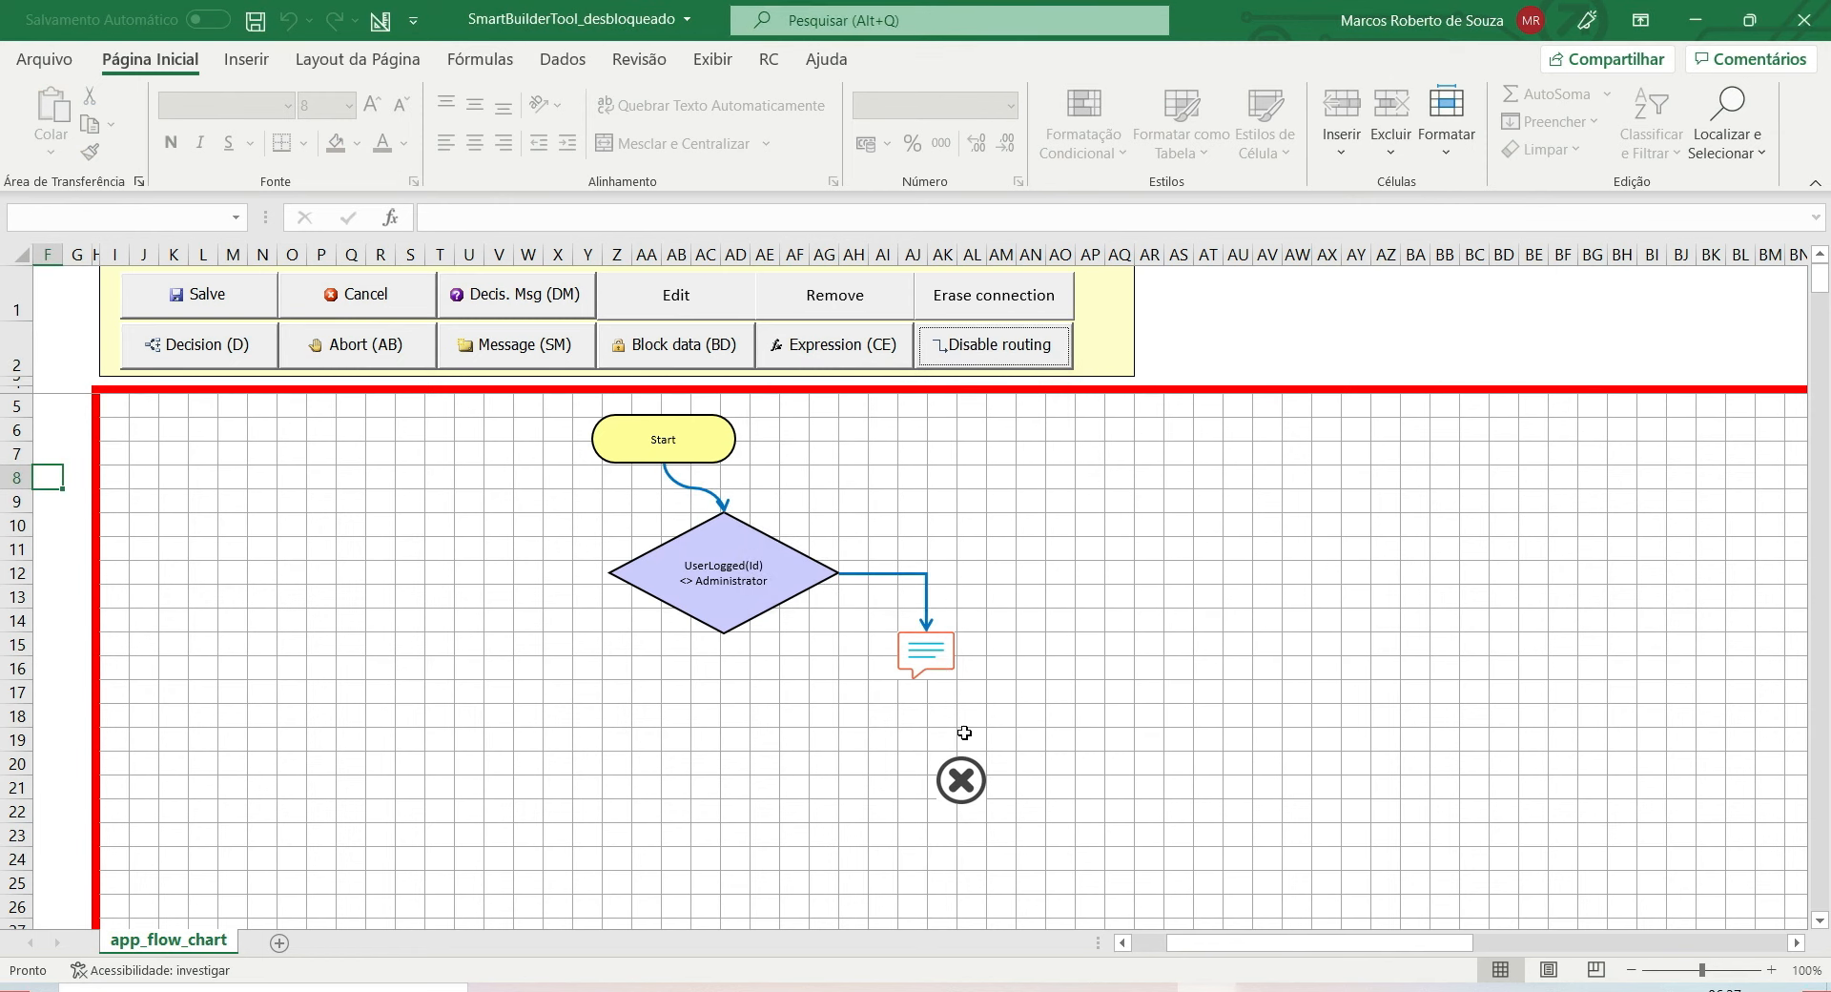
click(972, 791)
click(985, 359)
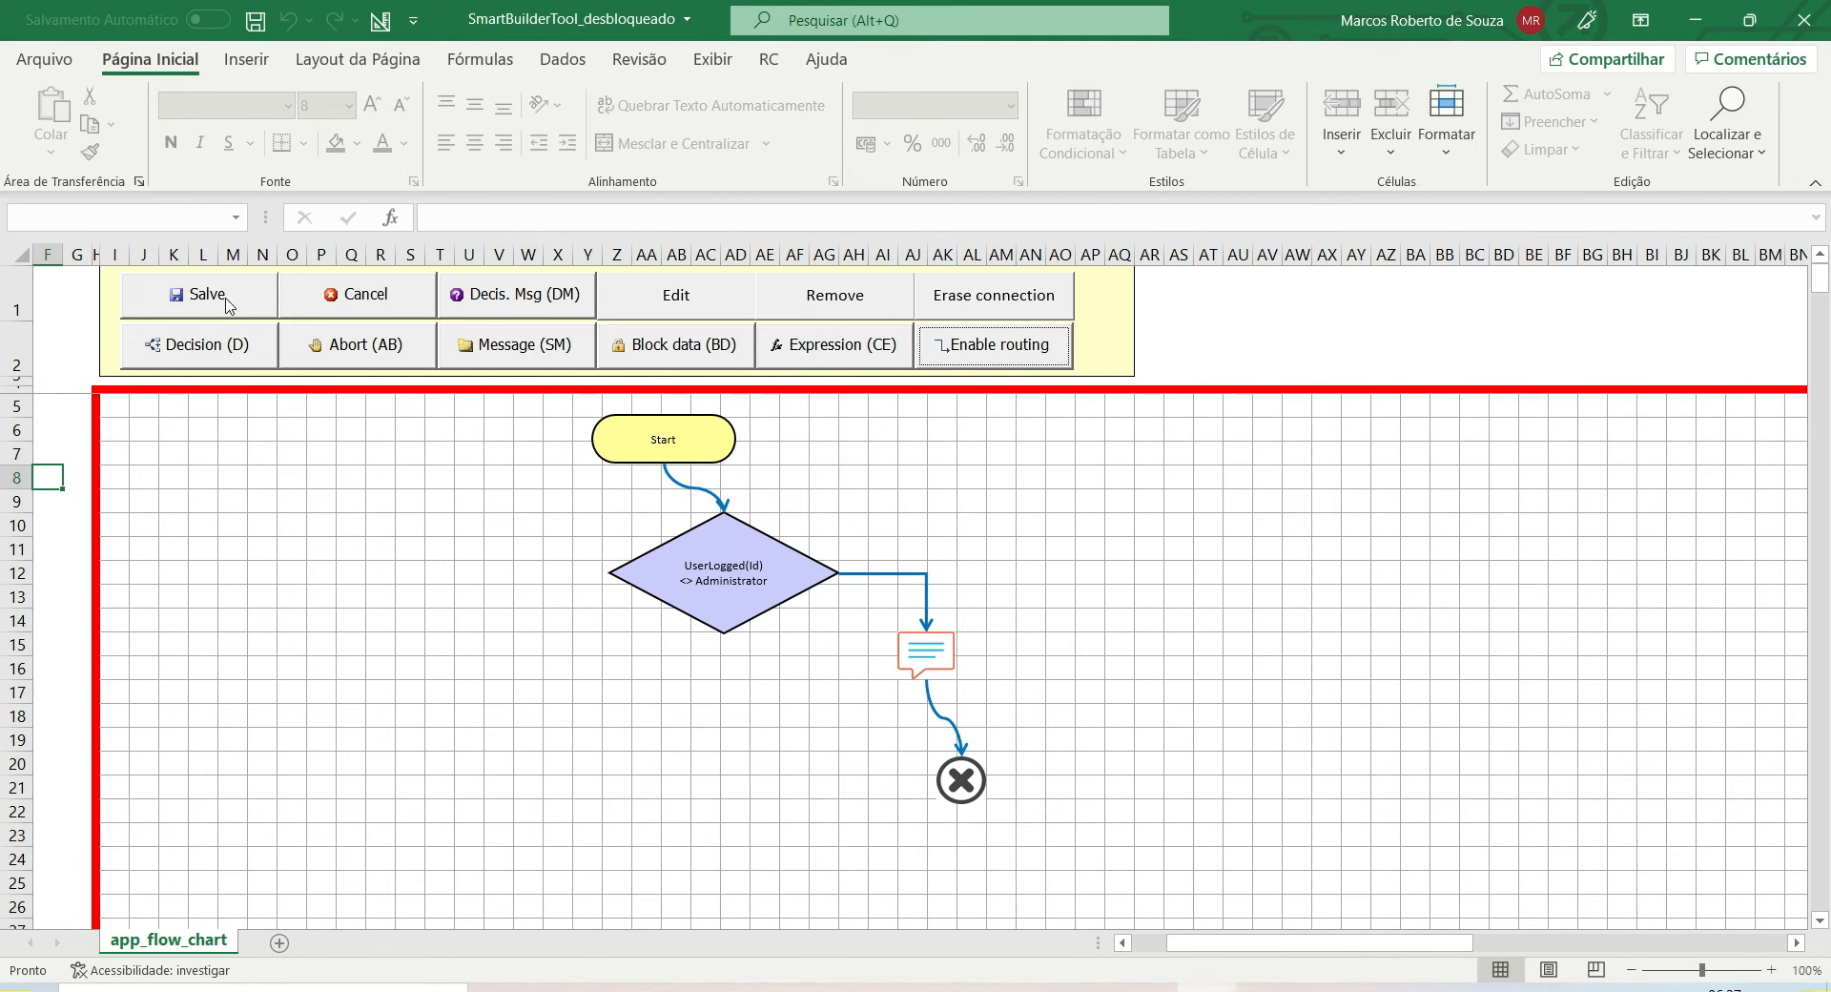
click(227, 301)
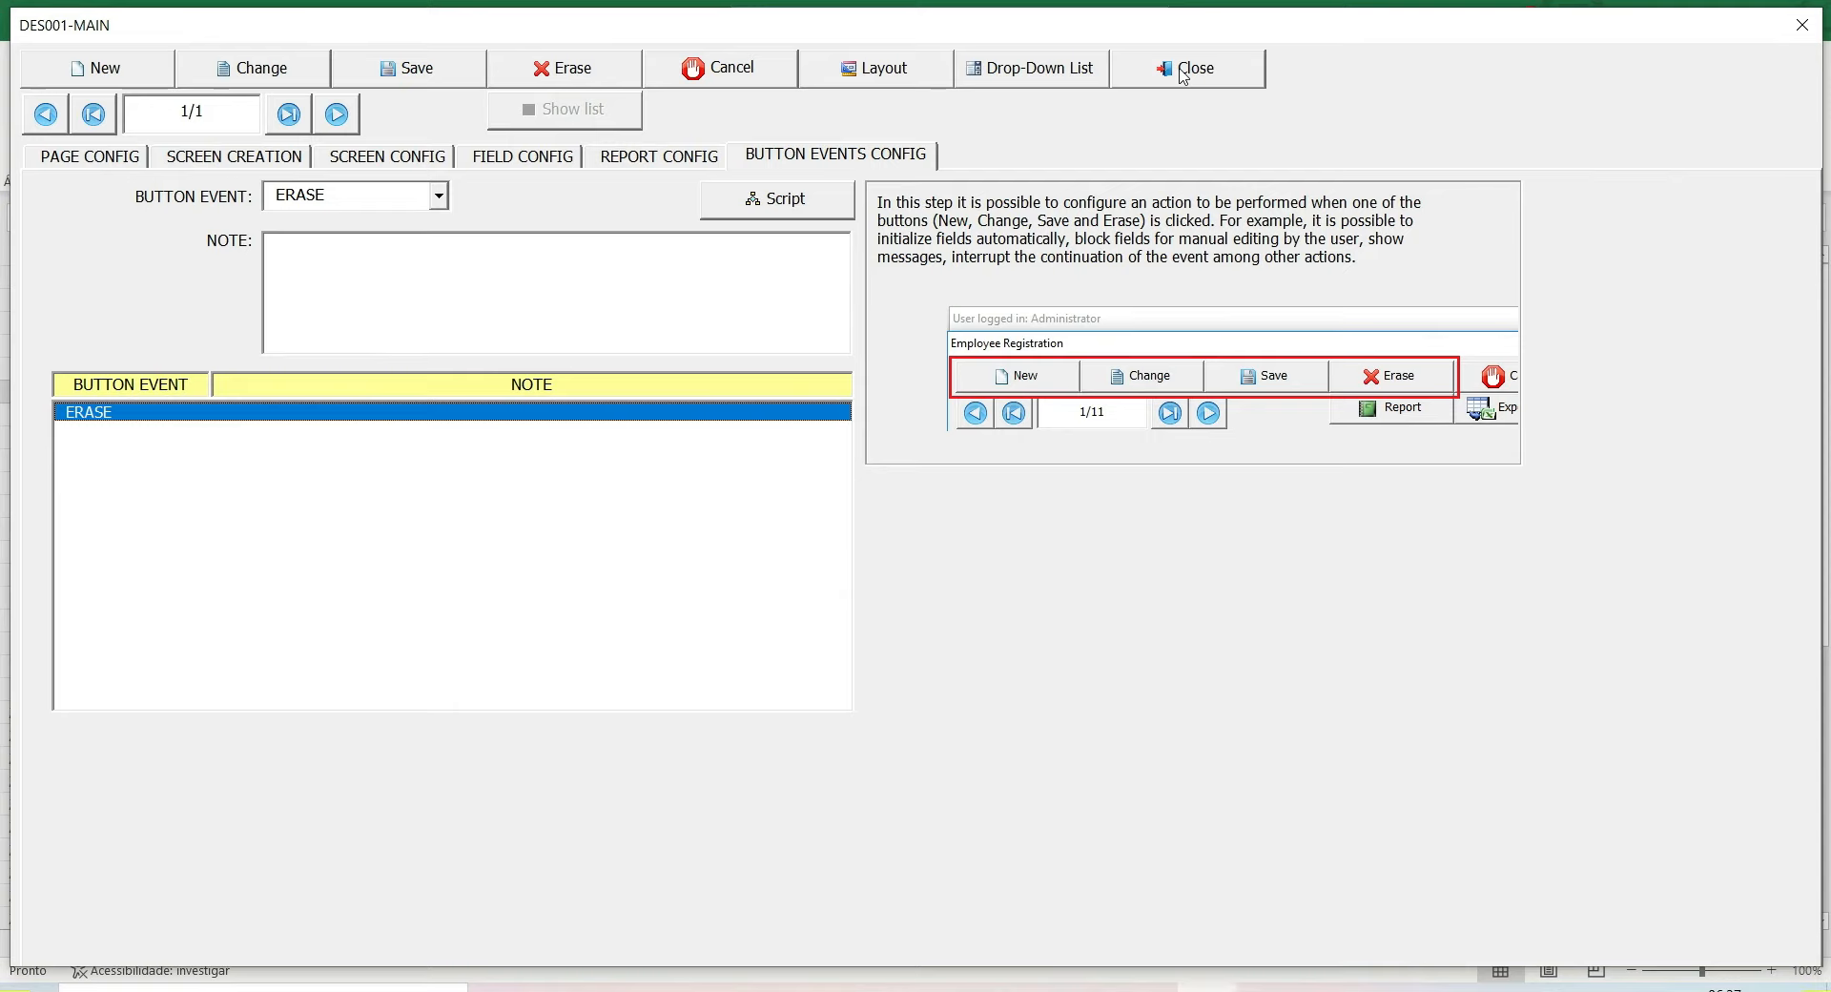
Close the design screen, log in with a non-administrator user's login, and open the Employee Registration screen
click(1183, 77)
click(165, 96)
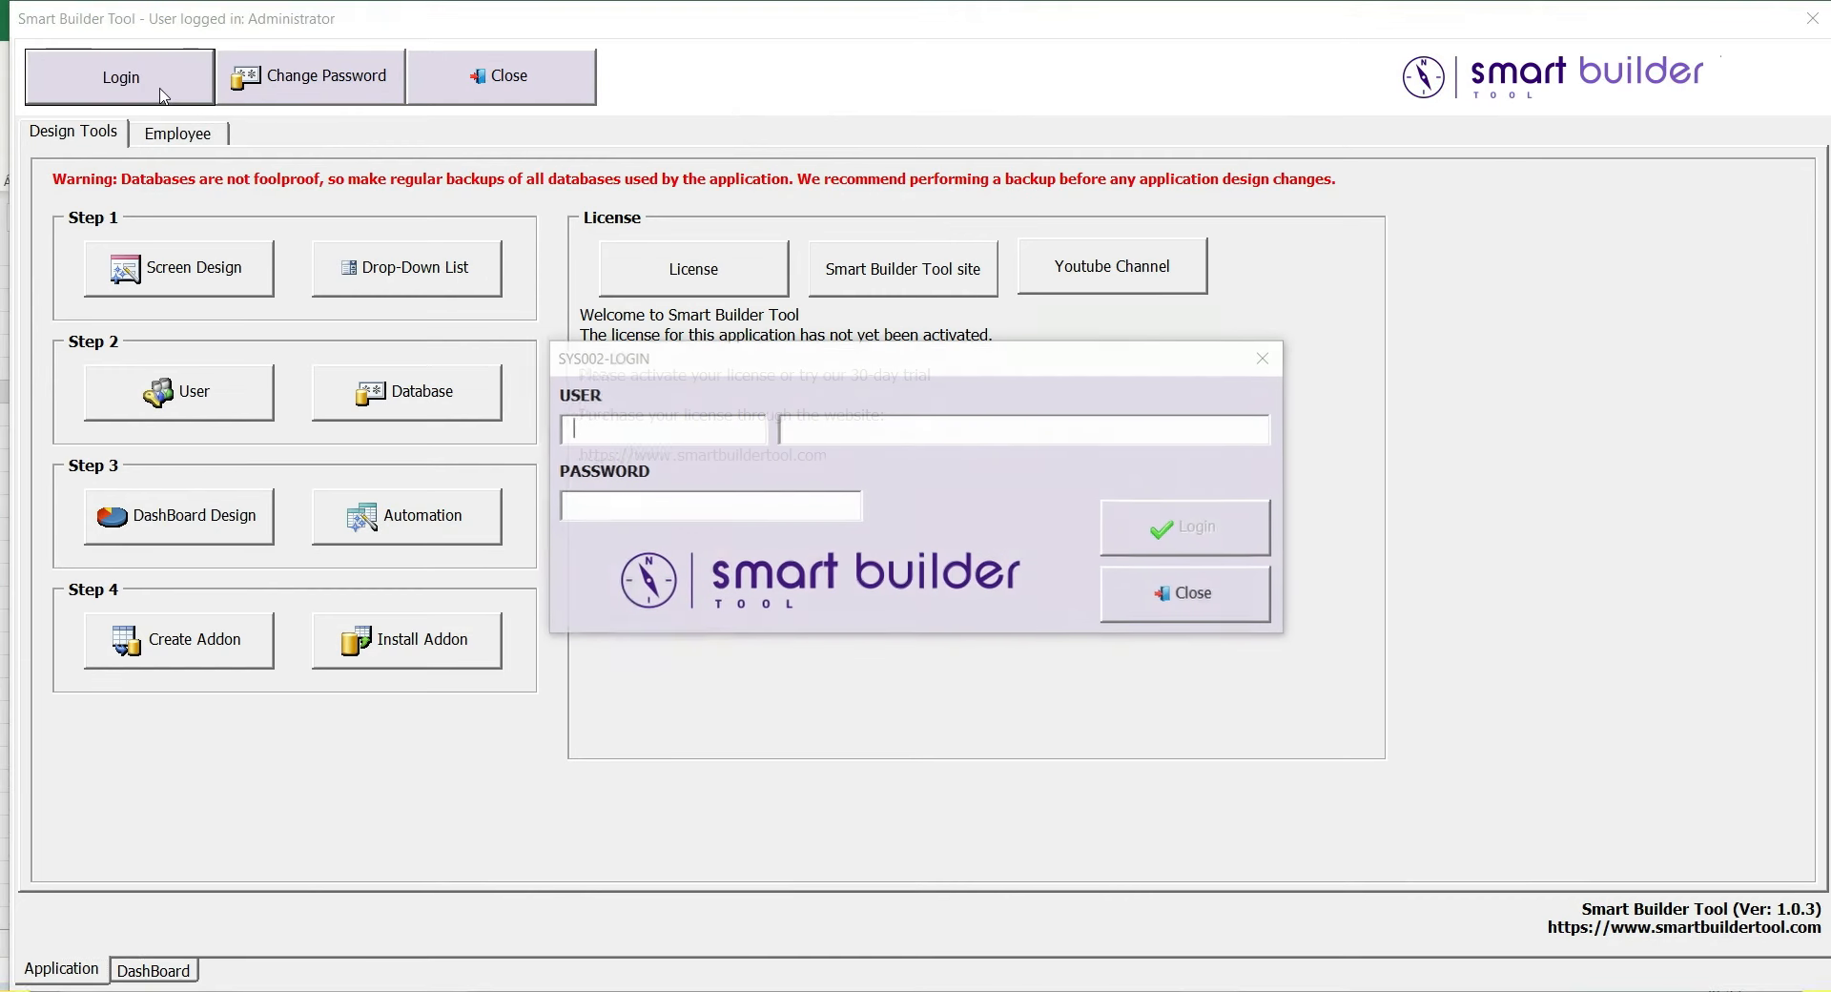
text(daniel)
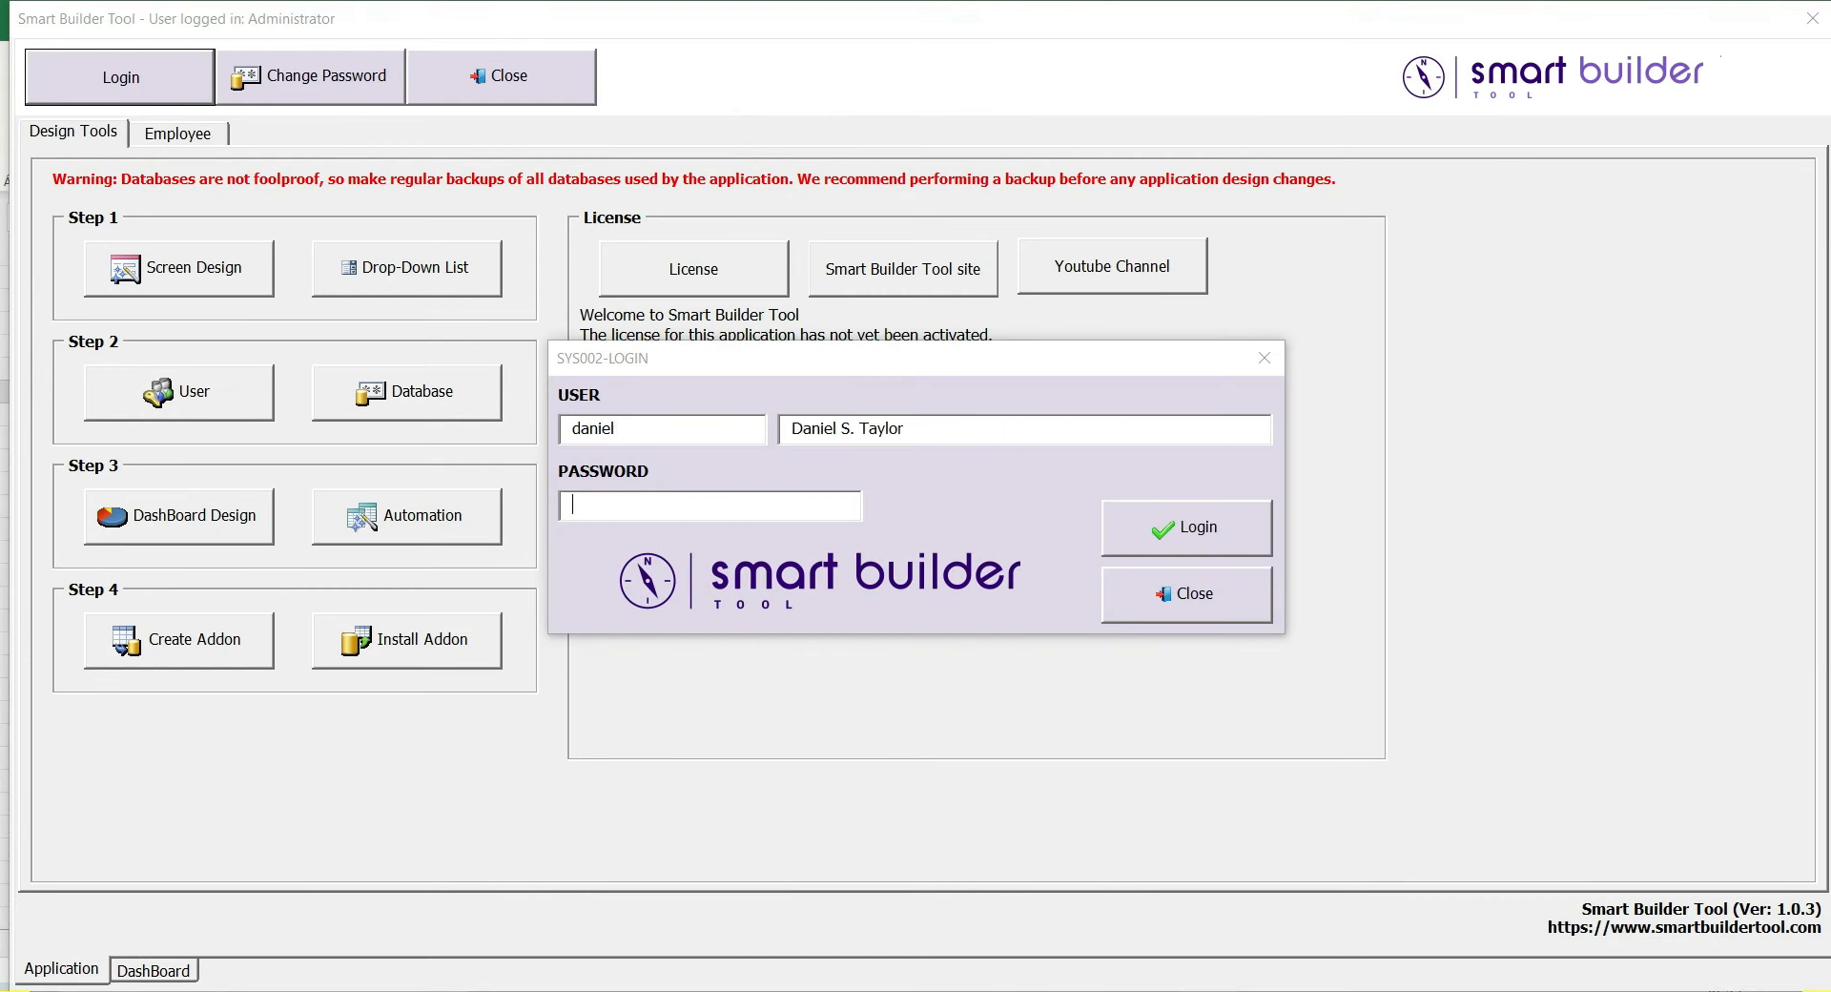
key(Return)
click(229, 204)
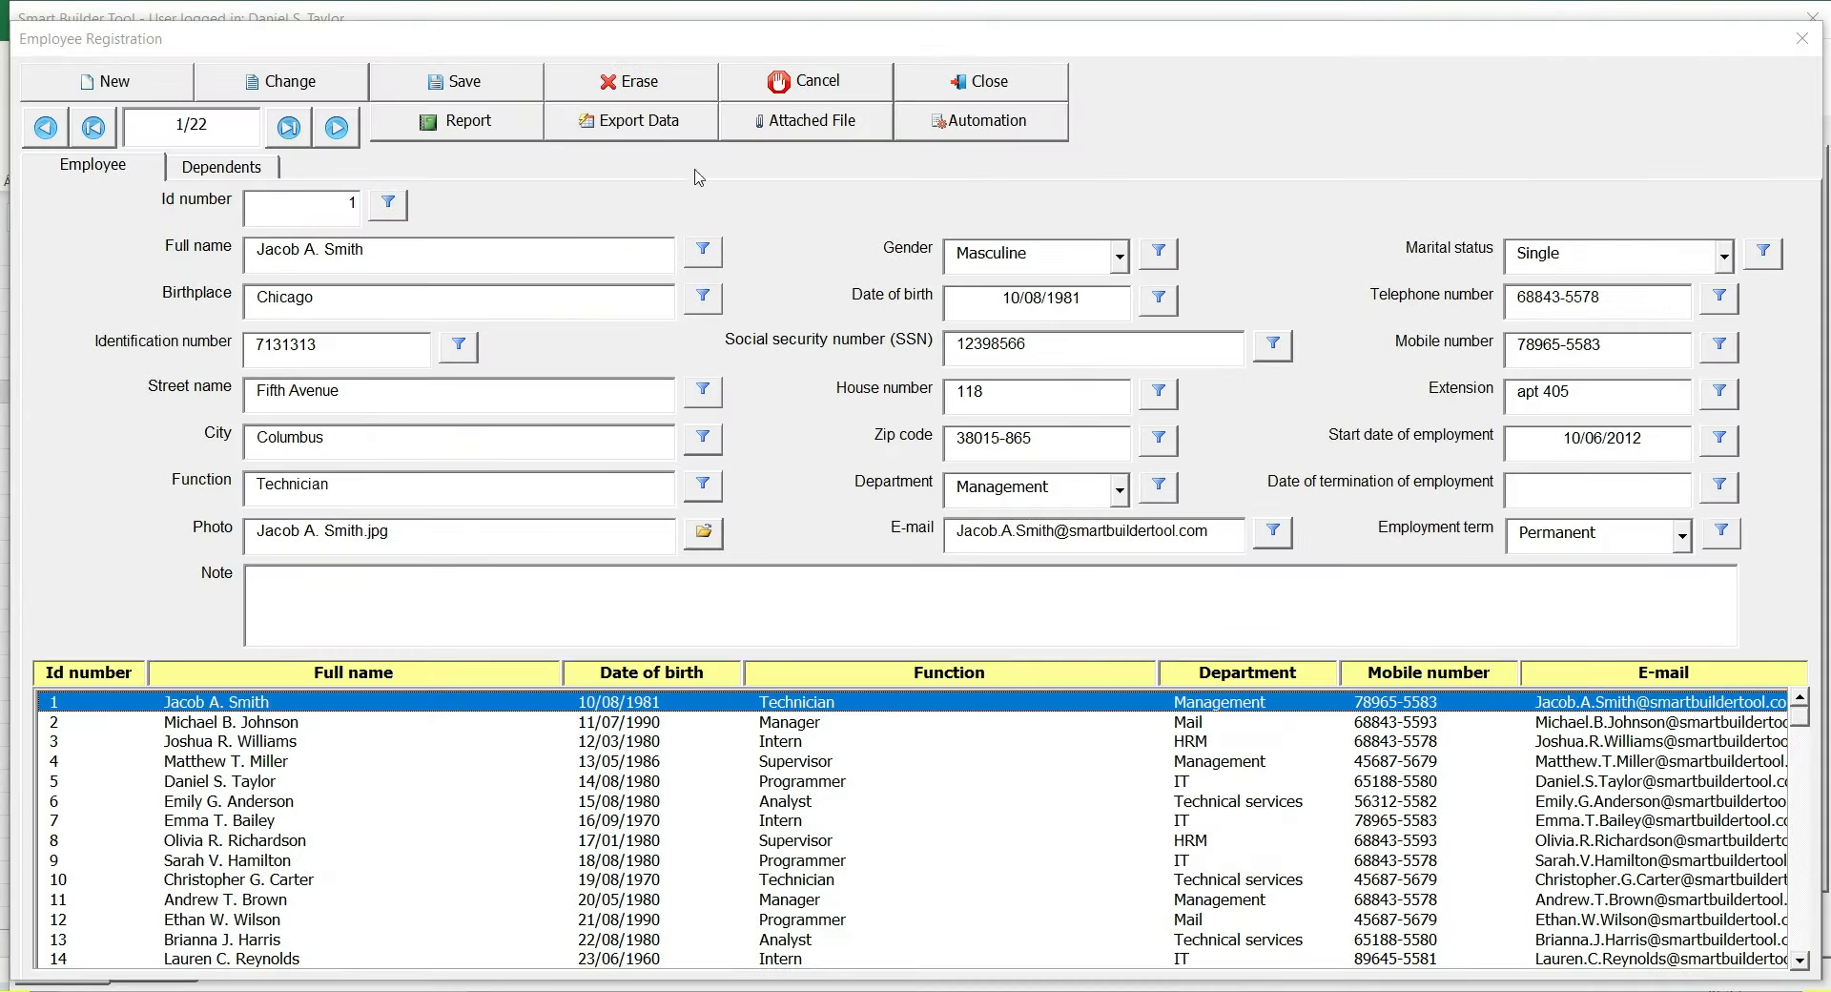
Try to erase the first employee record as the non-administrator user, and close the registration screen
click(635, 83)
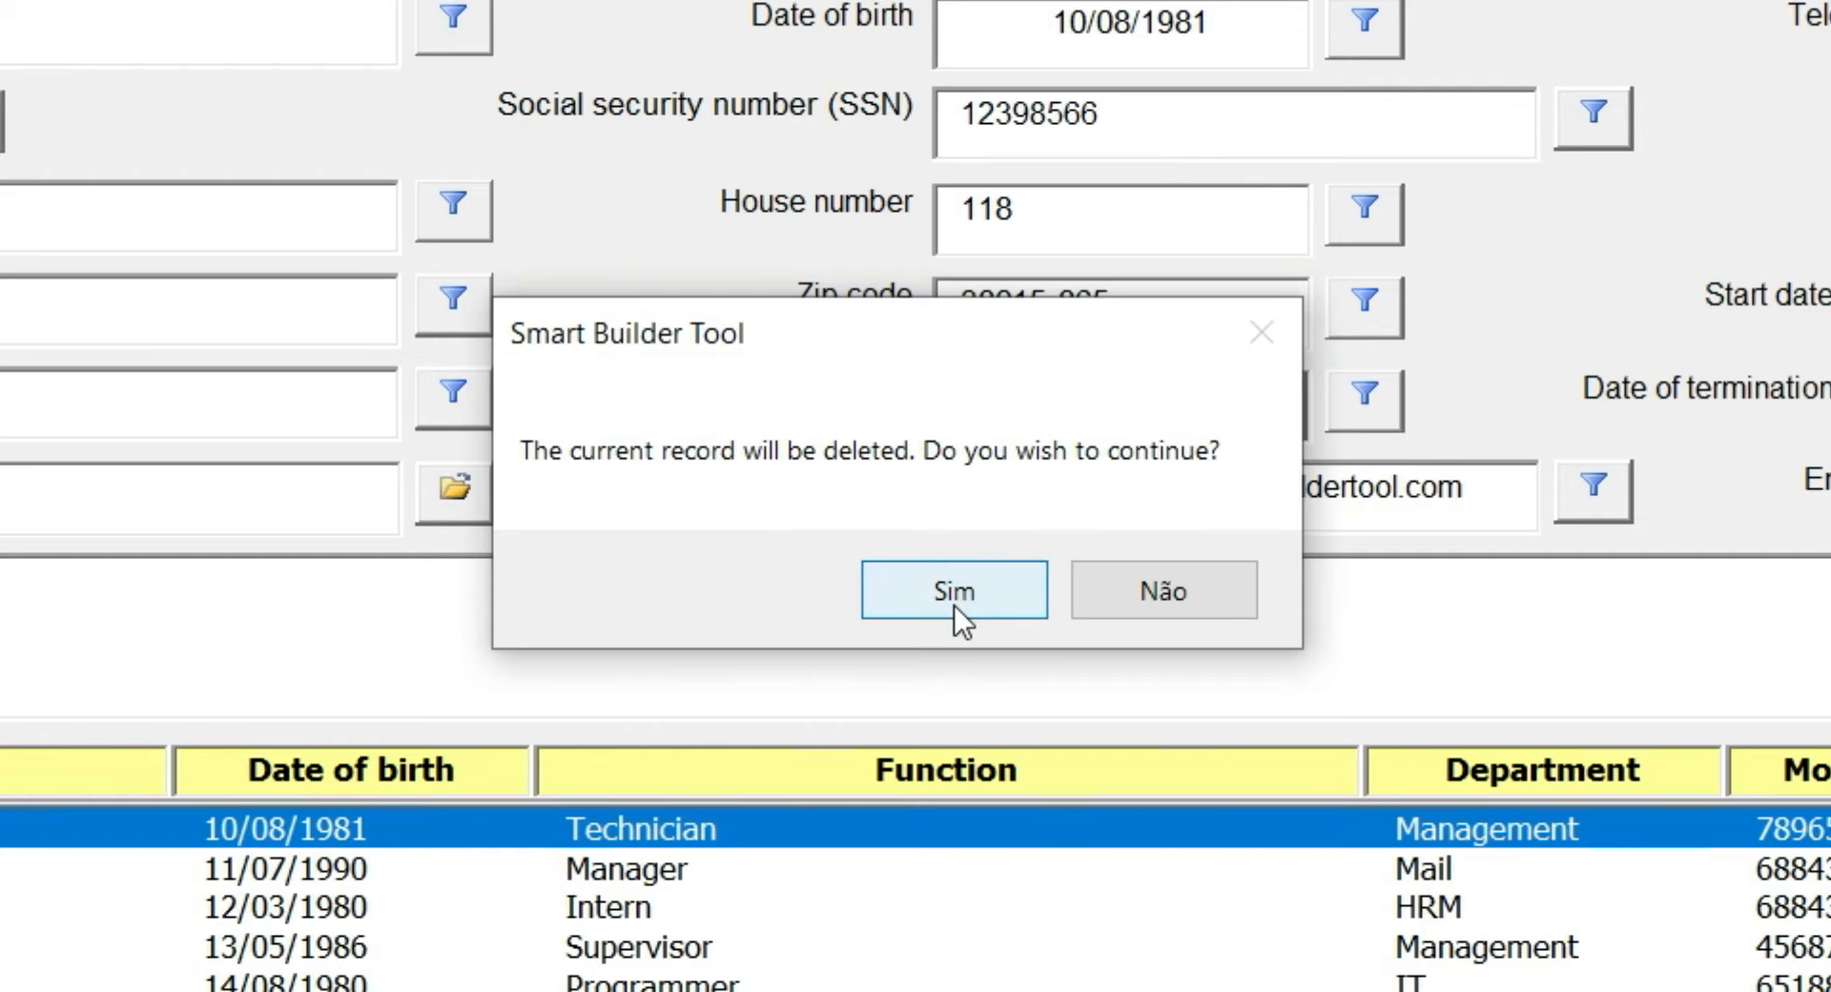
click(952, 585)
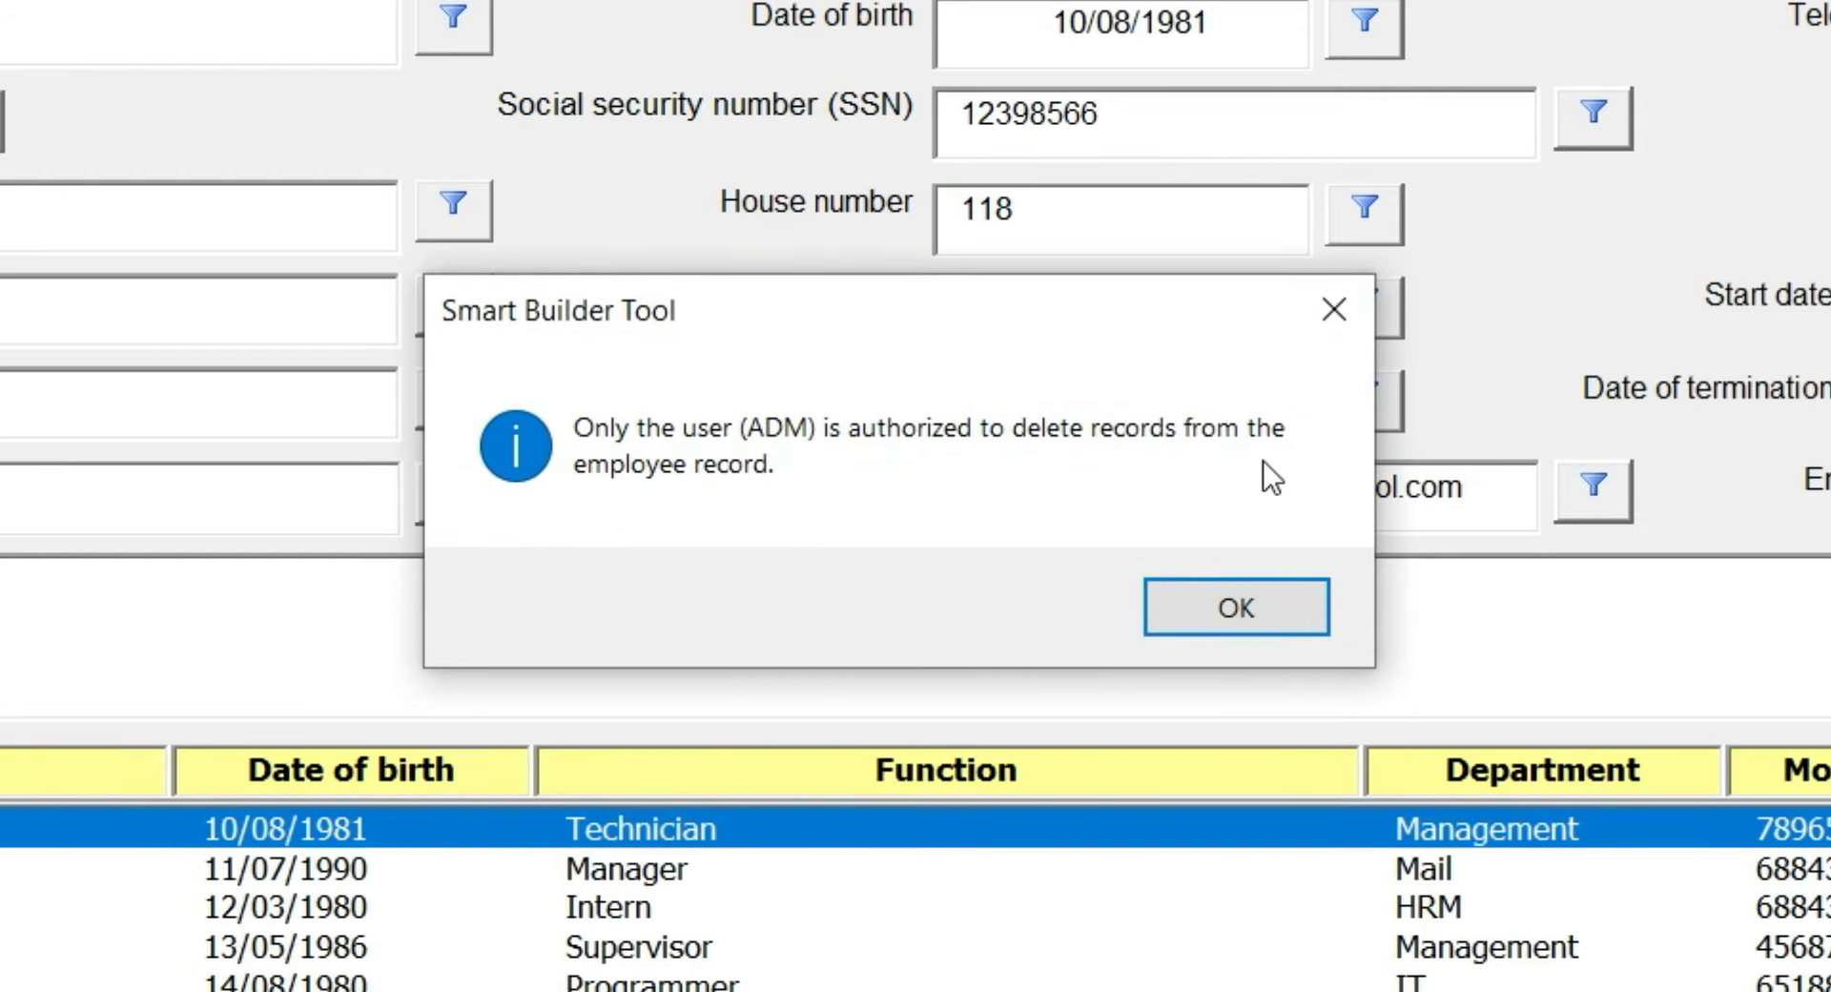
click(1205, 627)
click(969, 90)
Log back in to the application as the administrator, with the user "adm"
click(134, 84)
text(adm)
key(Tab)
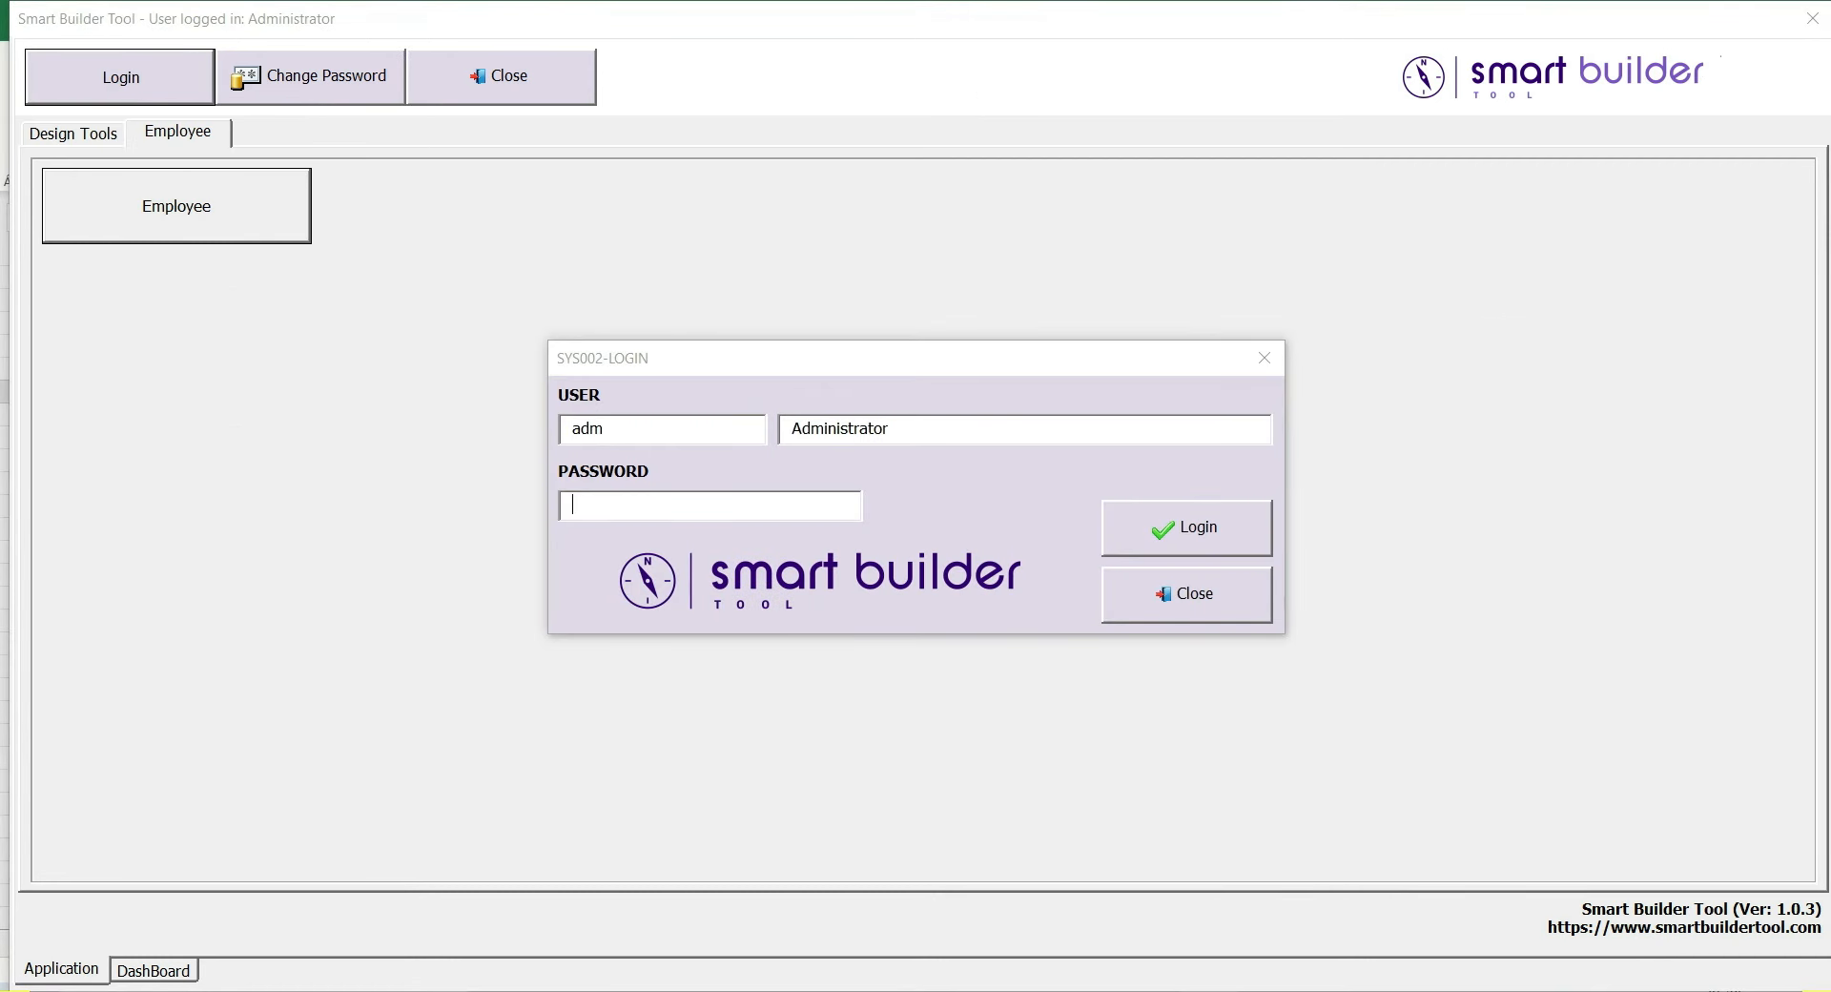
click(1153, 531)
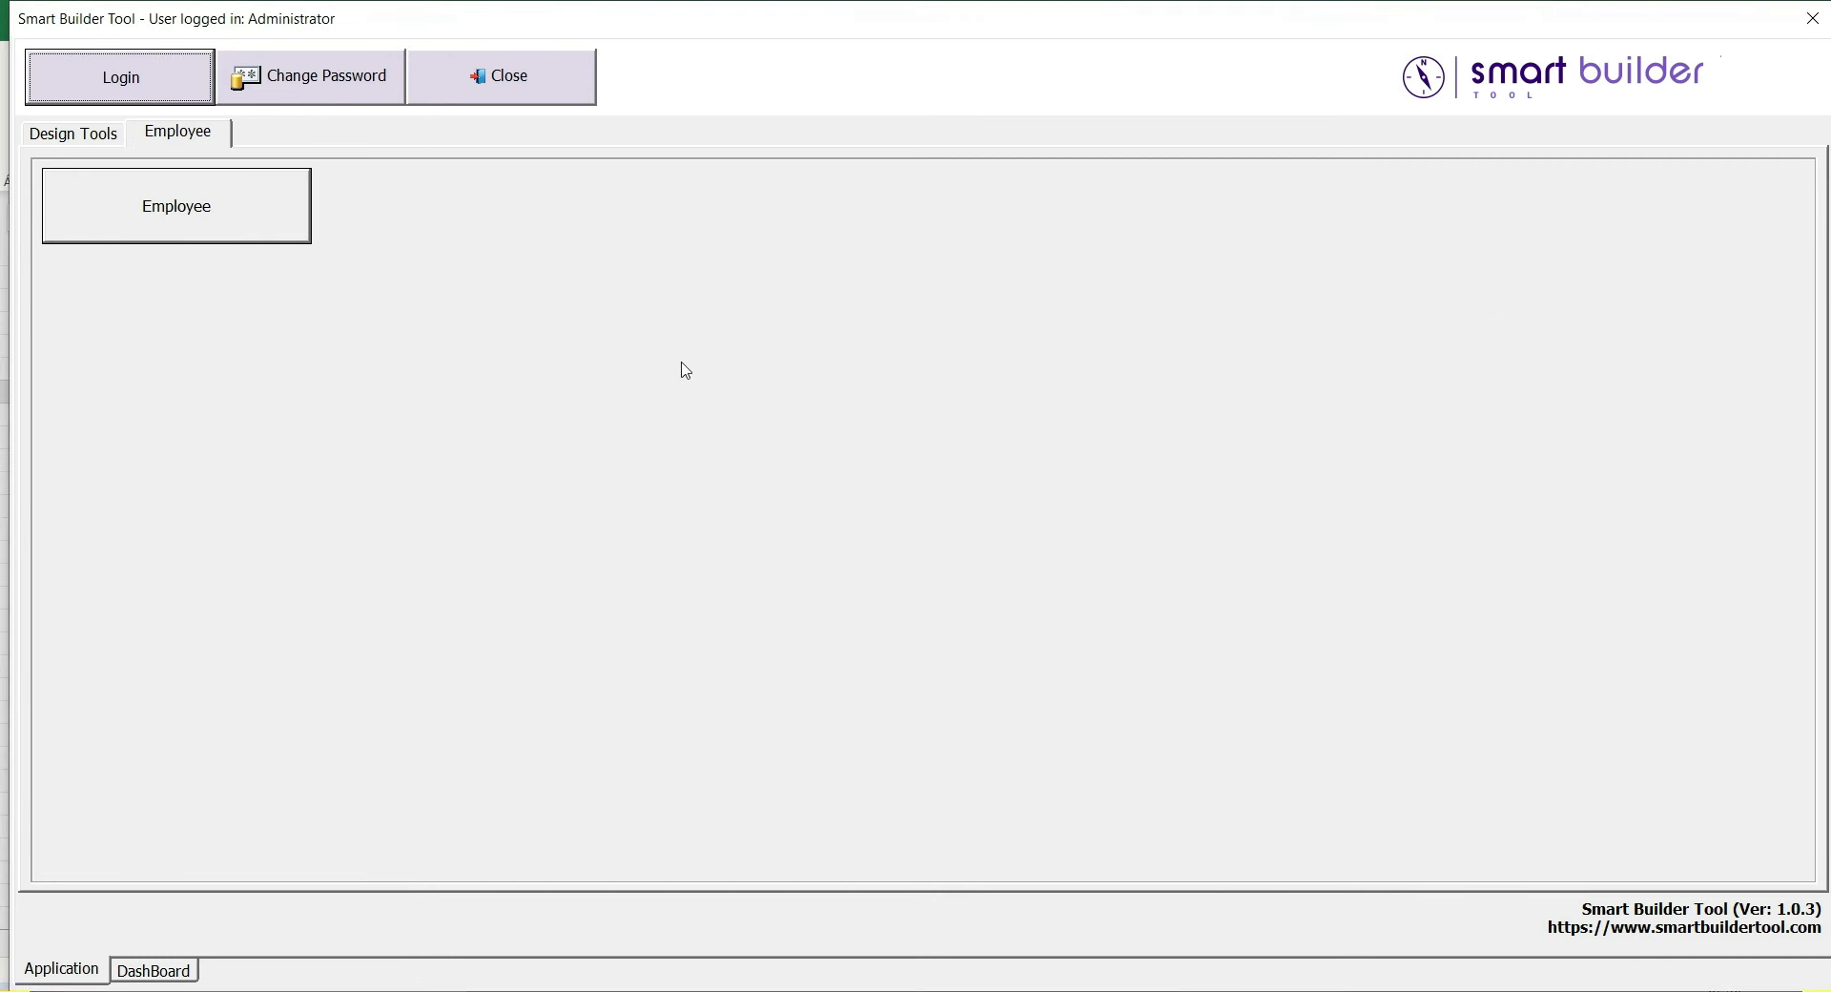
Open the Employee Registration screen and delete the thirteenth employee record
click(274, 237)
click(343, 942)
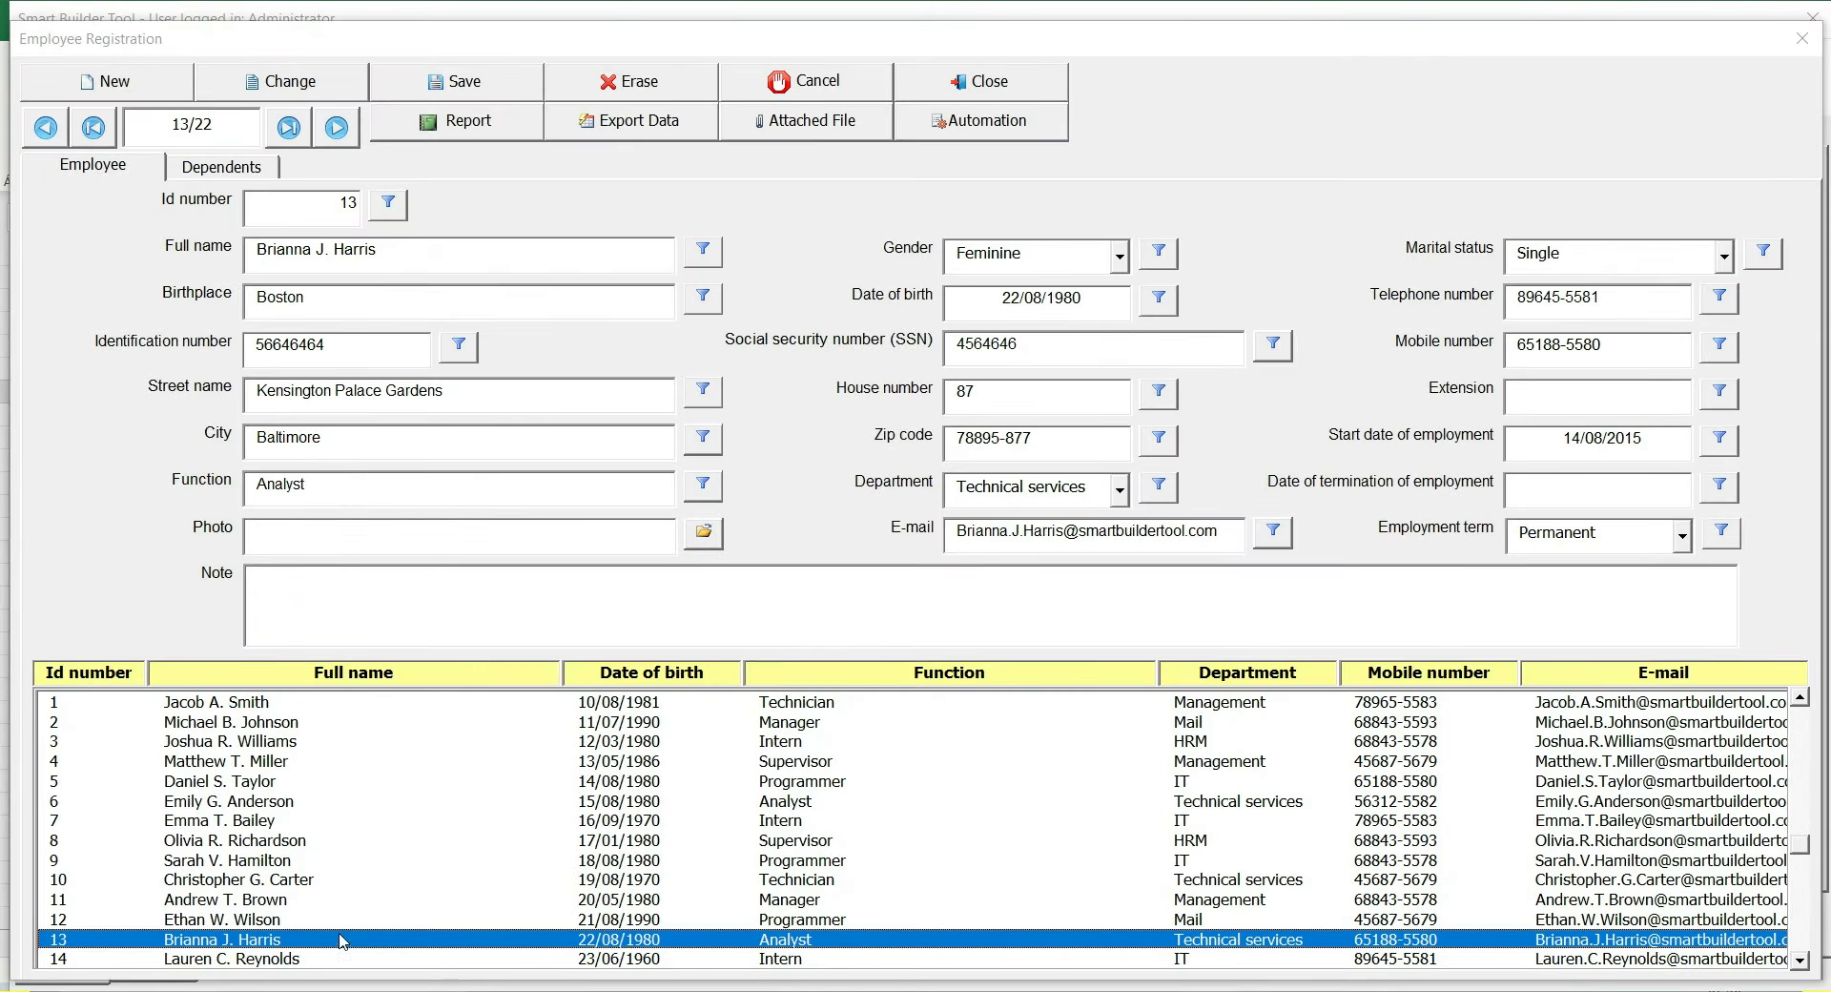
click(609, 95)
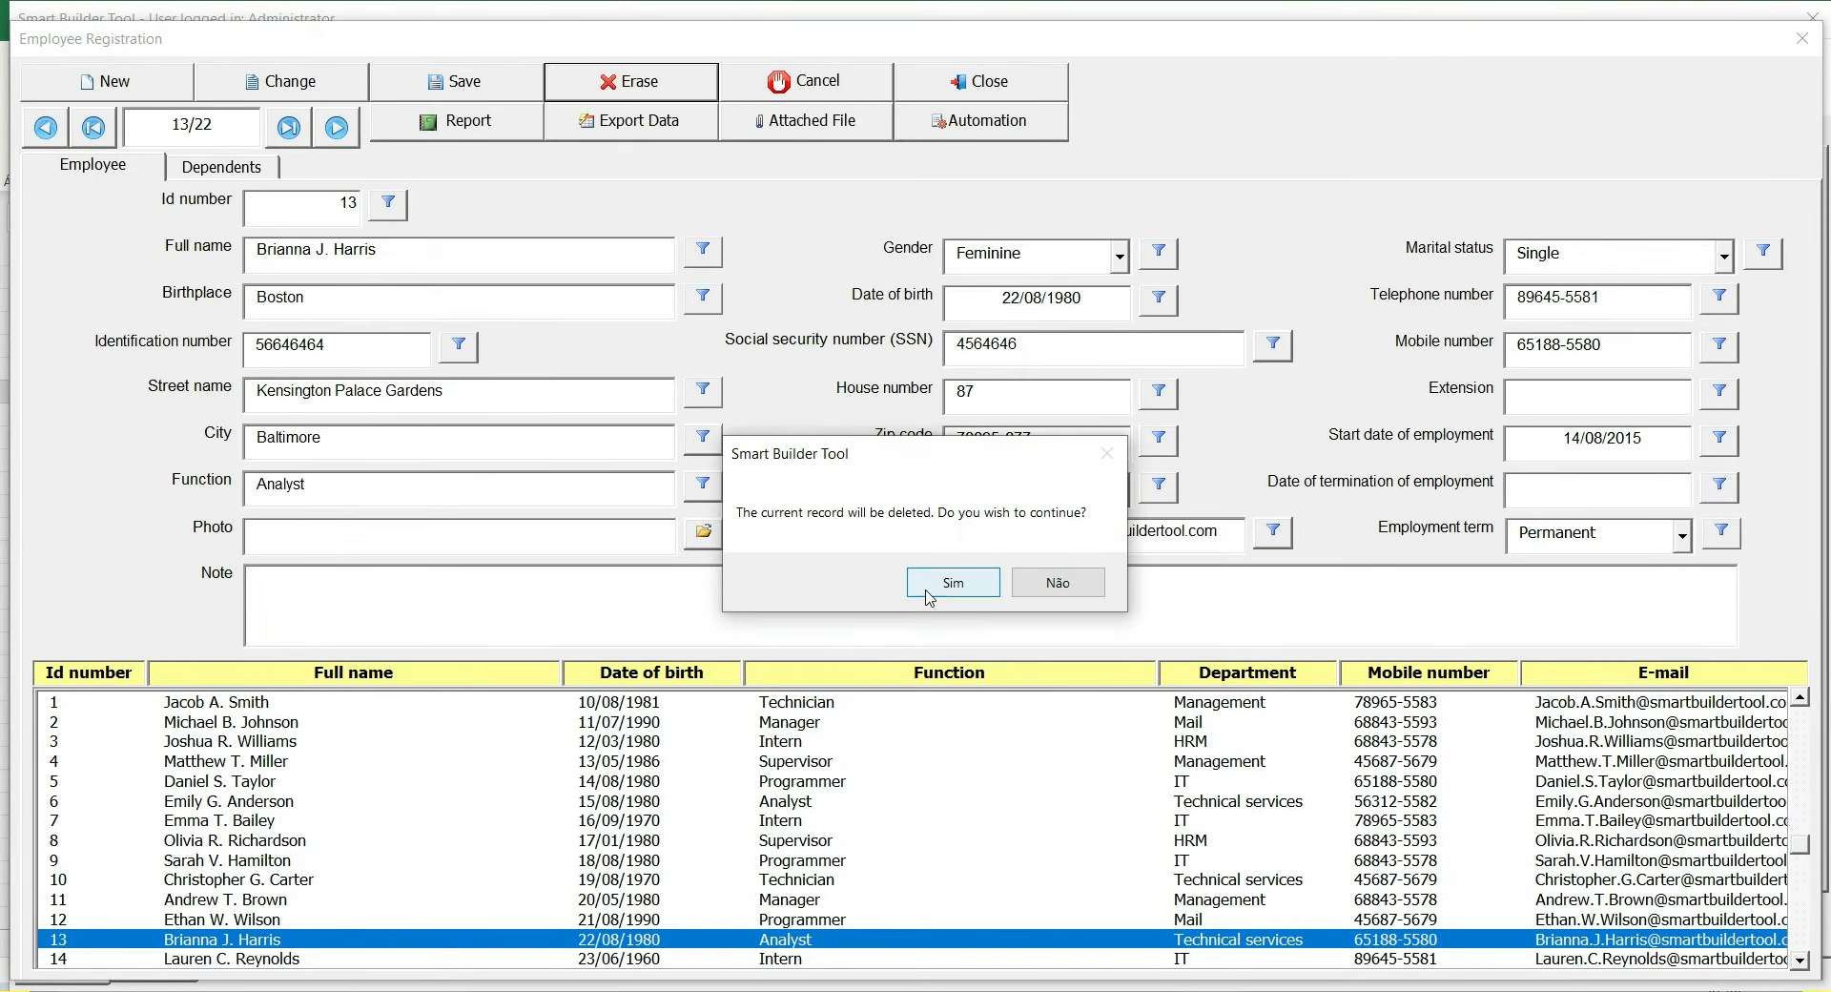
click(933, 596)
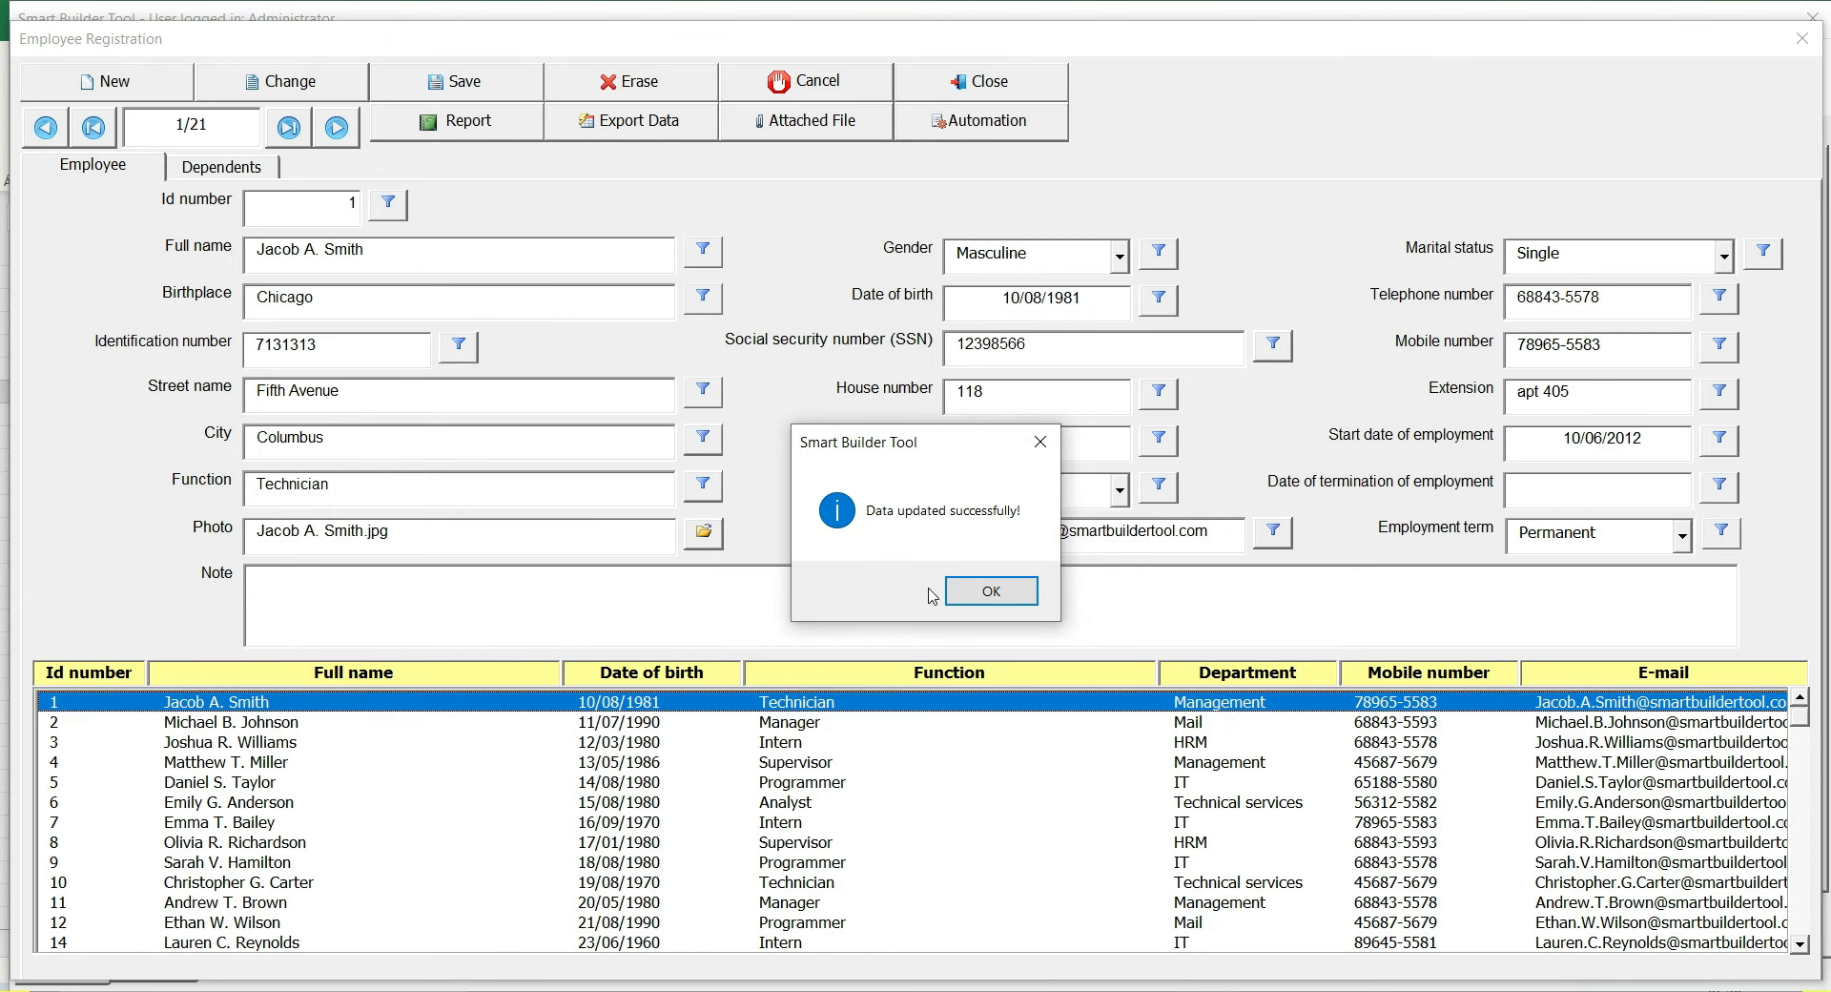
key(Return)
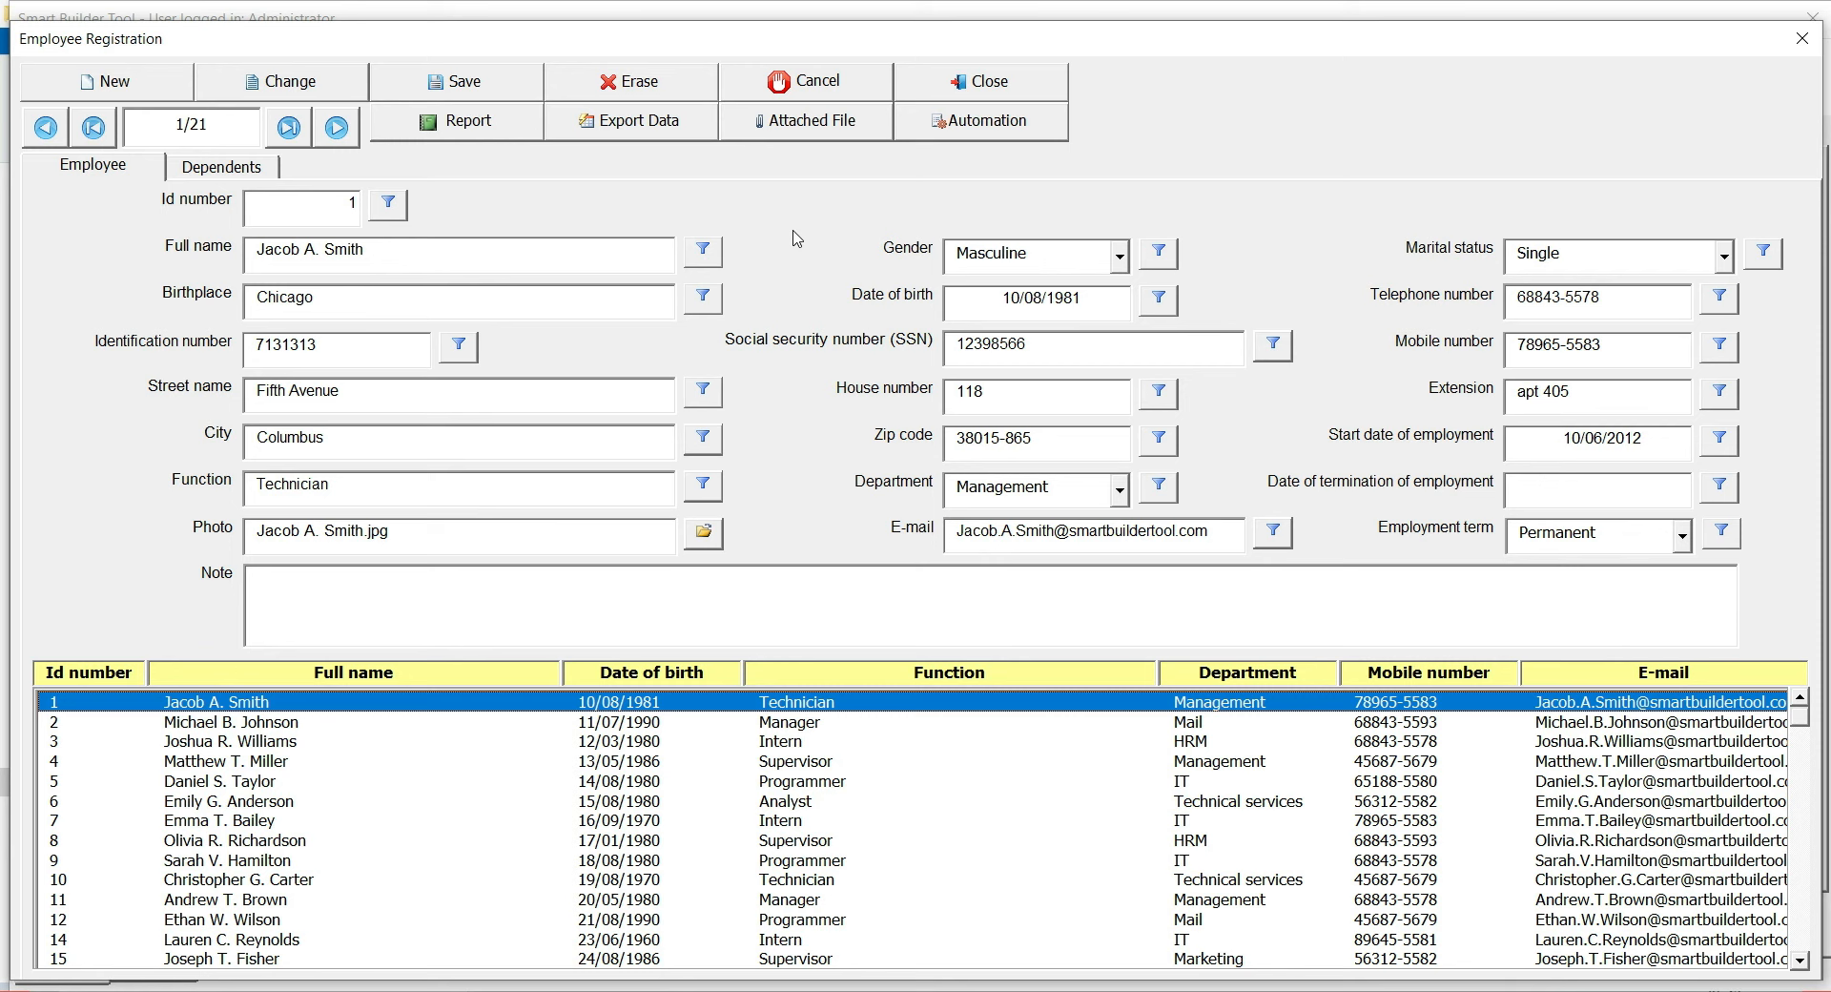
Exit the application and select the SBT_Design, SBT_Documents-1 and SBT_Production database files in the Tutorials folder
click(939, 95)
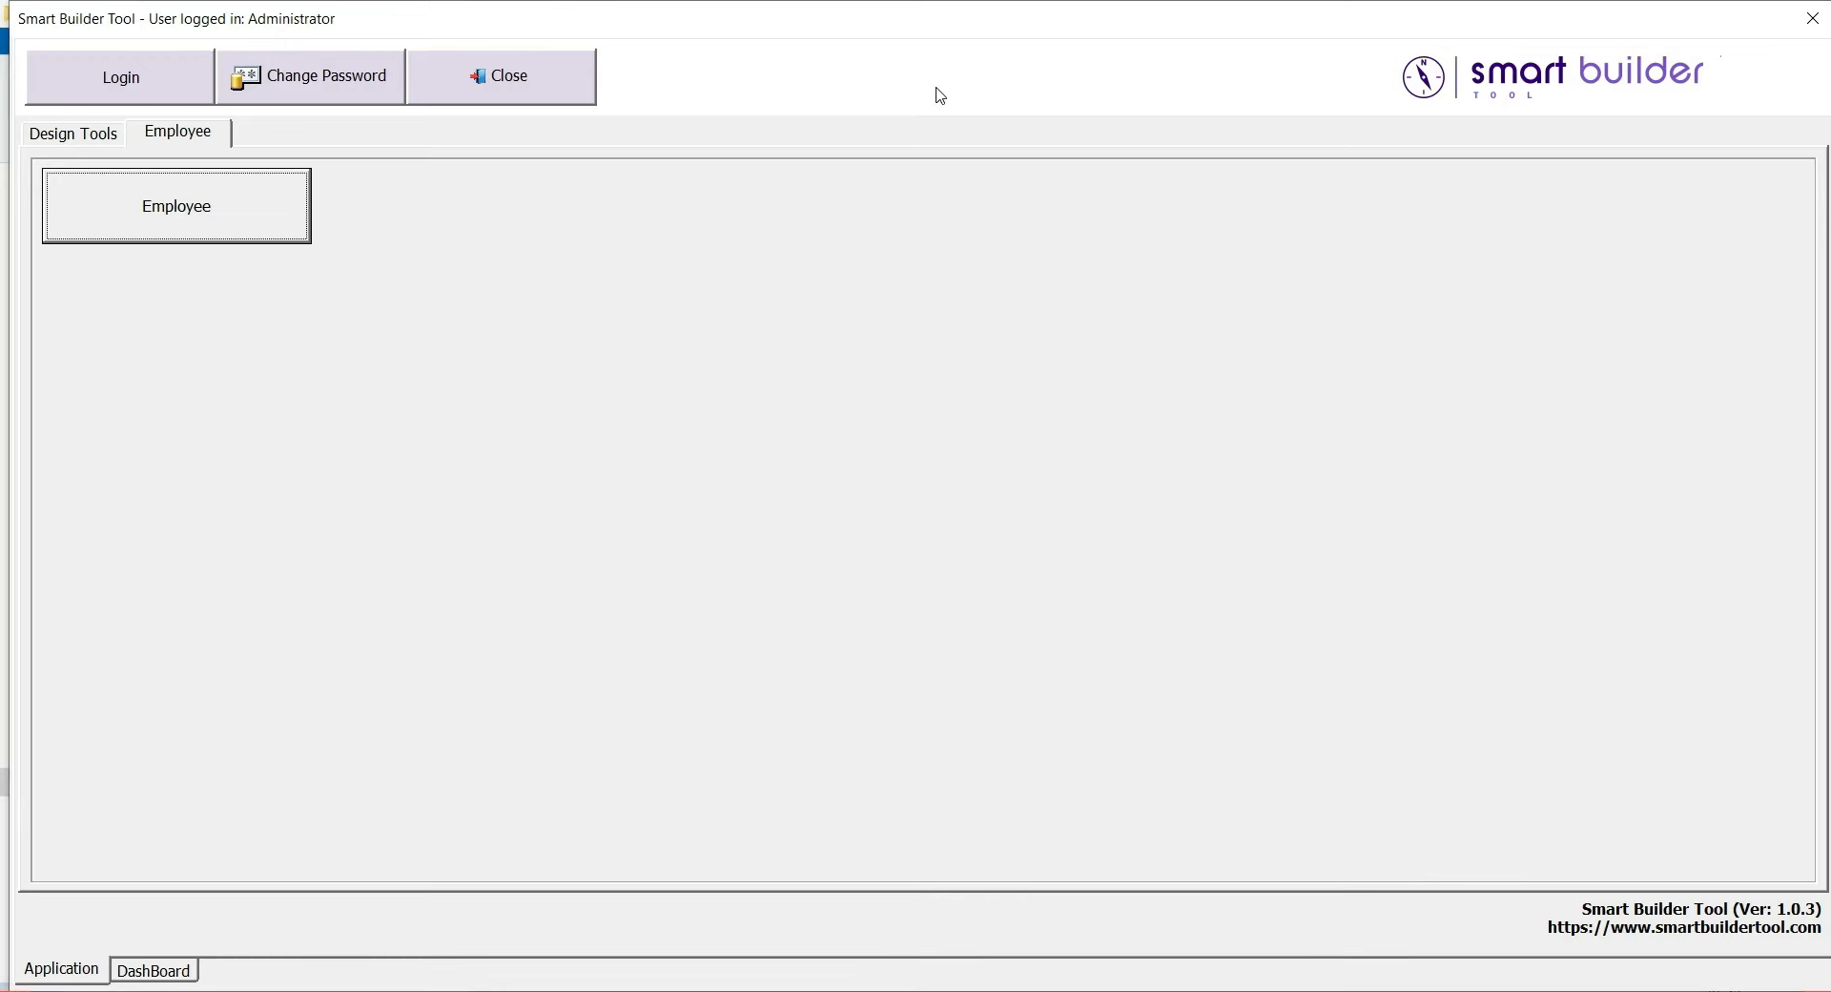
click(584, 95)
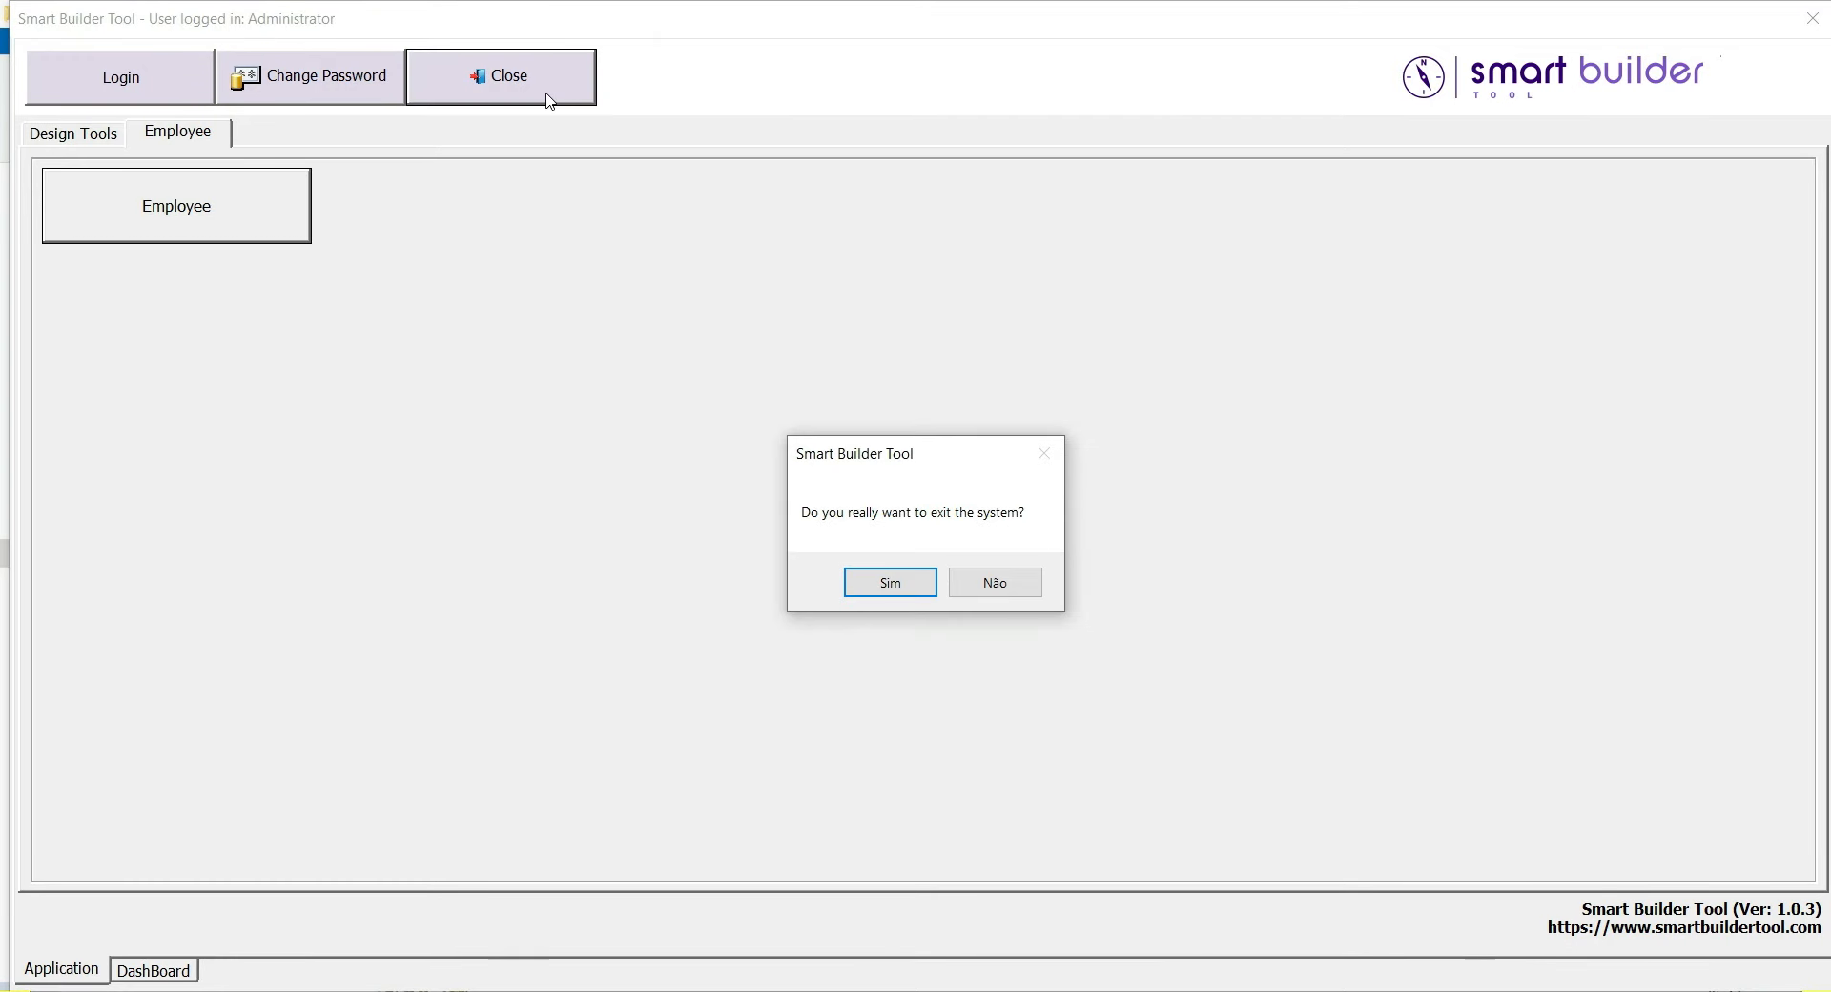
key(Return)
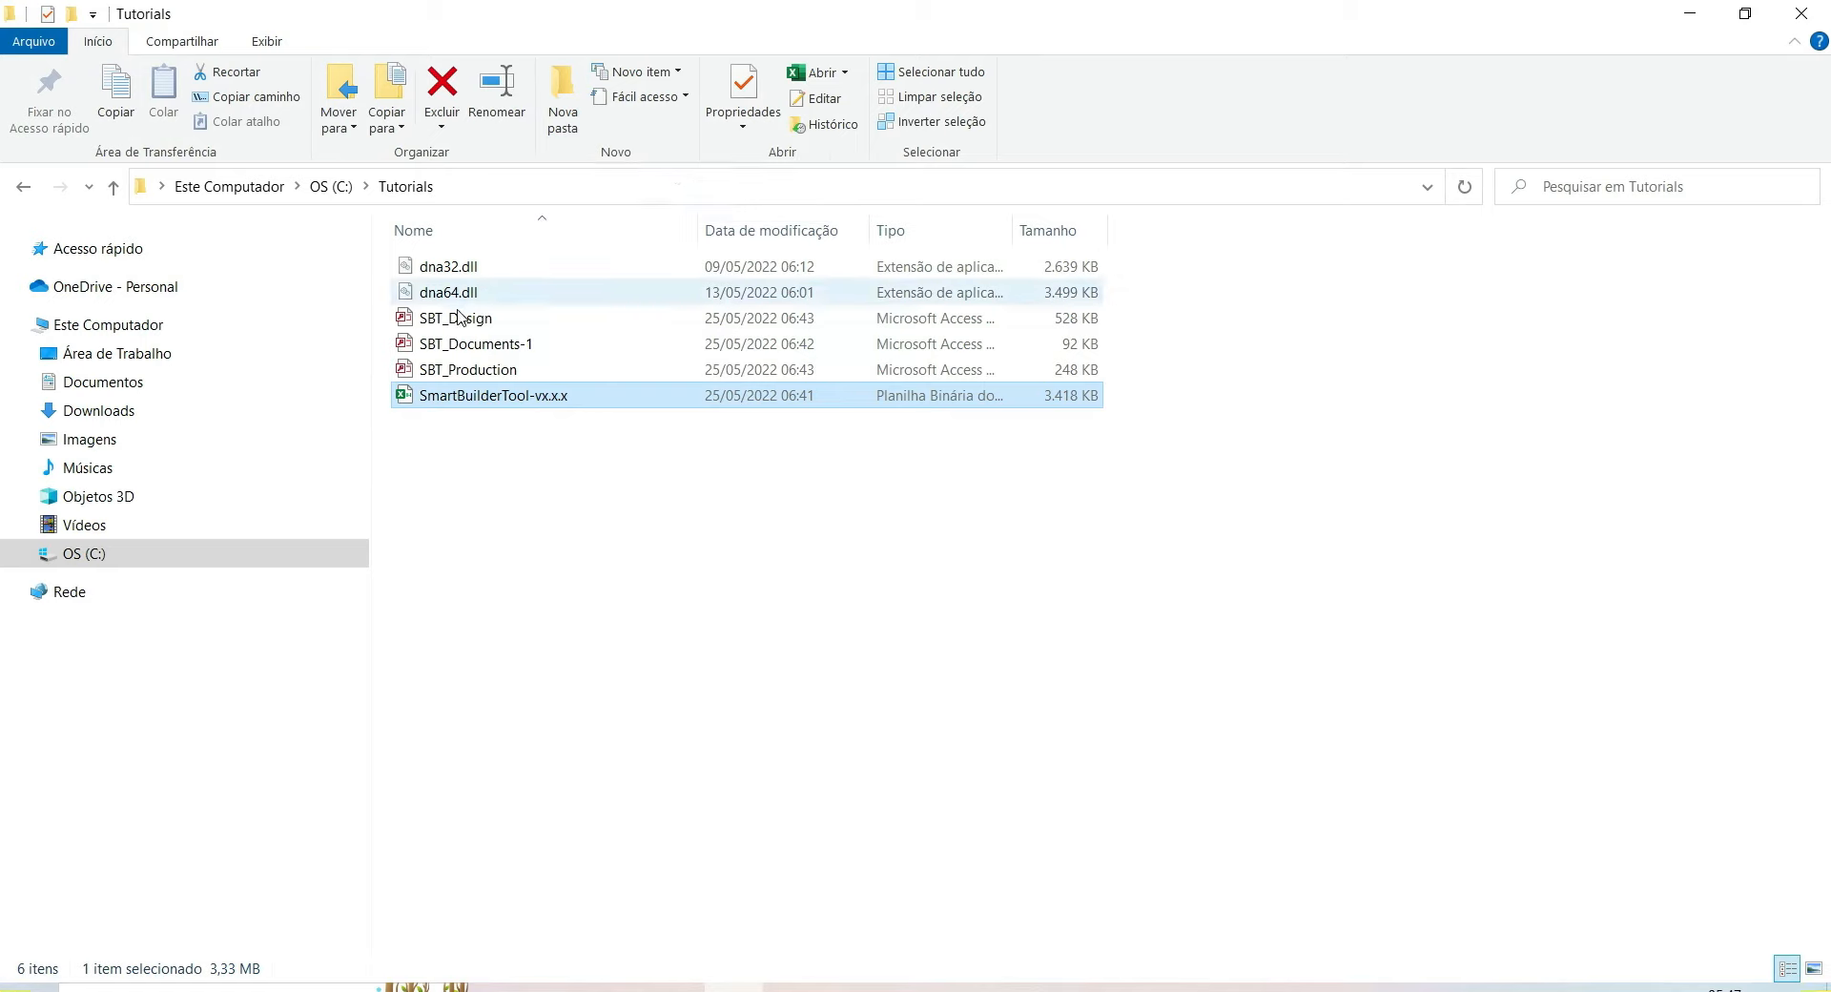
click(458, 320)
shift+click(479, 372)
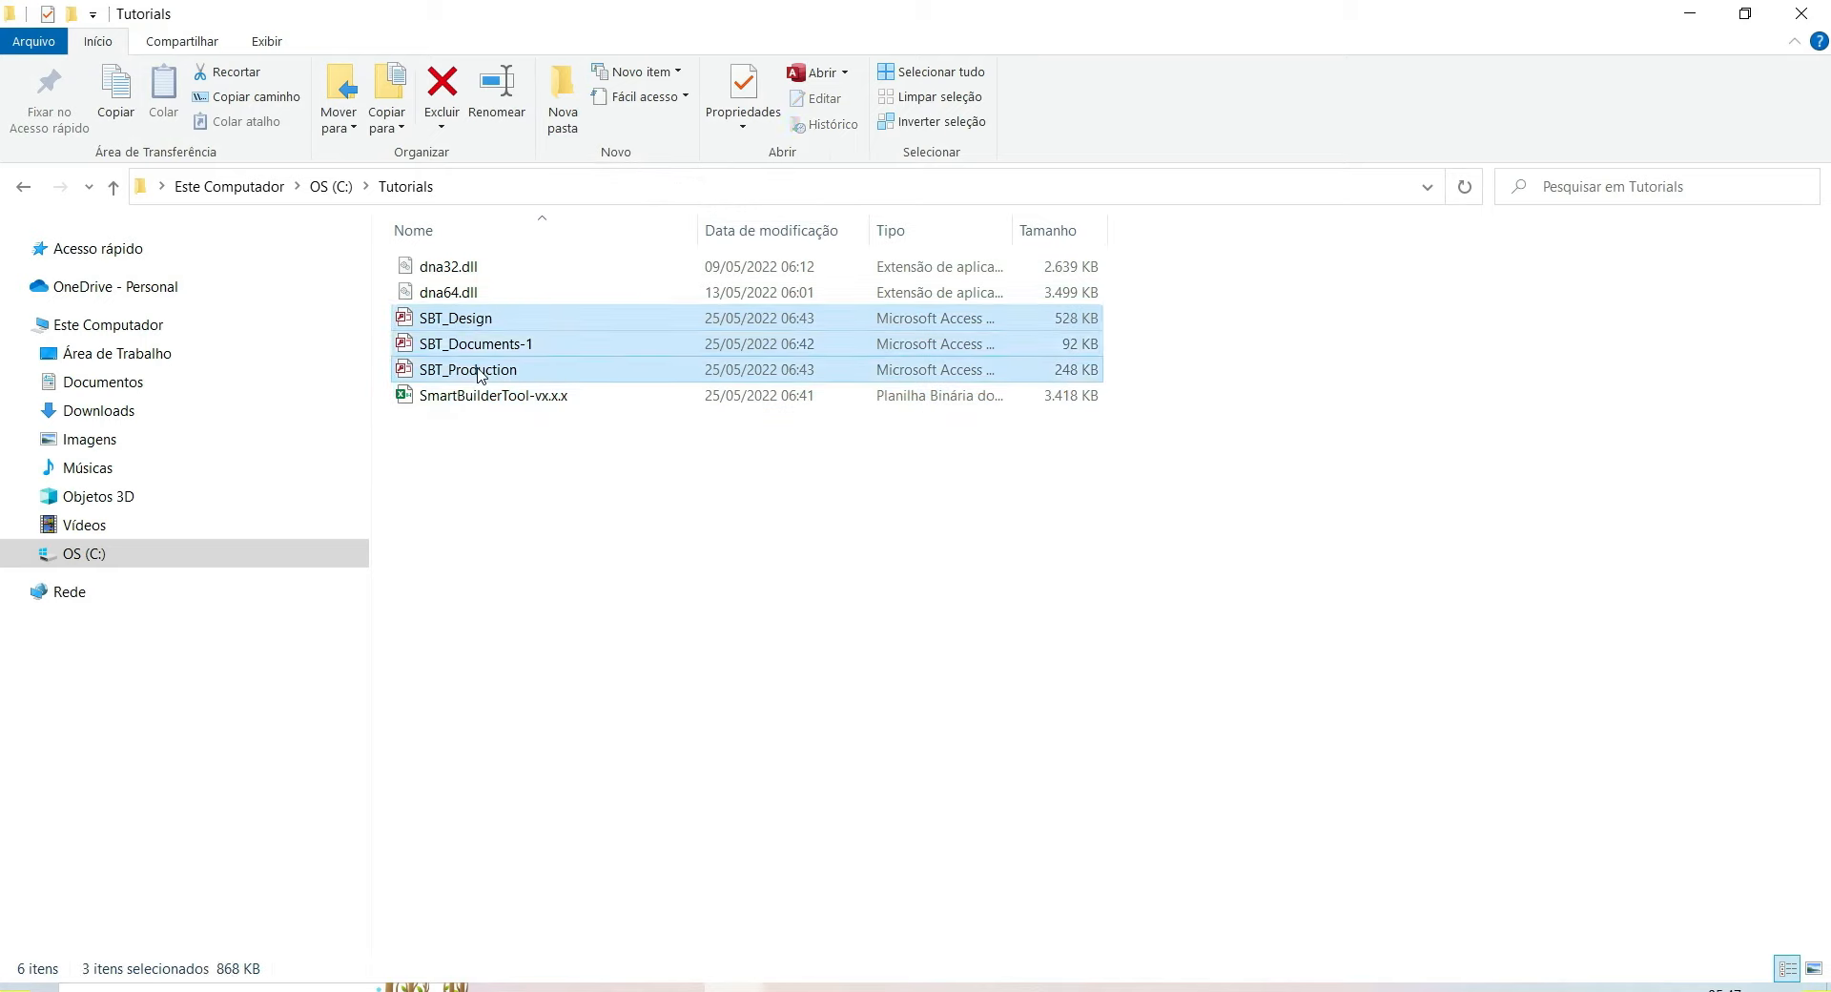
Delete the three selected database files and log in to a freshly opened SmartBuilderTool-vx.x.x as the administrator
key(Delete)
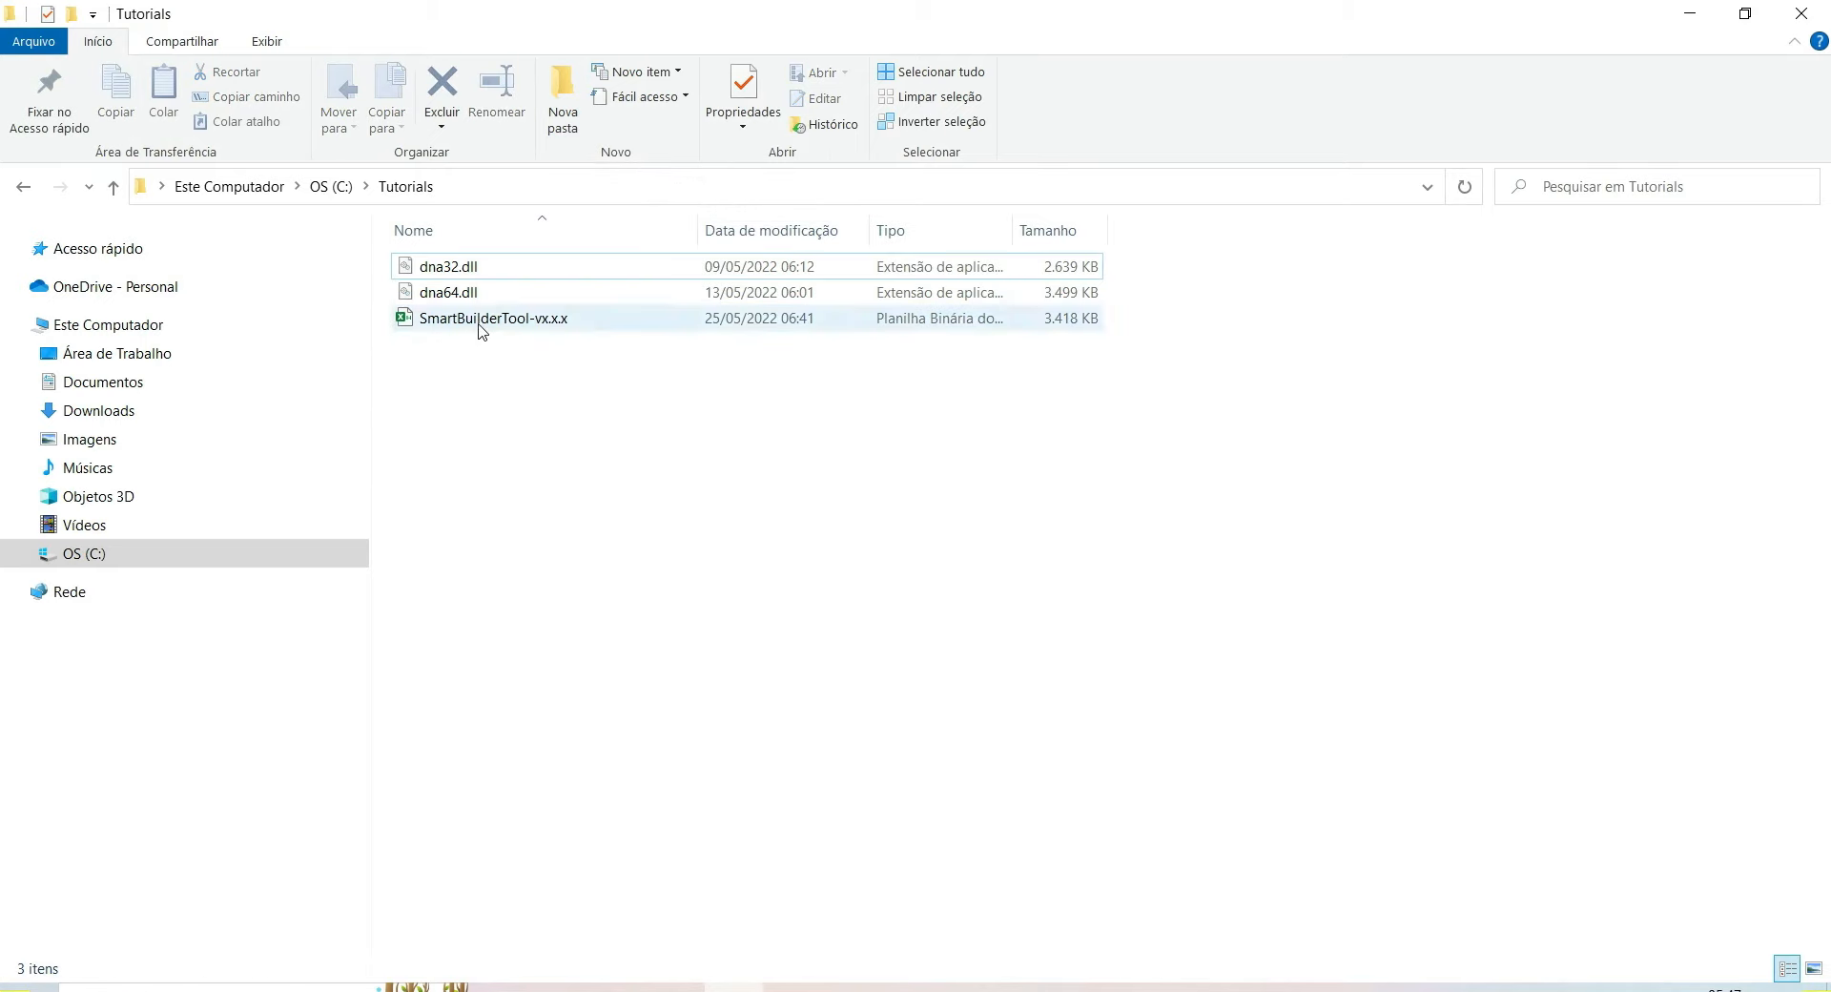
double_click(482, 326)
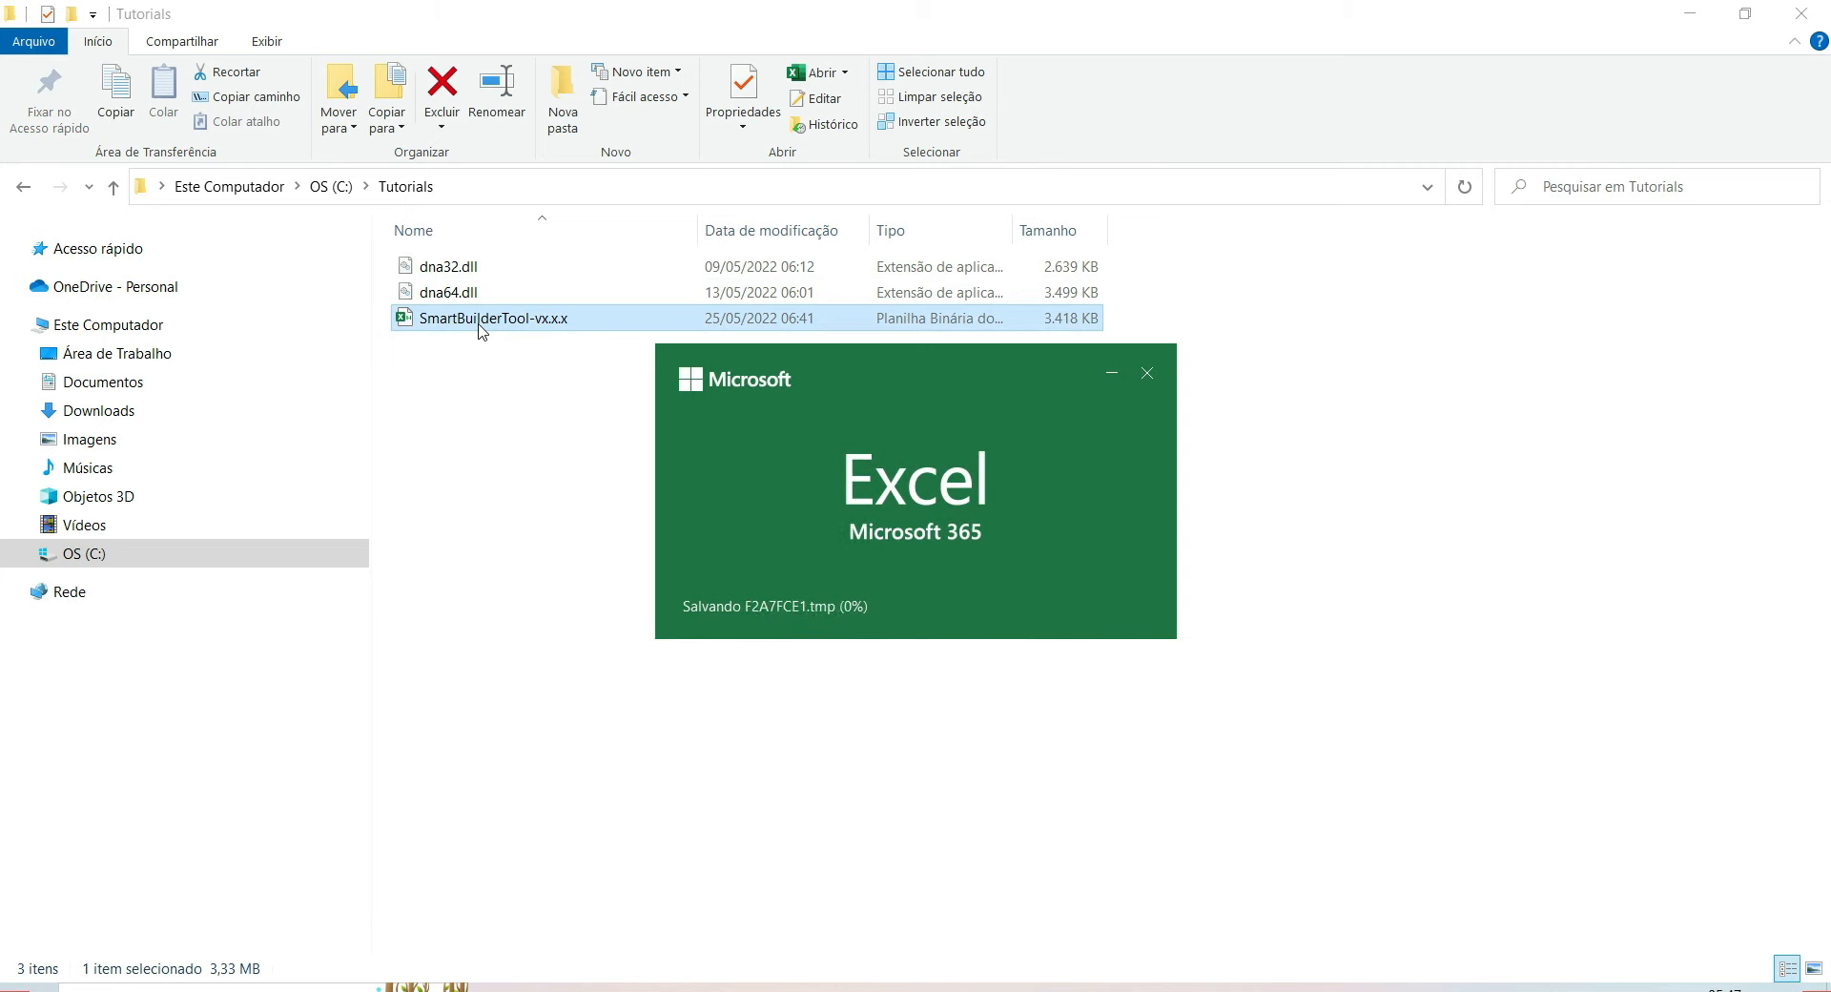
drag(763, 380, 607, 503)
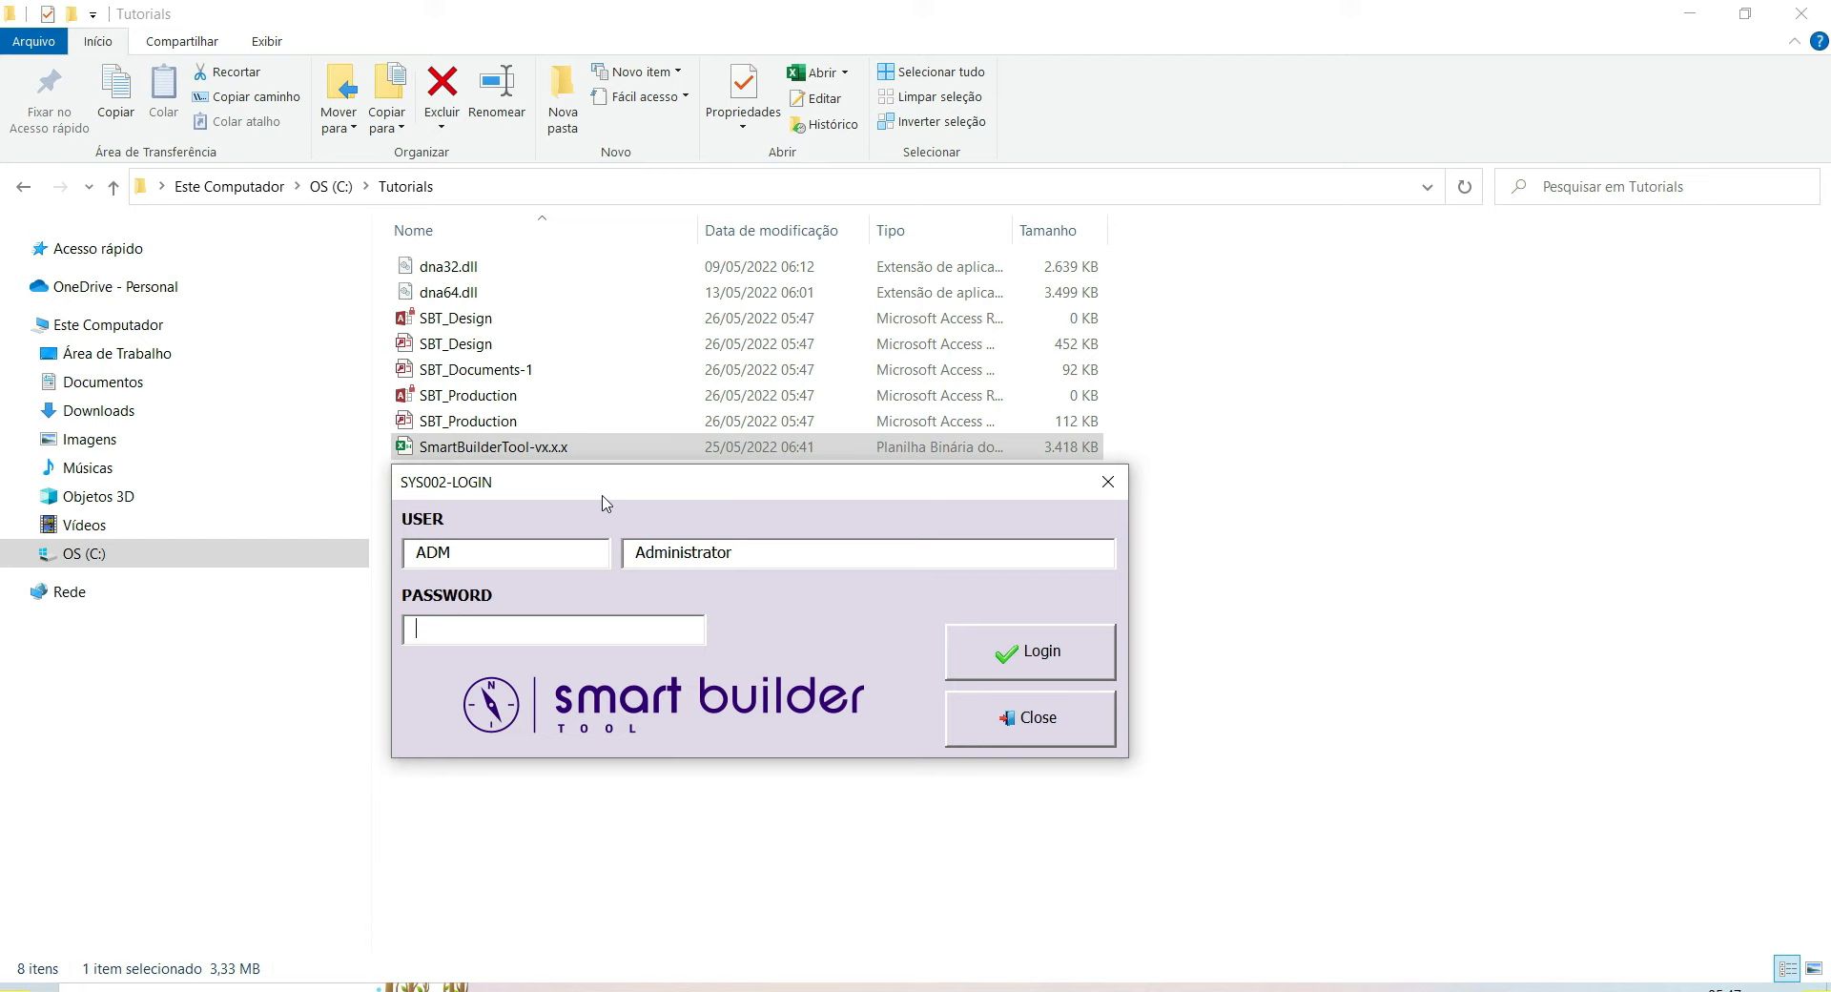
click(982, 662)
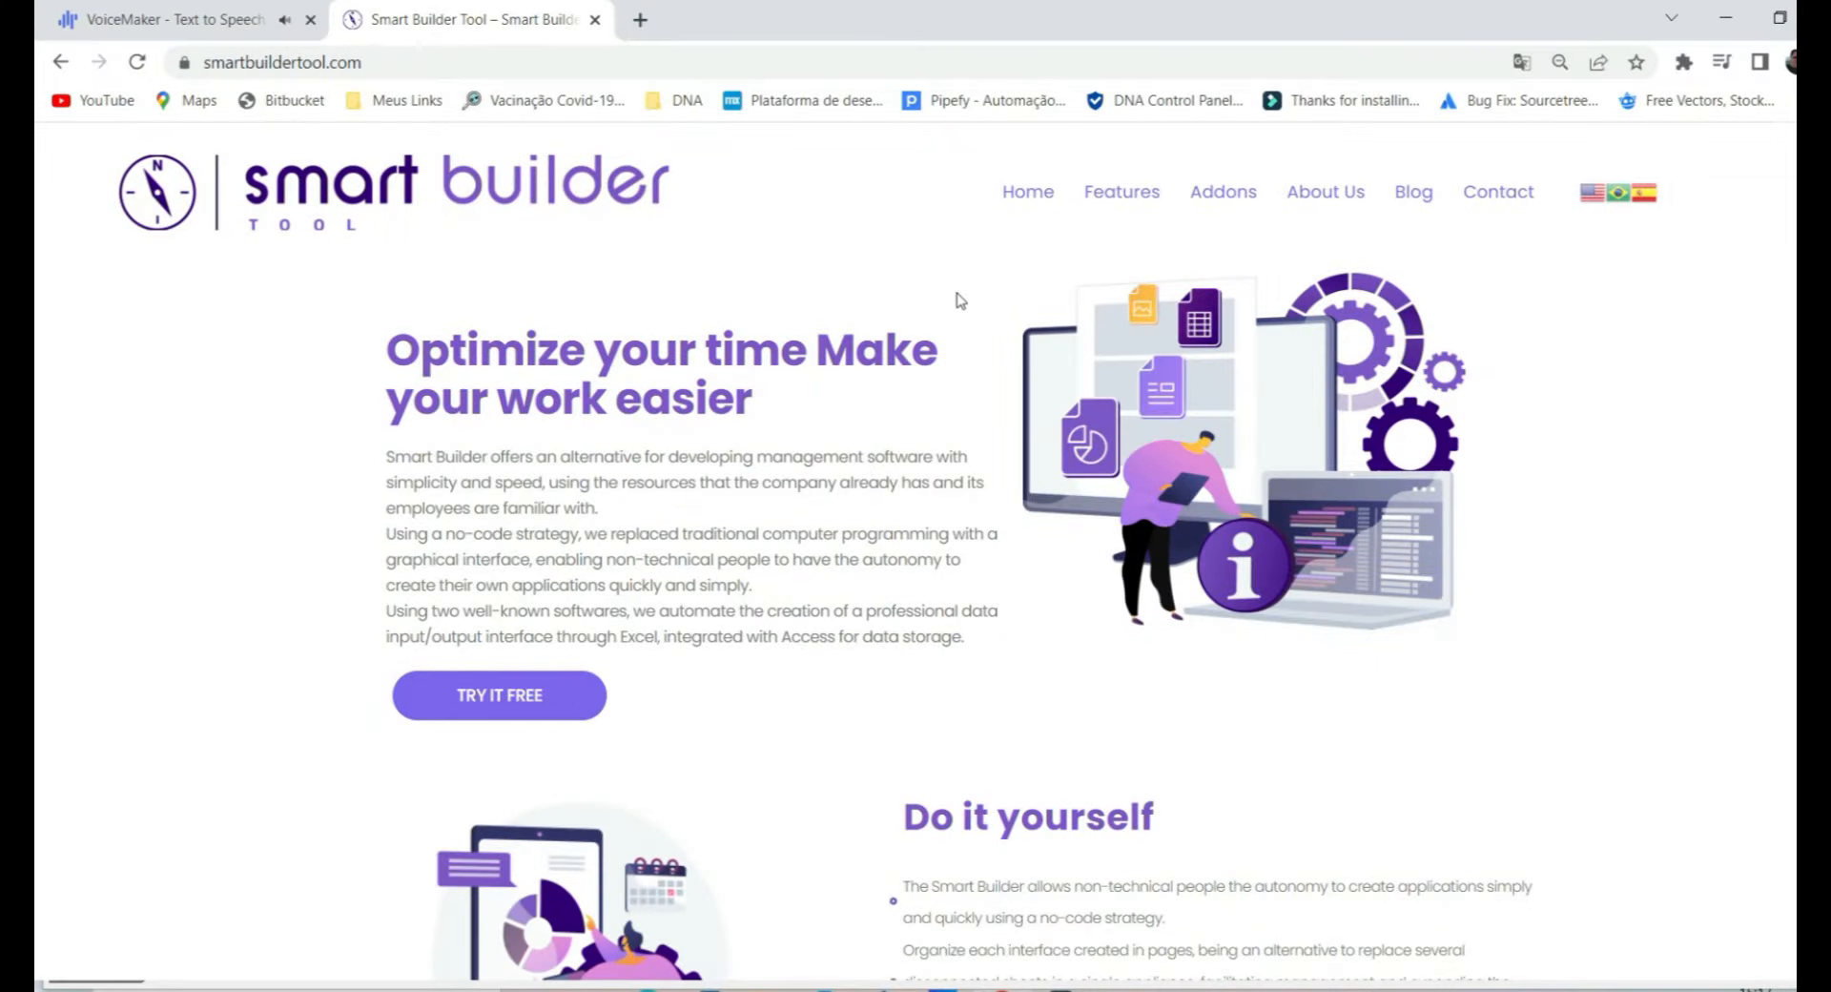
Switch to the browser and download the Employees and Dependents addon from the Smart Builder Tool website's Addons page
click(1245, 199)
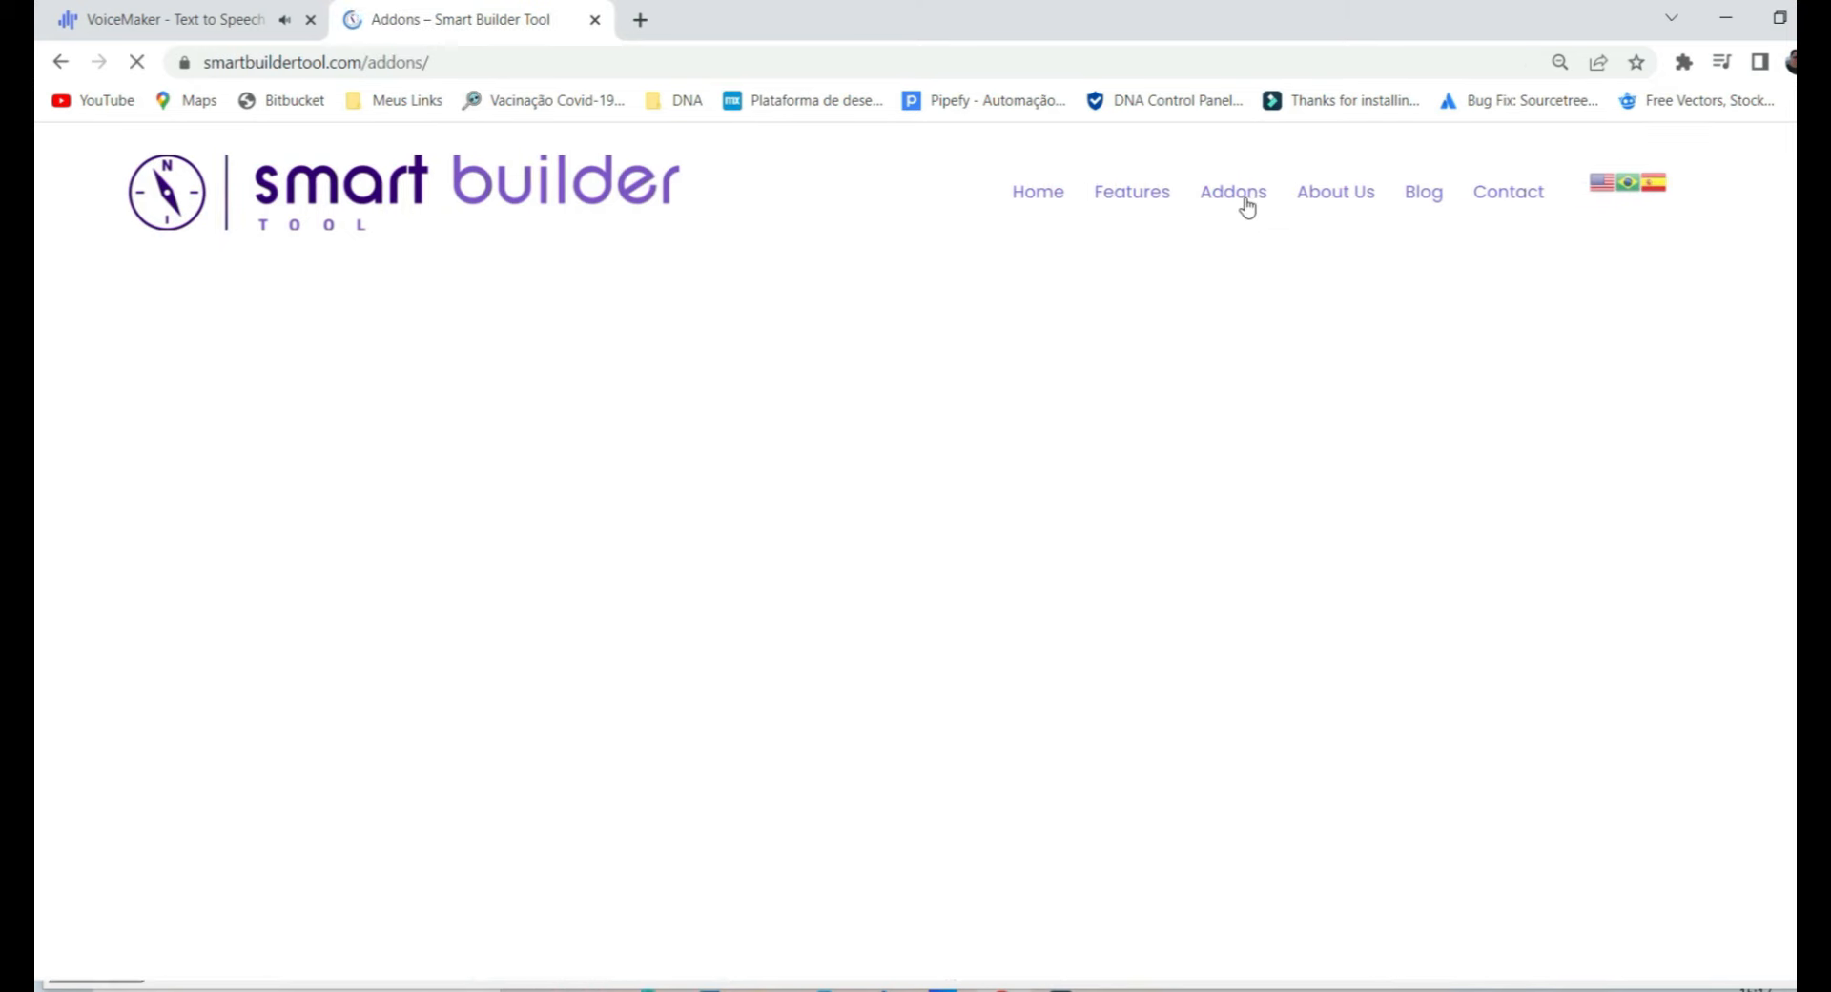
scroll(902, 465, down, 6)
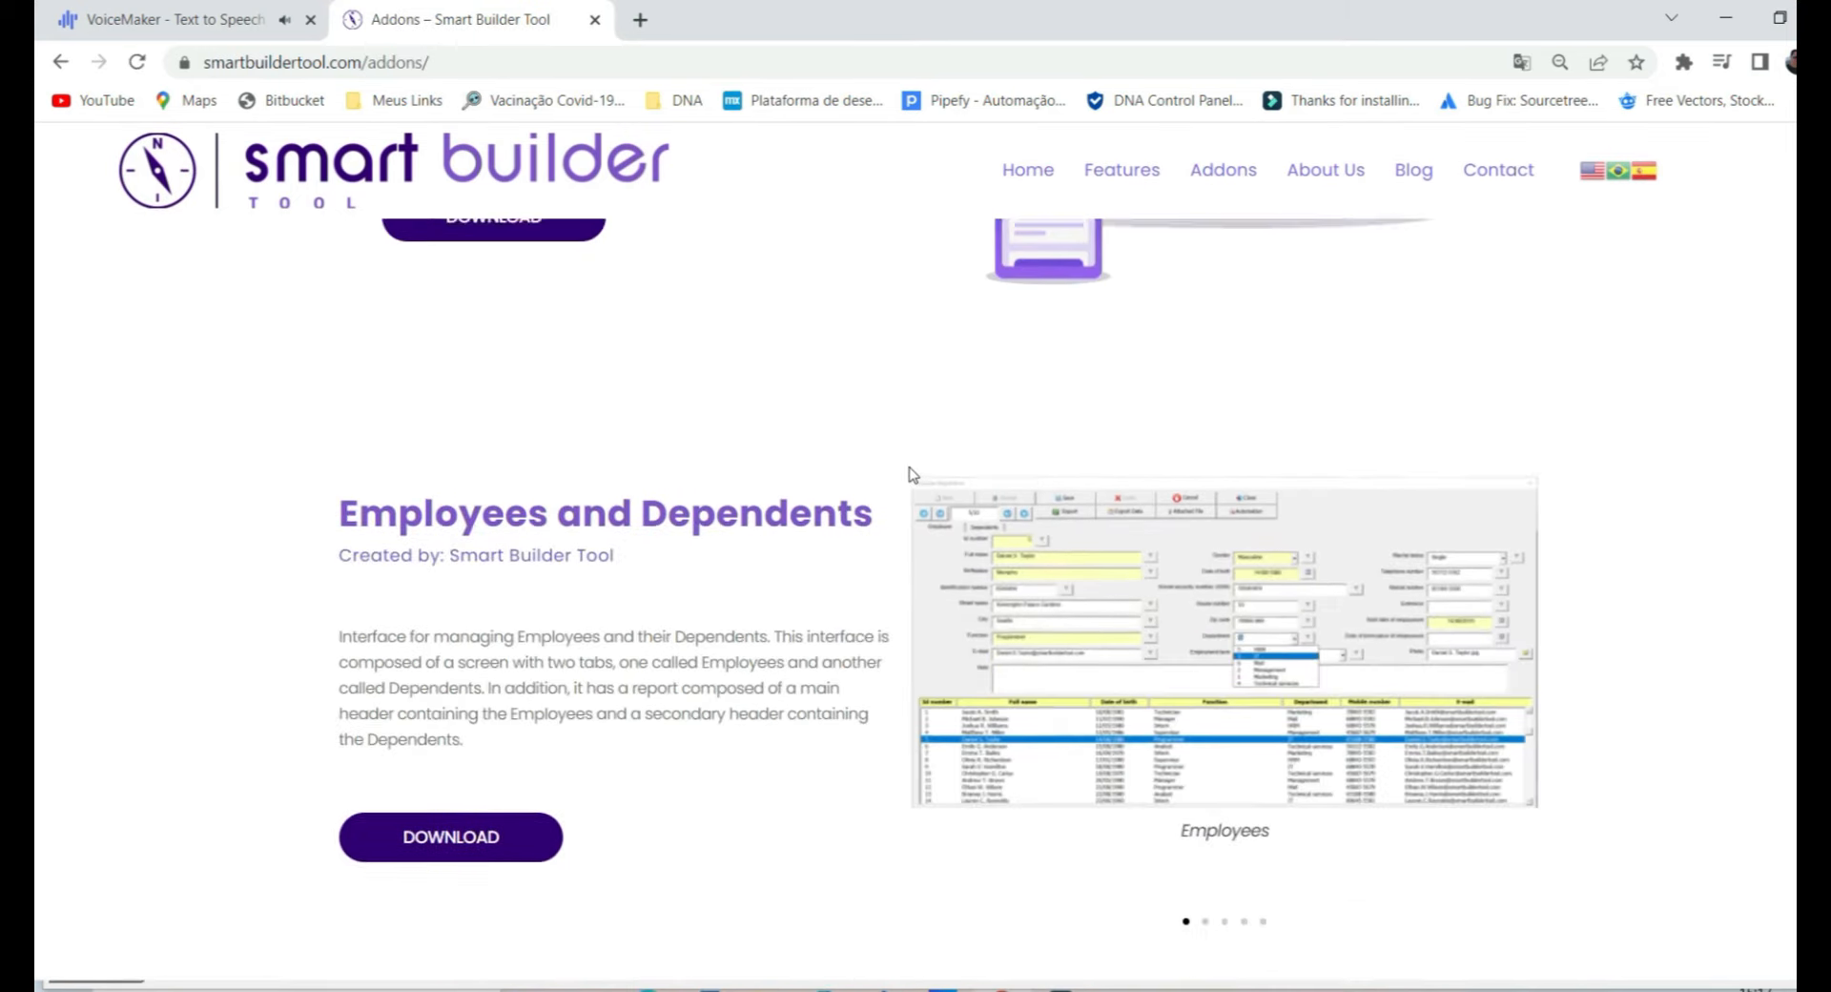
click(500, 580)
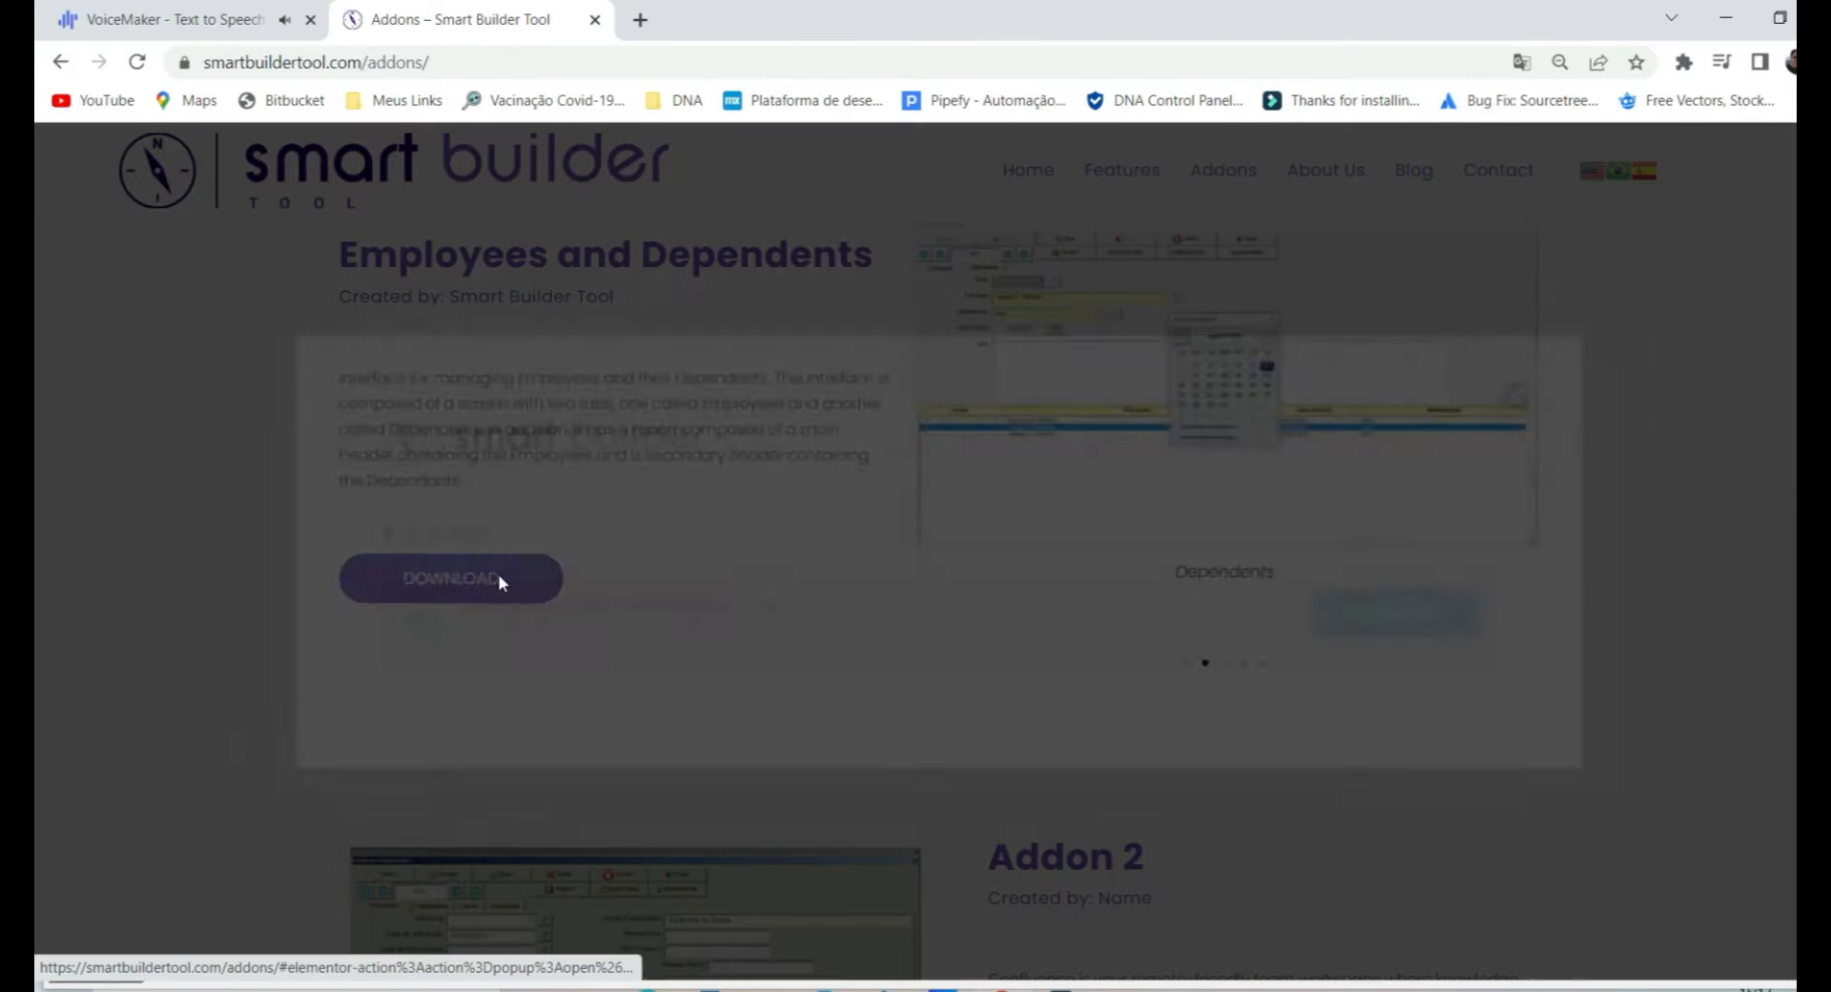
click(1359, 643)
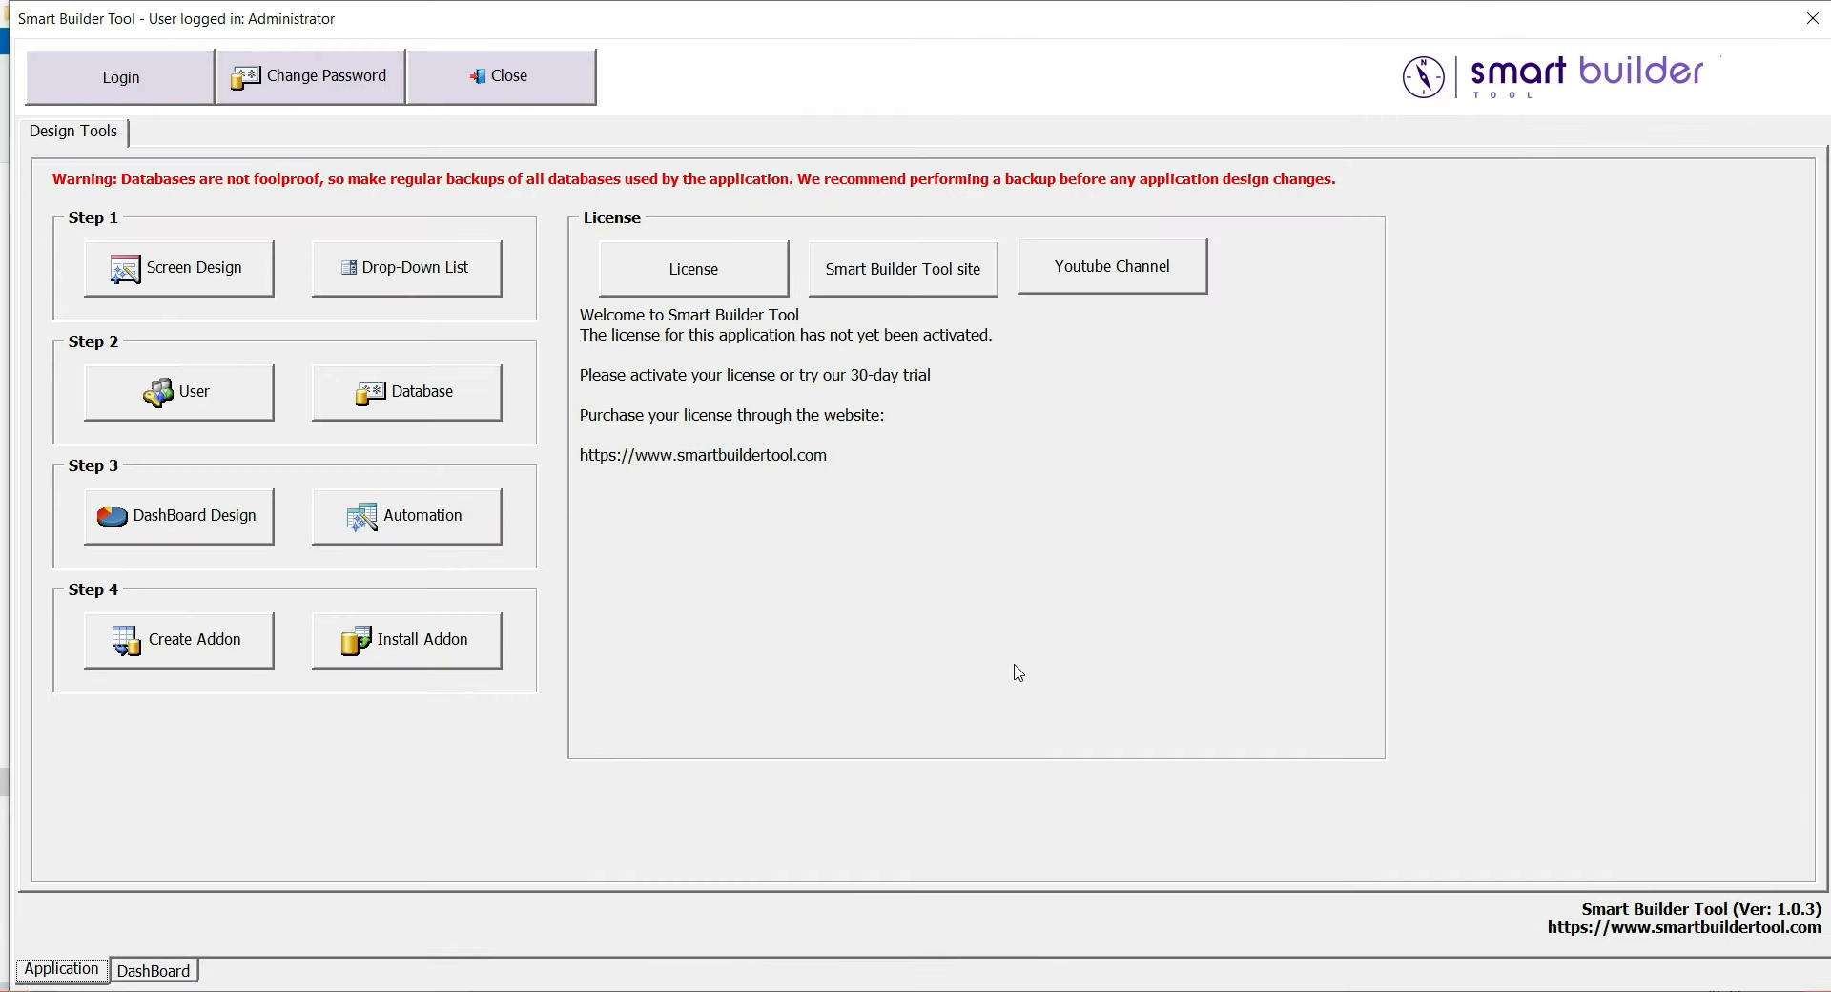
Start installing an addon in Smart Builder Tool and load the Employees_and_Dependents file from the Downloads folder
click(483, 642)
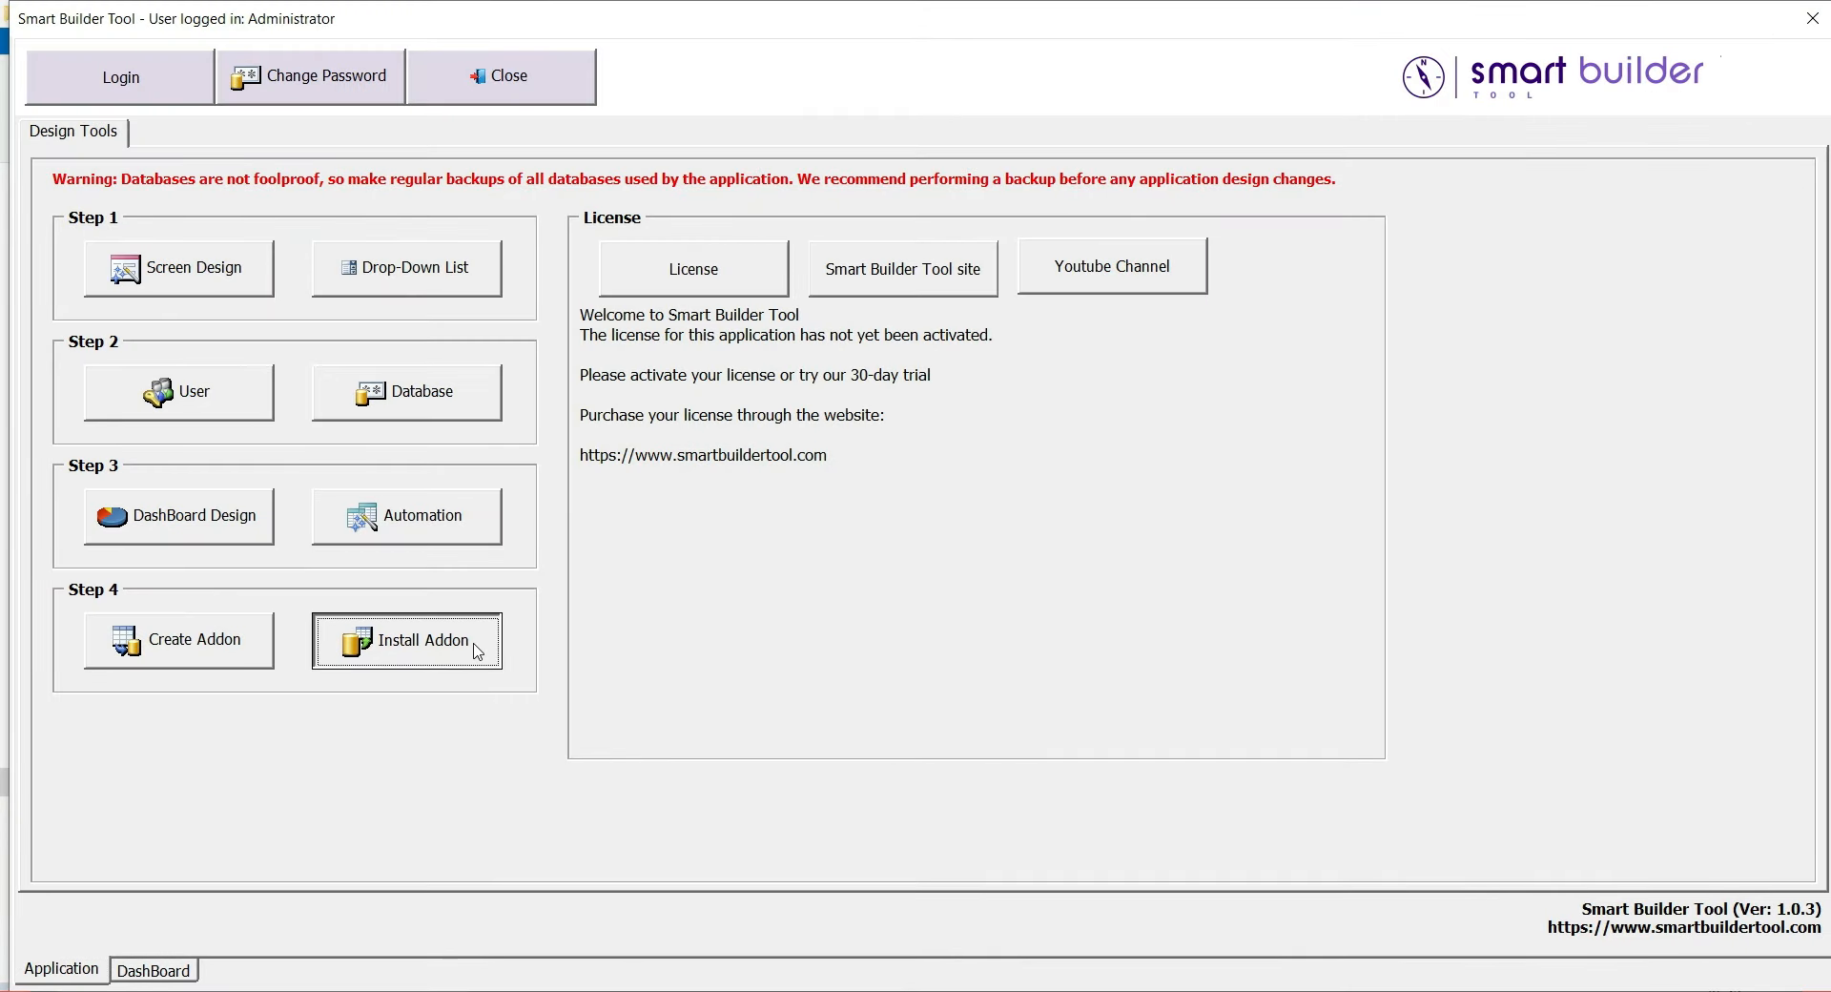
click(836, 191)
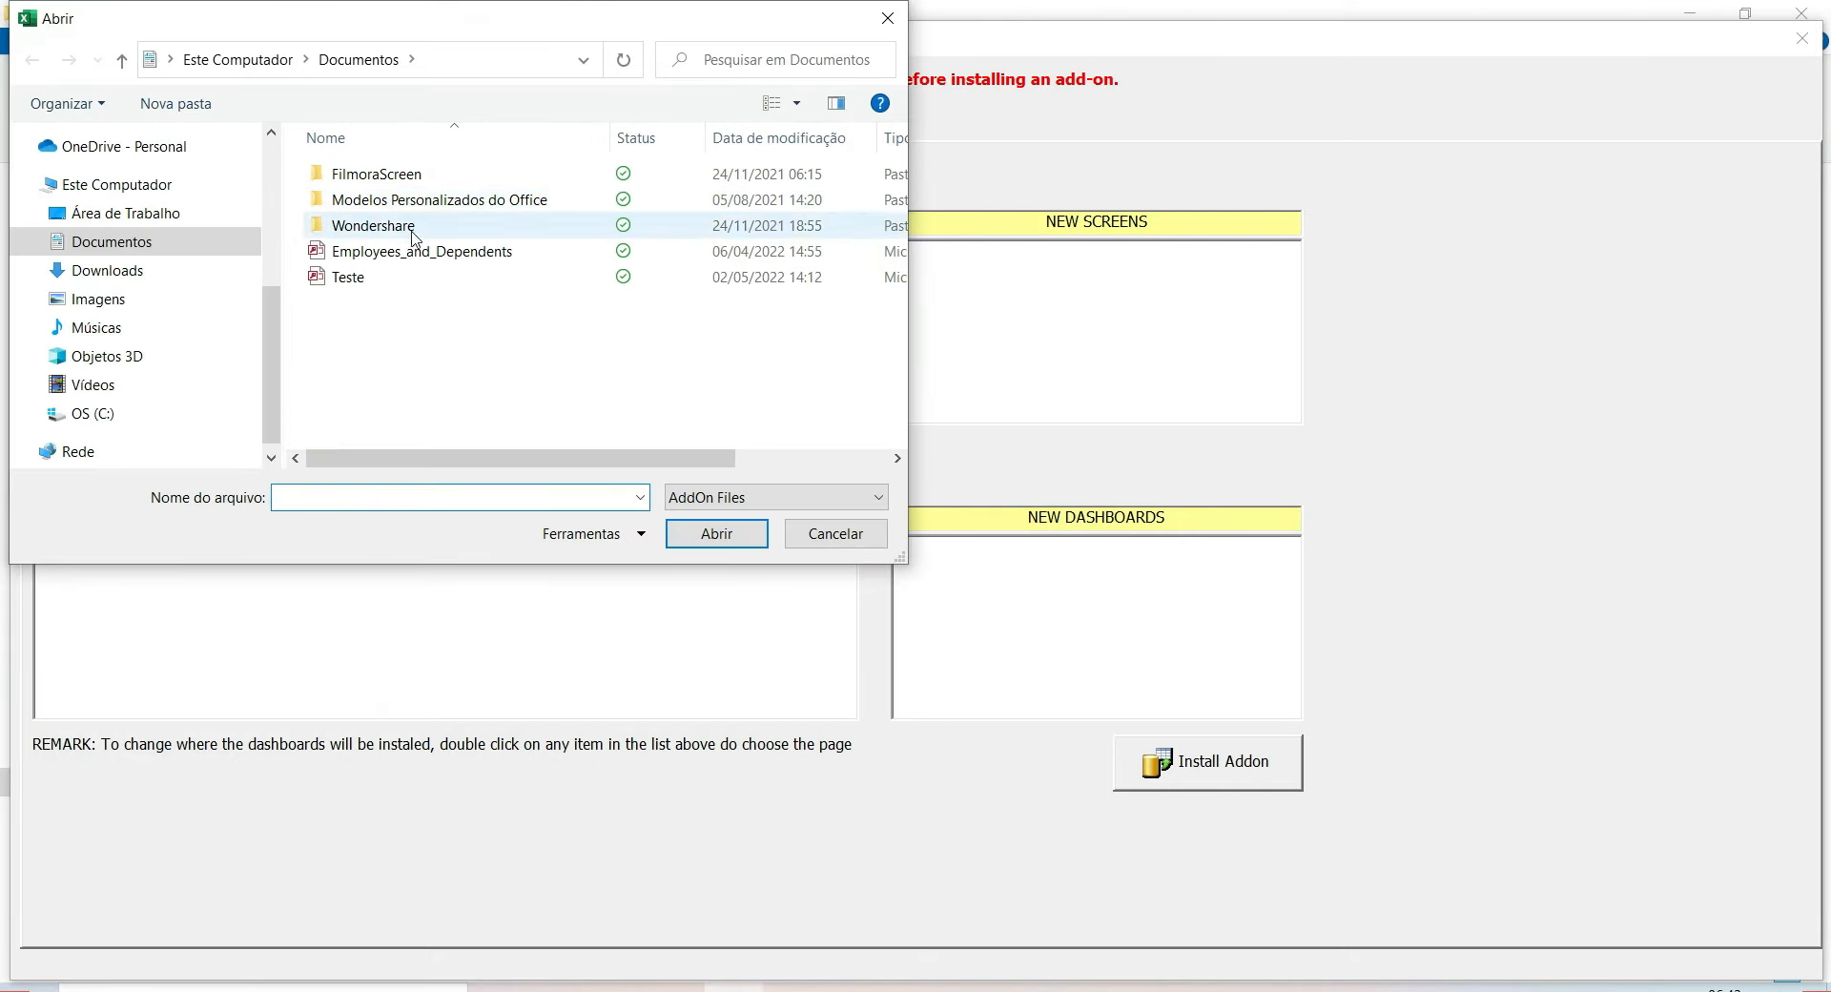
click(124, 273)
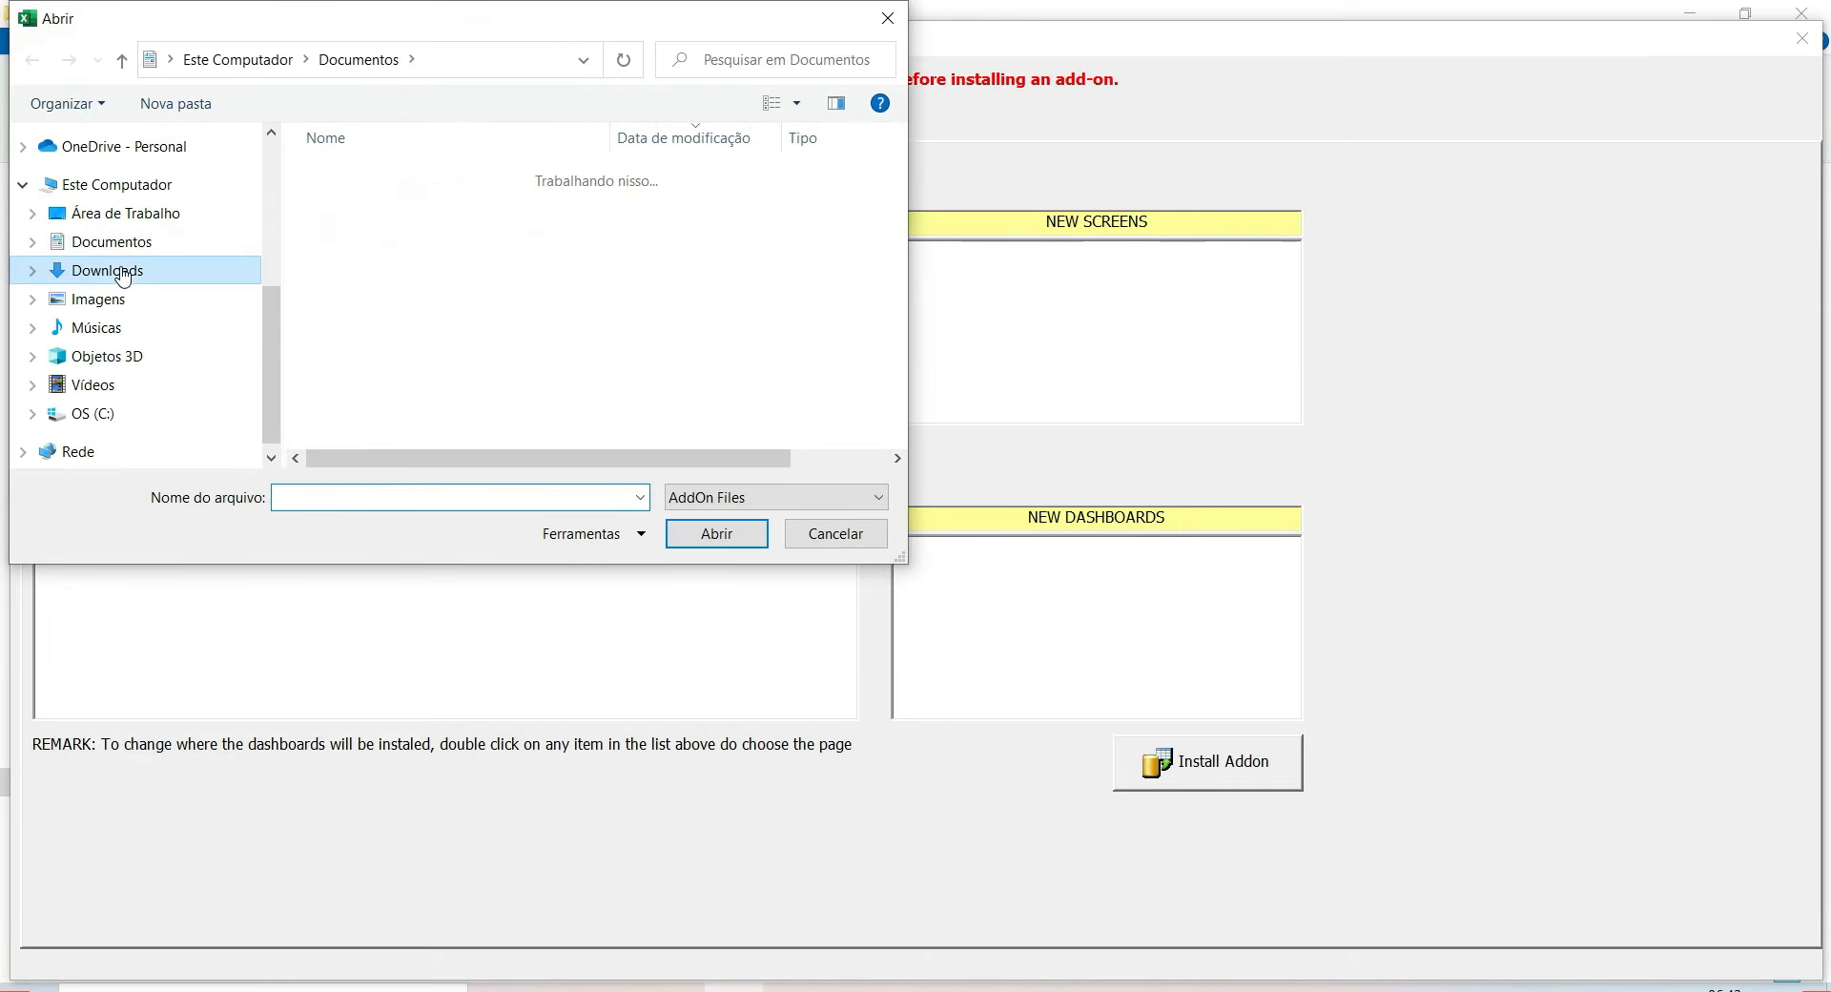
click(408, 218)
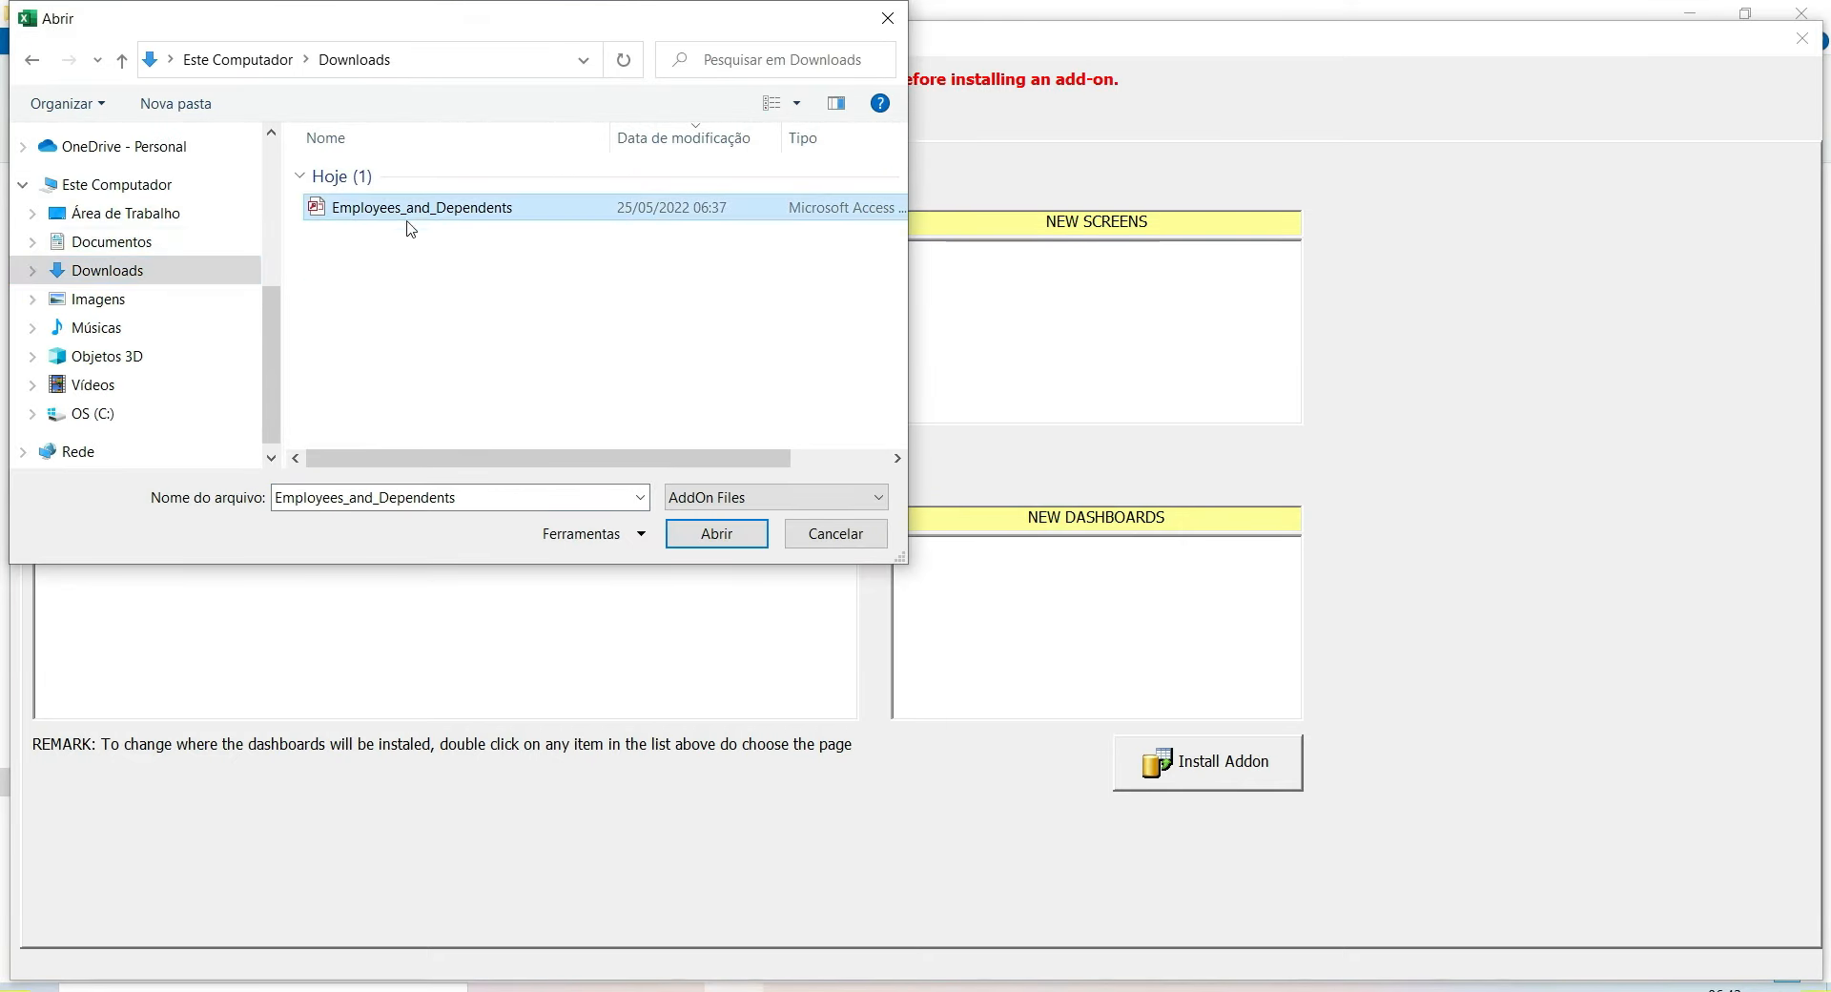
click(716, 534)
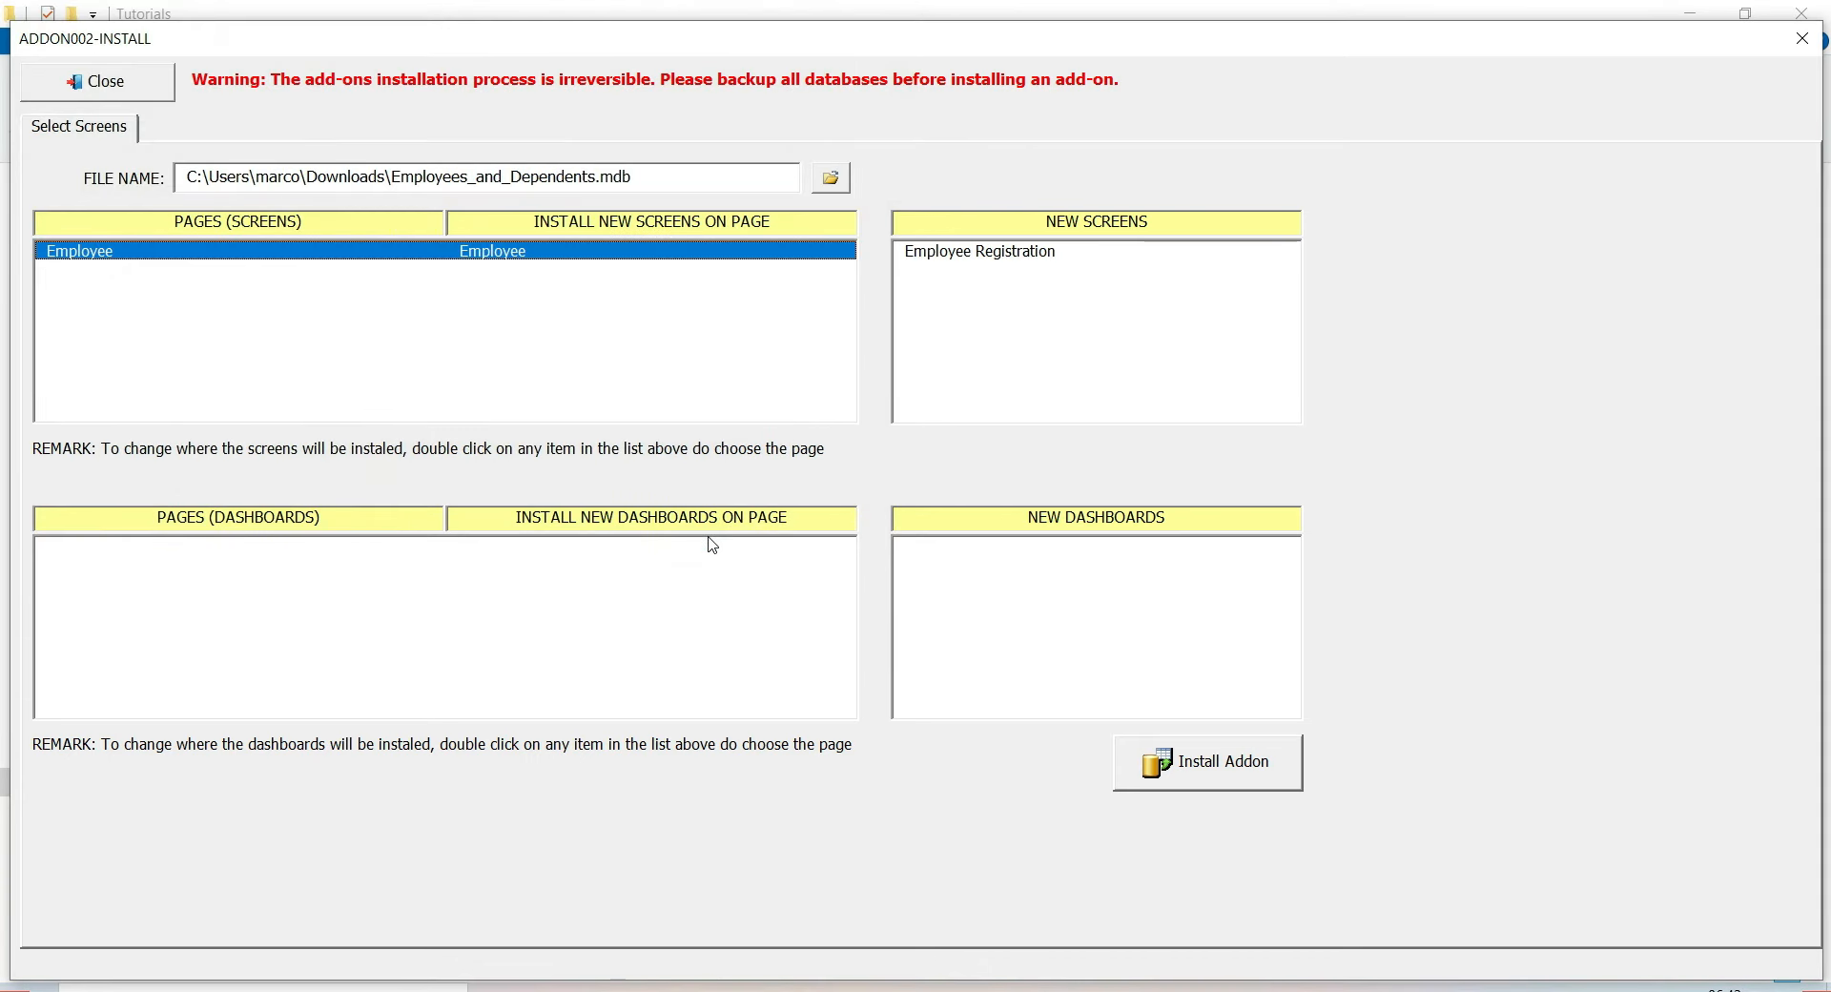
Install the loaded addon with its screens on the Employee page, and close the addon installation window
click(1179, 780)
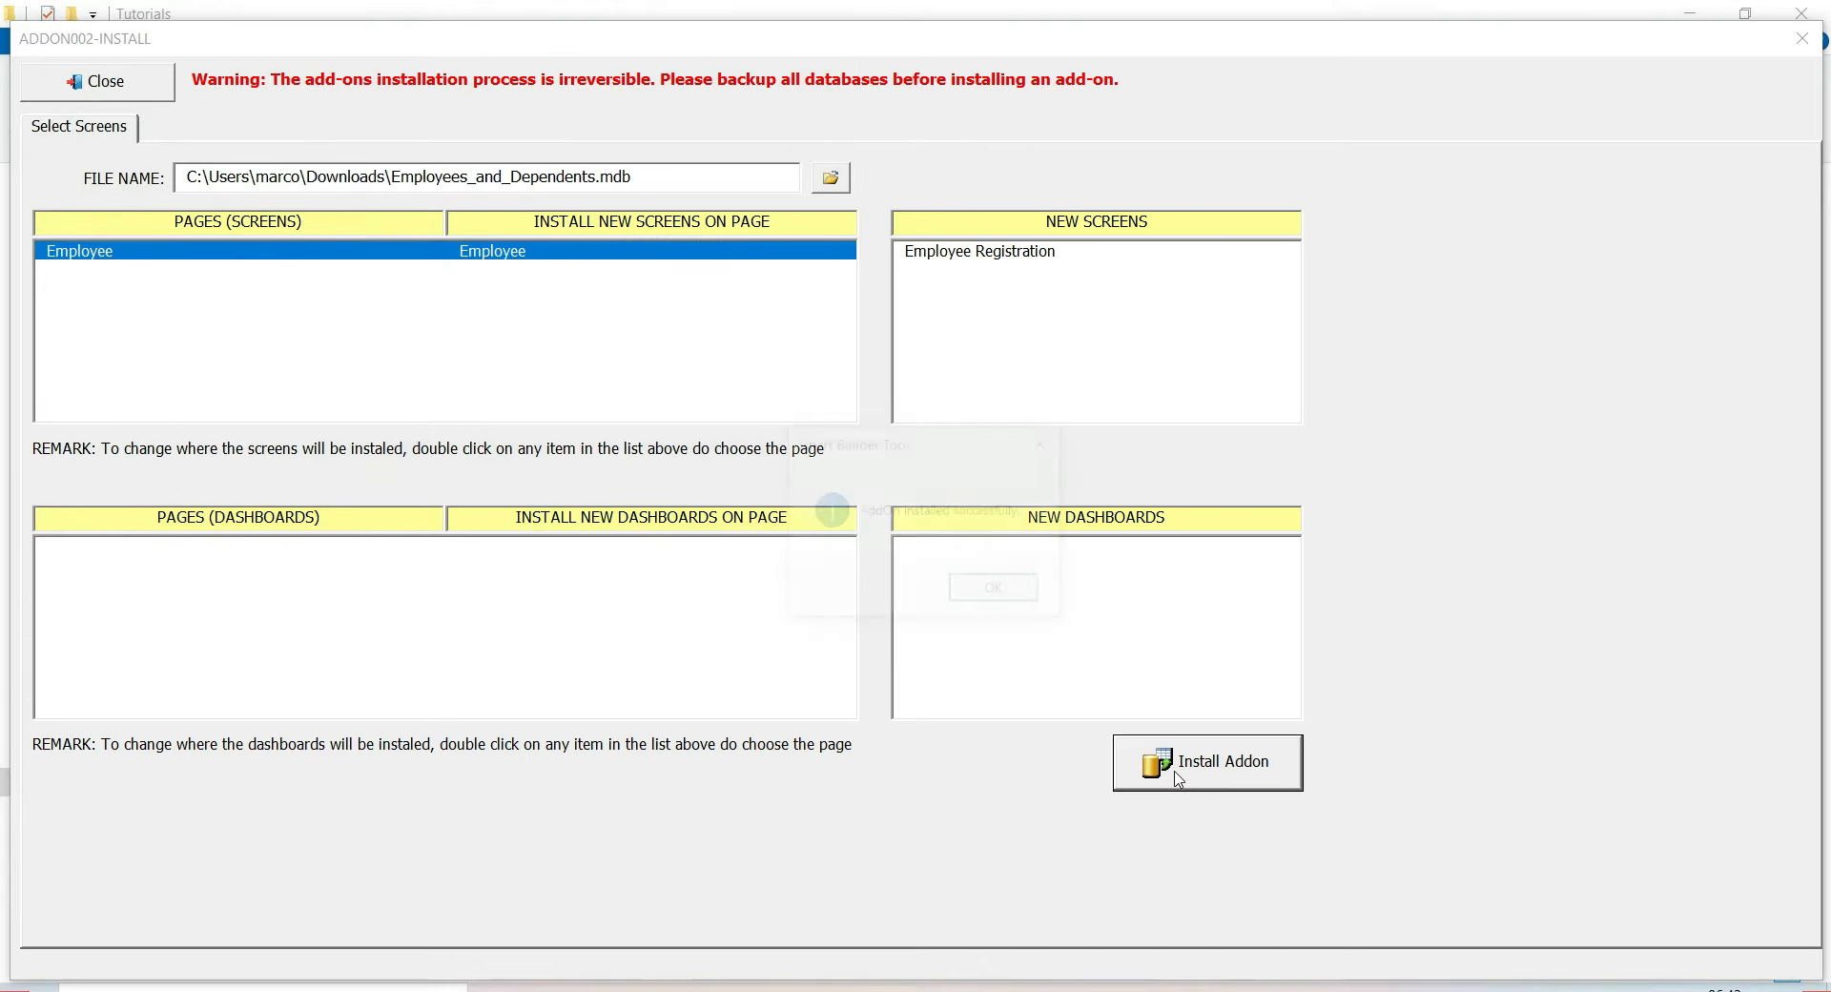
click(1035, 602)
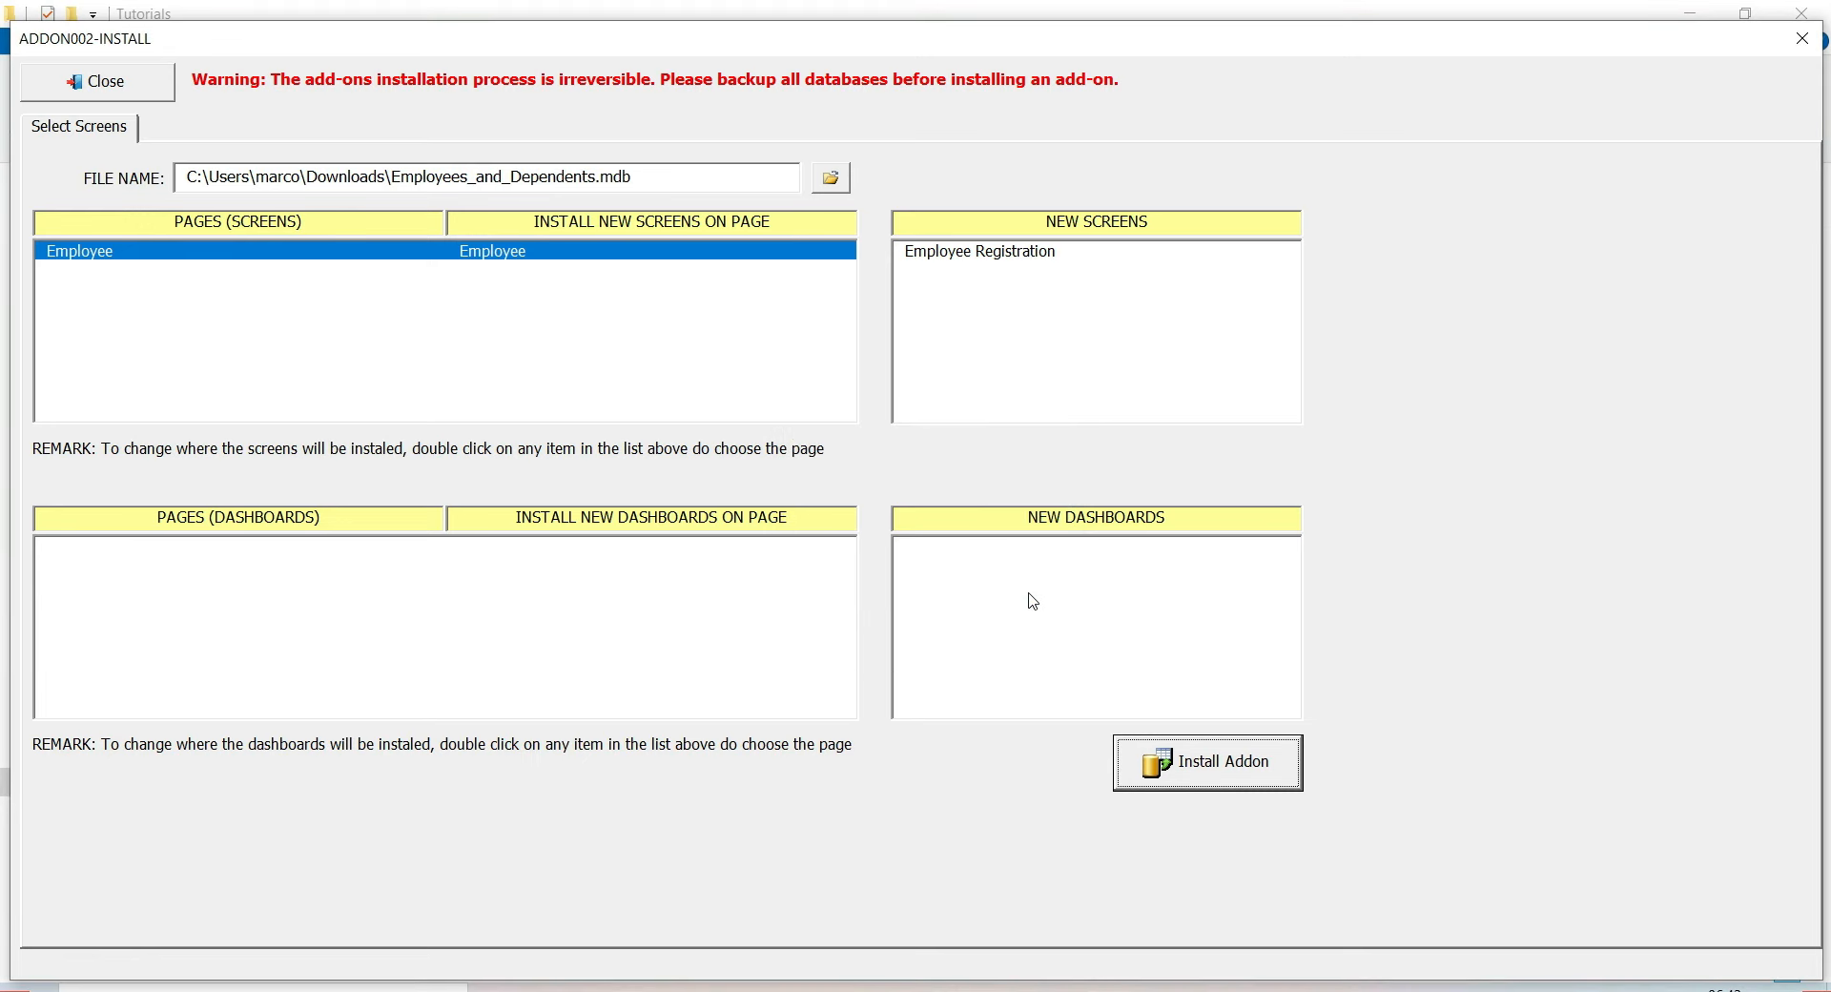
click(116, 97)
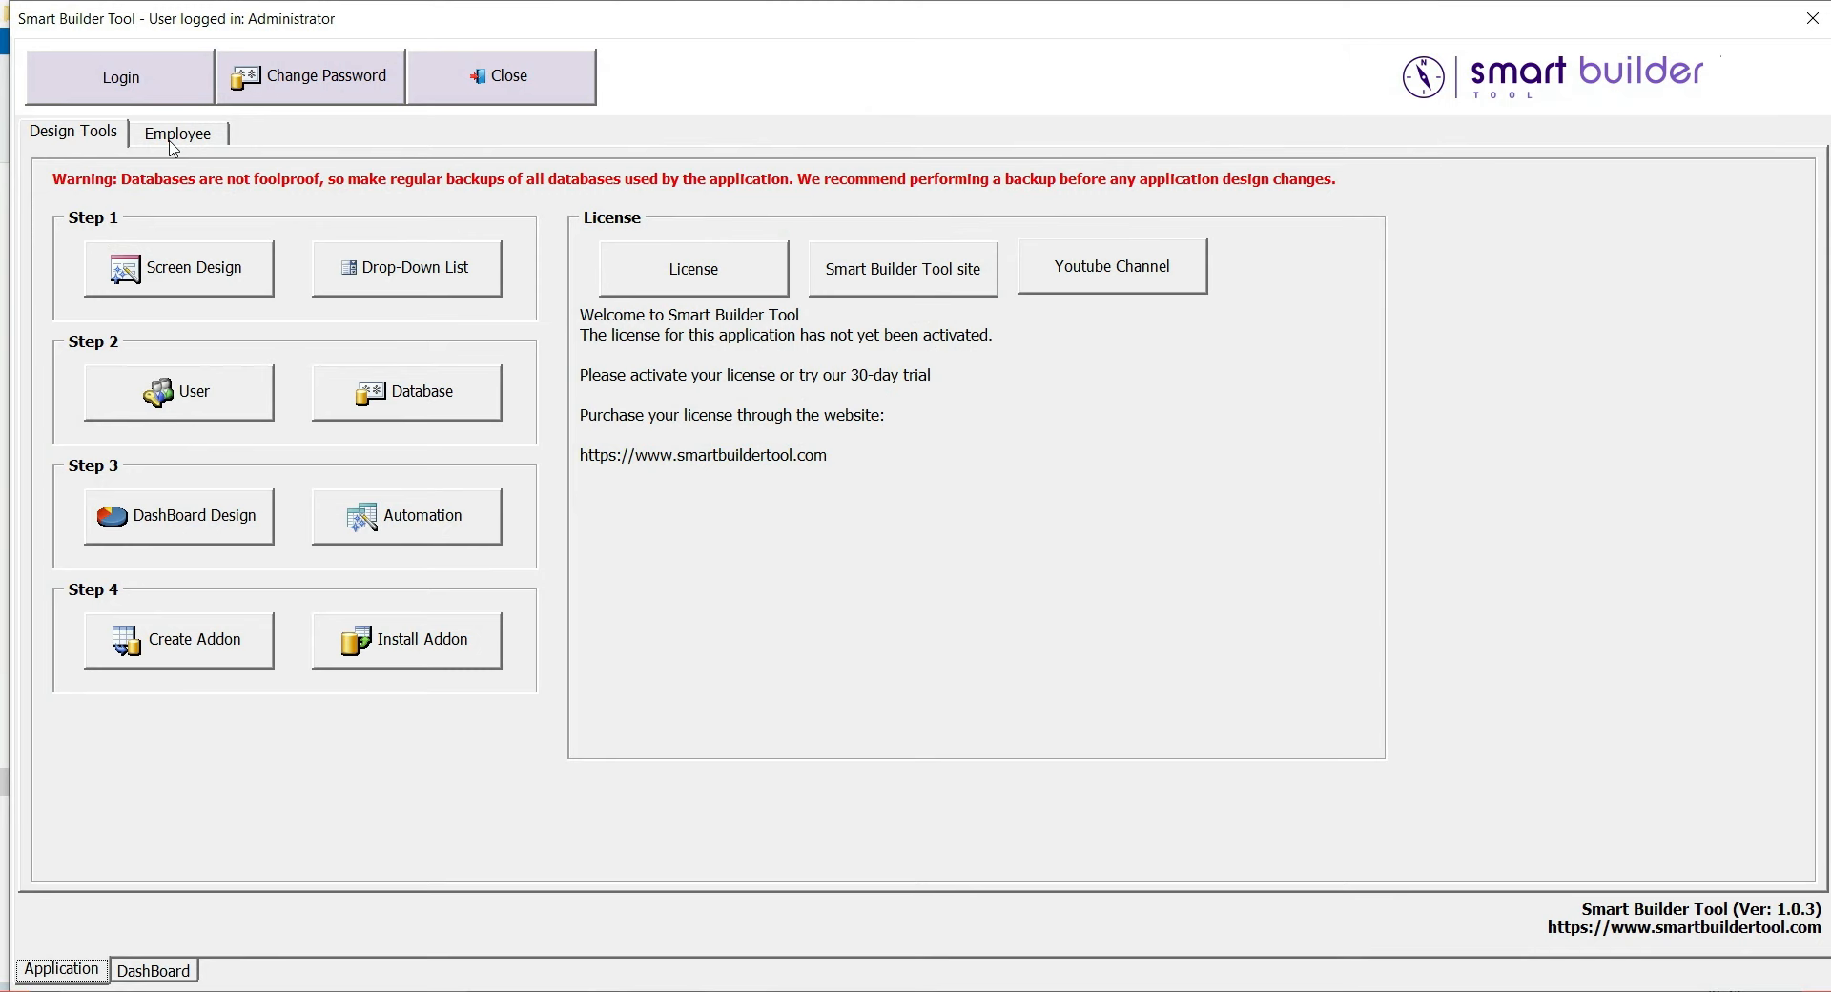
Open the installed Employee Registration screen and examine its Dependents page and report options
click(175, 134)
click(199, 231)
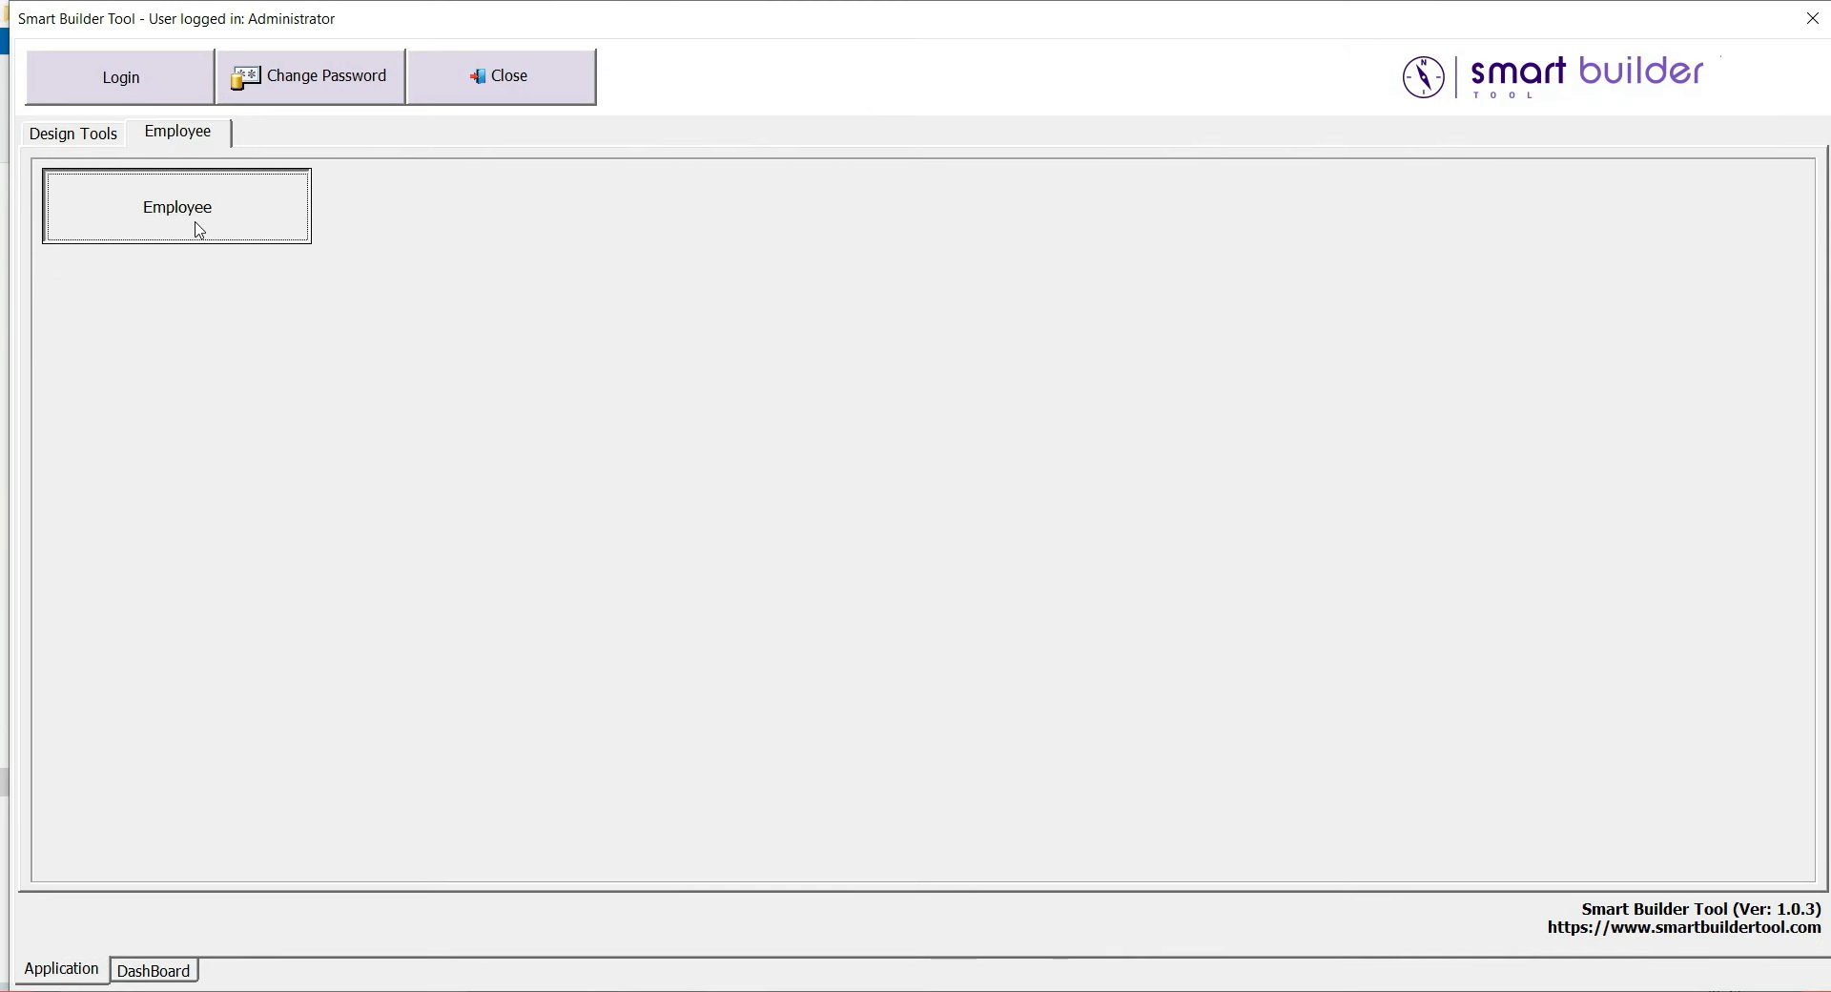
click(212, 170)
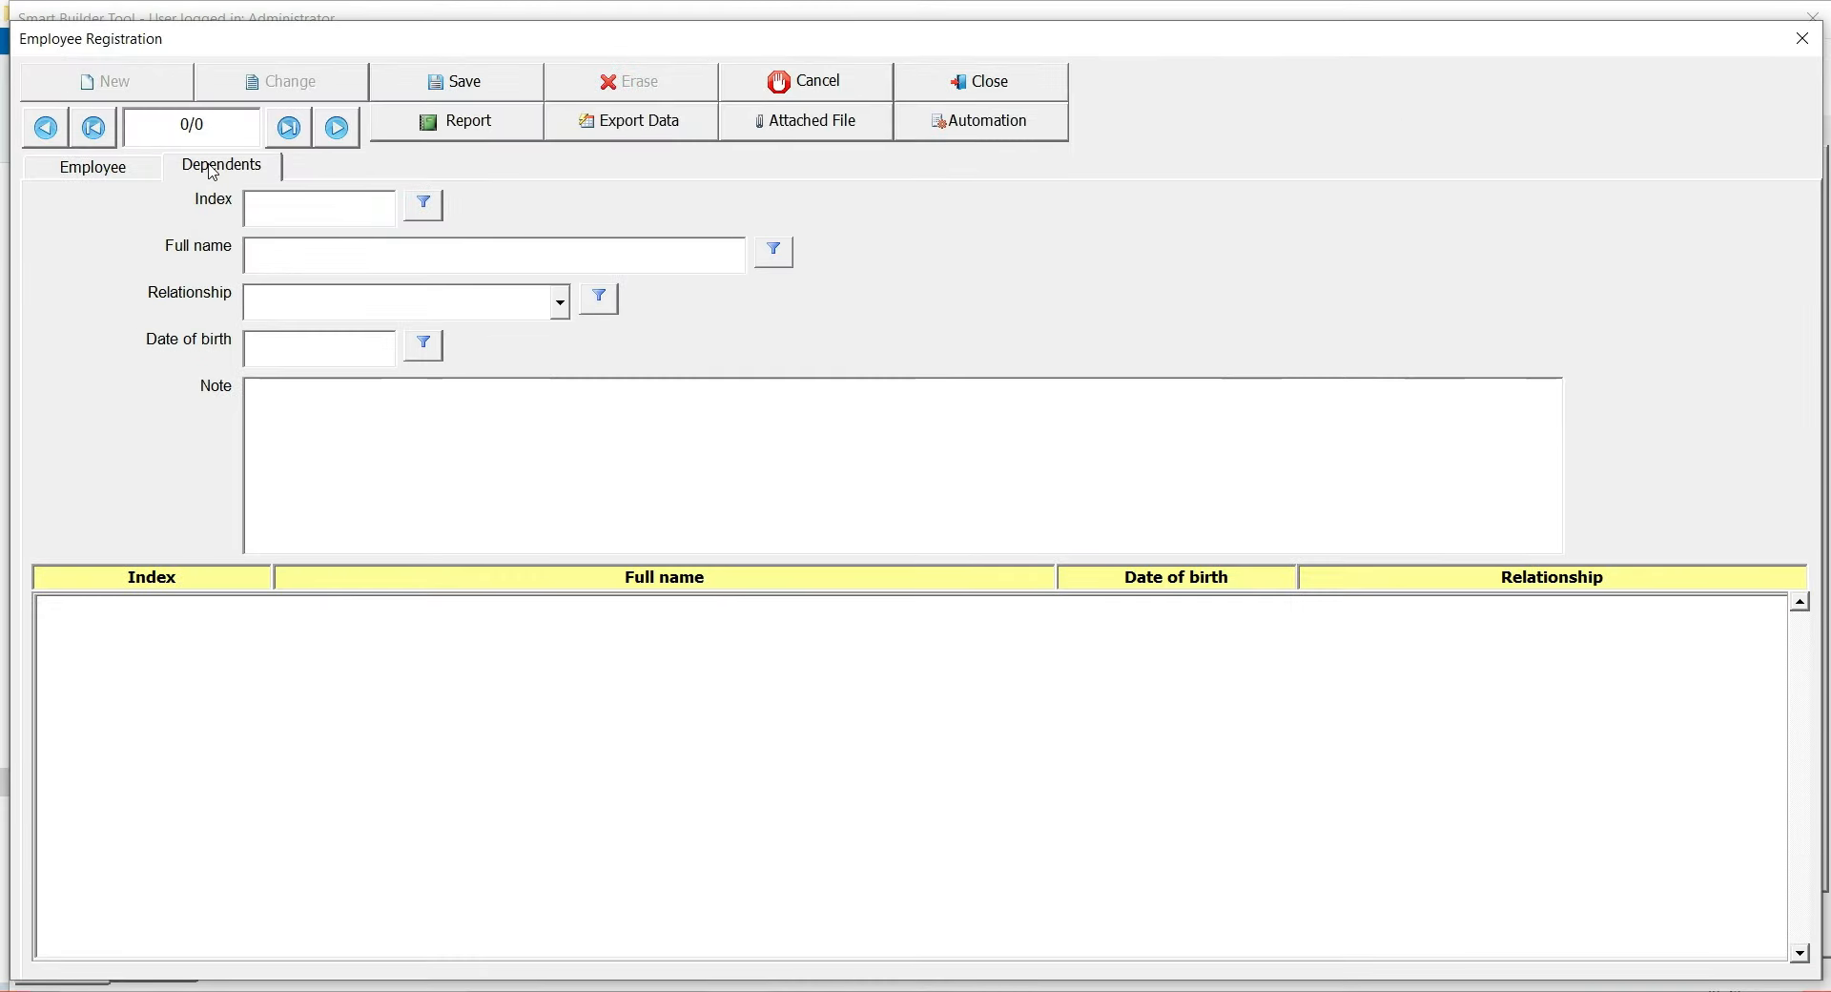
click(143, 170)
click(465, 120)
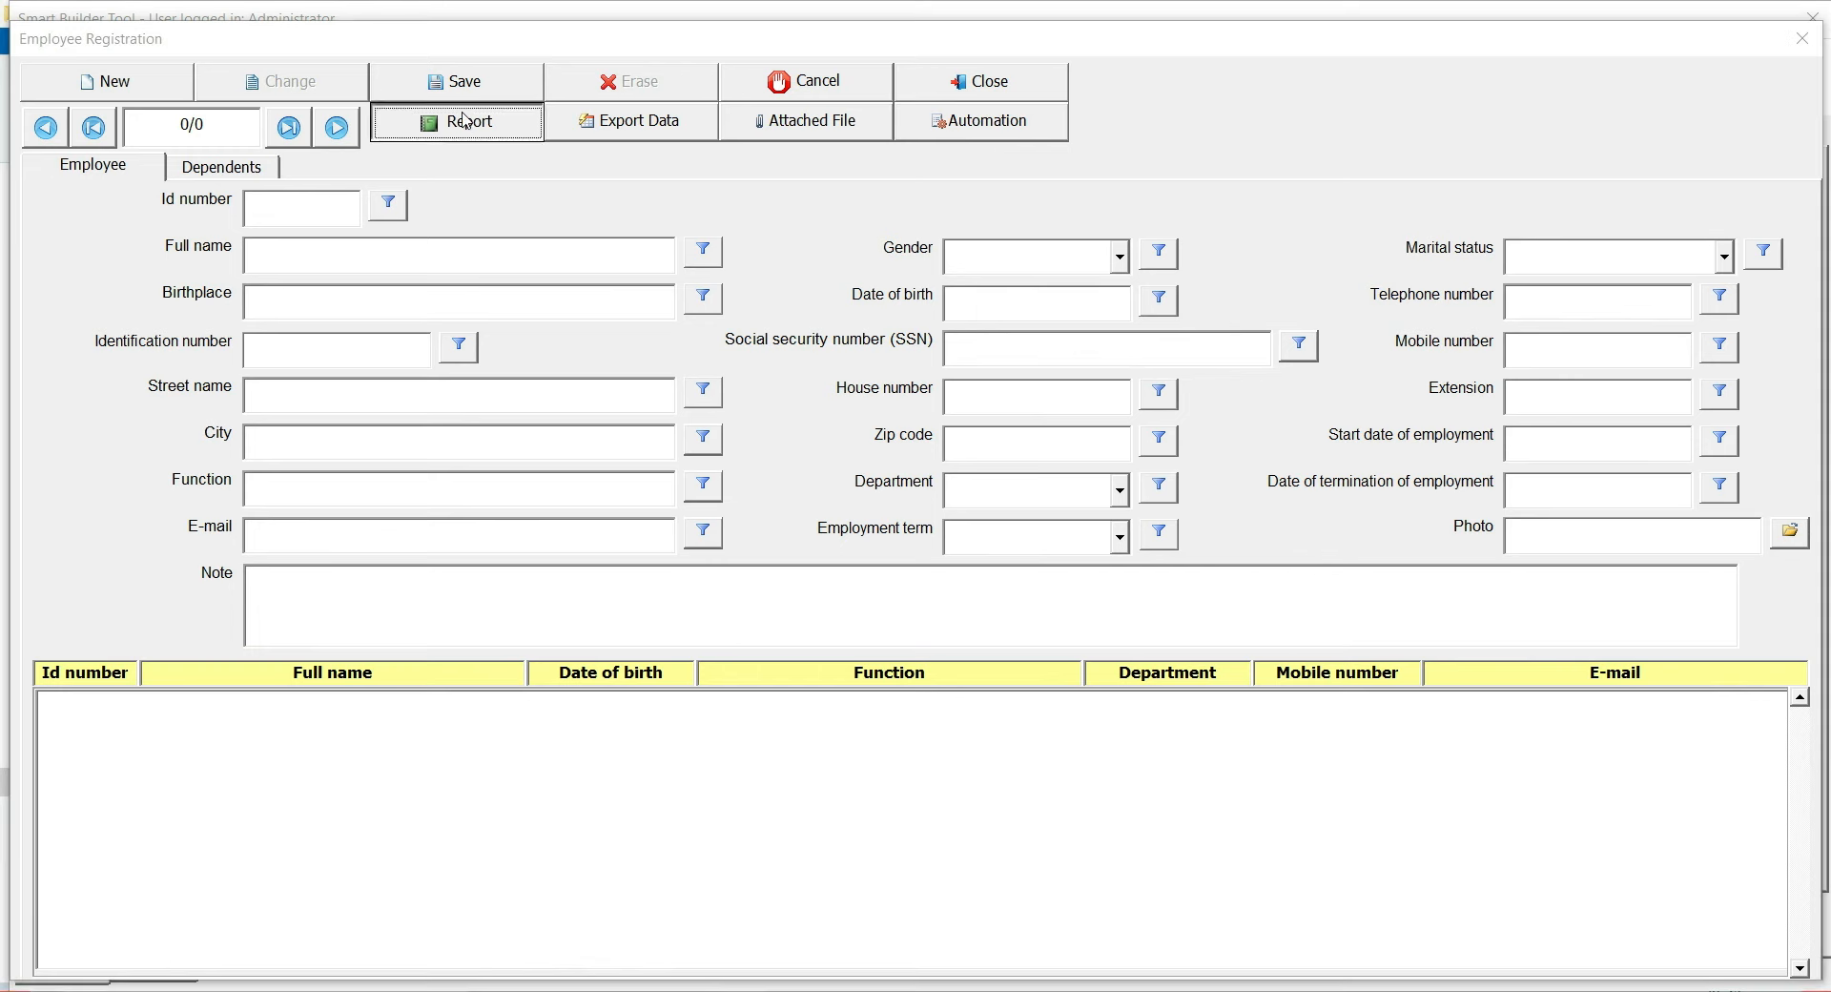
click(809, 263)
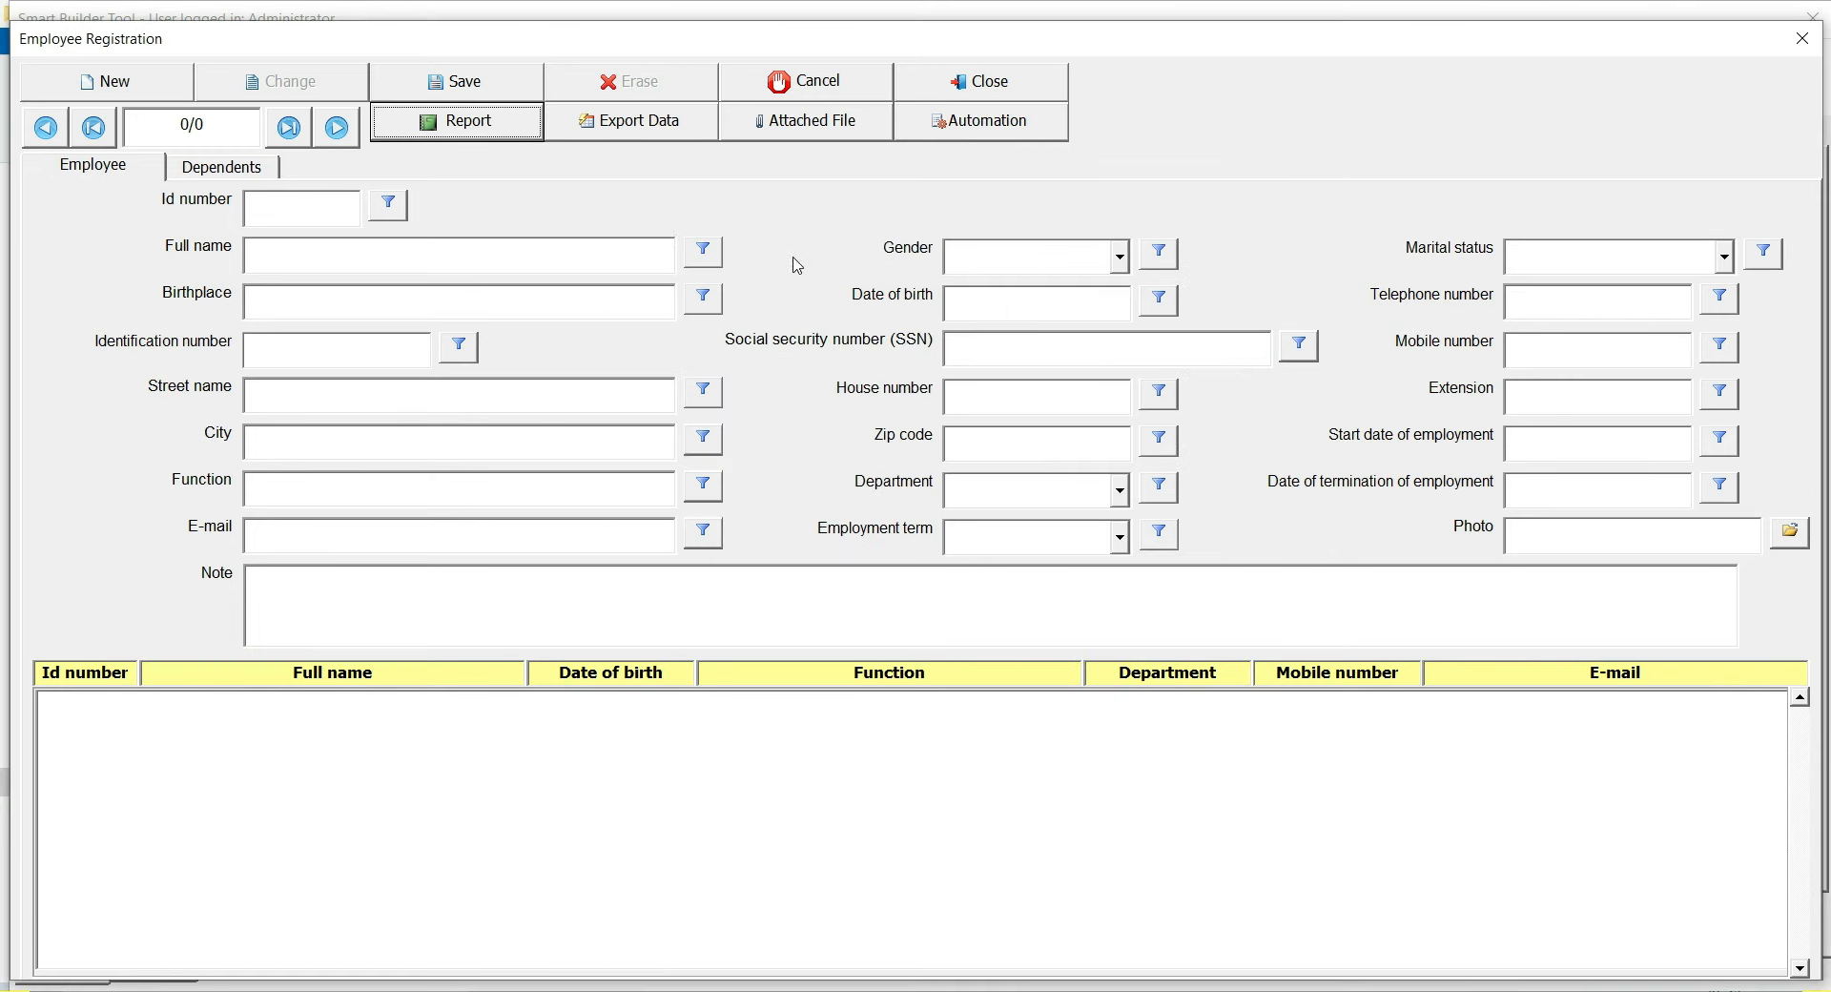
Start a new employee record and examine the Gender and Marital status options and the Date of birth calendar
click(151, 97)
click(1092, 265)
click(1092, 265)
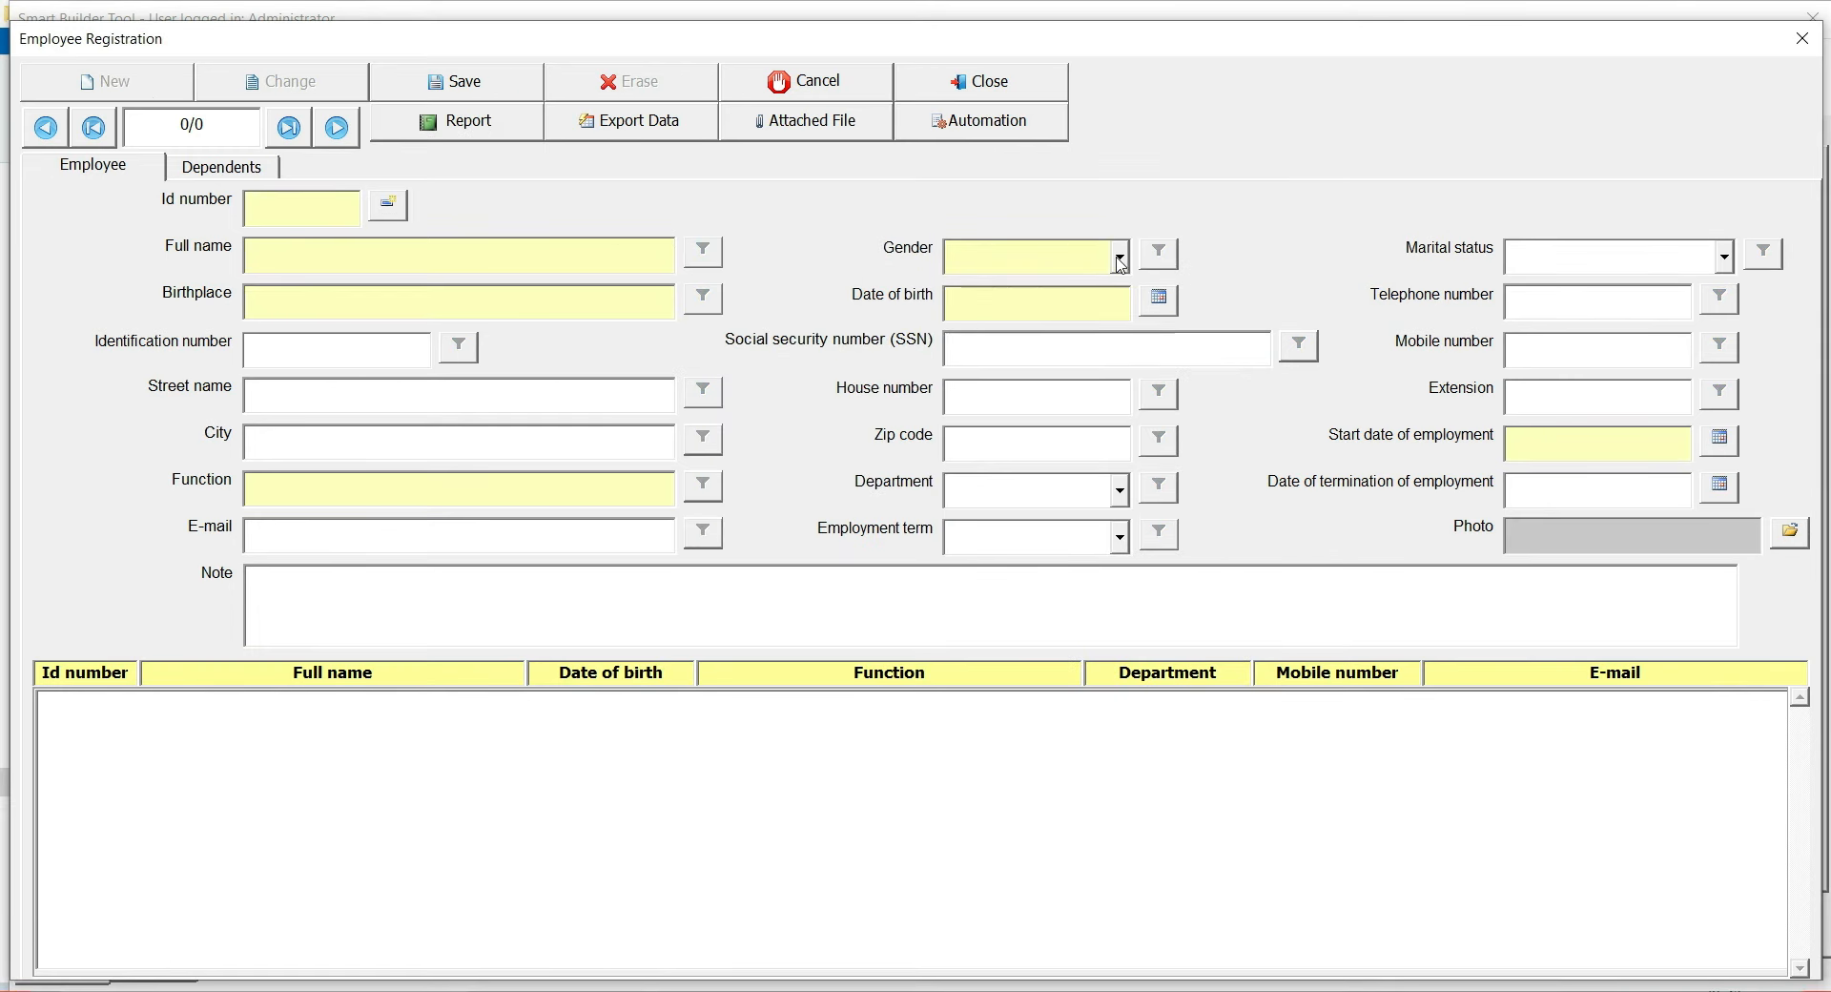
click(1614, 270)
click(1614, 270)
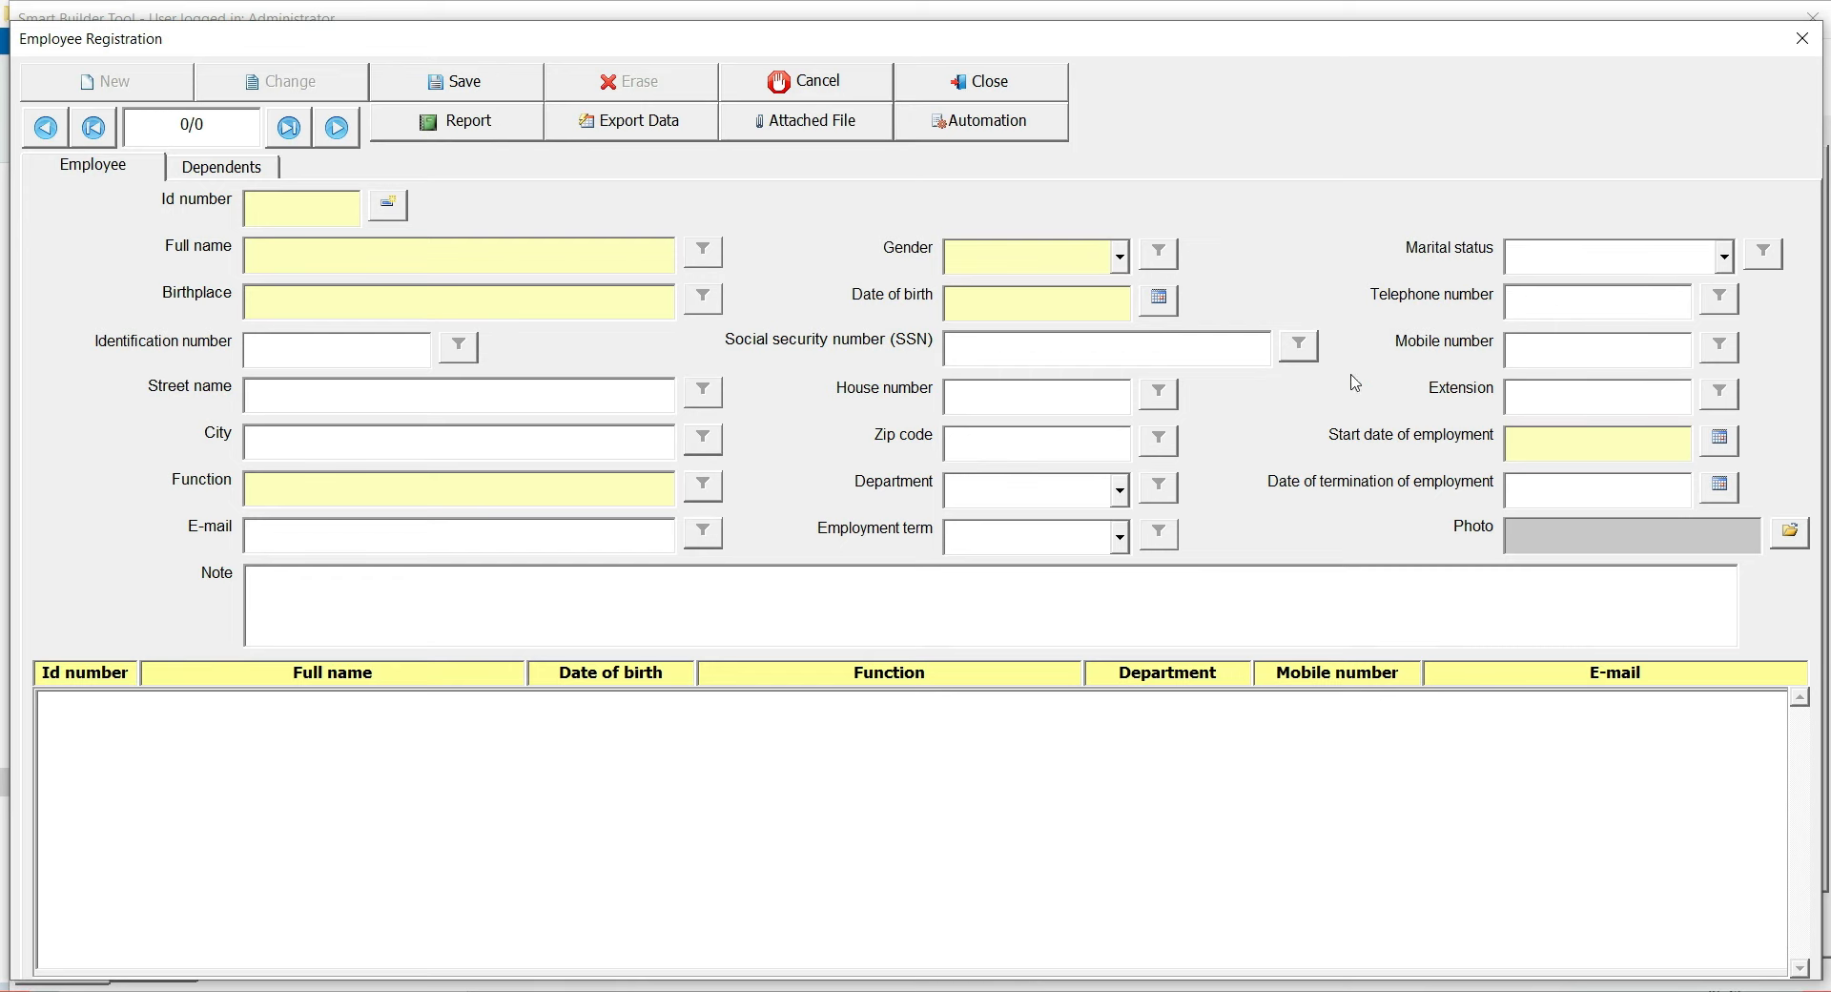
click(1159, 299)
click(1056, 312)
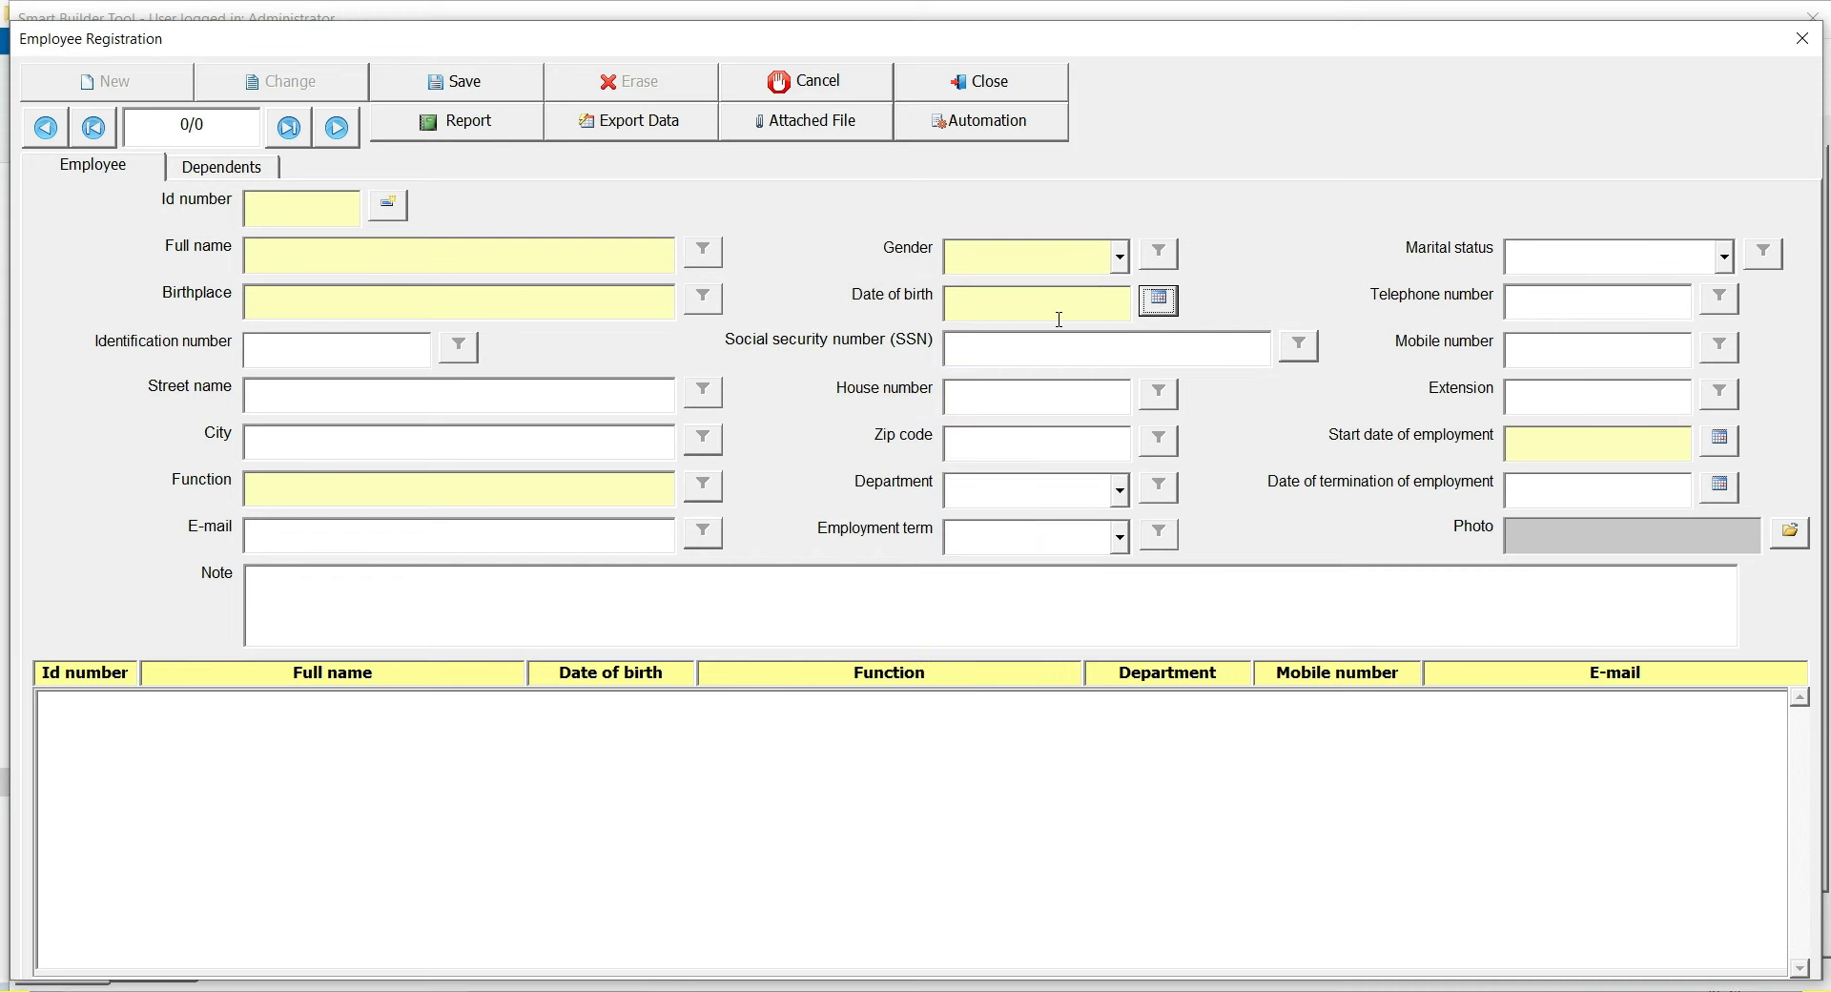